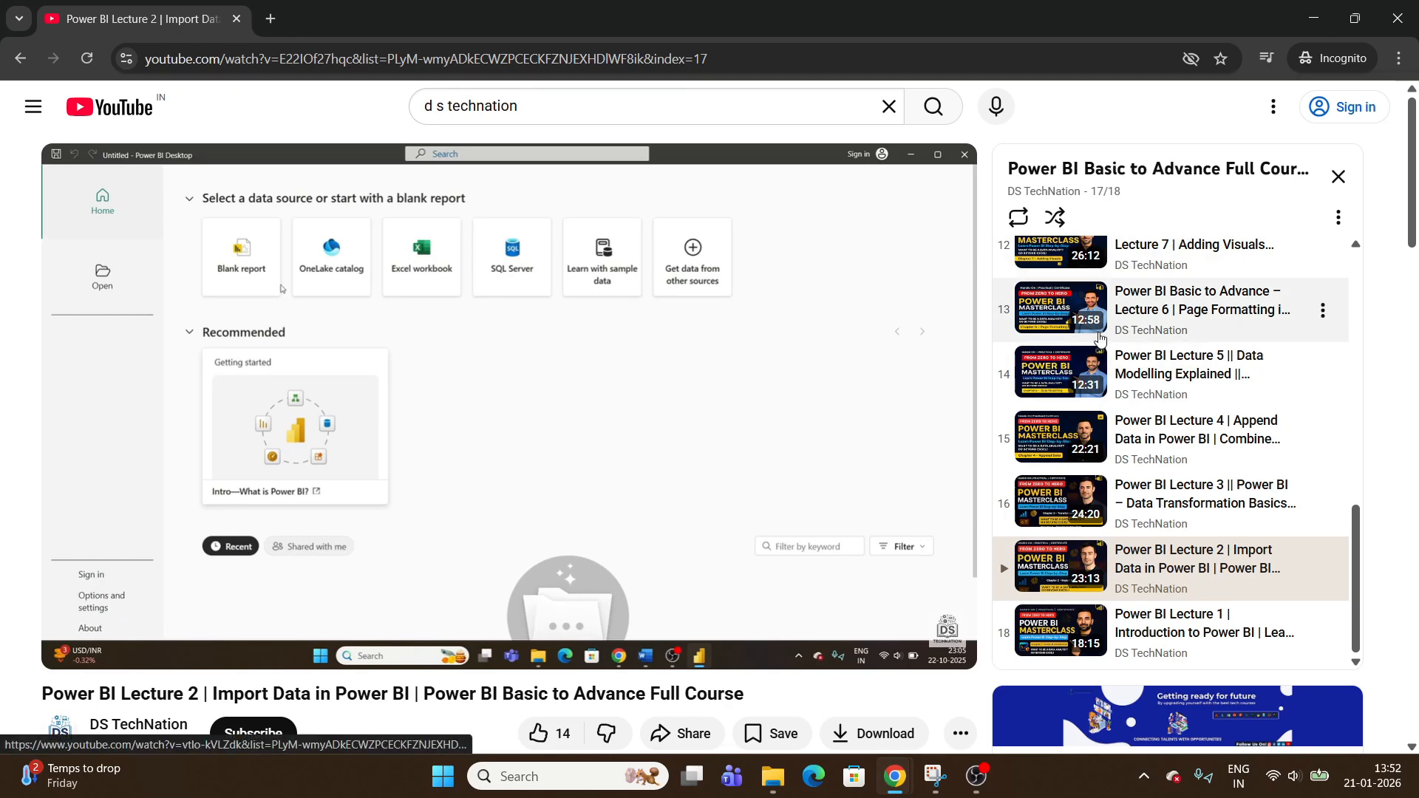
Open the data set link in the Lecture 2 video description and look over the data set files listed on the blog post
scroll(453, 448, "down", 5)
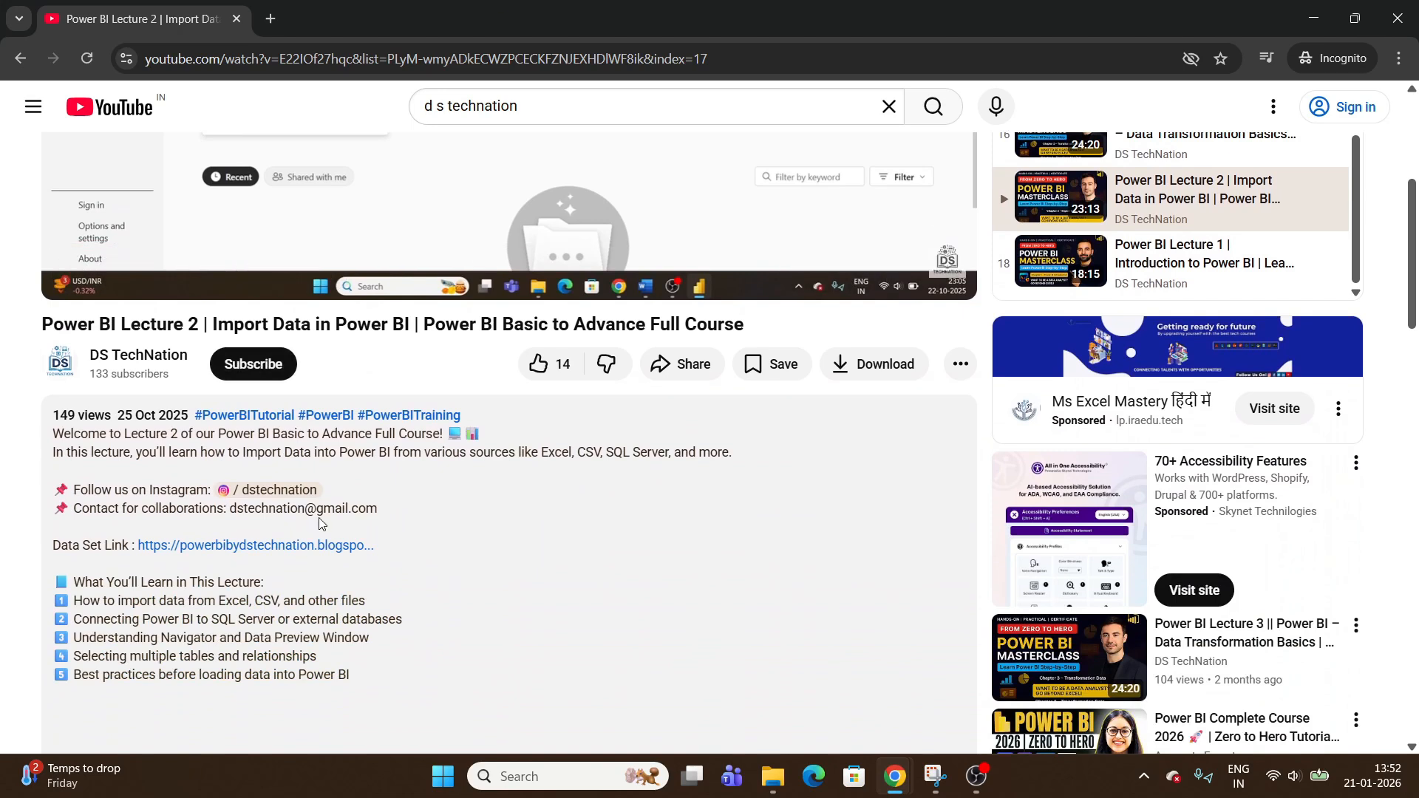
left_click_drag(122, 545, 73, 545)
left_click(219, 547)
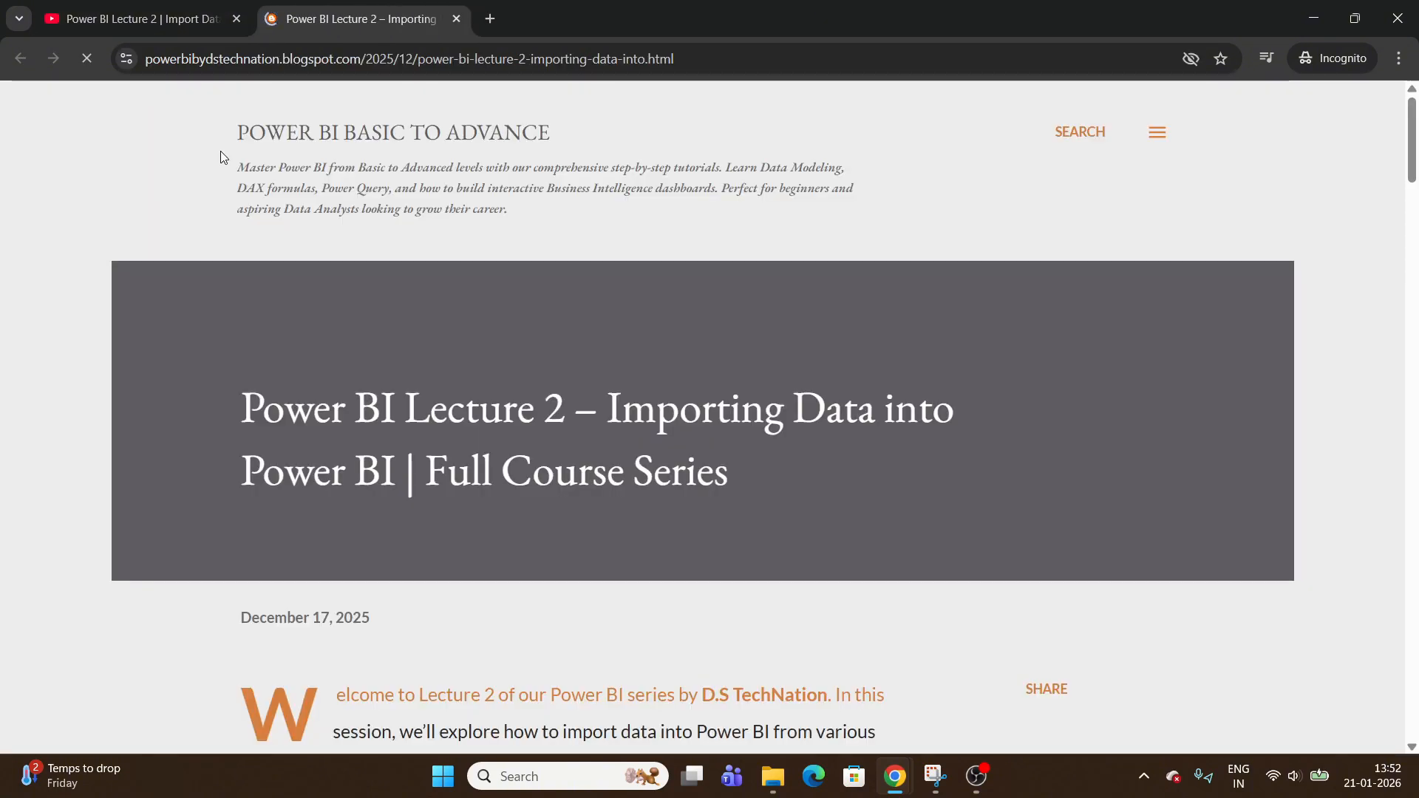
scroll(804, 360, "down", 6)
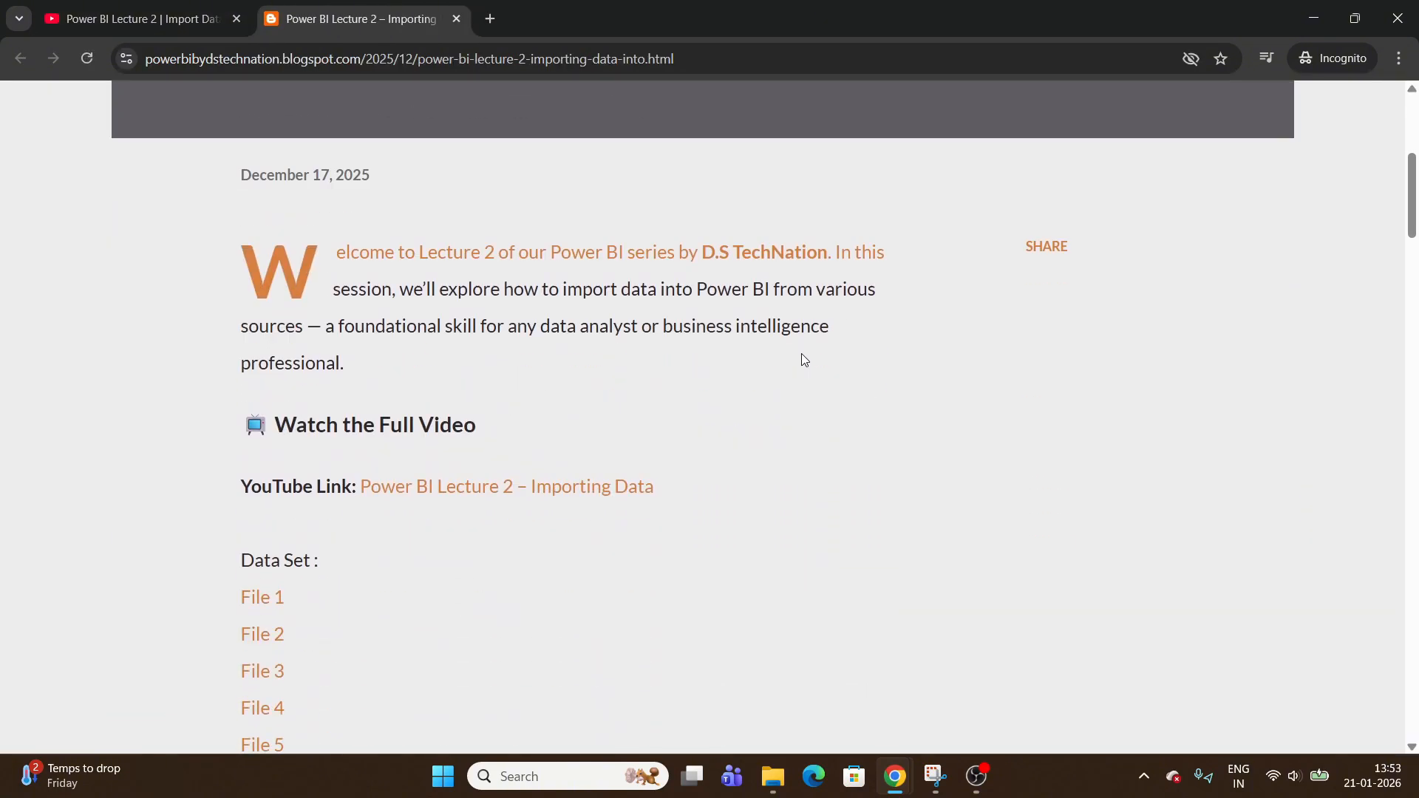
scroll(803, 358, "down", 3)
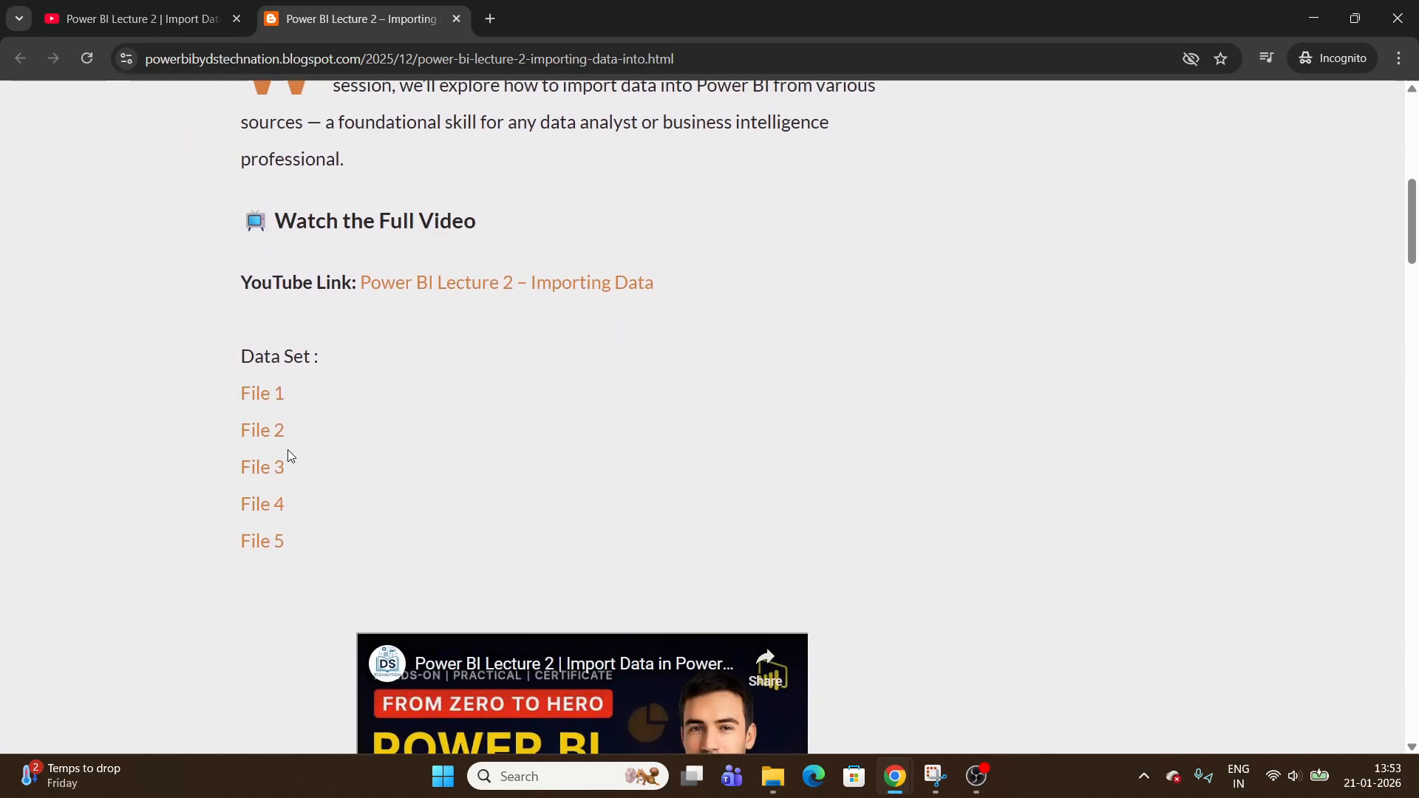
scroll(601, 430, "up", 9)
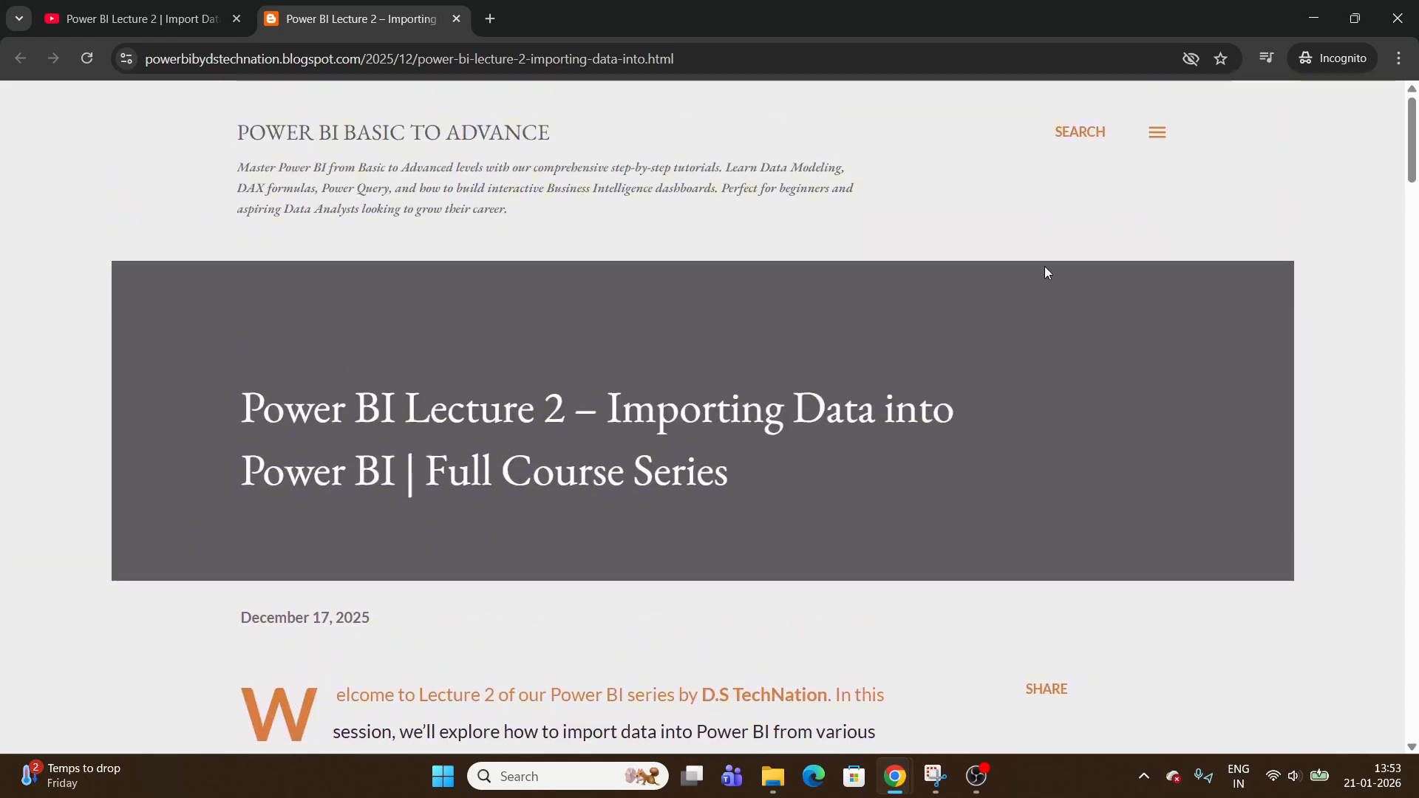
Open the blog author's profile and go from there to the Power BI Basic to Advance blog
left_click(1157, 132)
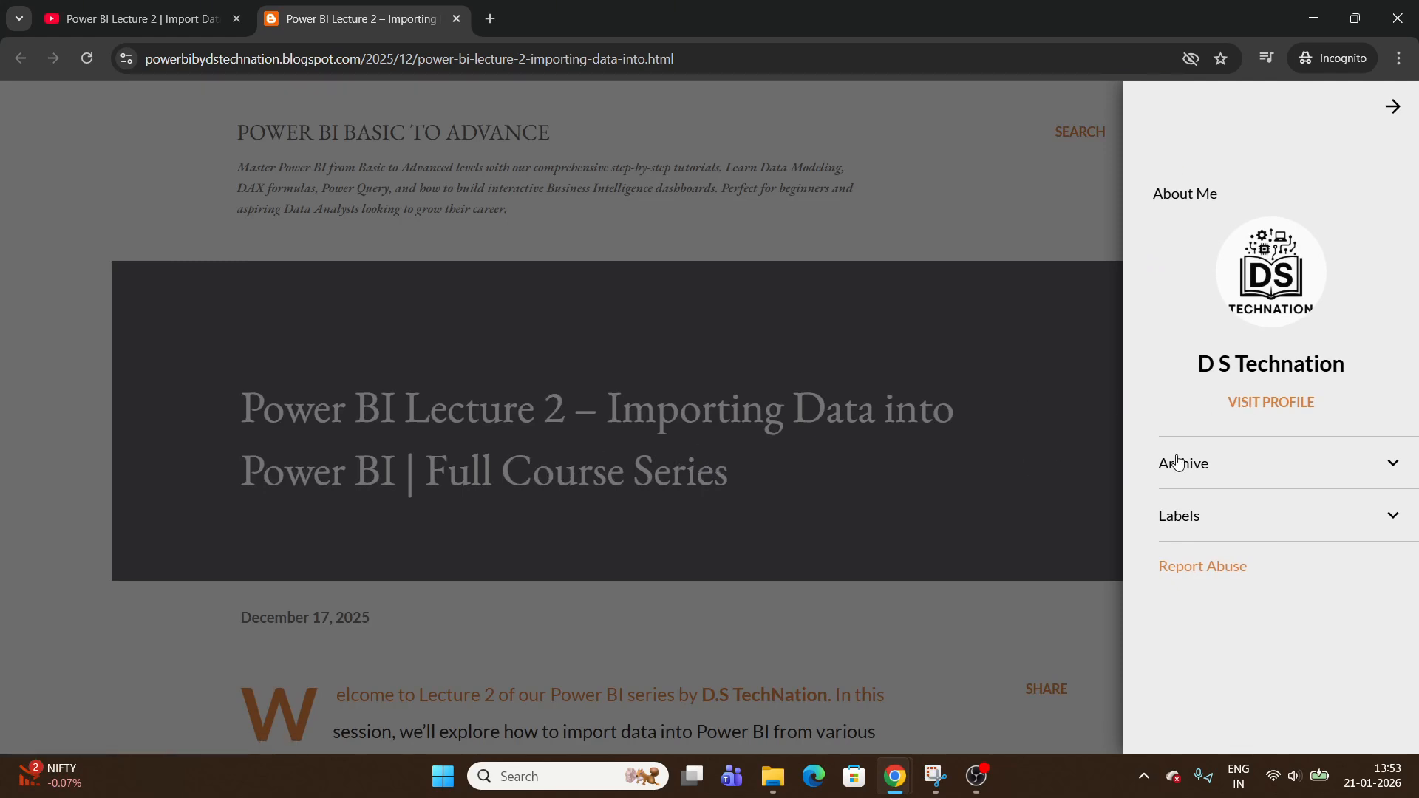
left_click(1248, 406)
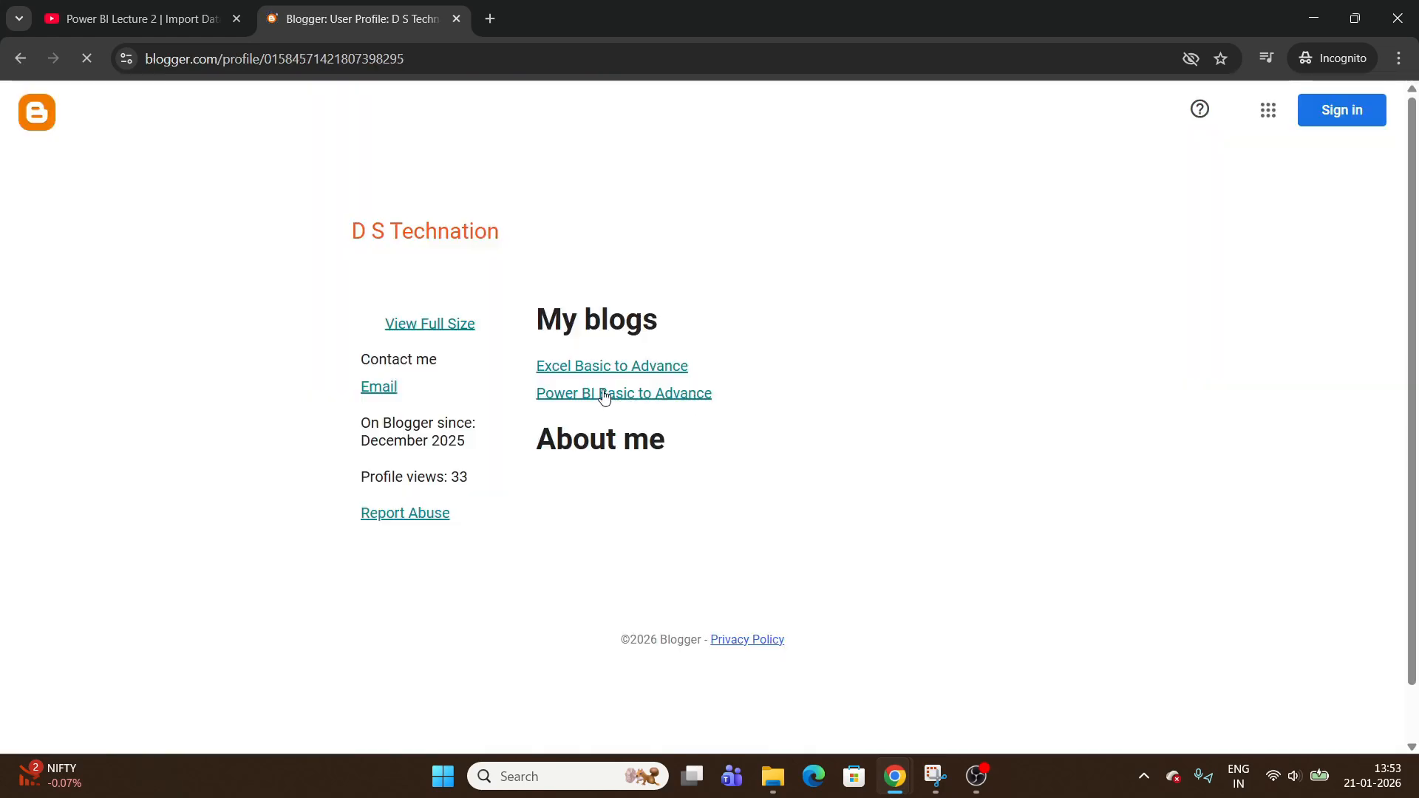
left_click(596, 393)
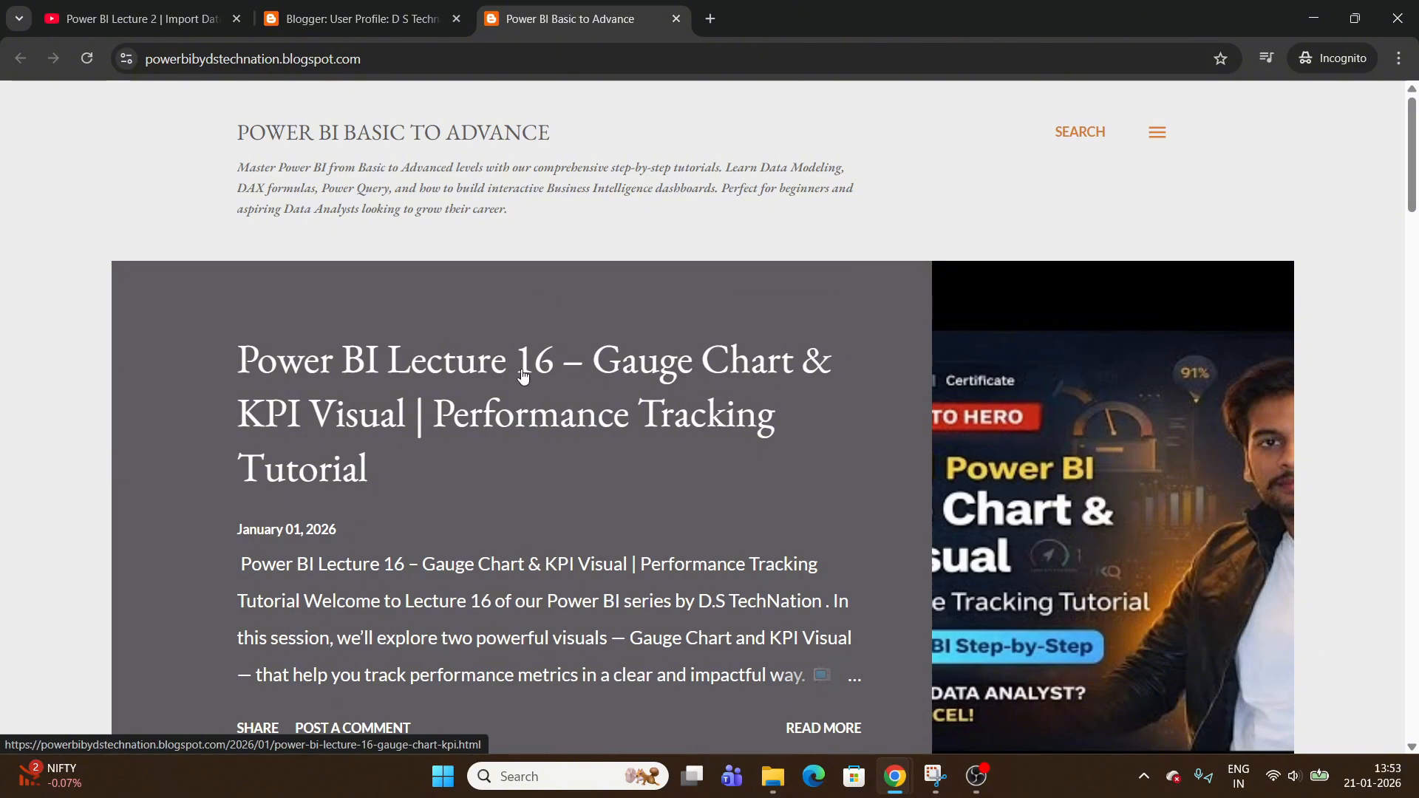
Open the full Lecture 16 post on Gauge Chart & KPI Visual and look at its data set links
scroll(550, 374, "down", 3)
scroll(550, 374, "down", 3)
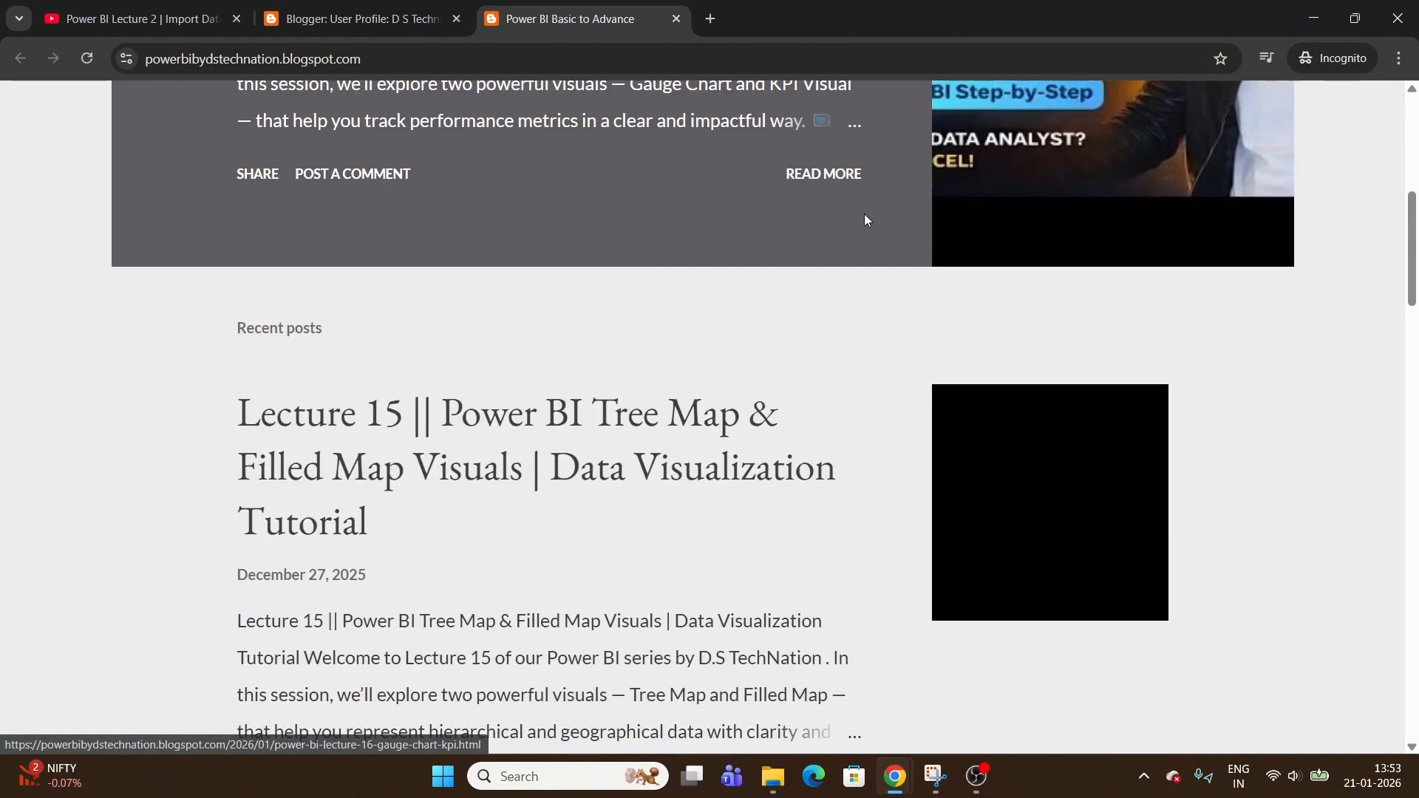
left_click(828, 177)
scroll(427, 493, "down", 10)
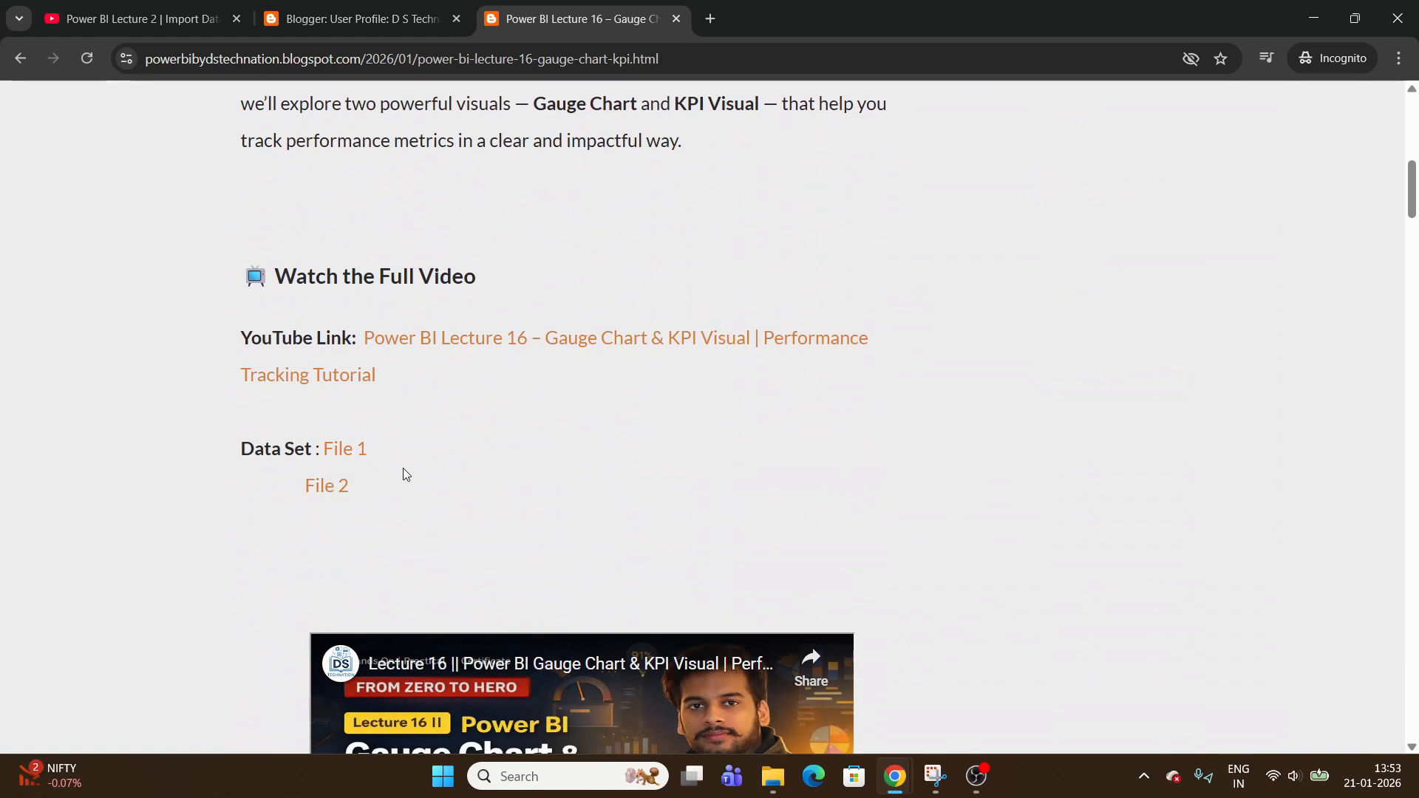
scroll(406, 473, "up", 6)
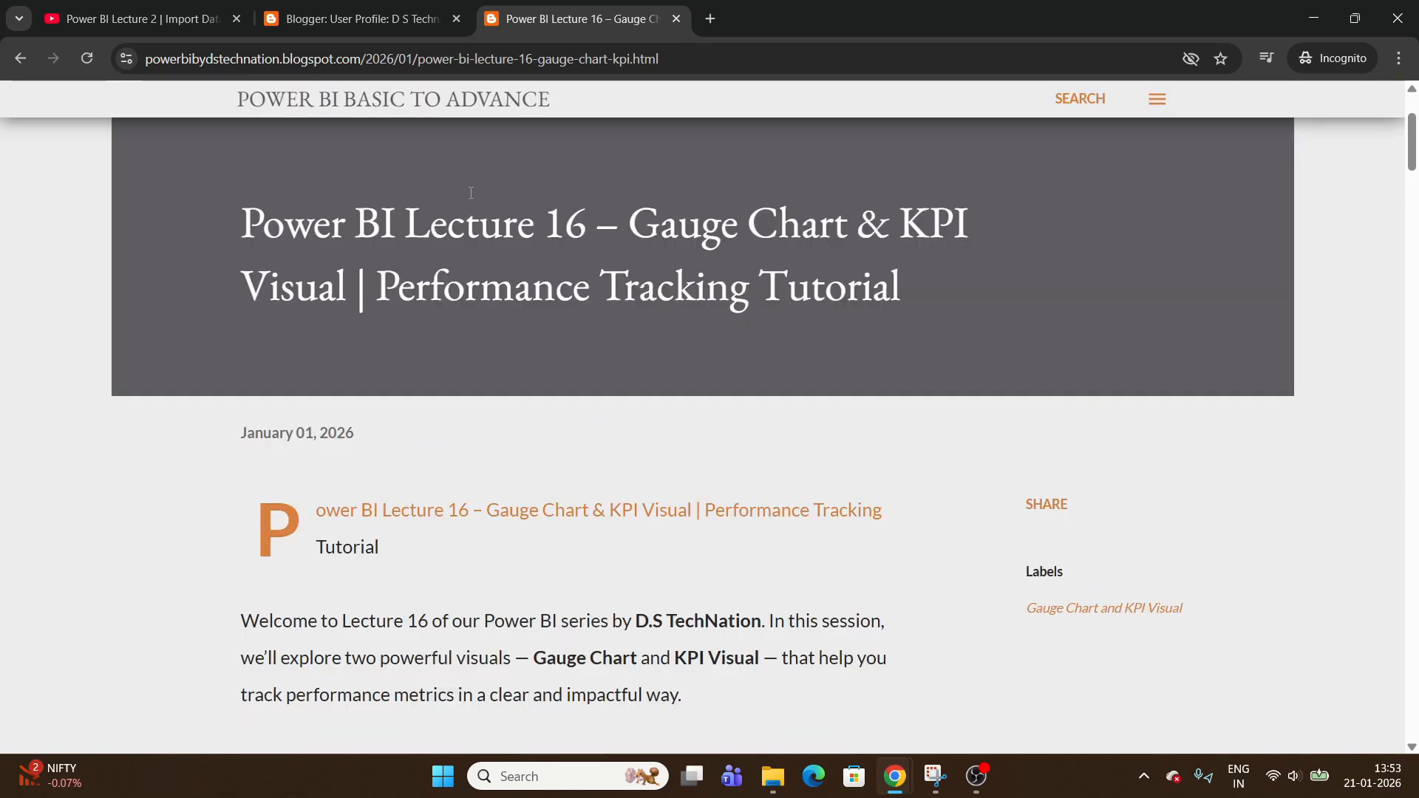
Close the two blog pages and minimize the browser
key("ctrl+w")
key("ctrl+w")
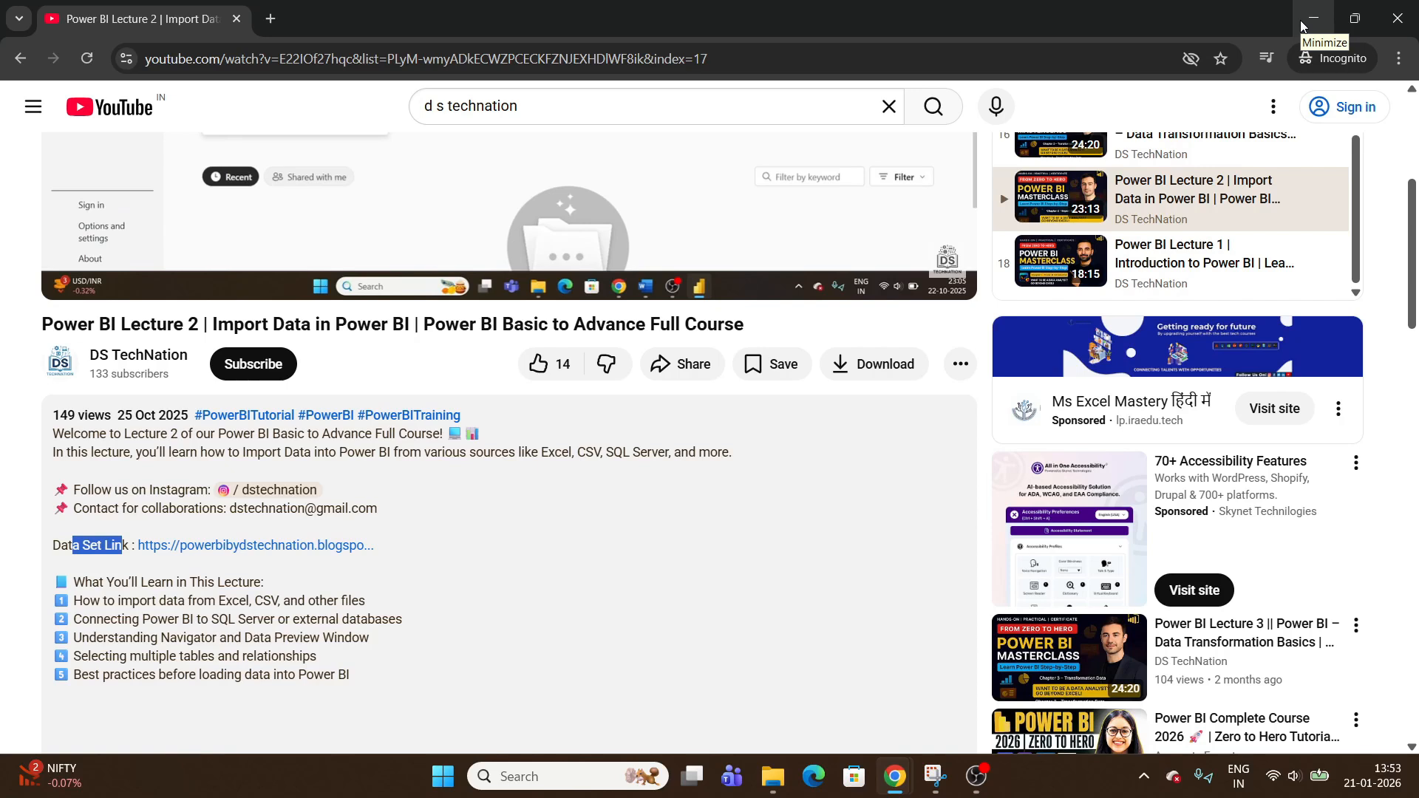
left_click(1313, 19)
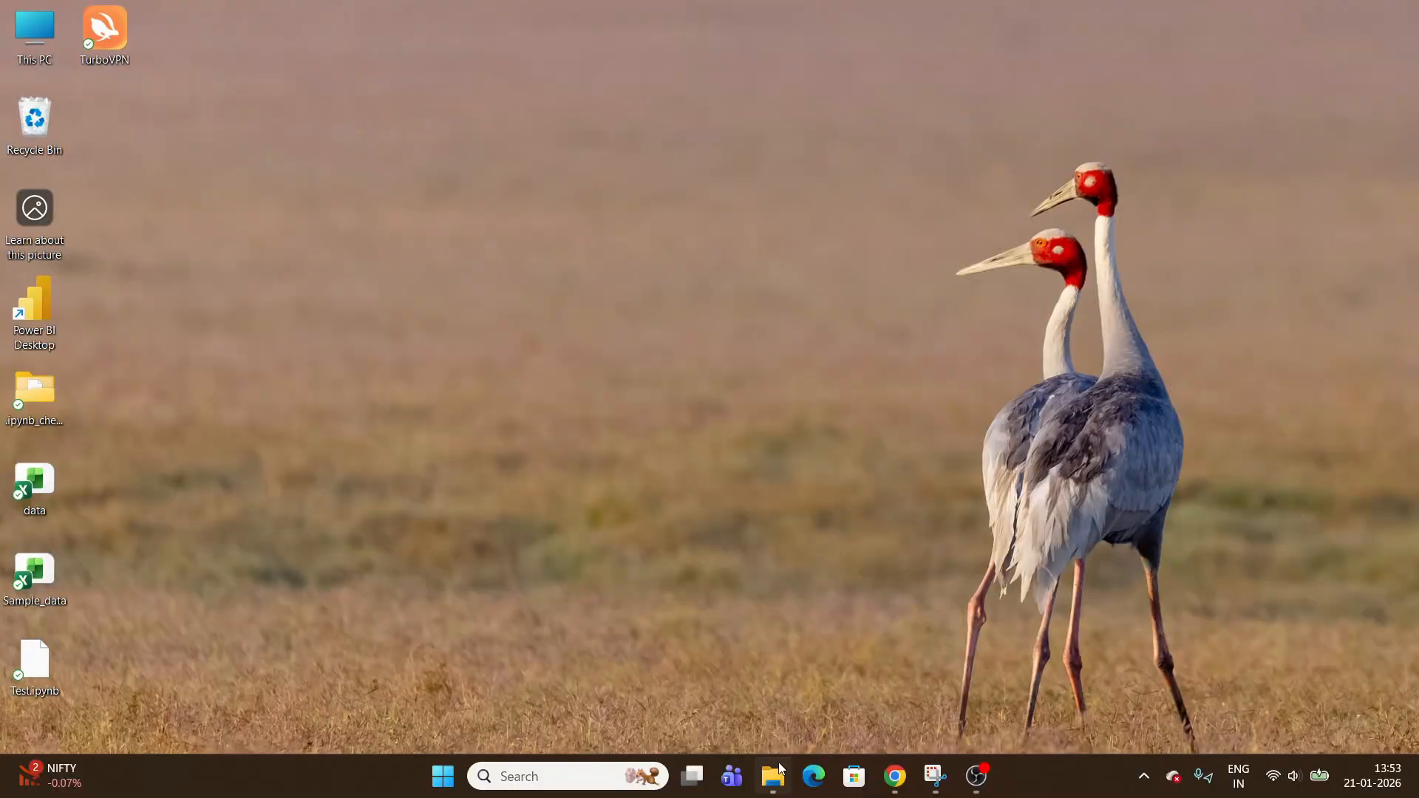
Open the Transformation report from the Power BI folder in Power BI Desktop
left_click(772, 776)
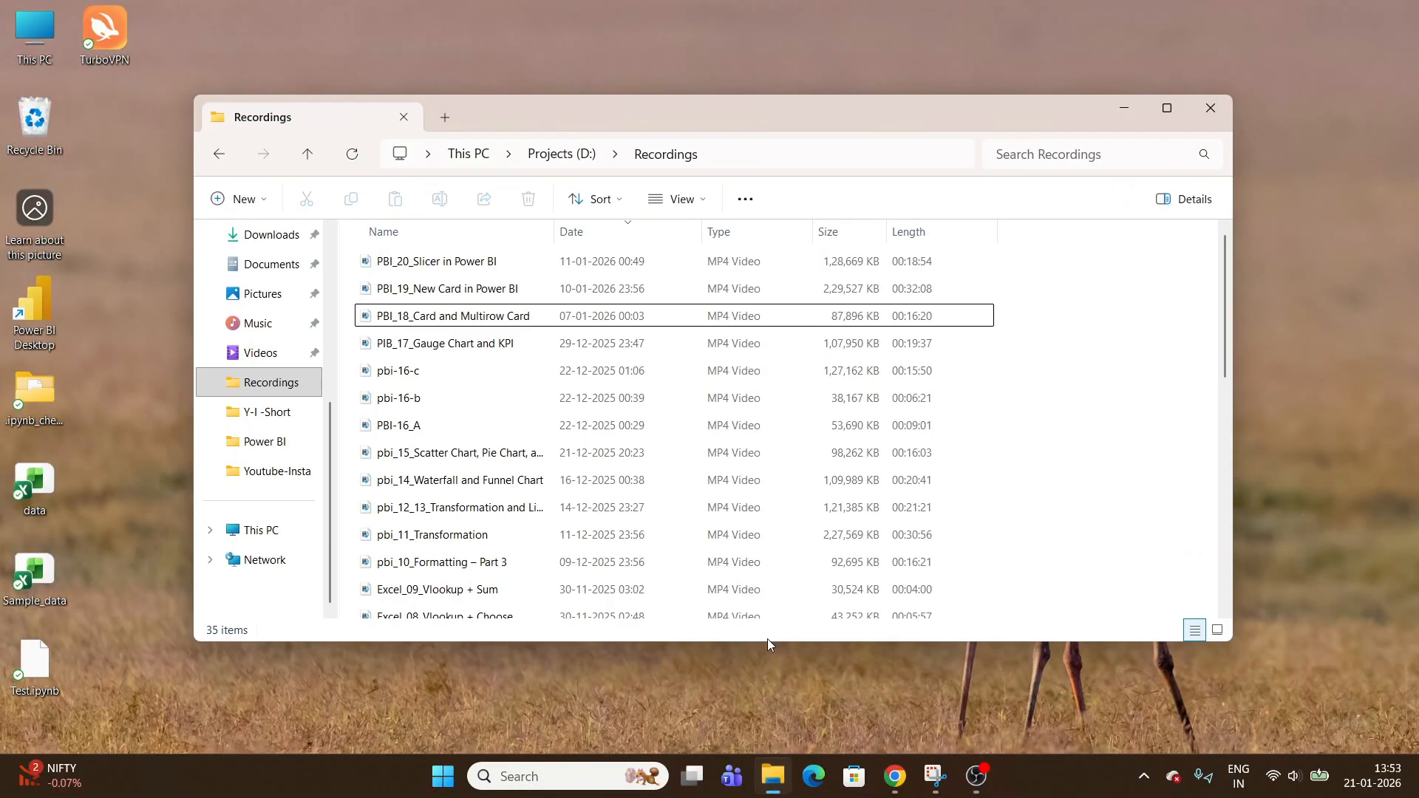
left_click(265, 441)
double_click(643, 553)
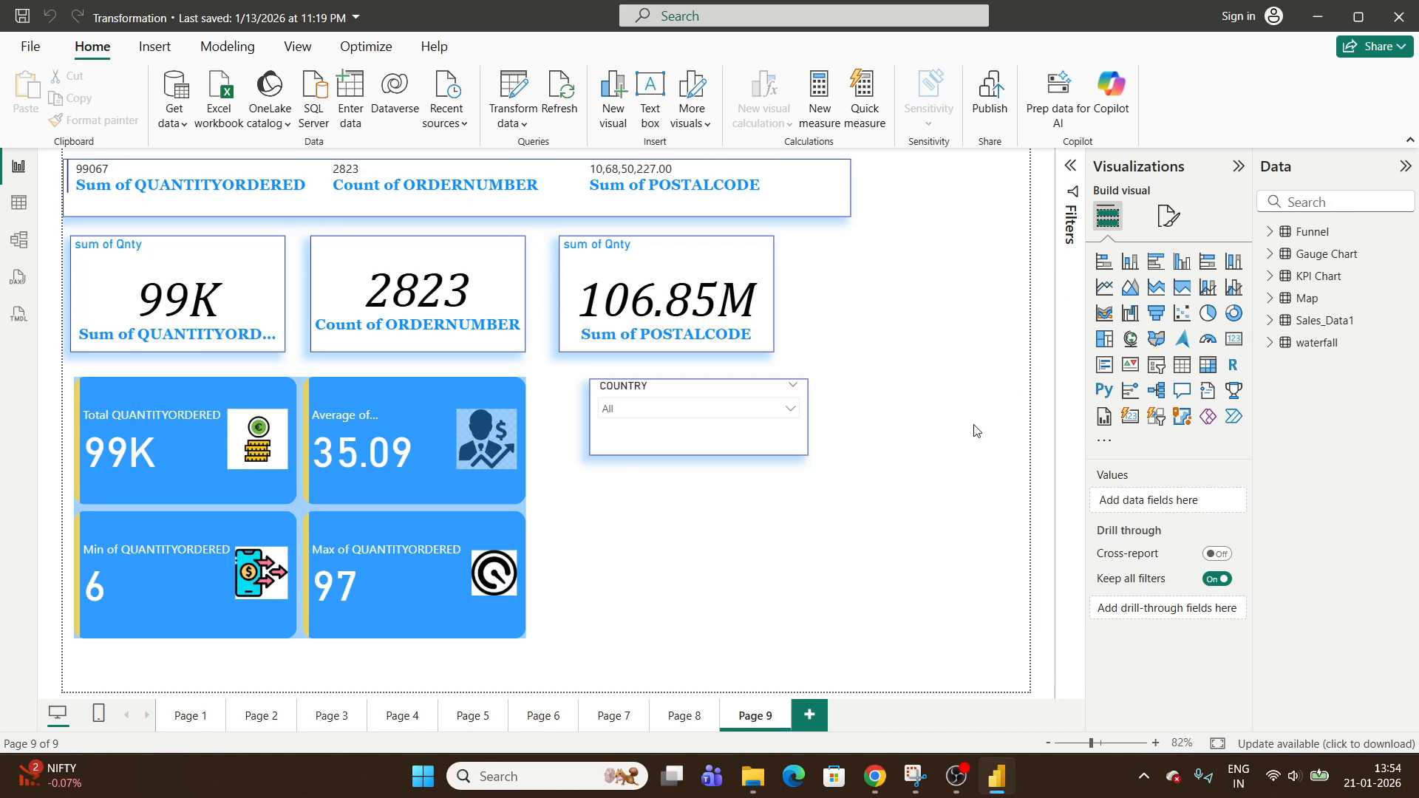
Check the options in the COUNTRY slicer on Page 9 and add a new blank report page
left_click(789, 410)
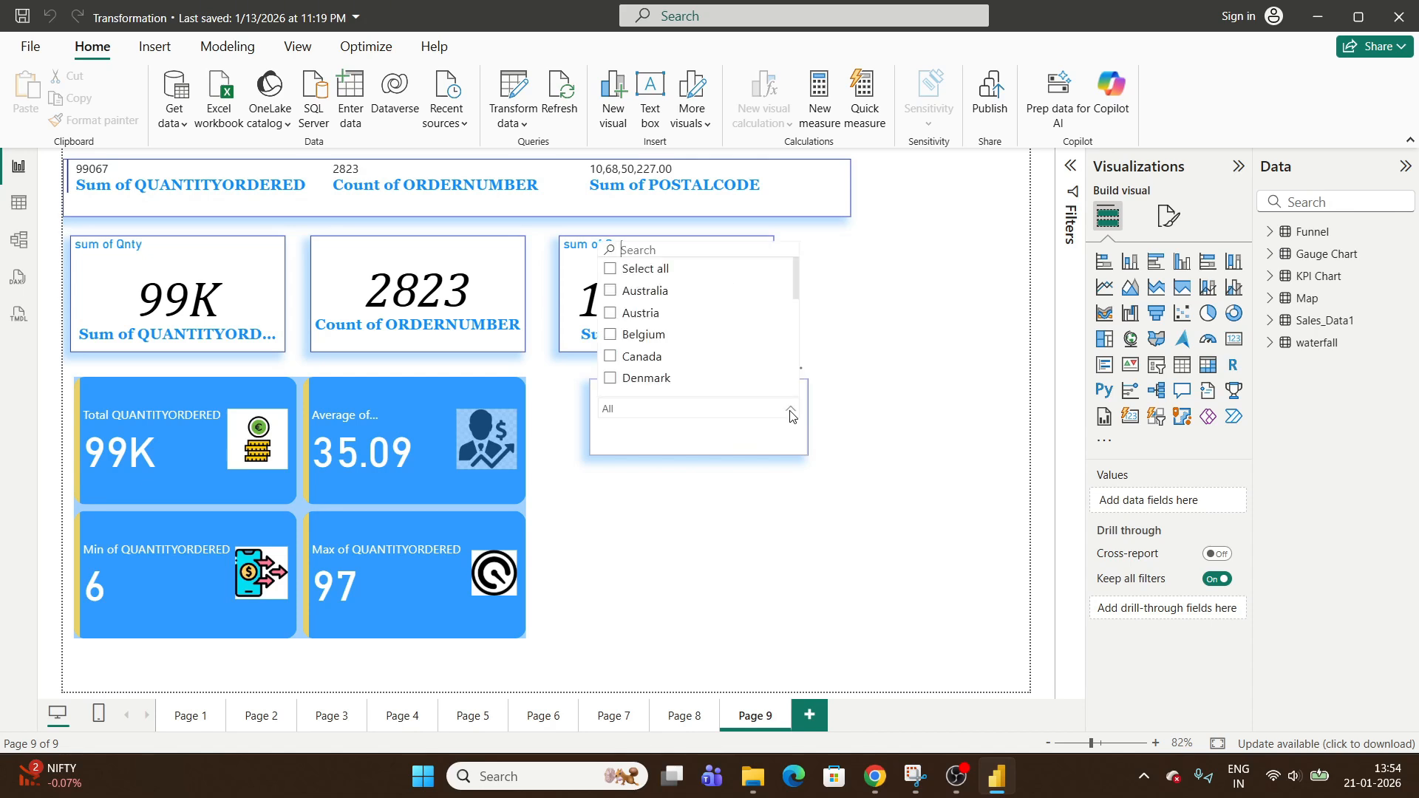
left_click(790, 412)
left_click(809, 715)
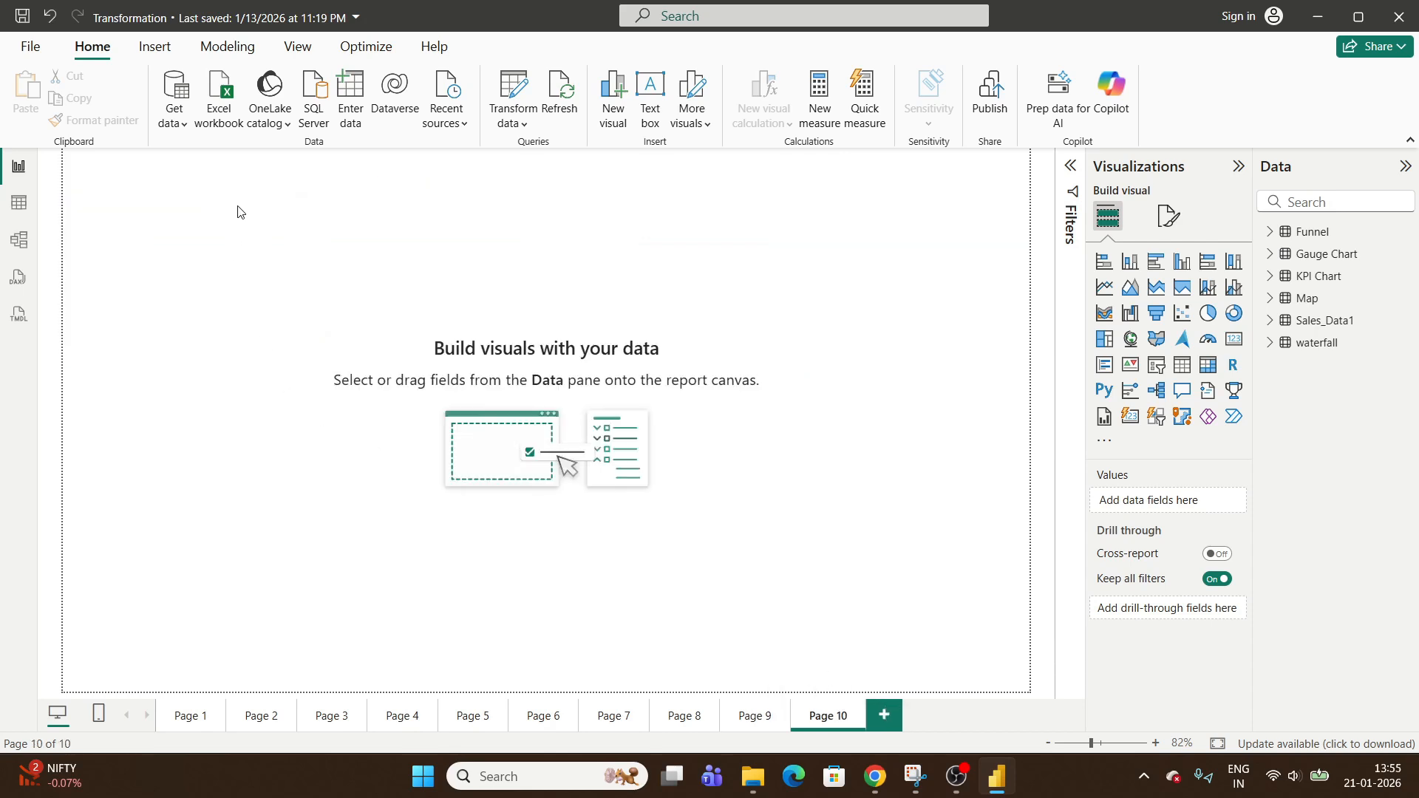
Connect to the Excel workbook Data for New Slicer from the Power BI folder
left_click(224, 88)
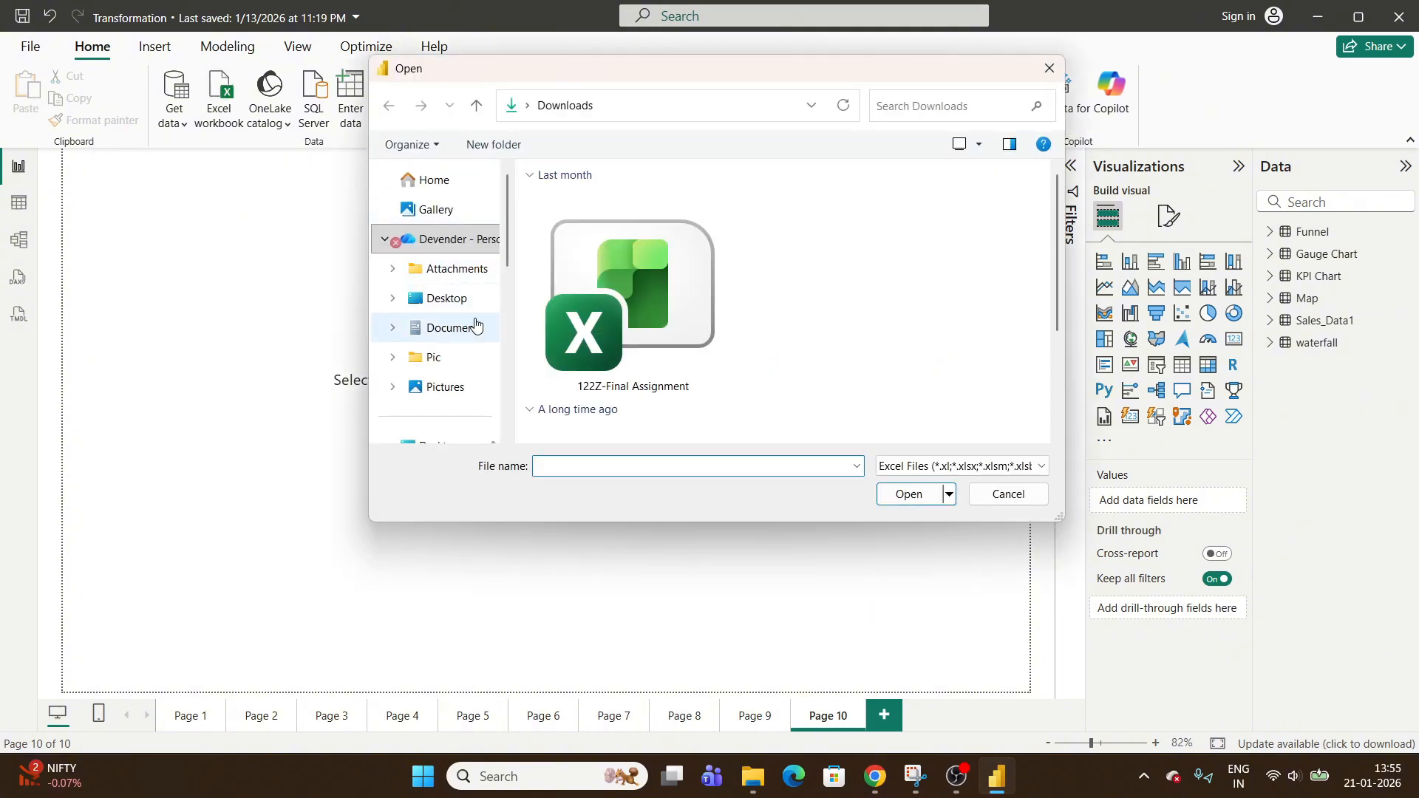
scroll(444, 347, "down", 5)
left_click(452, 379)
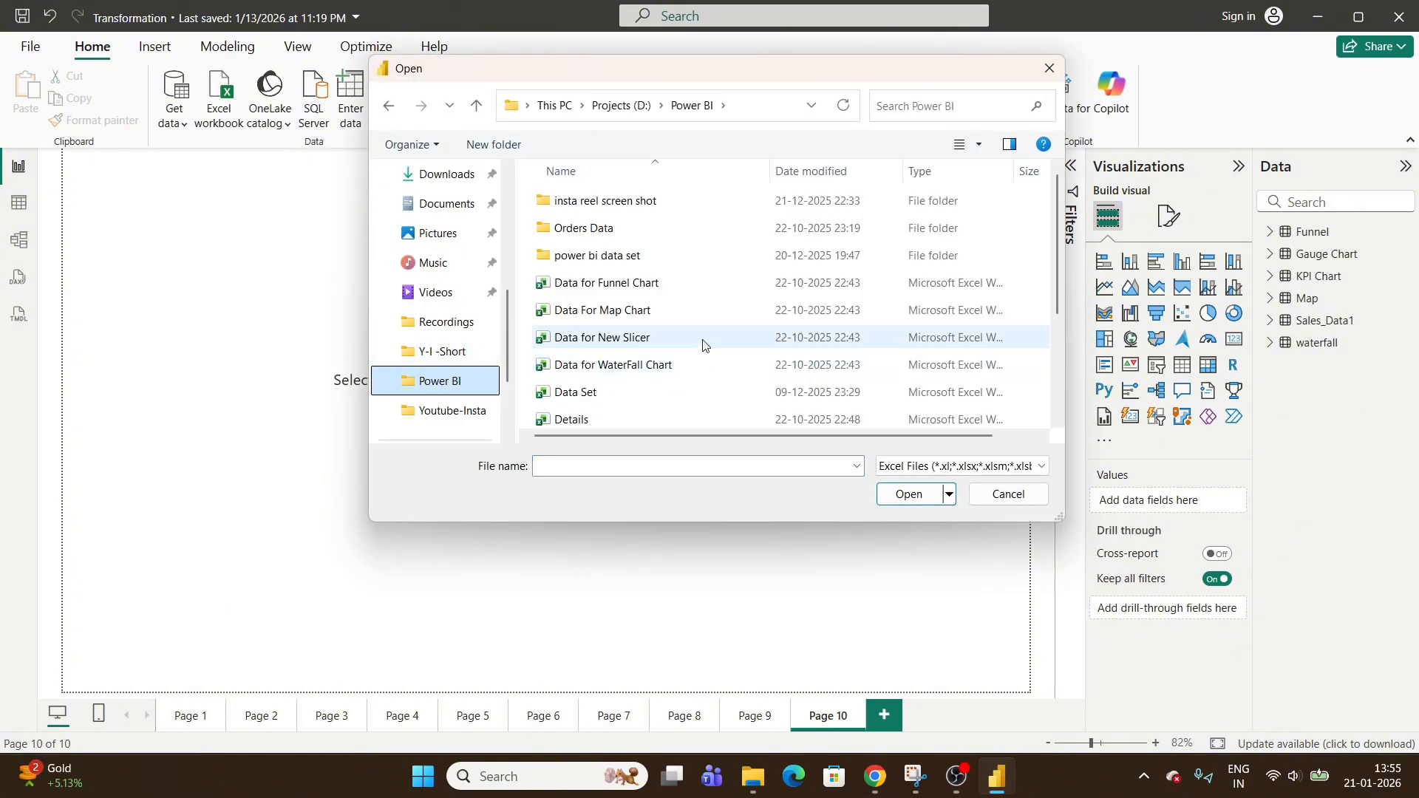
scroll(664, 339, "down", 2)
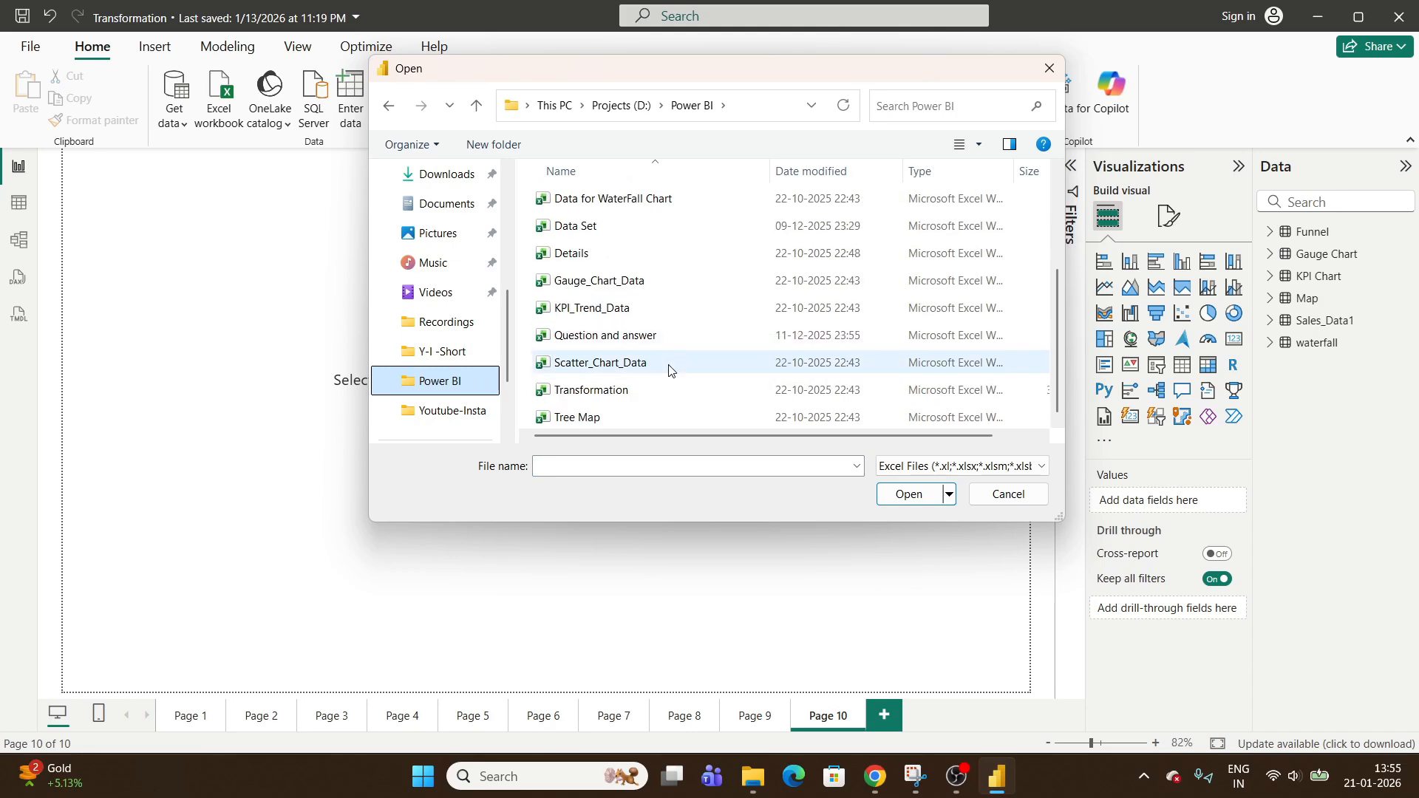
scroll(635, 347, "up", 2)
left_click(634, 341)
left_click(905, 494)
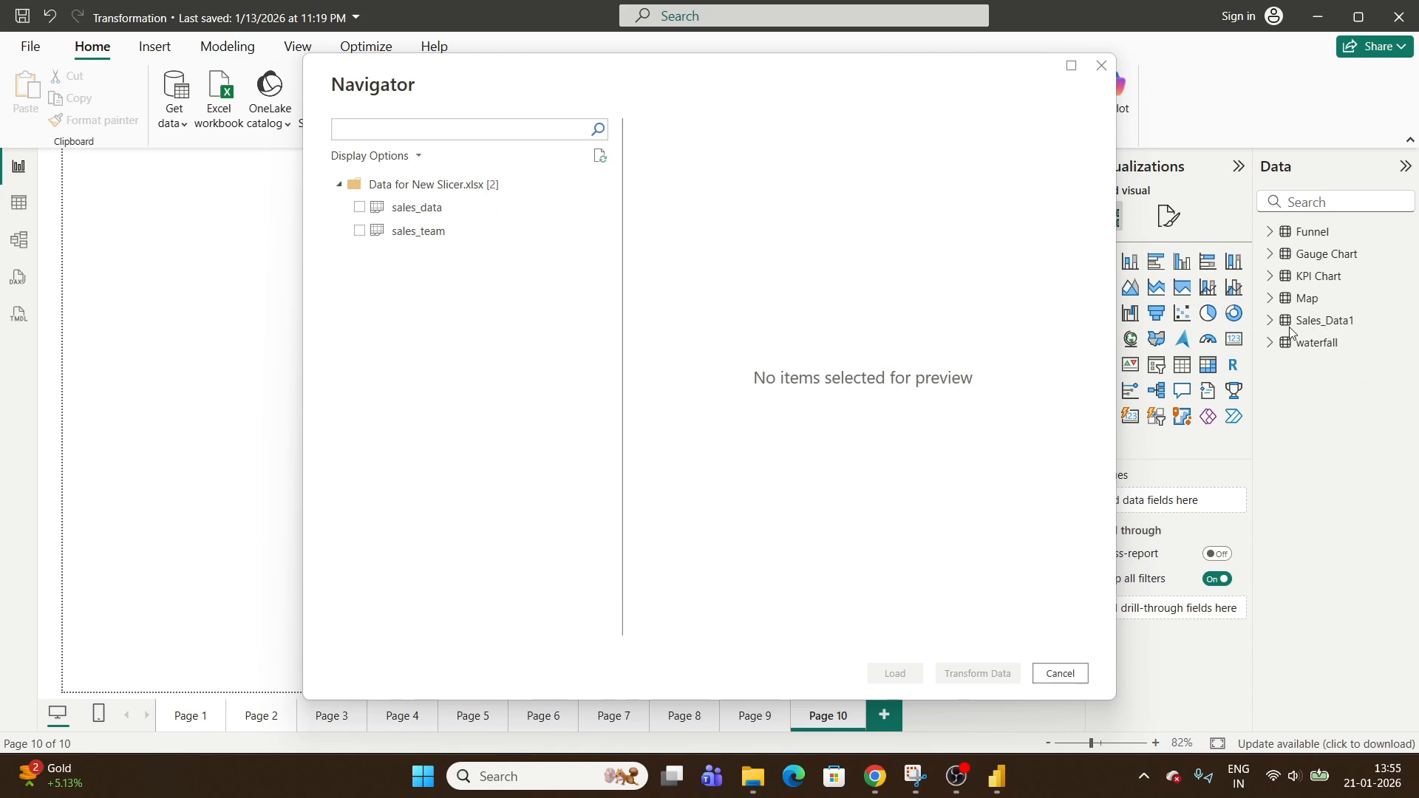
left_click_drag(1256, 310, 1387, 334)
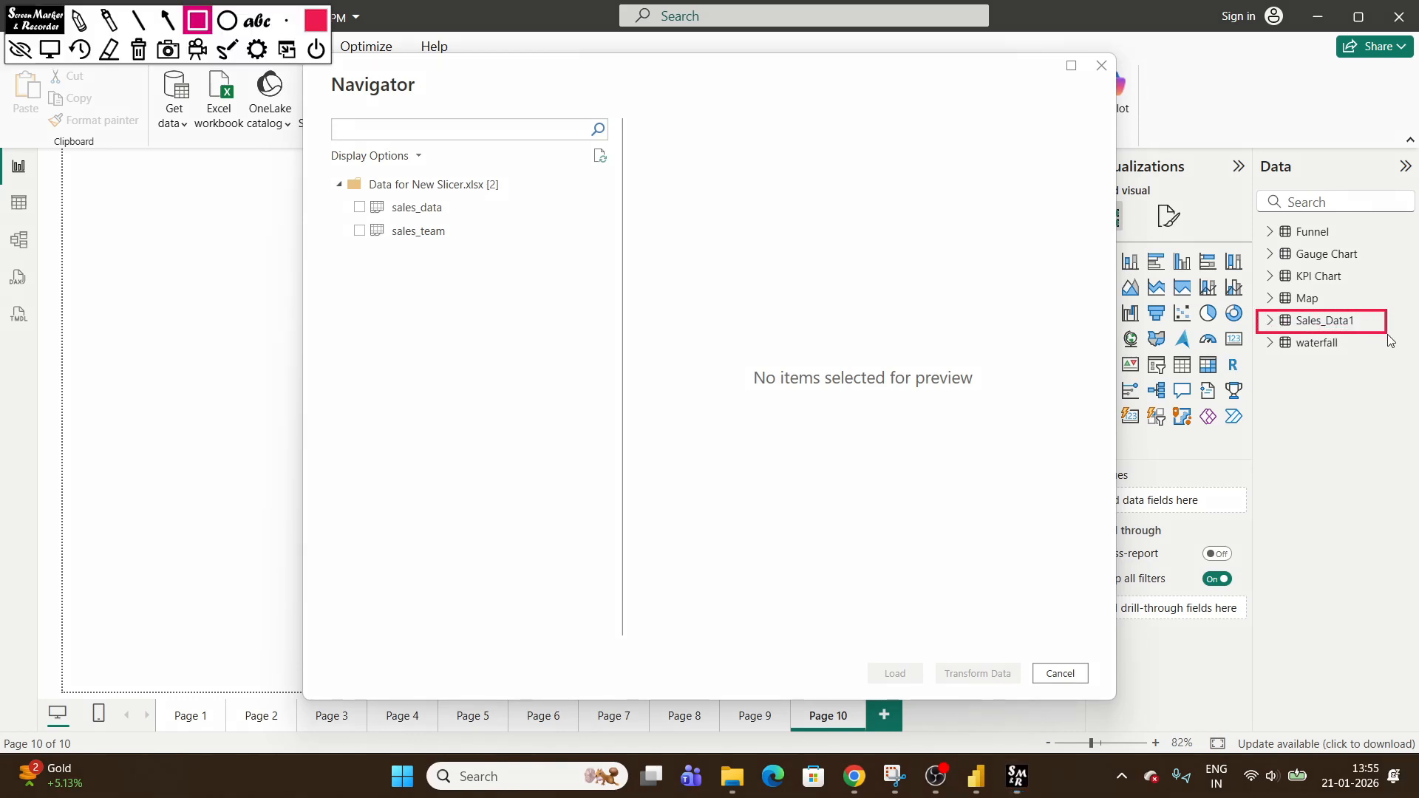
left_click_drag(331, 196, 492, 221)
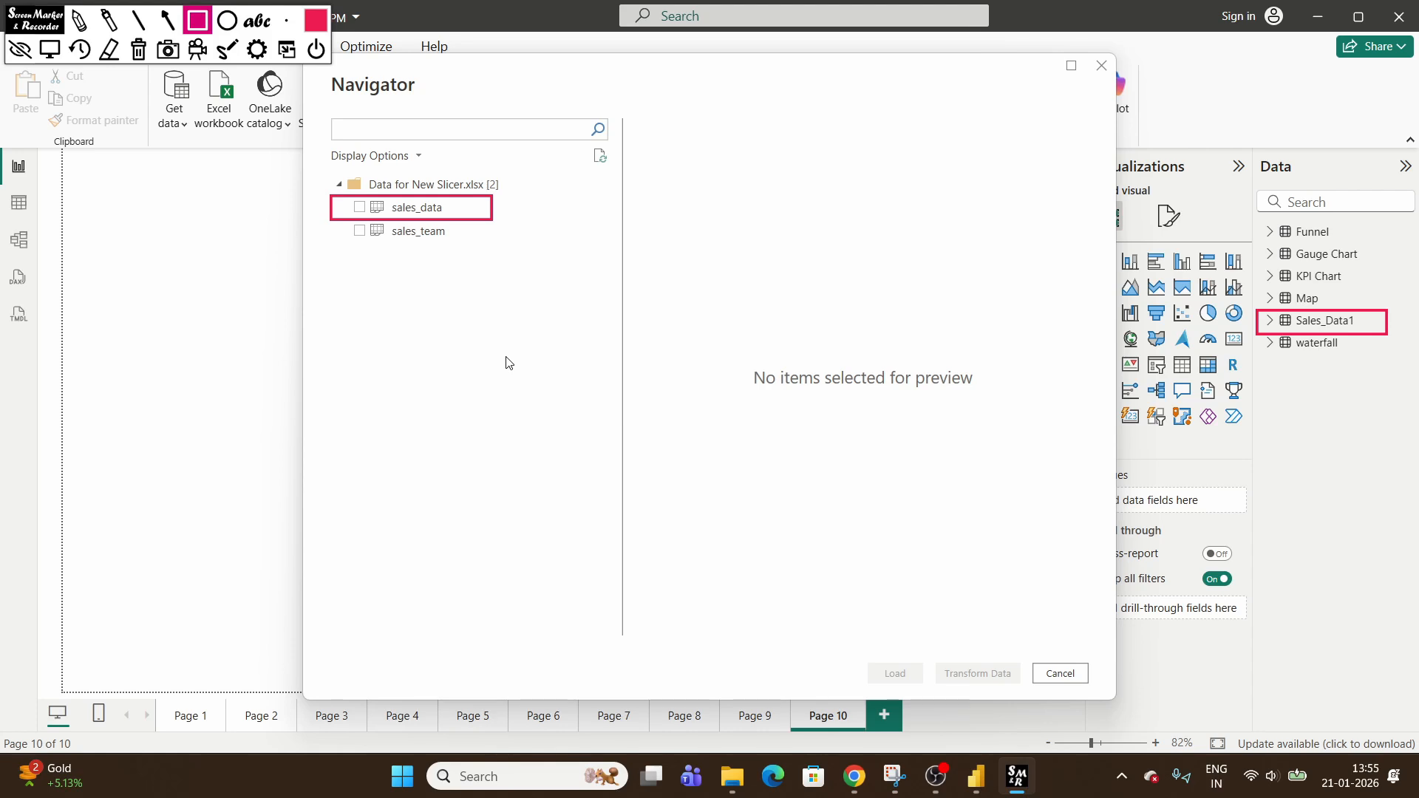
Select the sales_data and sales_team sheets, preview both, and load them into Power Query for transformation
left_click(359, 207)
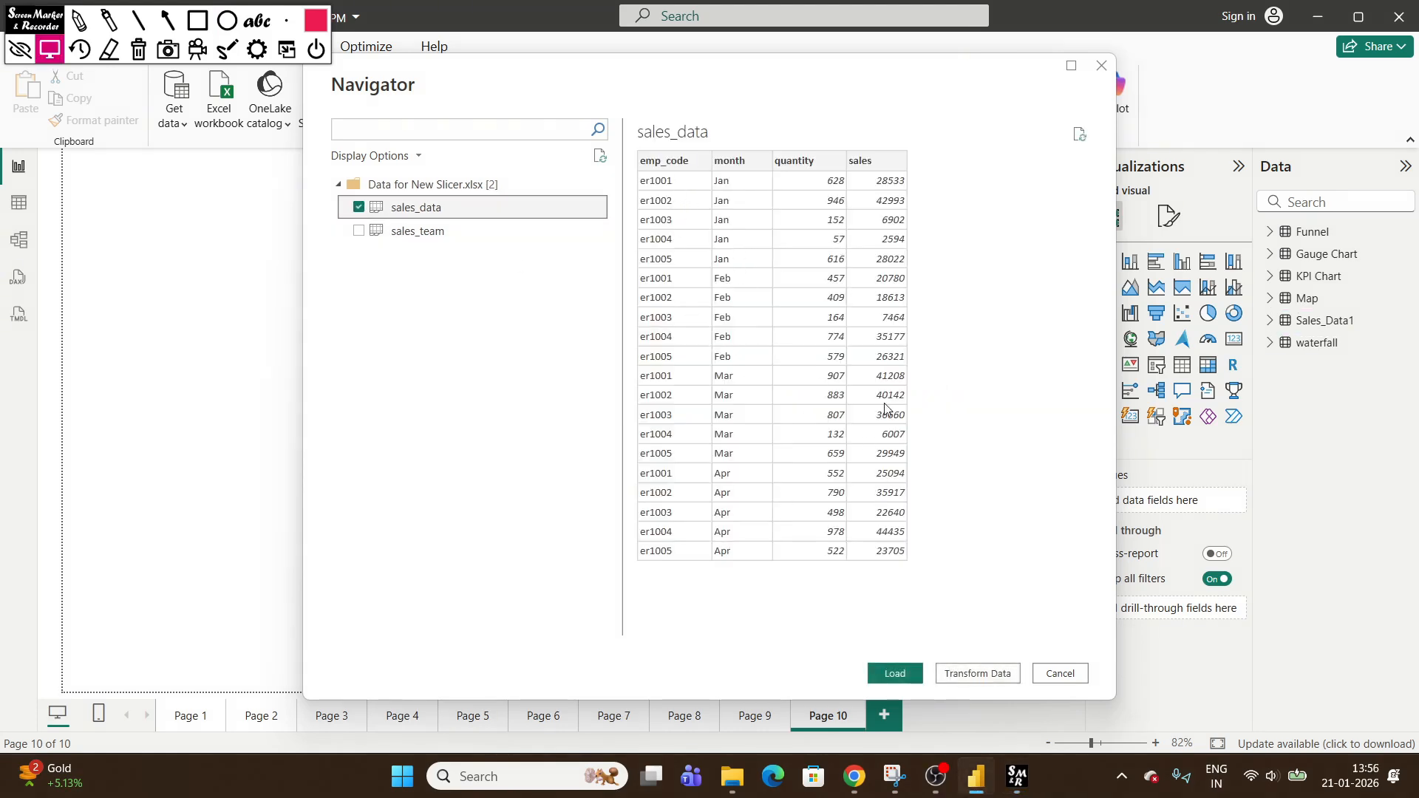
left_click(392, 233)
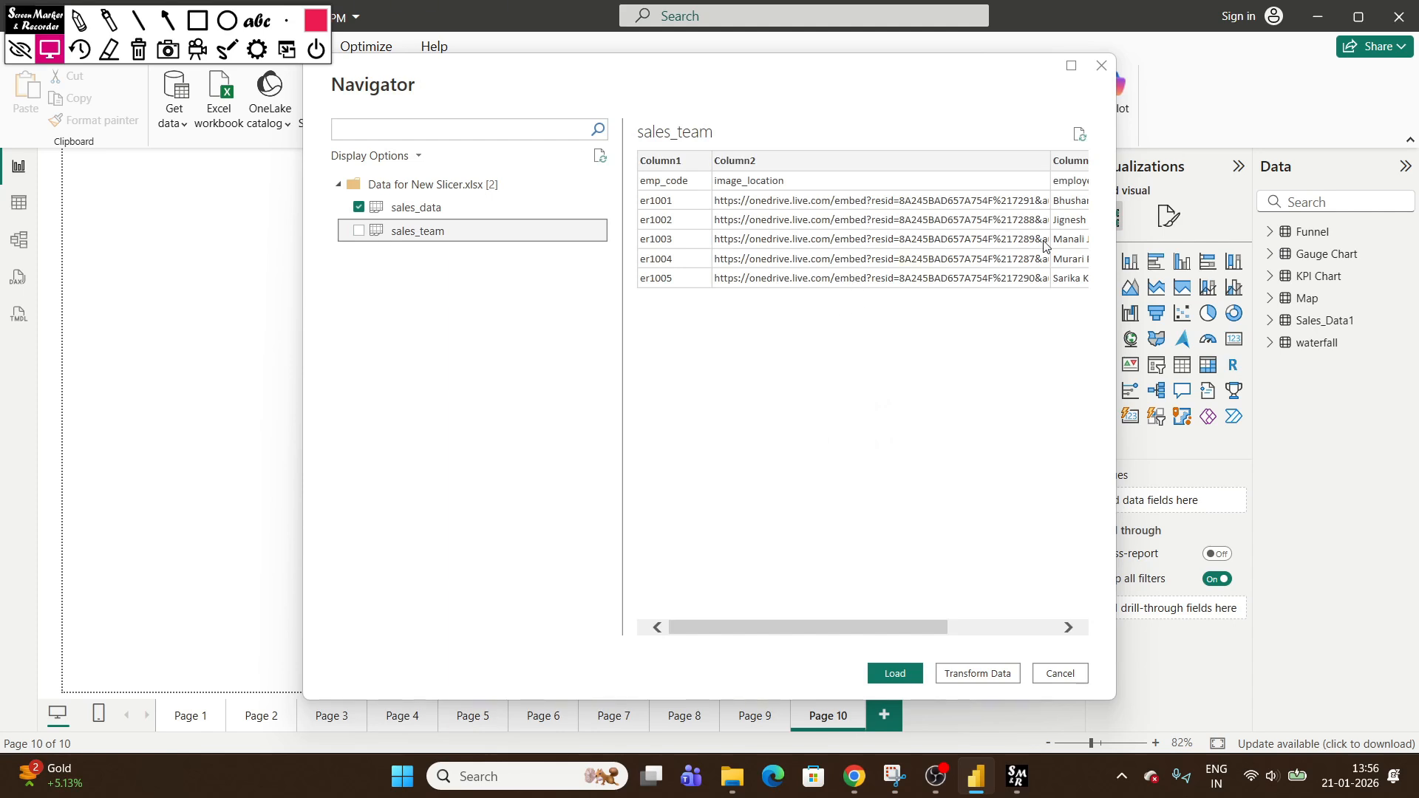
left_click(359, 232)
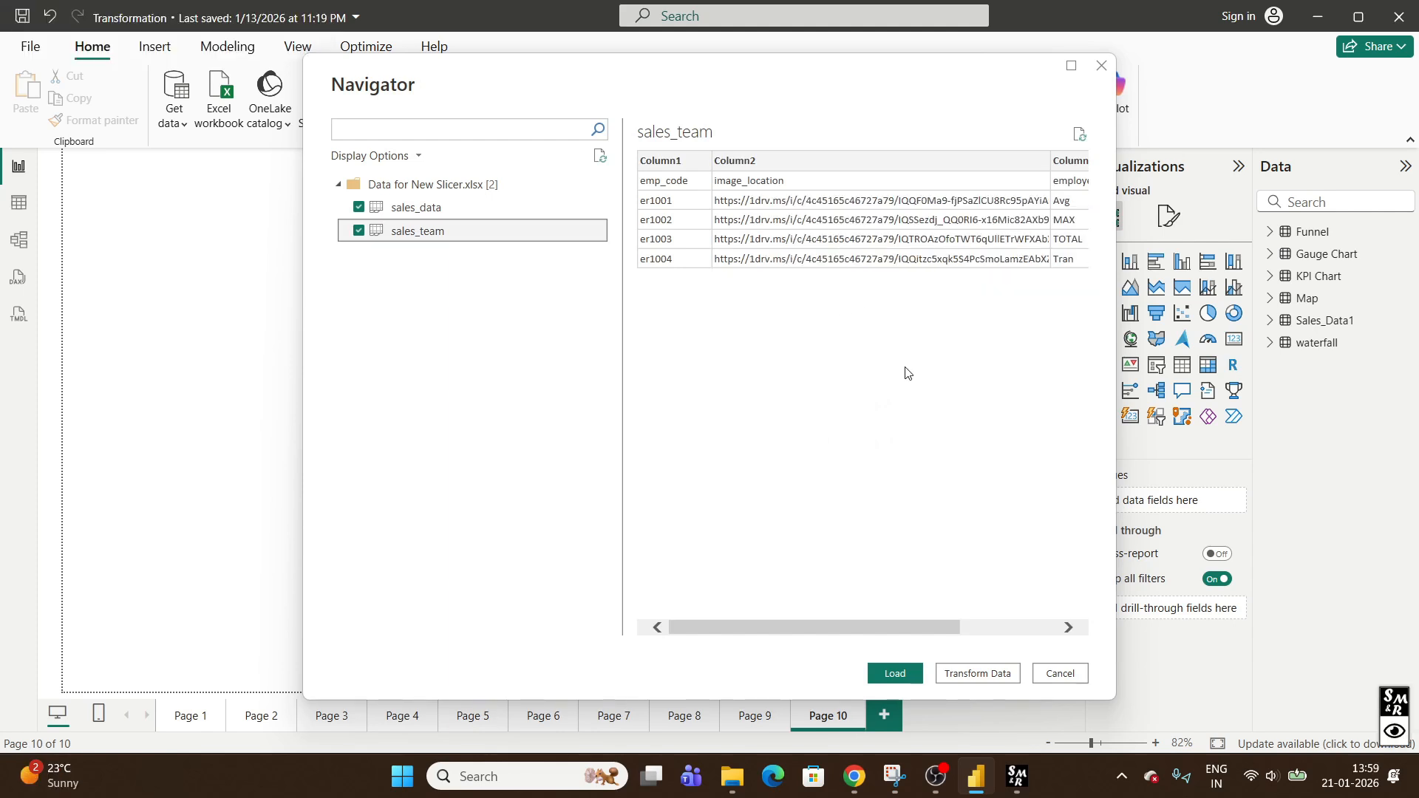
key("Up")
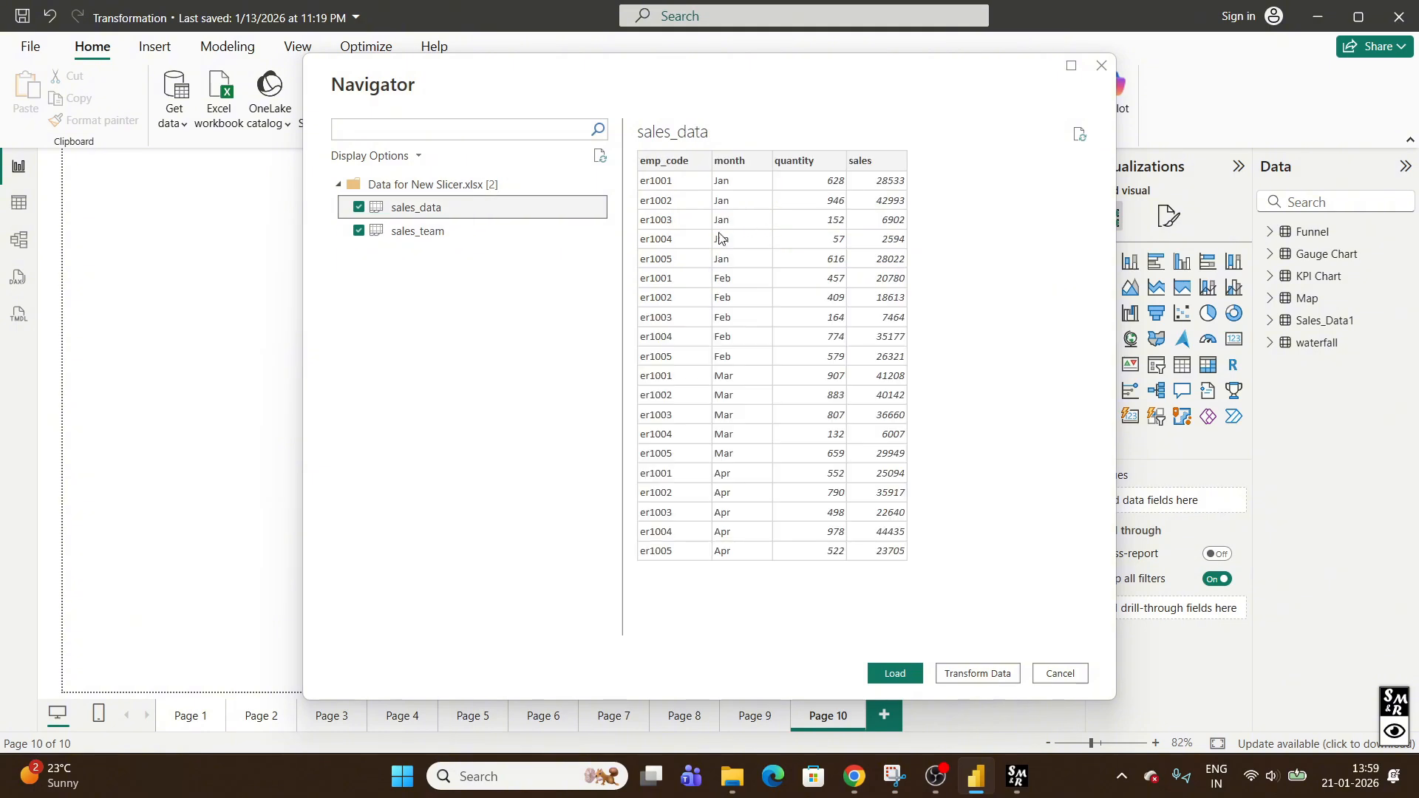
left_click(433, 240)
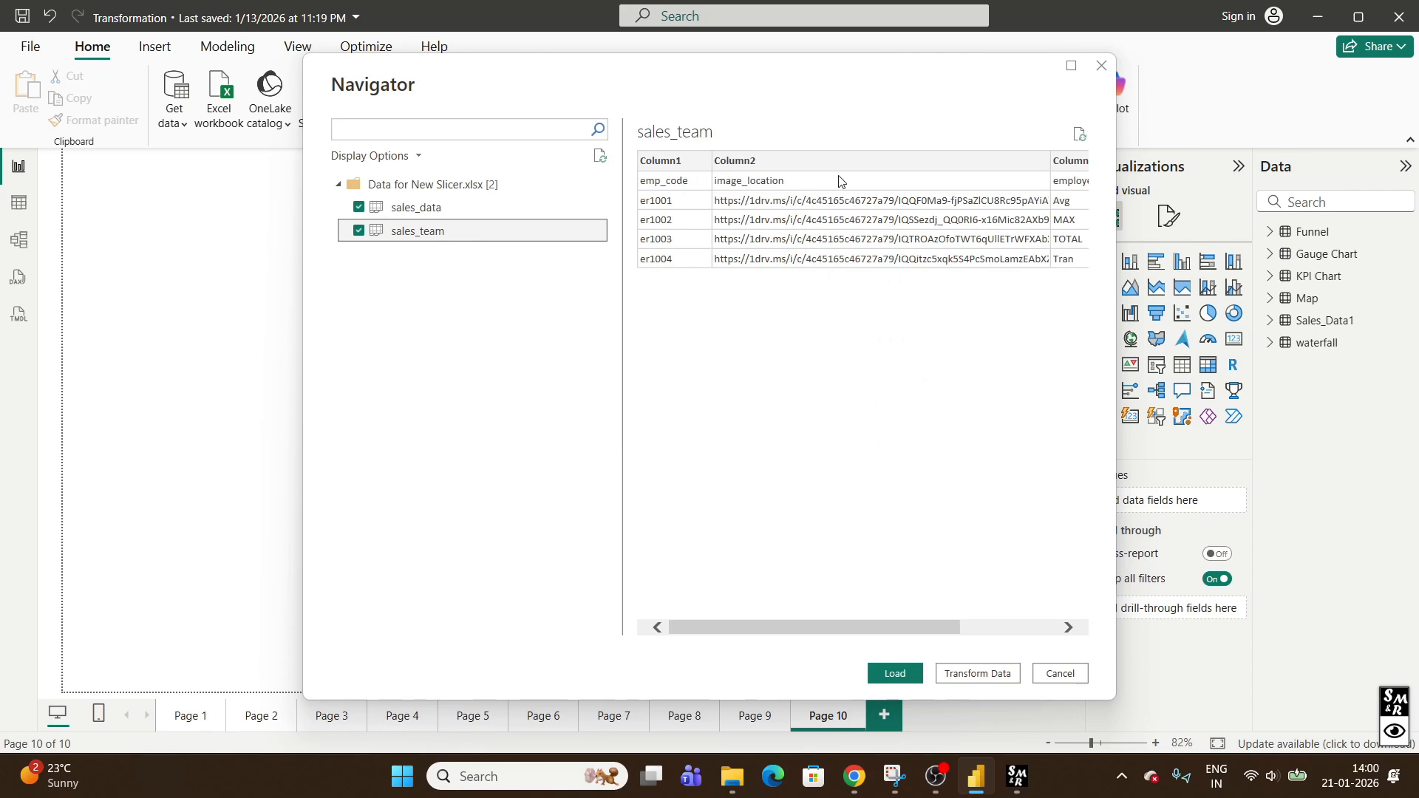
left_click(977, 674)
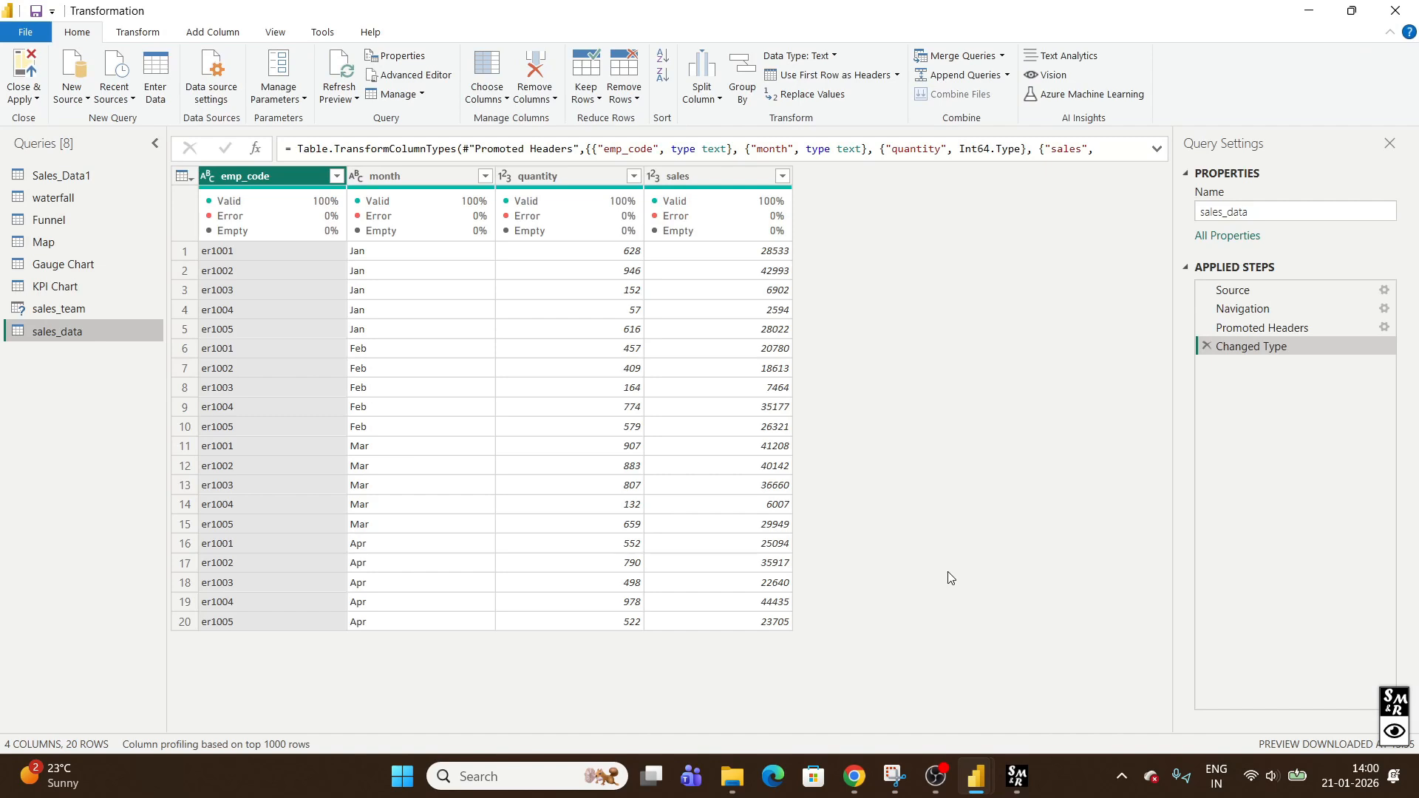
Use the first row as headers in the sales_team query, and close and apply the query changes
mouse_move(604, 206)
left_click(74, 311)
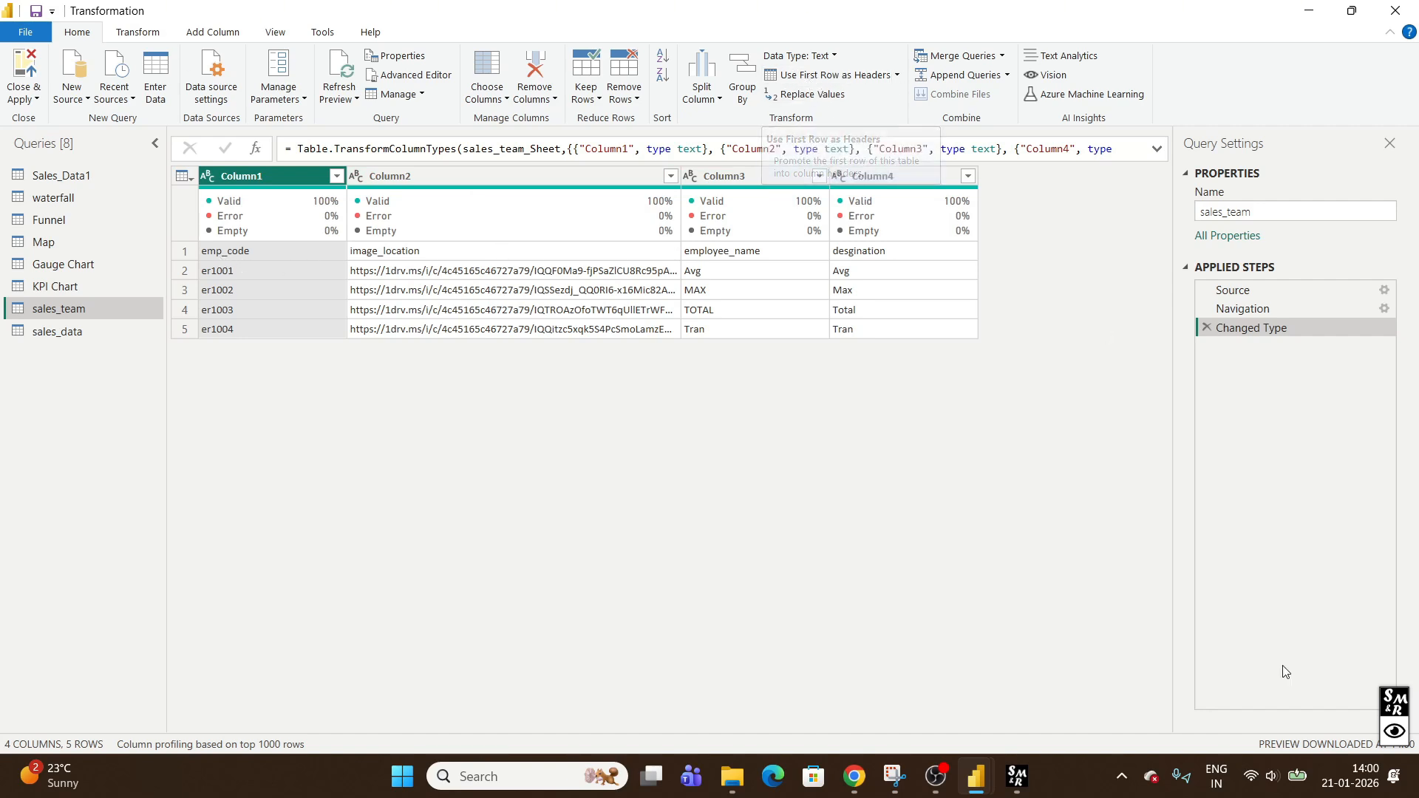
left_click_drag(667, 34, 944, 144)
left_click_drag(753, 60, 921, 87)
key("Escape")
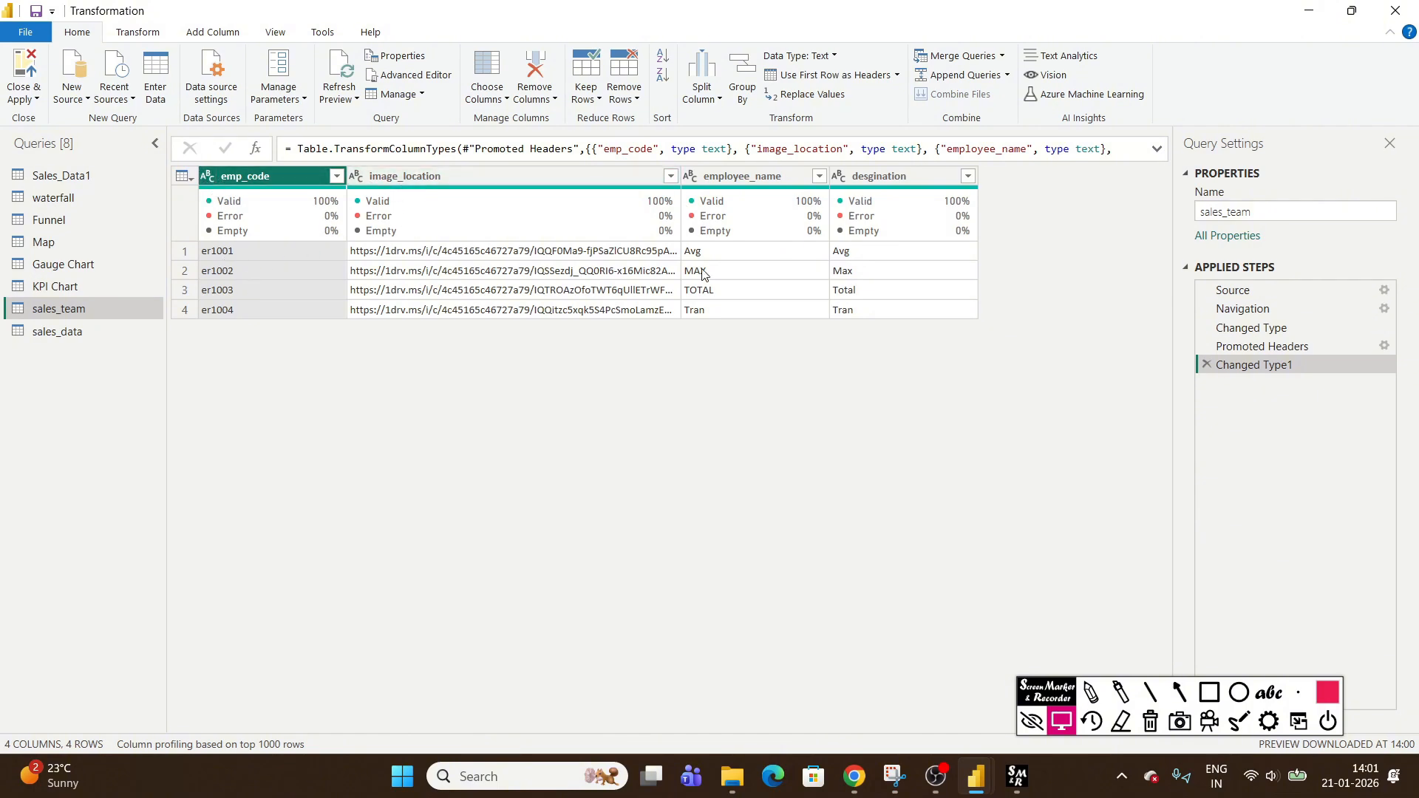
left_click(29, 68)
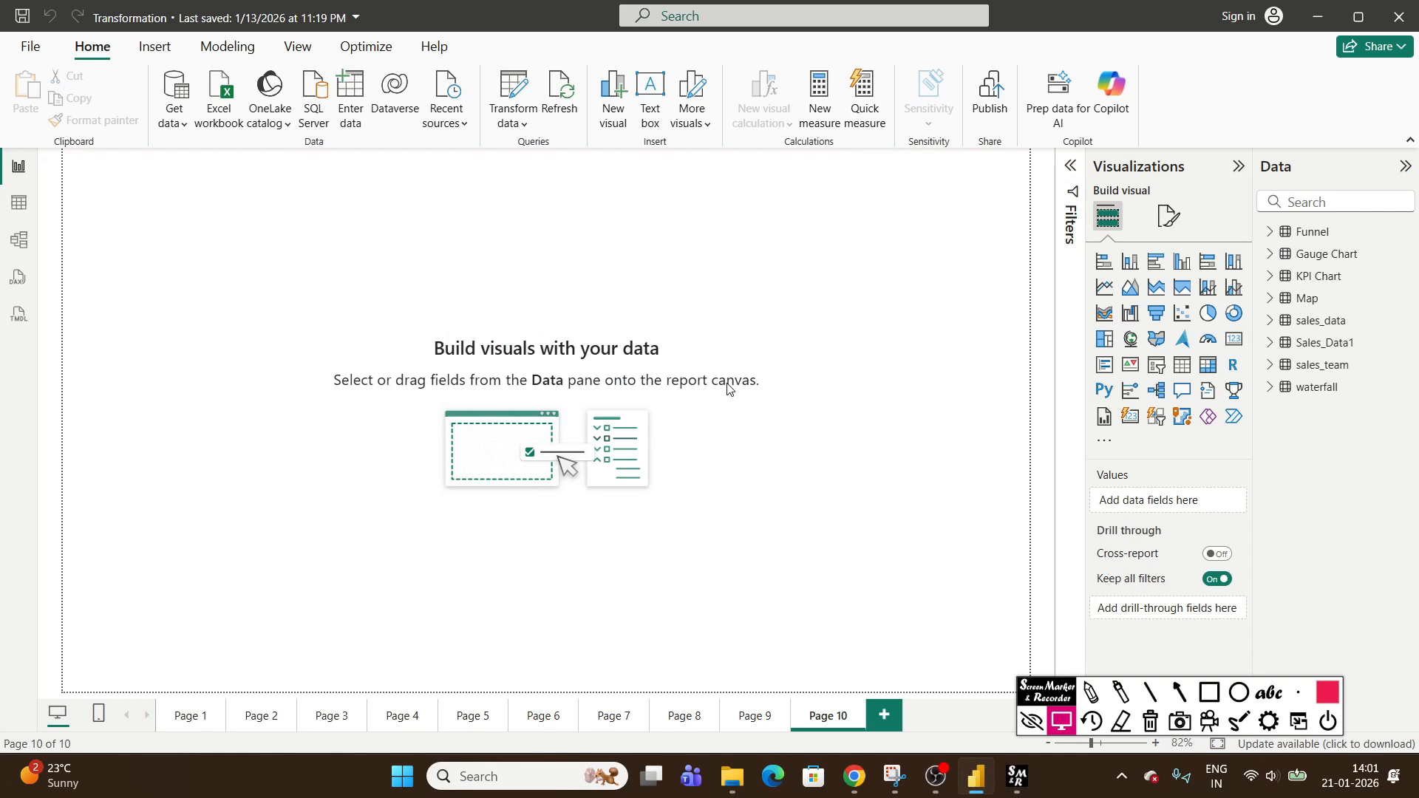
Inspect the contents of the sales_data and Sales_Data1 tables in Table view
left_click(19, 202)
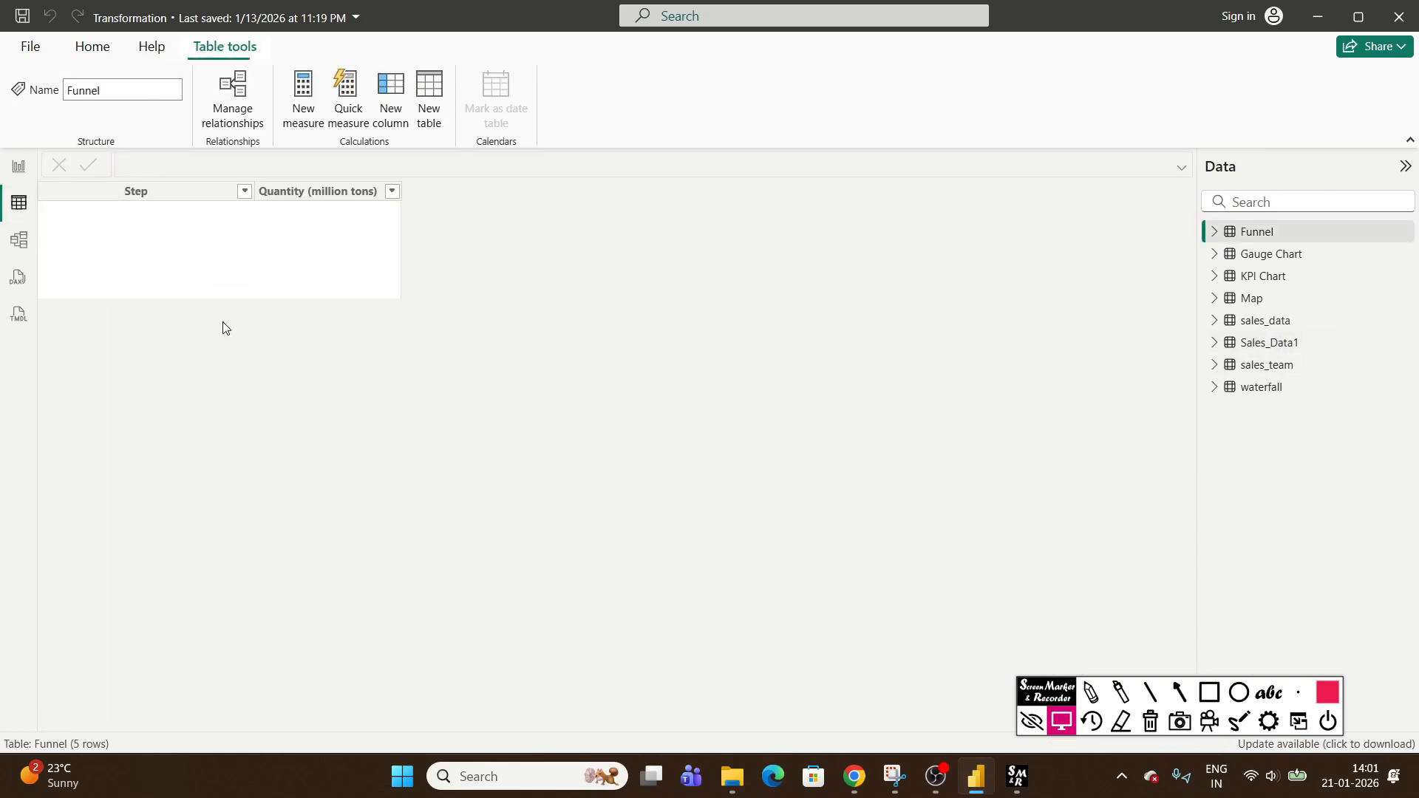
left_click(1295, 322)
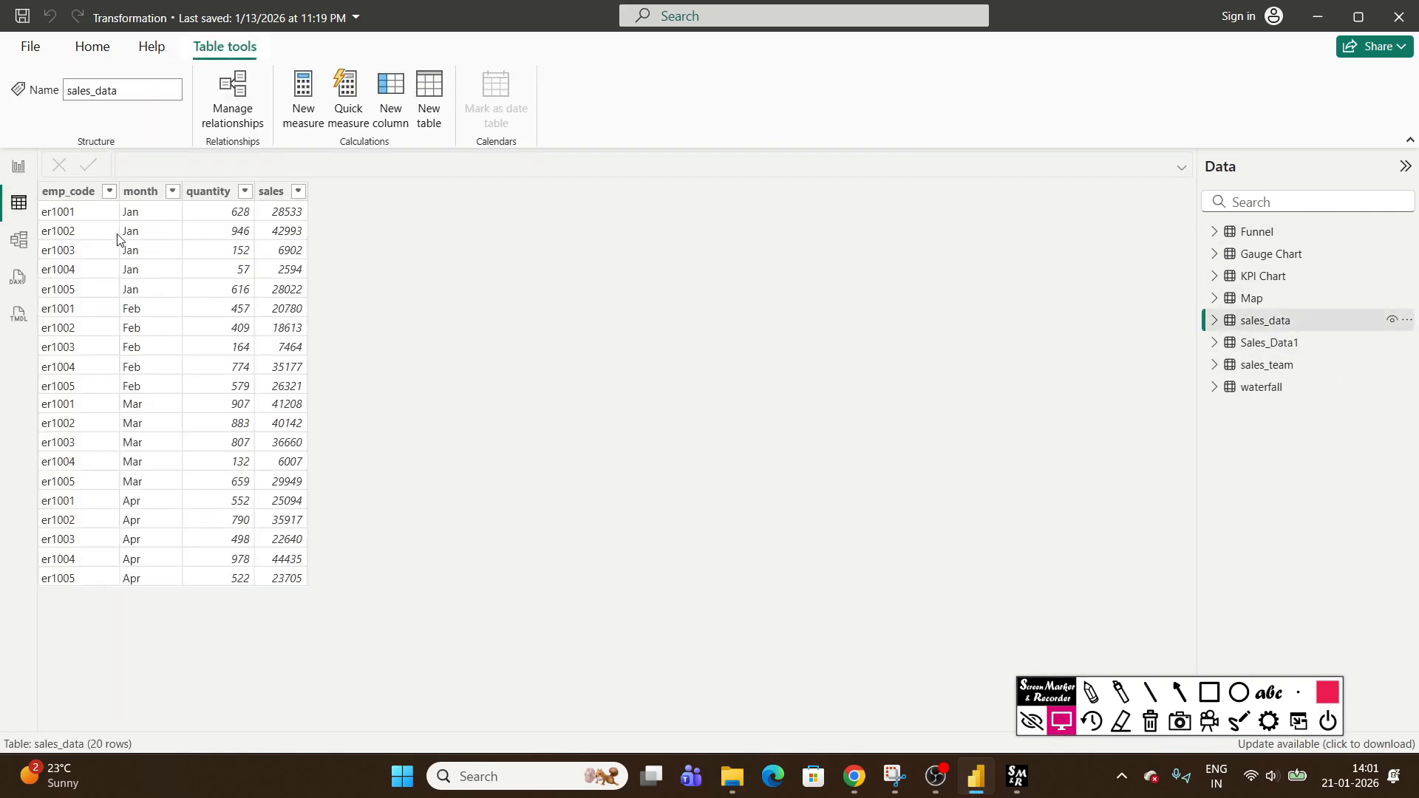
left_click(1283, 347)
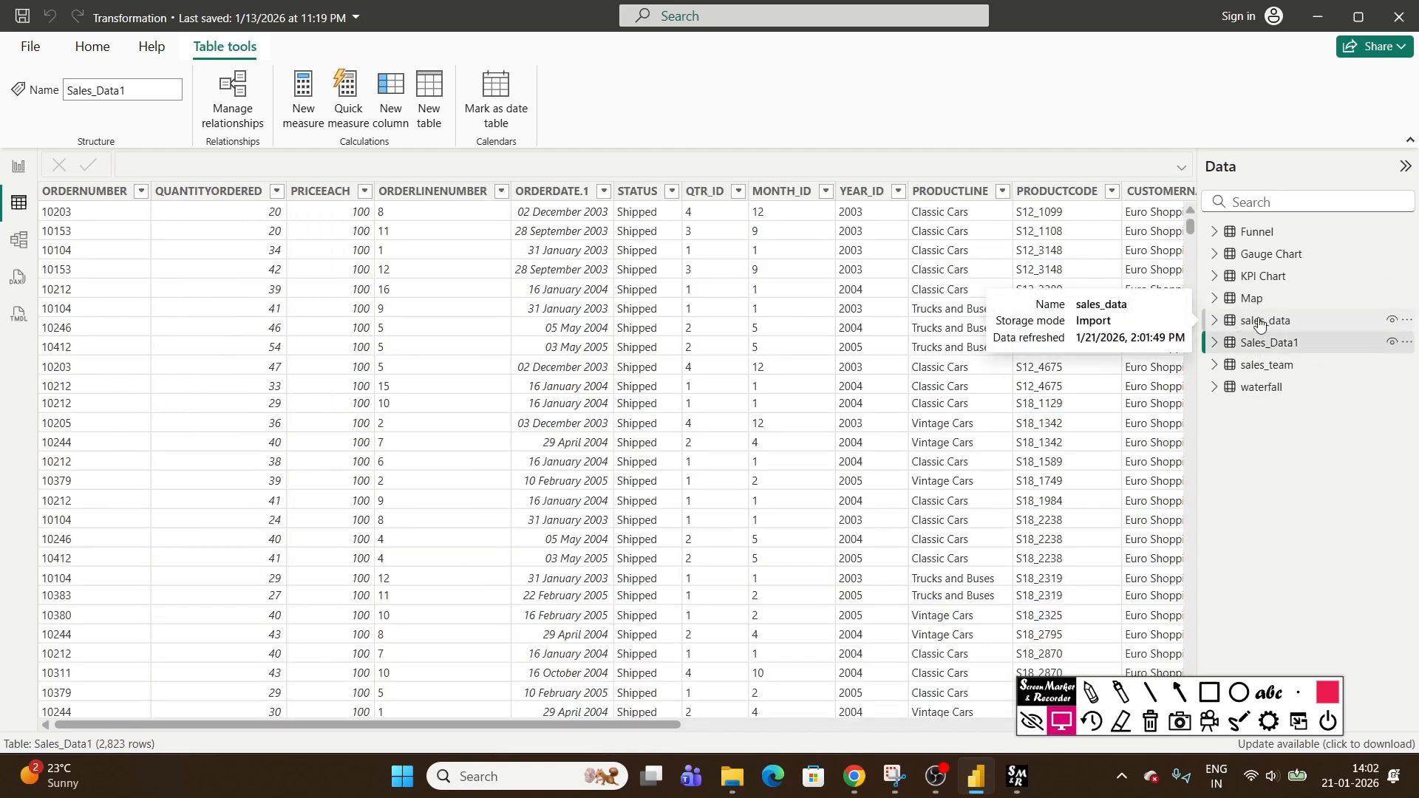
Rename the sales_data table to Slicer_New_sales_data
left_click(1283, 369)
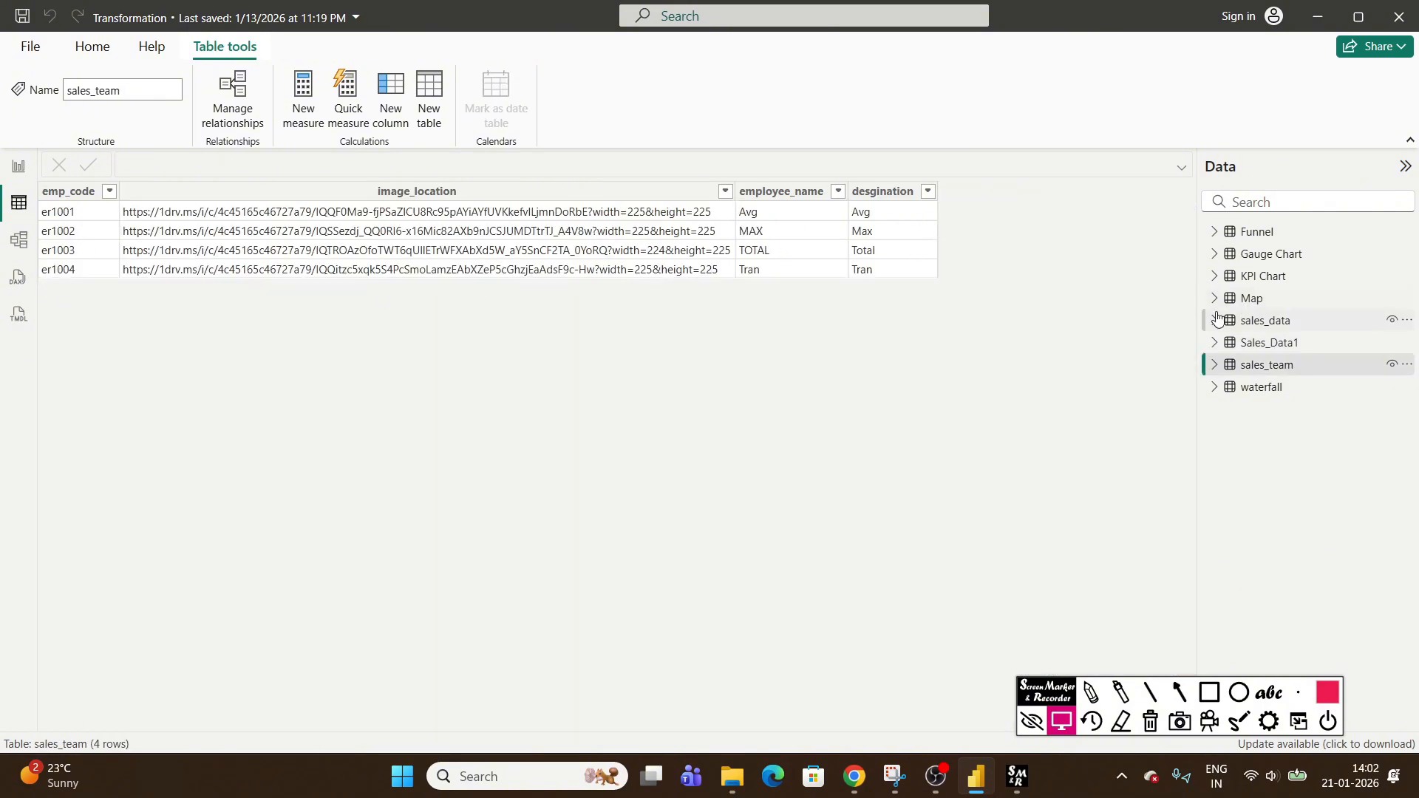
double_click(1274, 323)
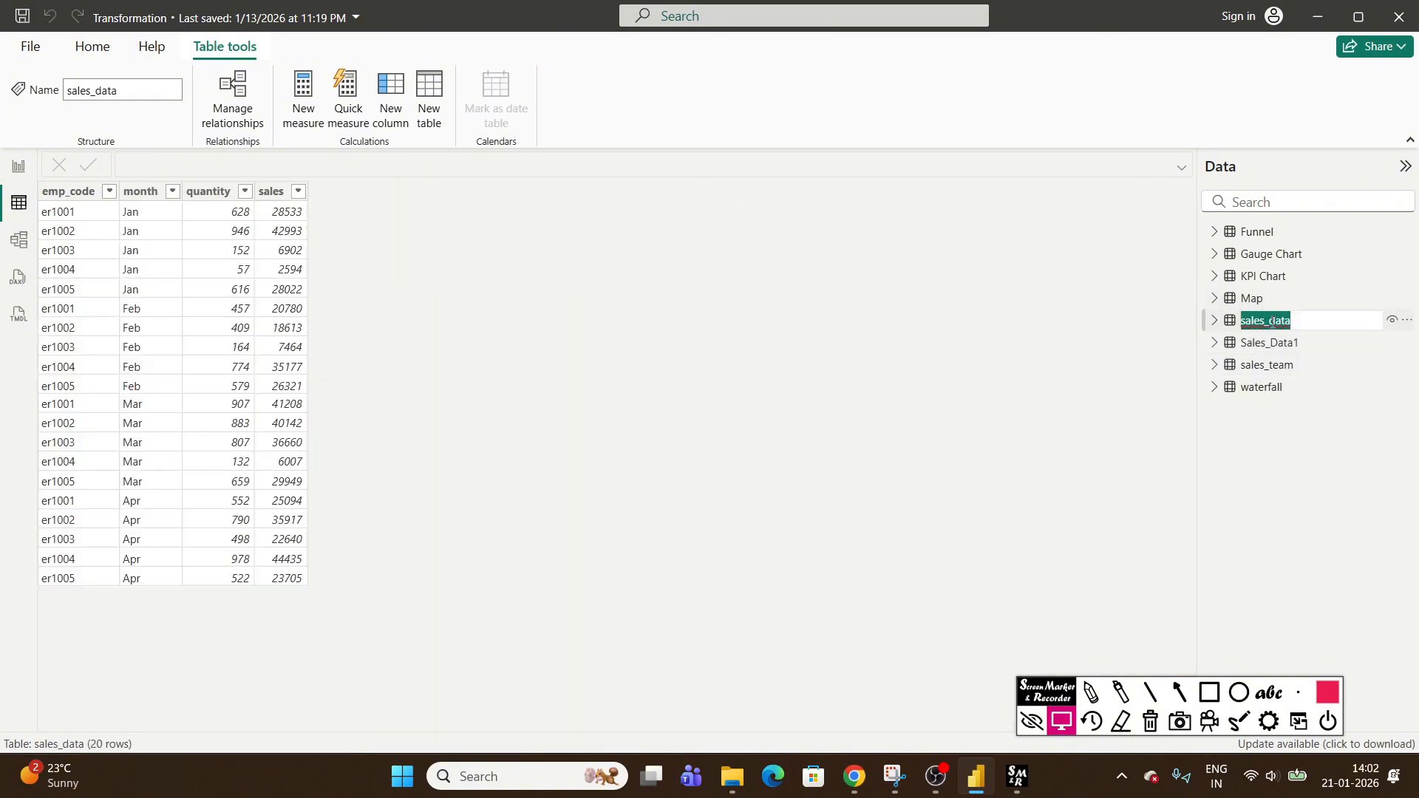
left_click(1246, 327)
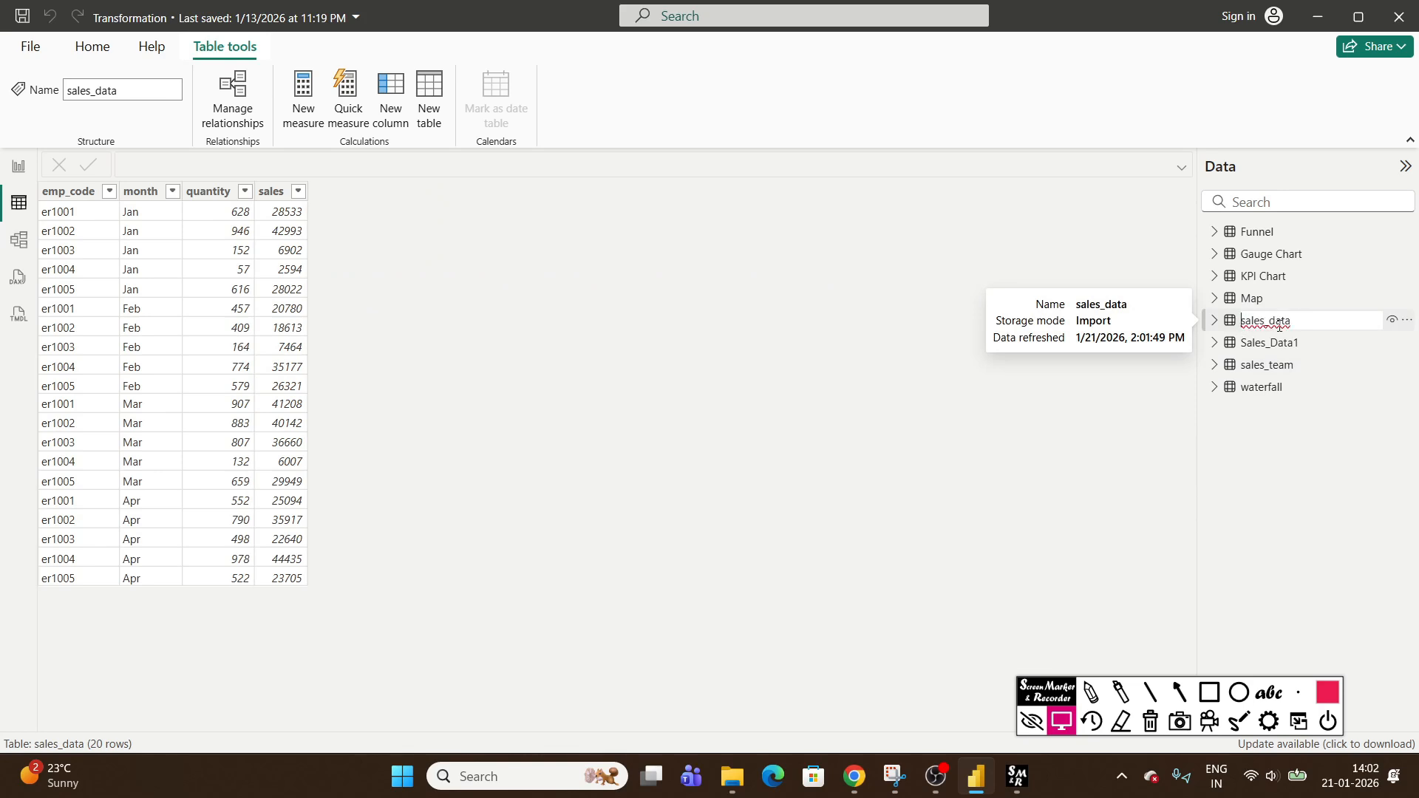
type("Slicer_New_")
key("Return")
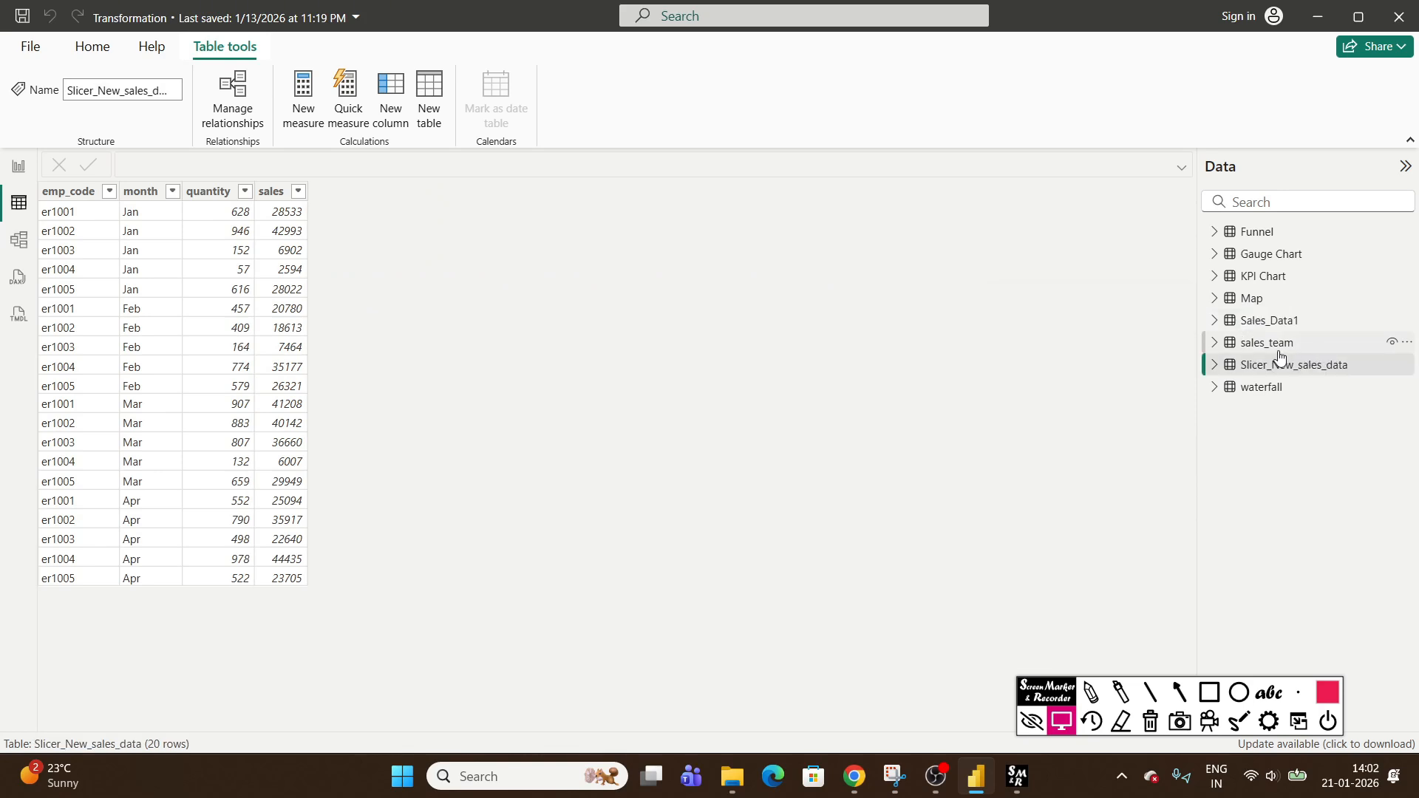
Rename the sales_team table to Slicer_new_sales_team
left_click(1279, 347)
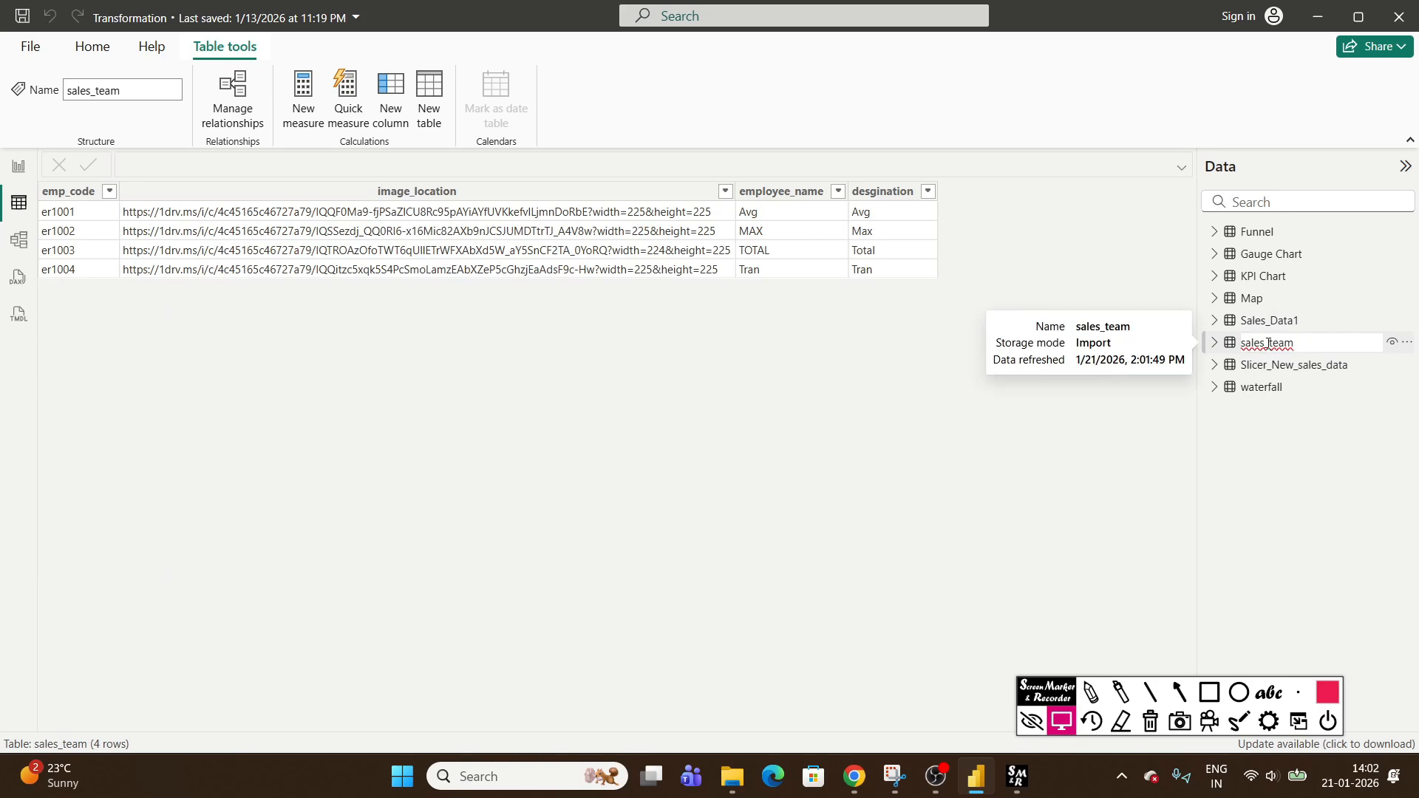
type("Slicer_new_")
key("Return")
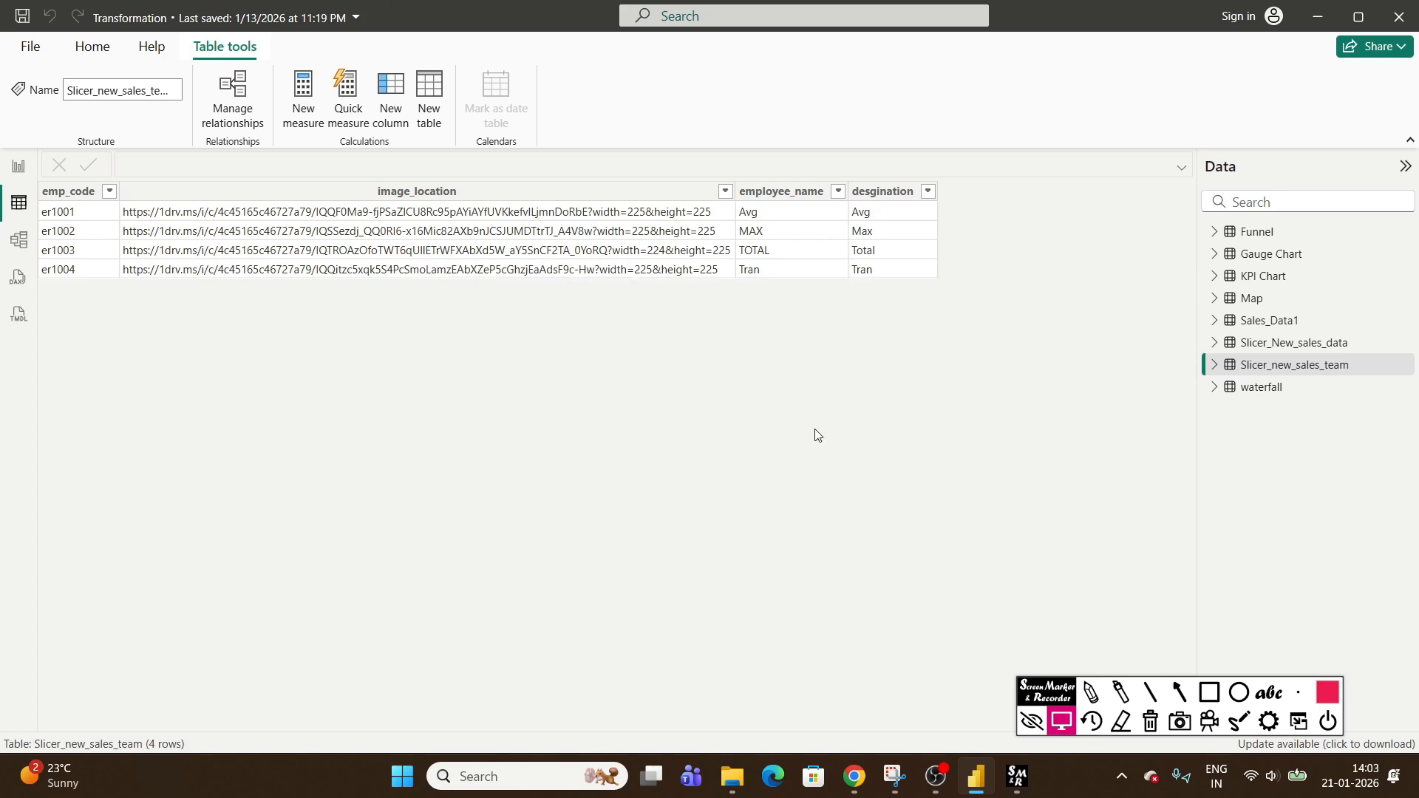
Open the Data for New Slicer workbook in Excel from the Power BI folder and review its sales_team and sales_data sheets
left_click(732, 776)
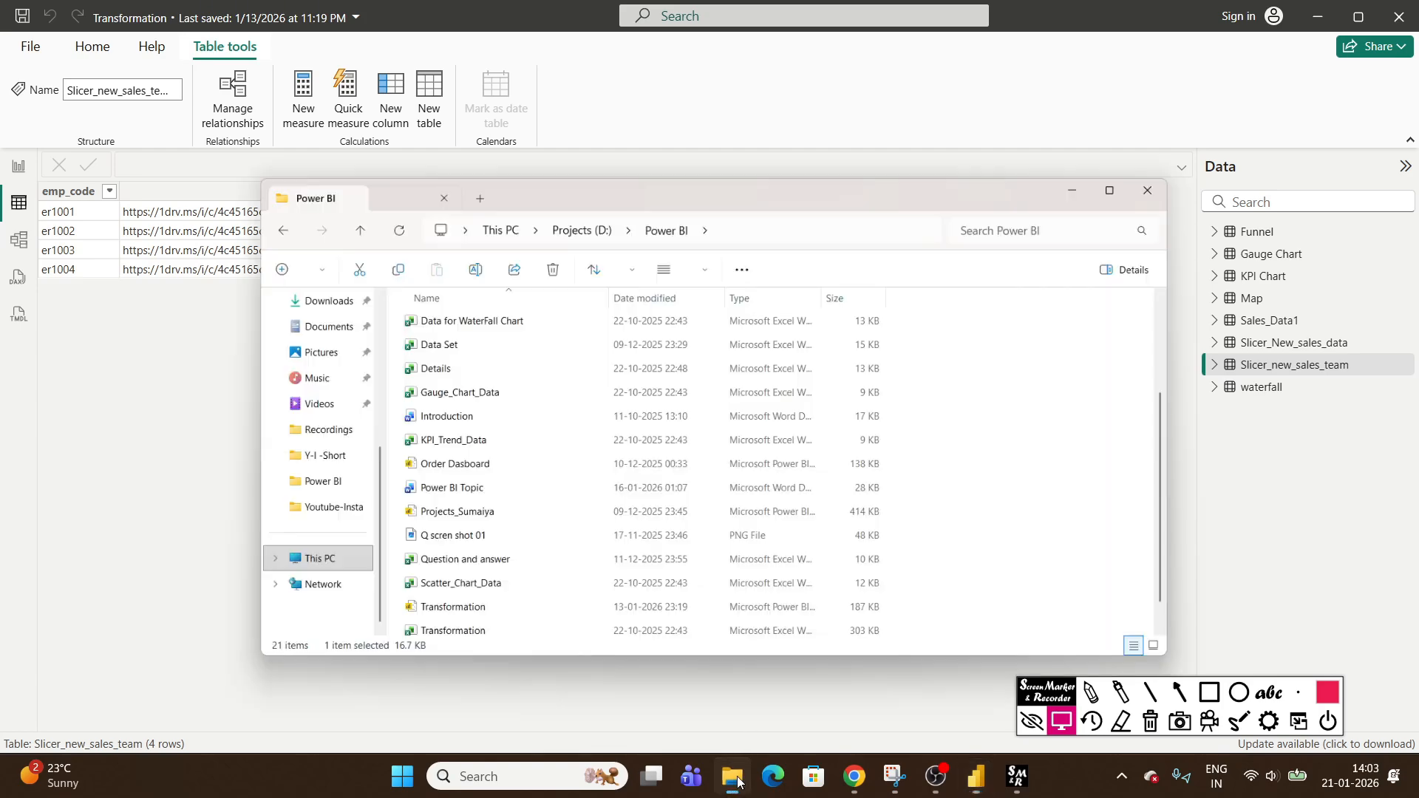
scroll(466, 436, "down", 1)
scroll(444, 452, "up", 3)
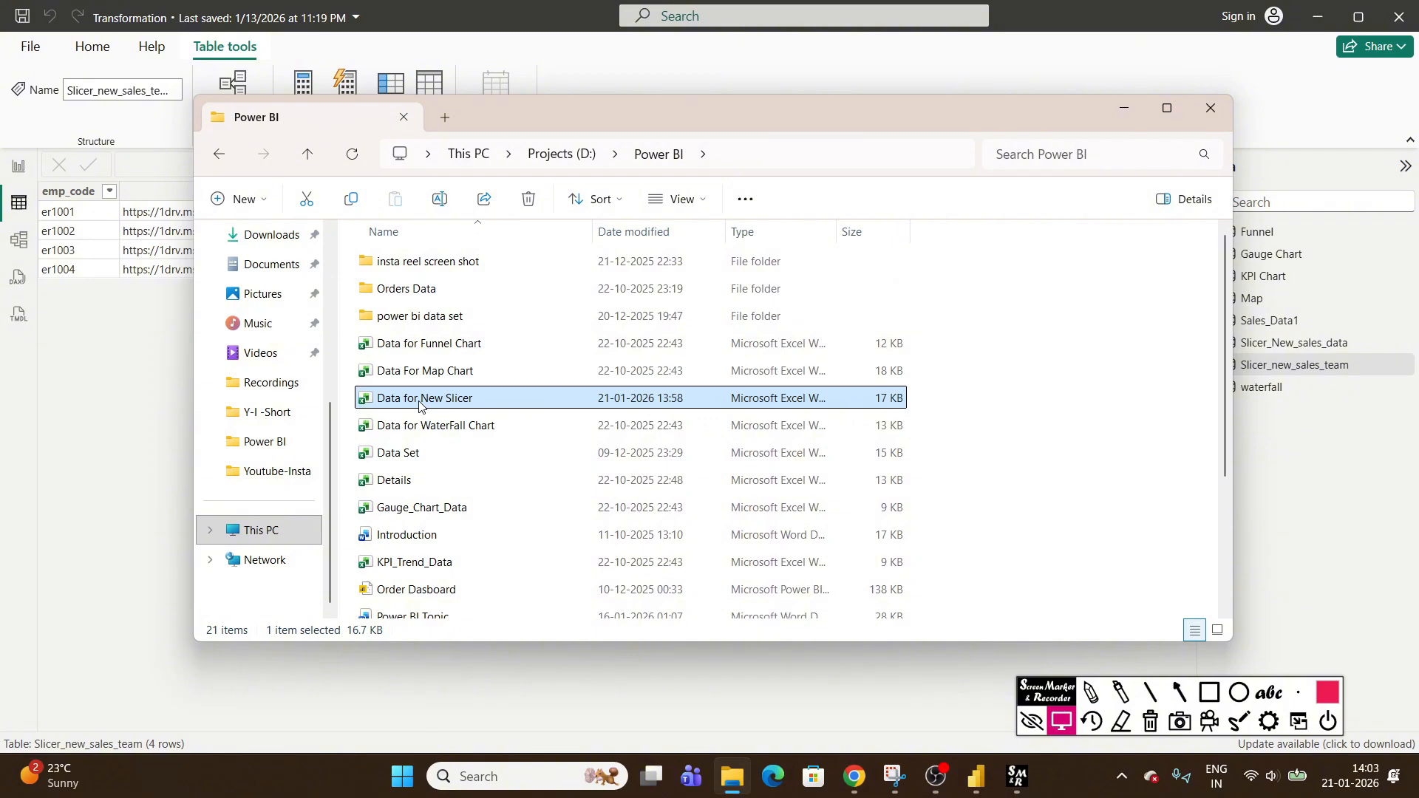
double_click(419, 399)
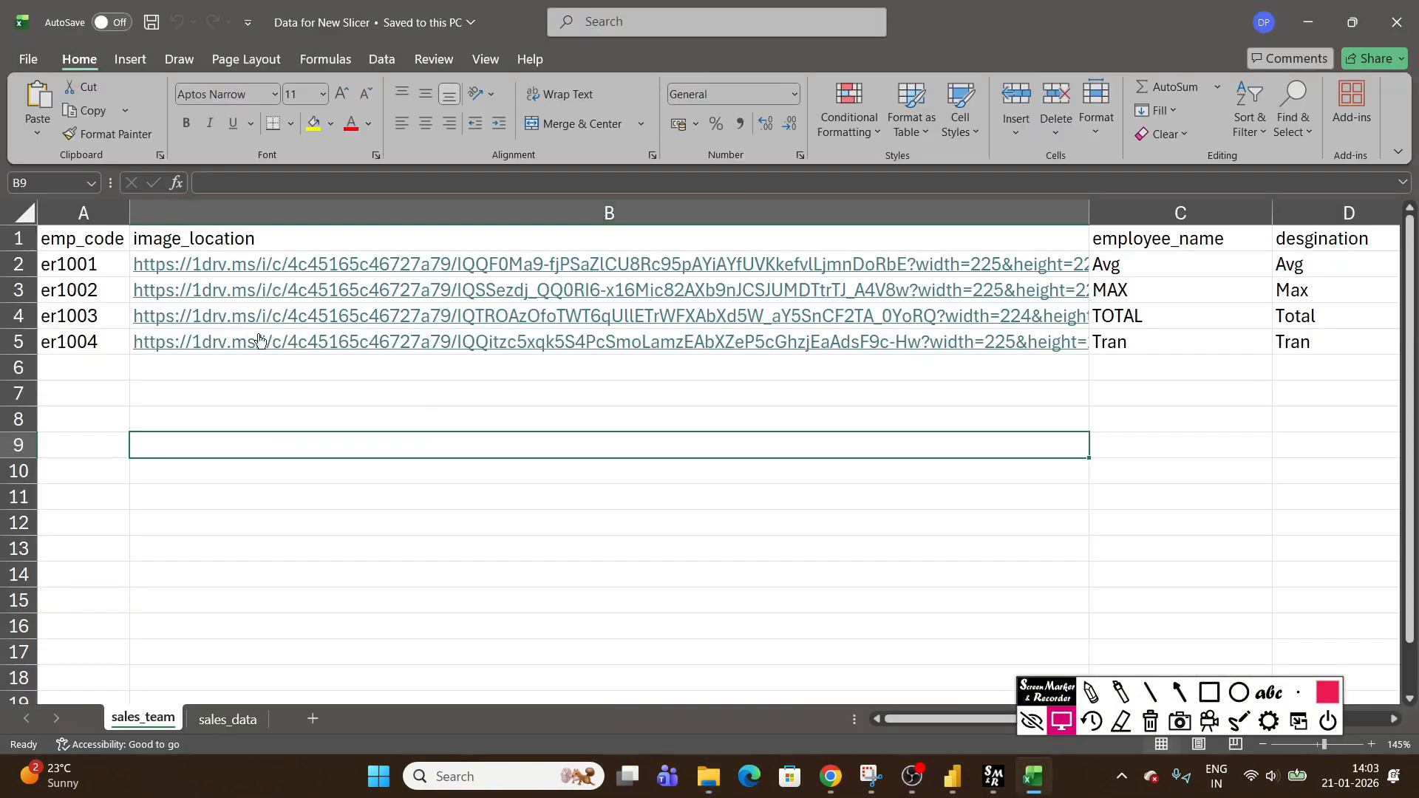
left_click_drag(1162, 267, 1162, 337)
left_click_drag(1340, 263, 1330, 315)
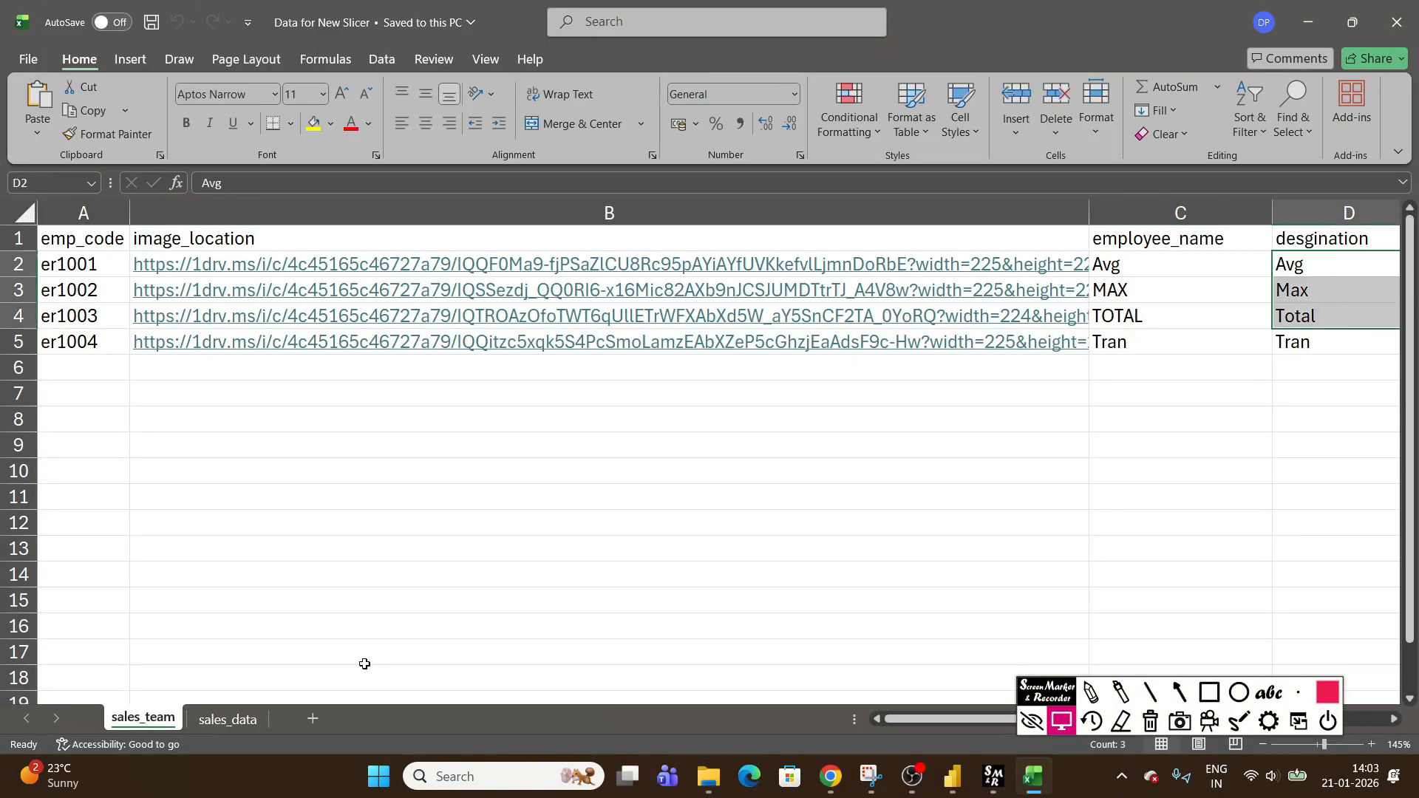
left_click(237, 724)
left_click_drag(93, 265, 349, 493)
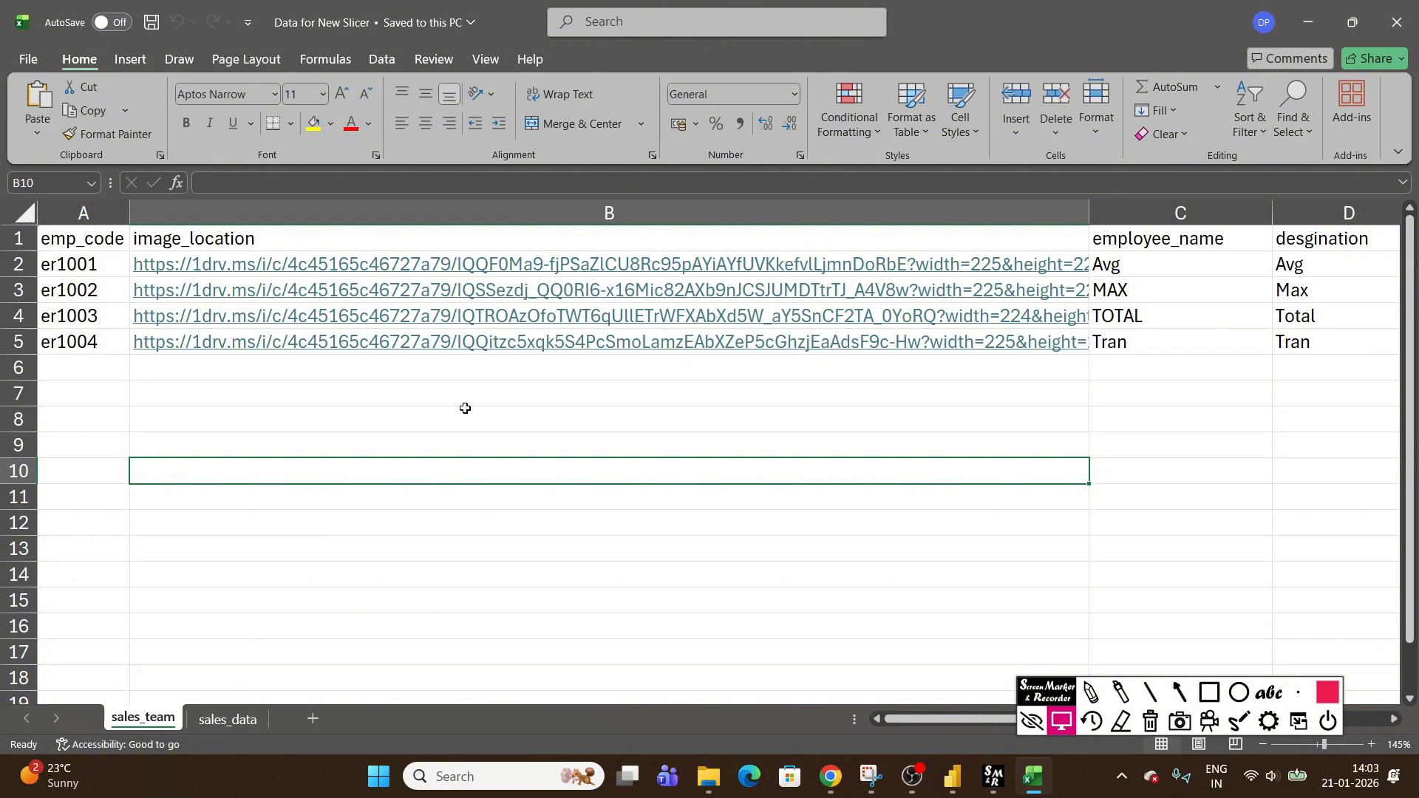
Switch to Chrome to view the OneDrive Pic folder and onedrive search results, and check the single-use code email image in Snipping Tool
left_click(828, 771)
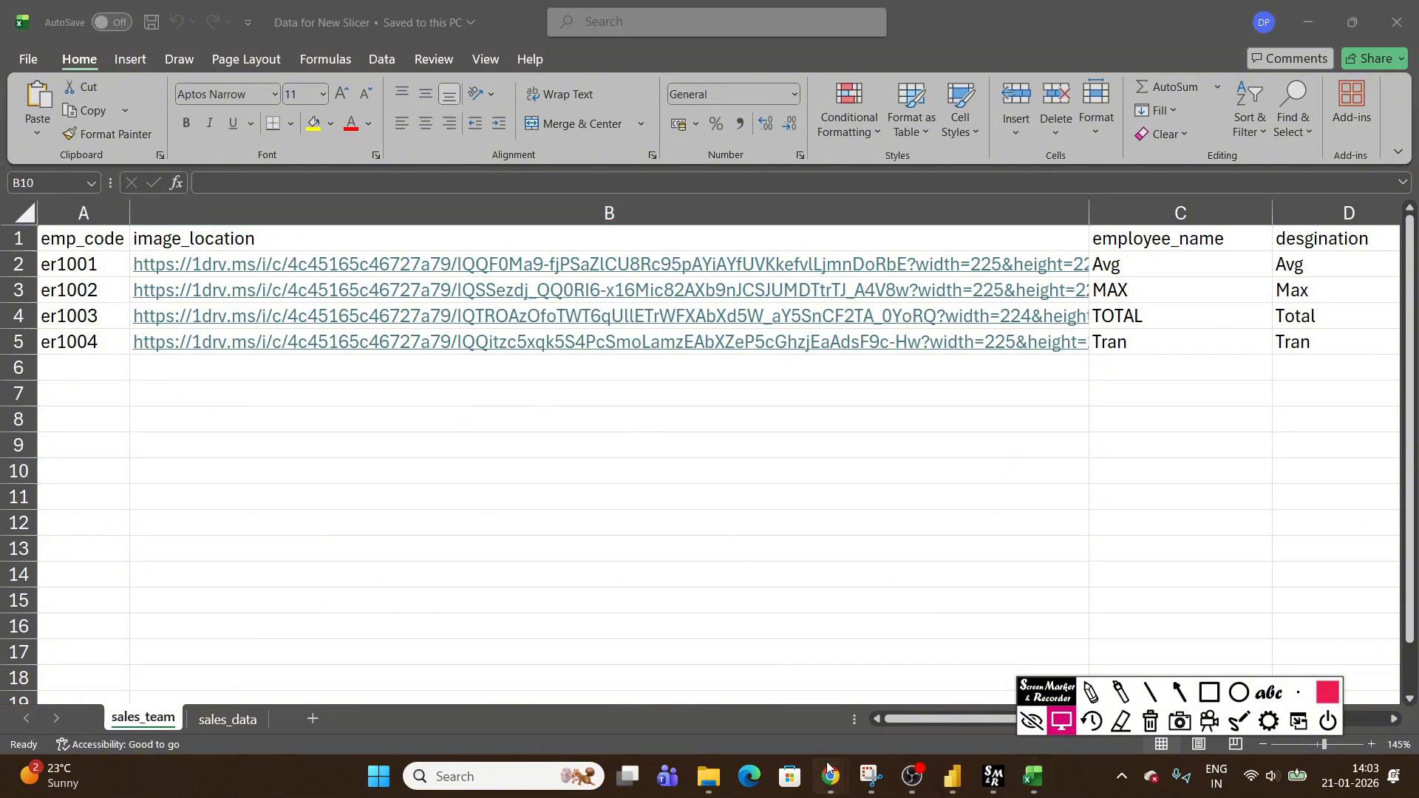
left_click(791, 691)
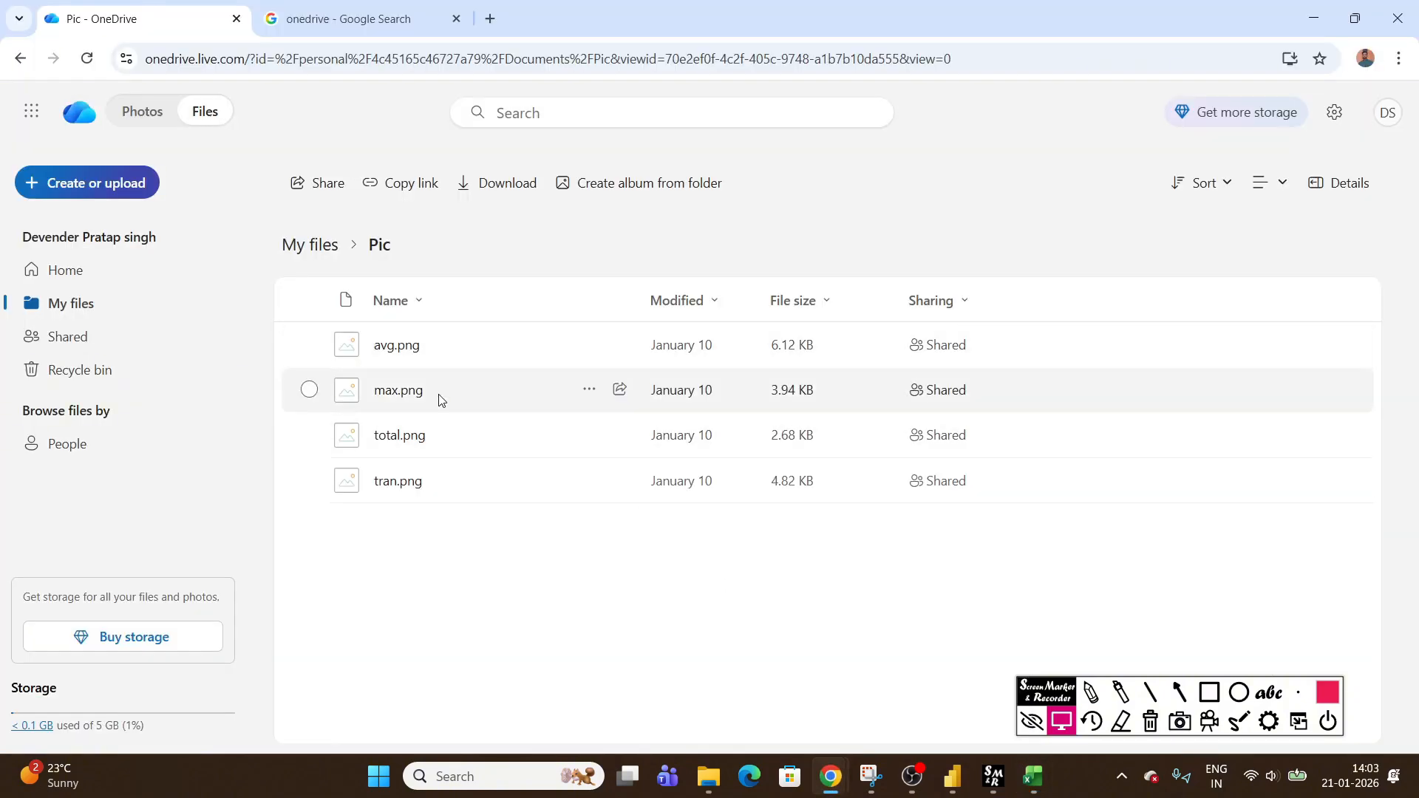
left_click(355, 19)
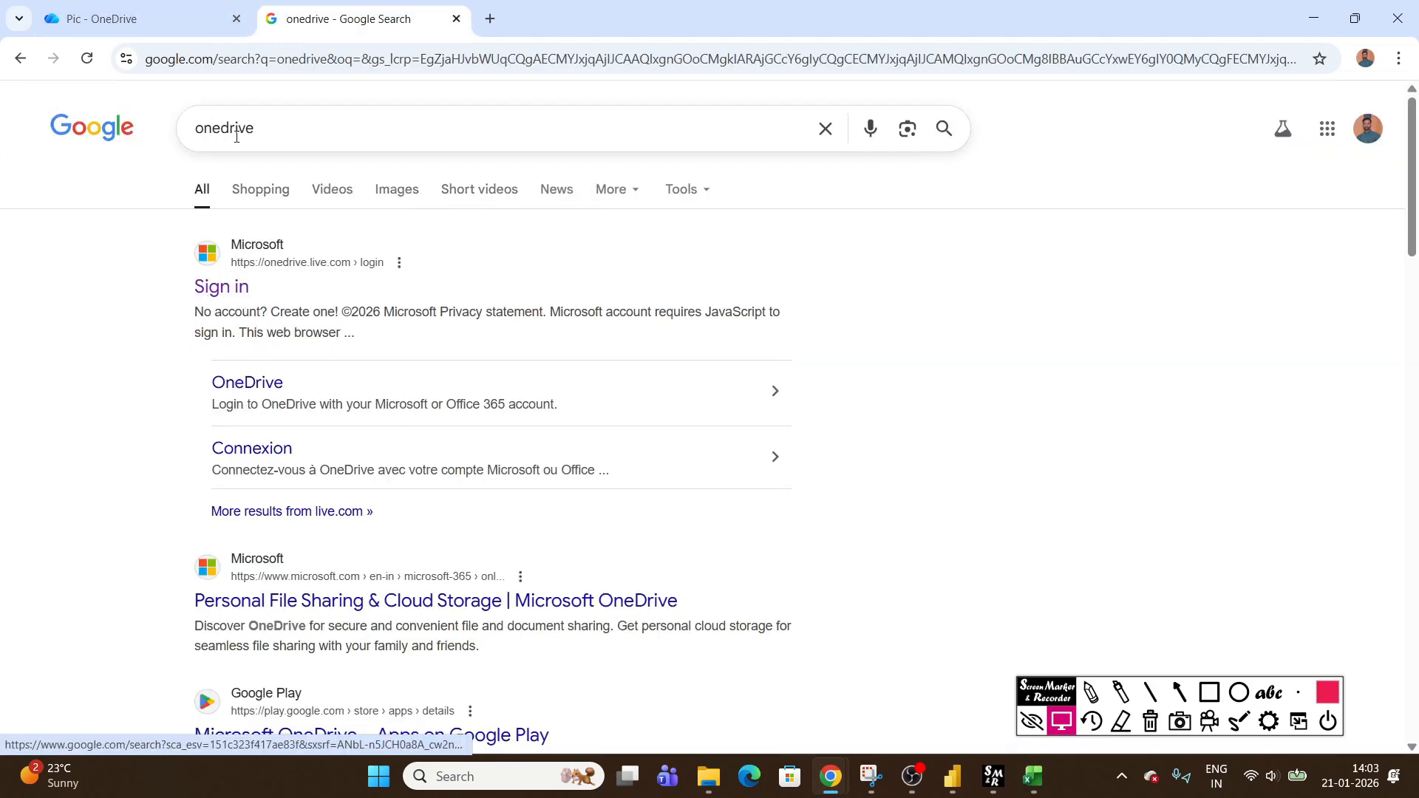
left_click(111, 18)
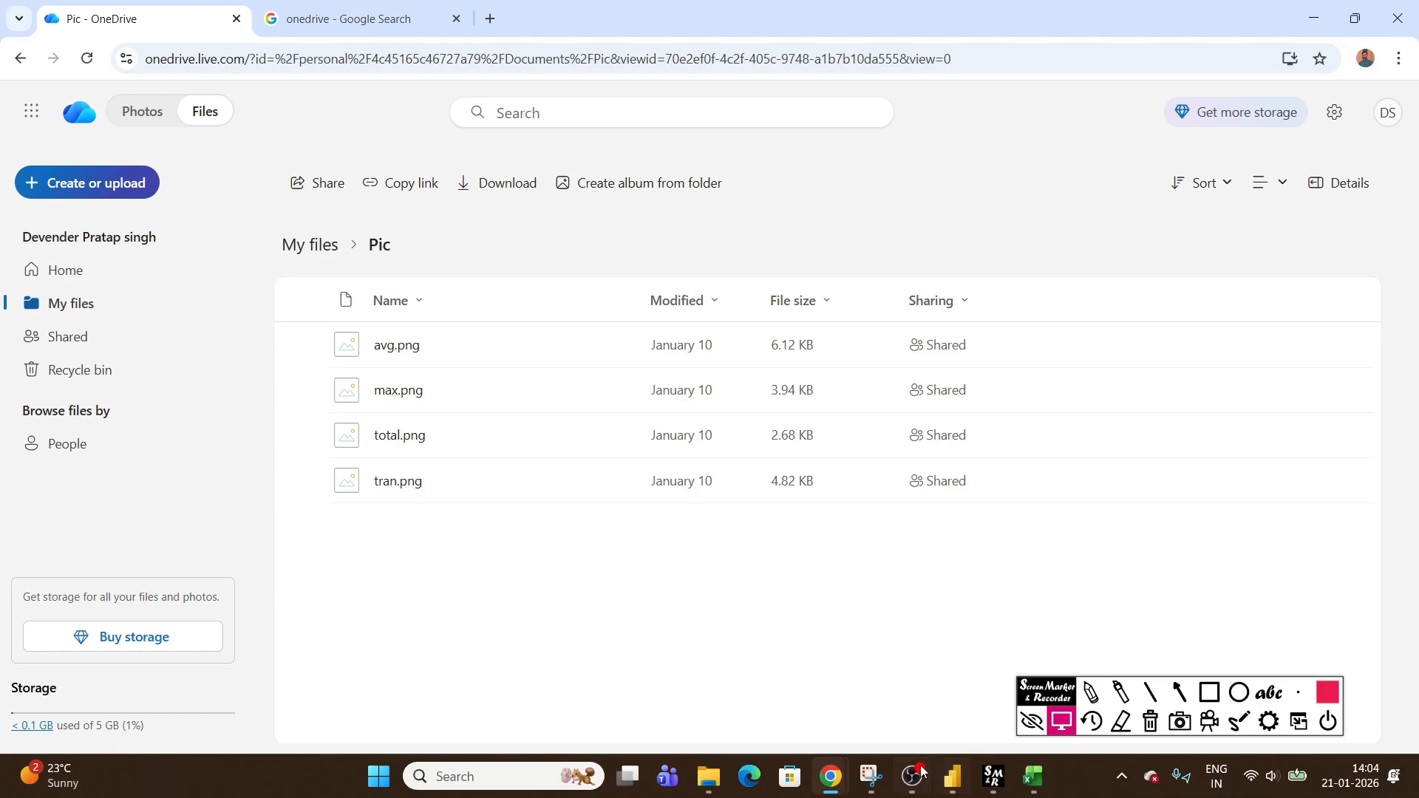
left_click(866, 780)
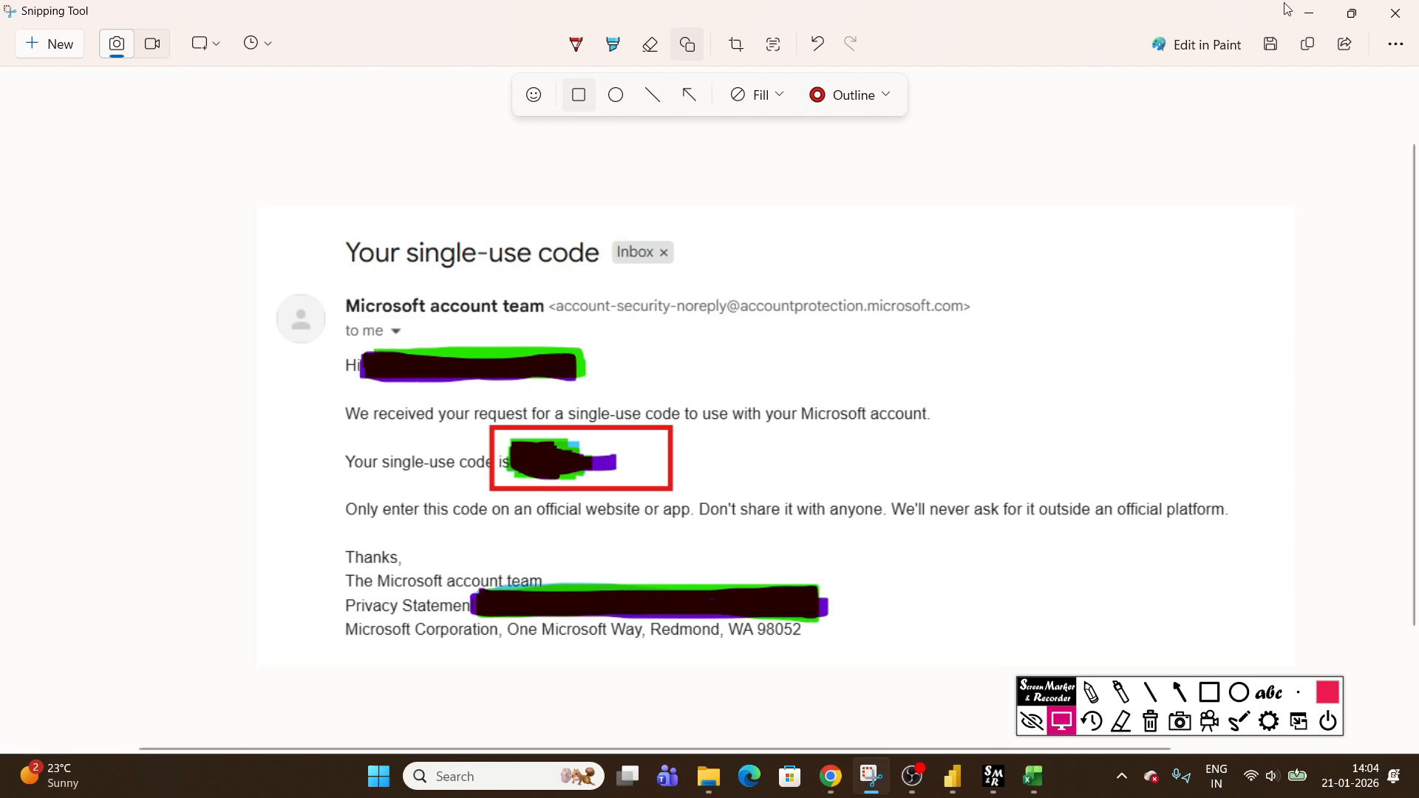
left_click(1308, 14)
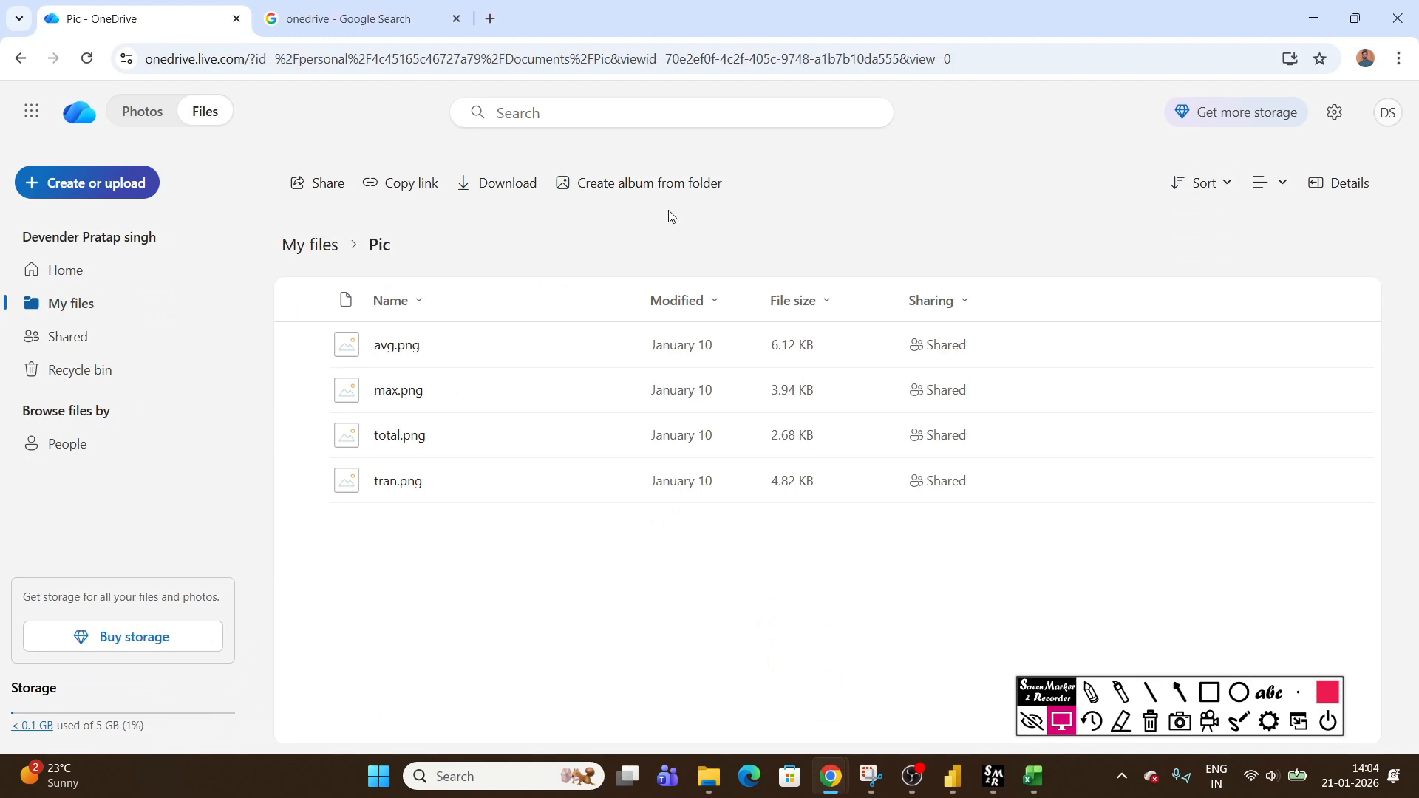
Open the Pic folder in OneDrive's My files and copy the embed link of avg.png without HTML tags
left_click(126, 270)
left_click(88, 318)
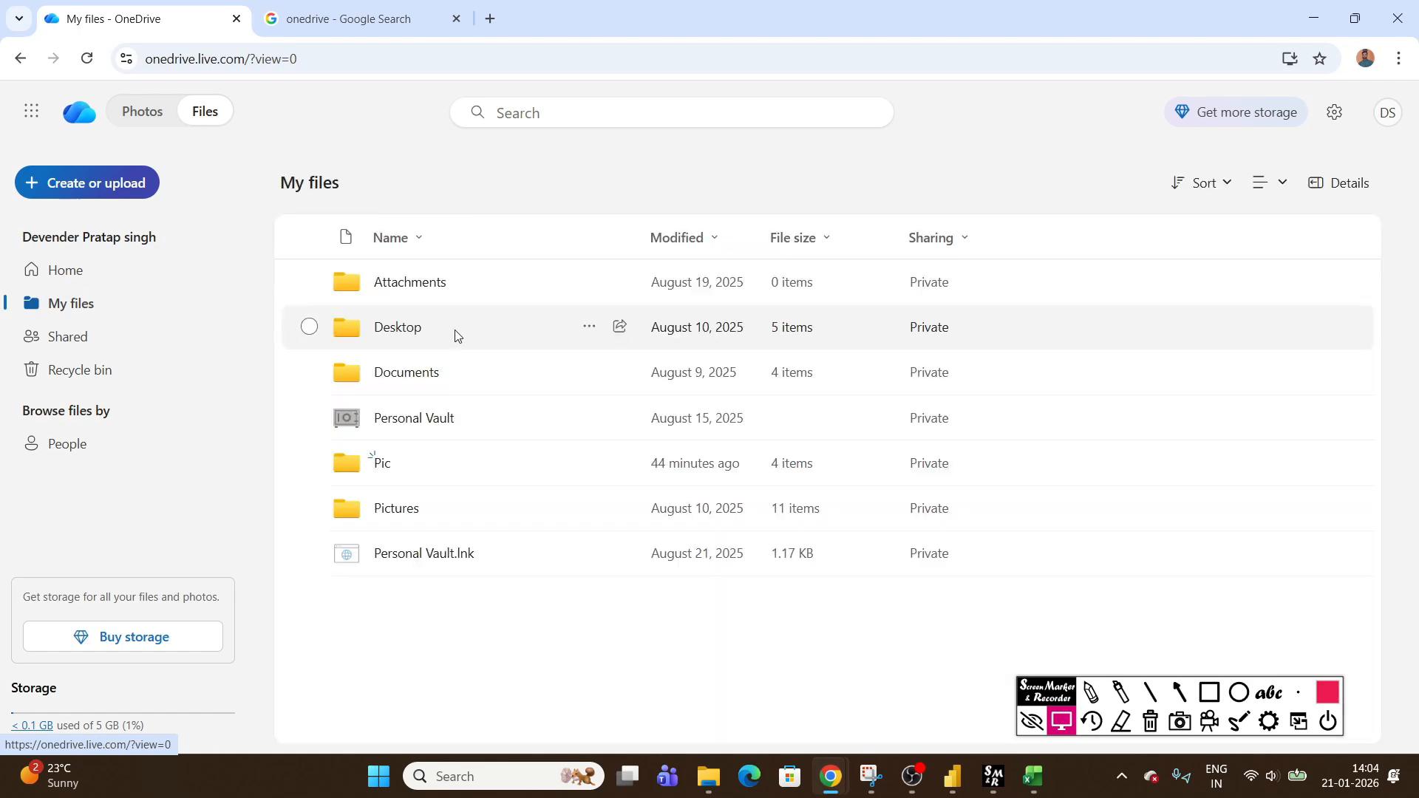
left_click(382, 471)
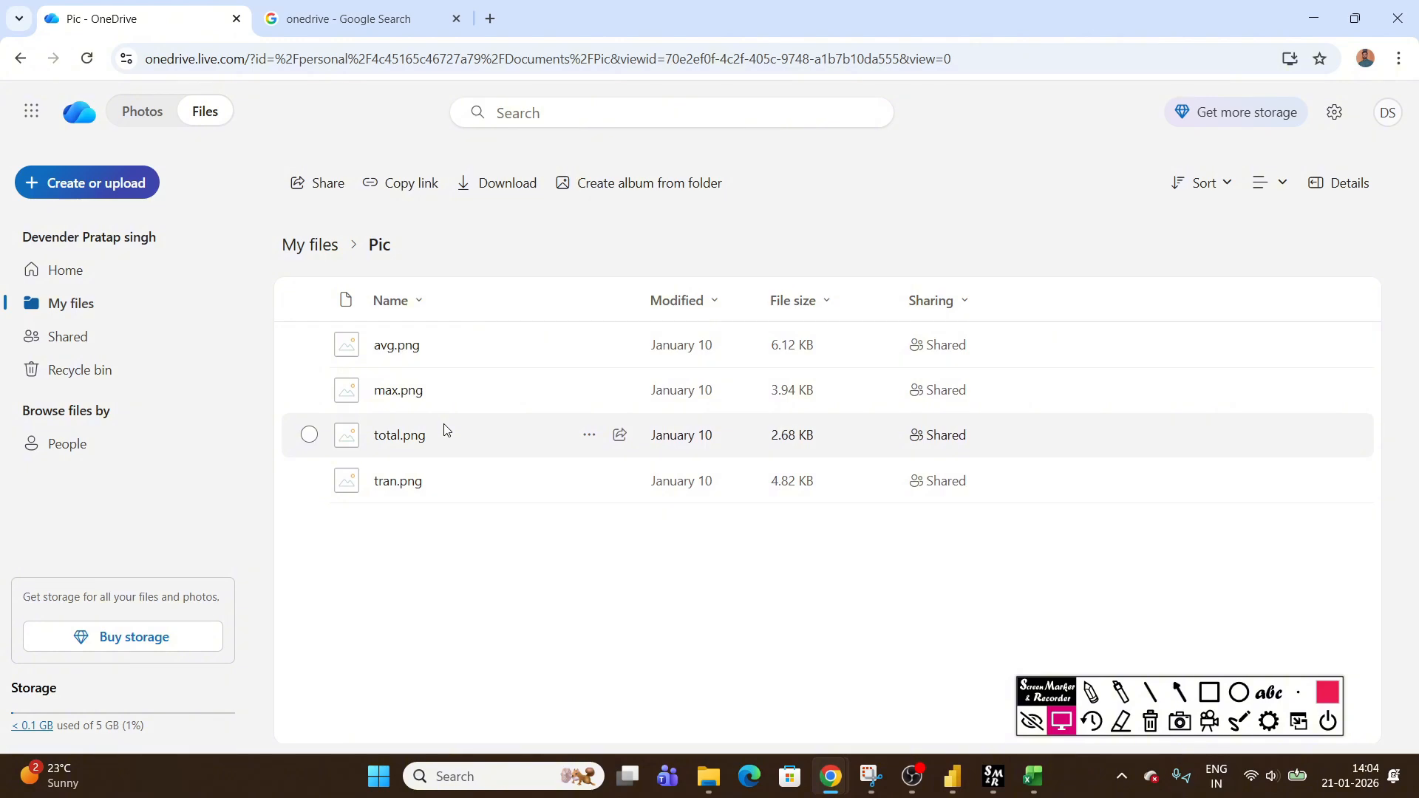
left_click(309, 344)
left_click(905, 183)
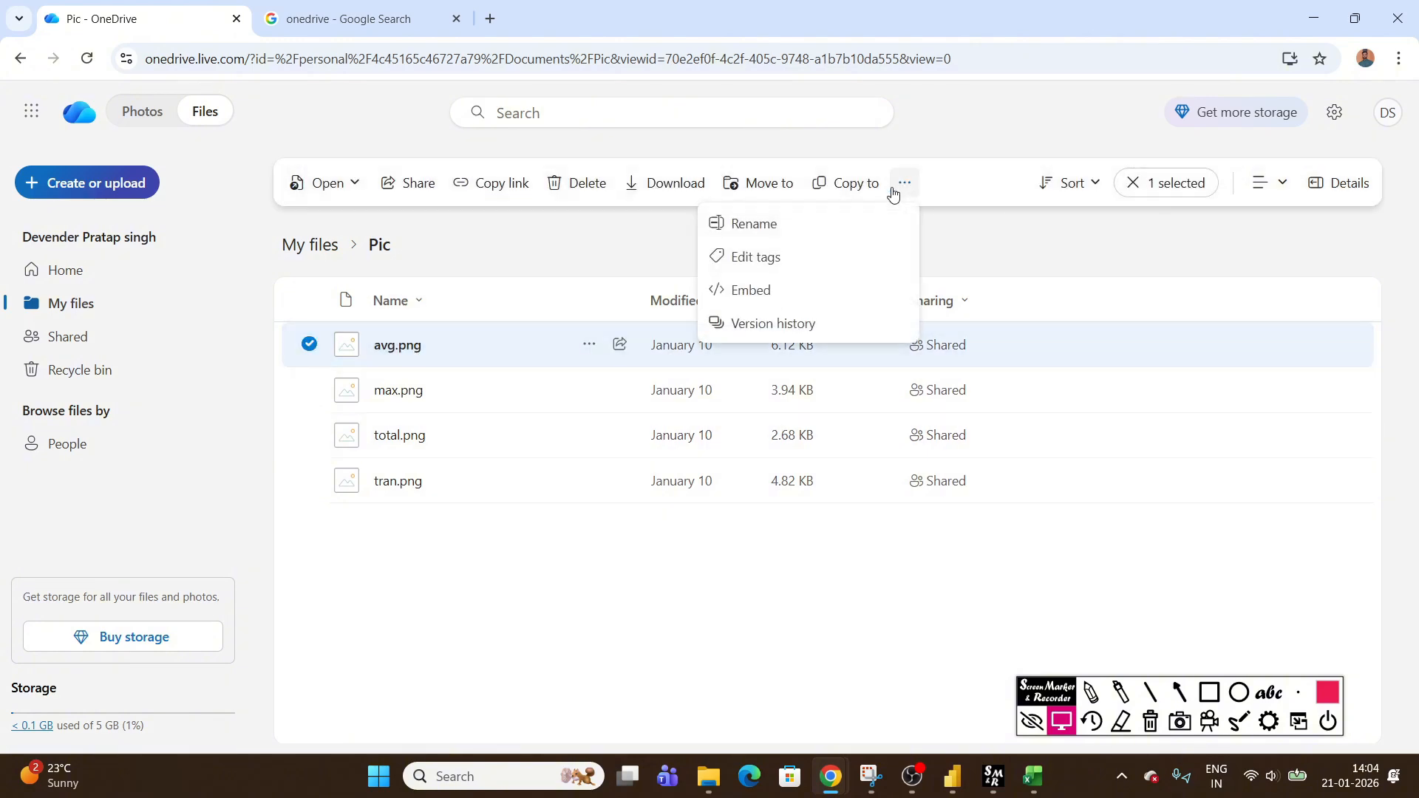
left_click(752, 299)
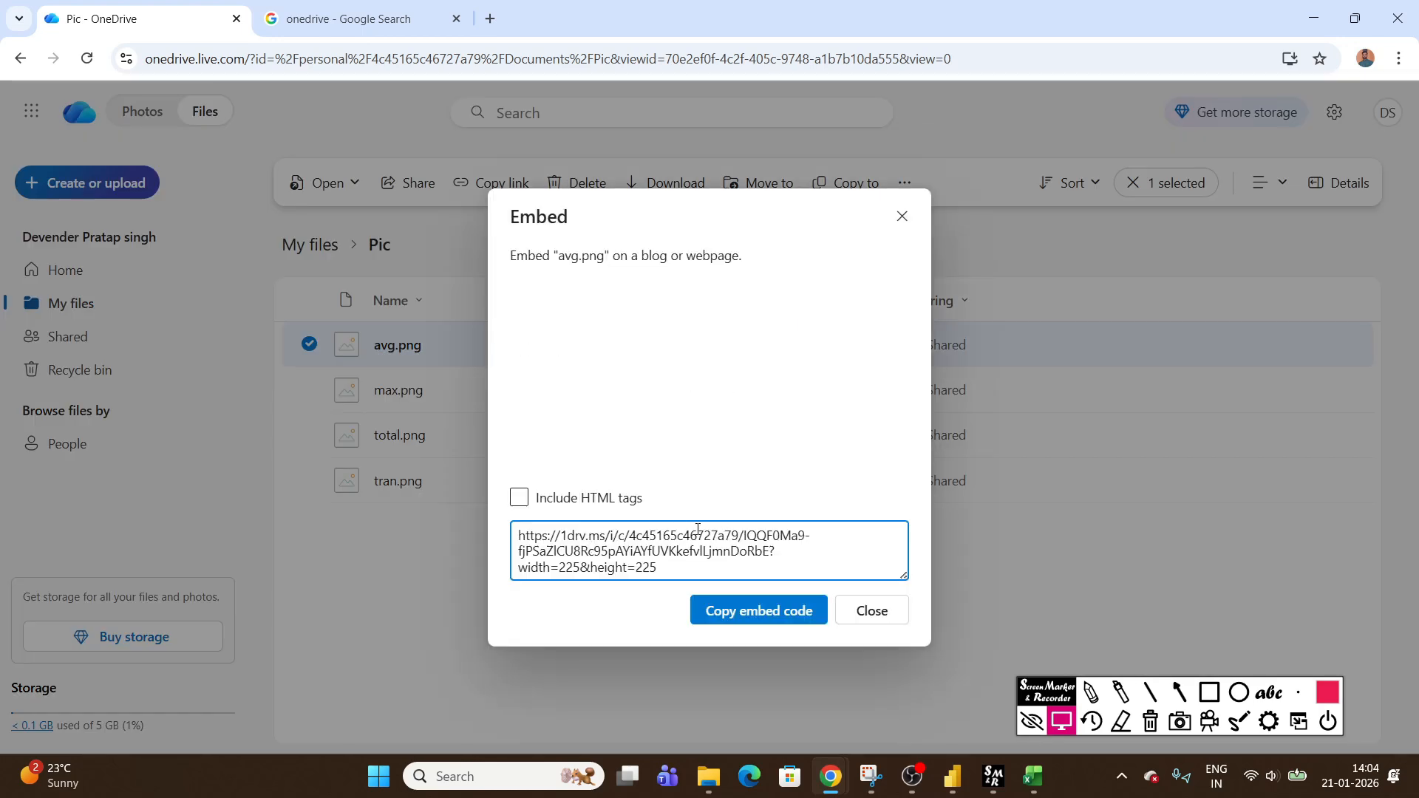
left_click_drag(674, 576, 518, 534)
left_click(598, 543)
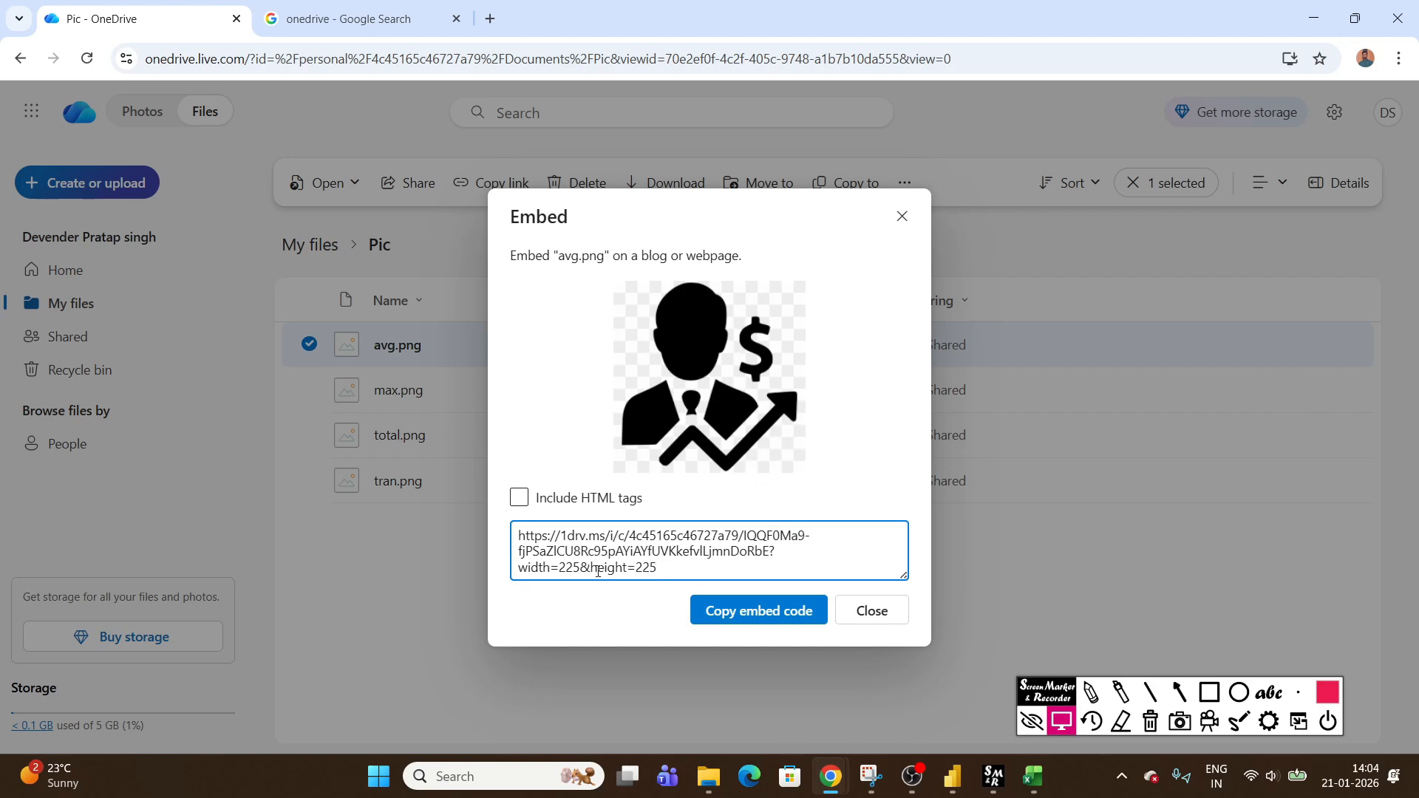
left_click(739, 610)
left_click(872, 611)
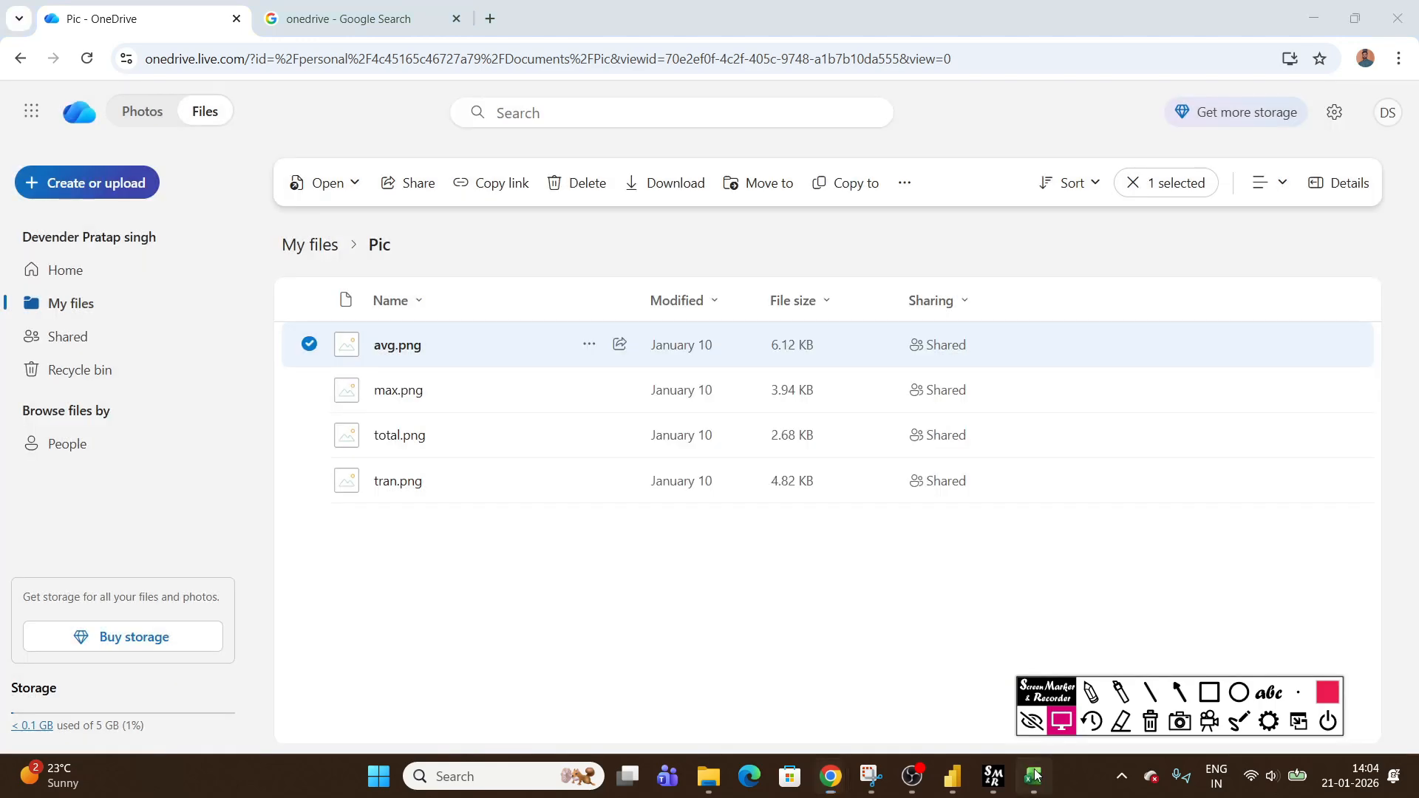
Compare the OneDrive image files with the employee_name and image_location entries on the workbook's sales_team sheet in Excel
left_click(1032, 776)
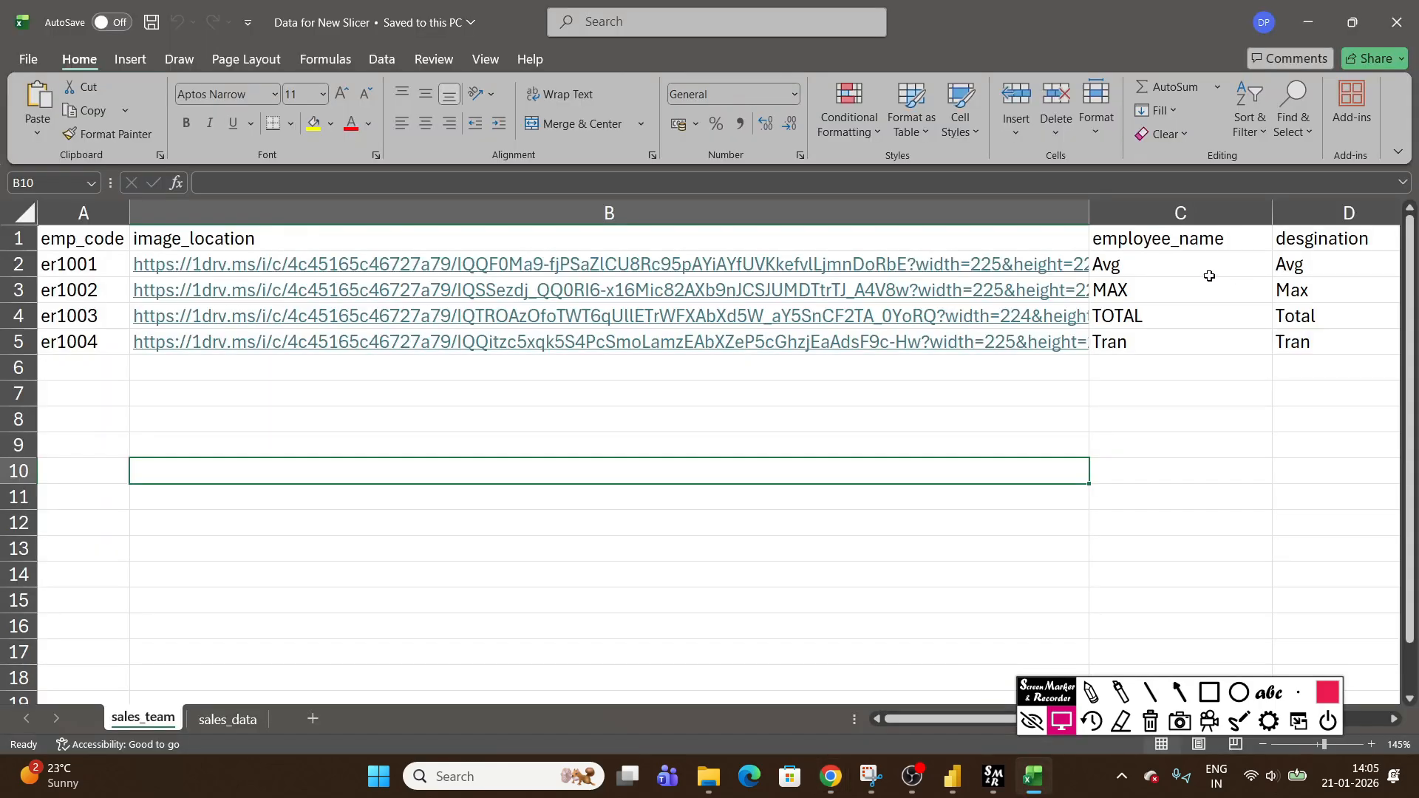
key("alt+Tab")
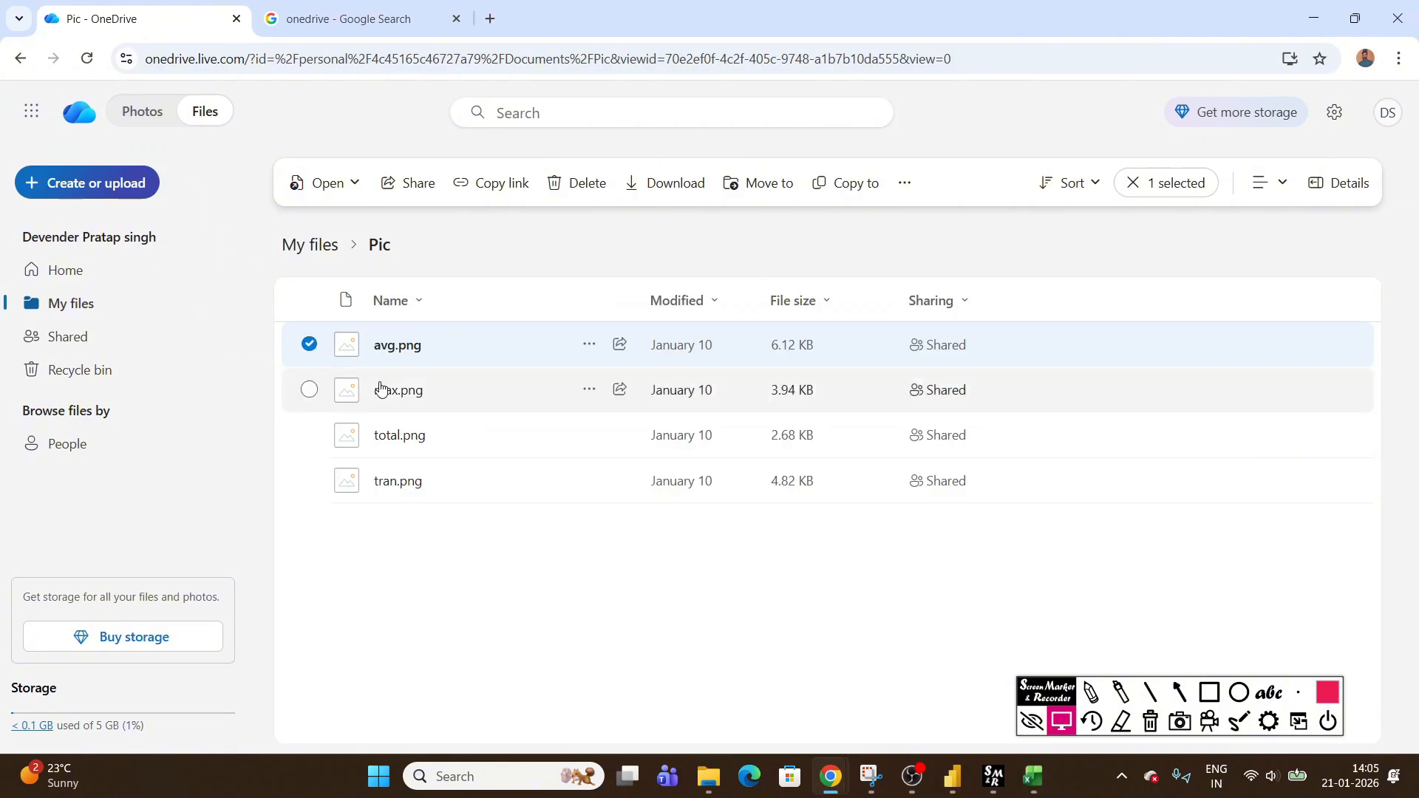
left_click(1032, 776)
left_click(1205, 294)
left_click(1198, 344)
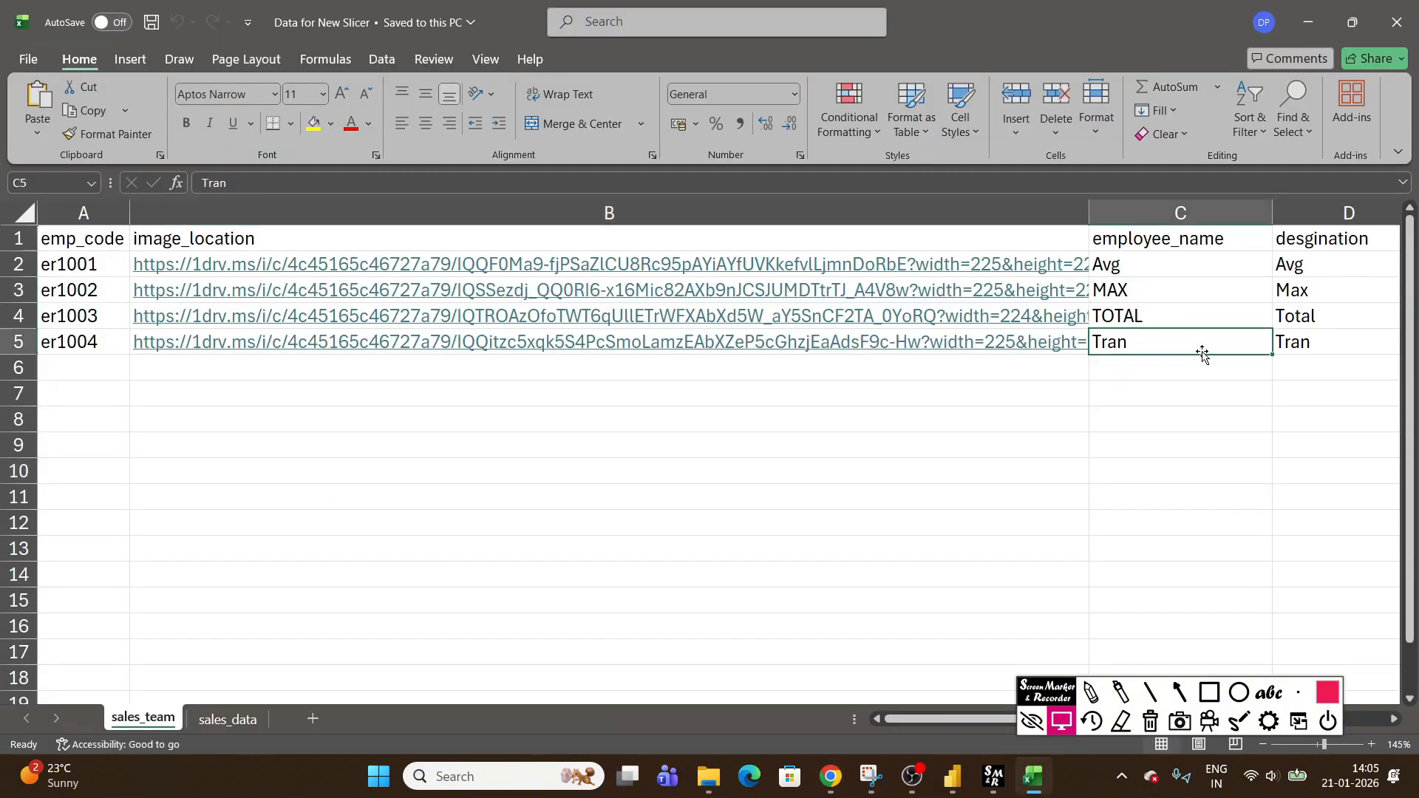
left_click_drag(614, 263, 613, 344)
left_click(708, 419)
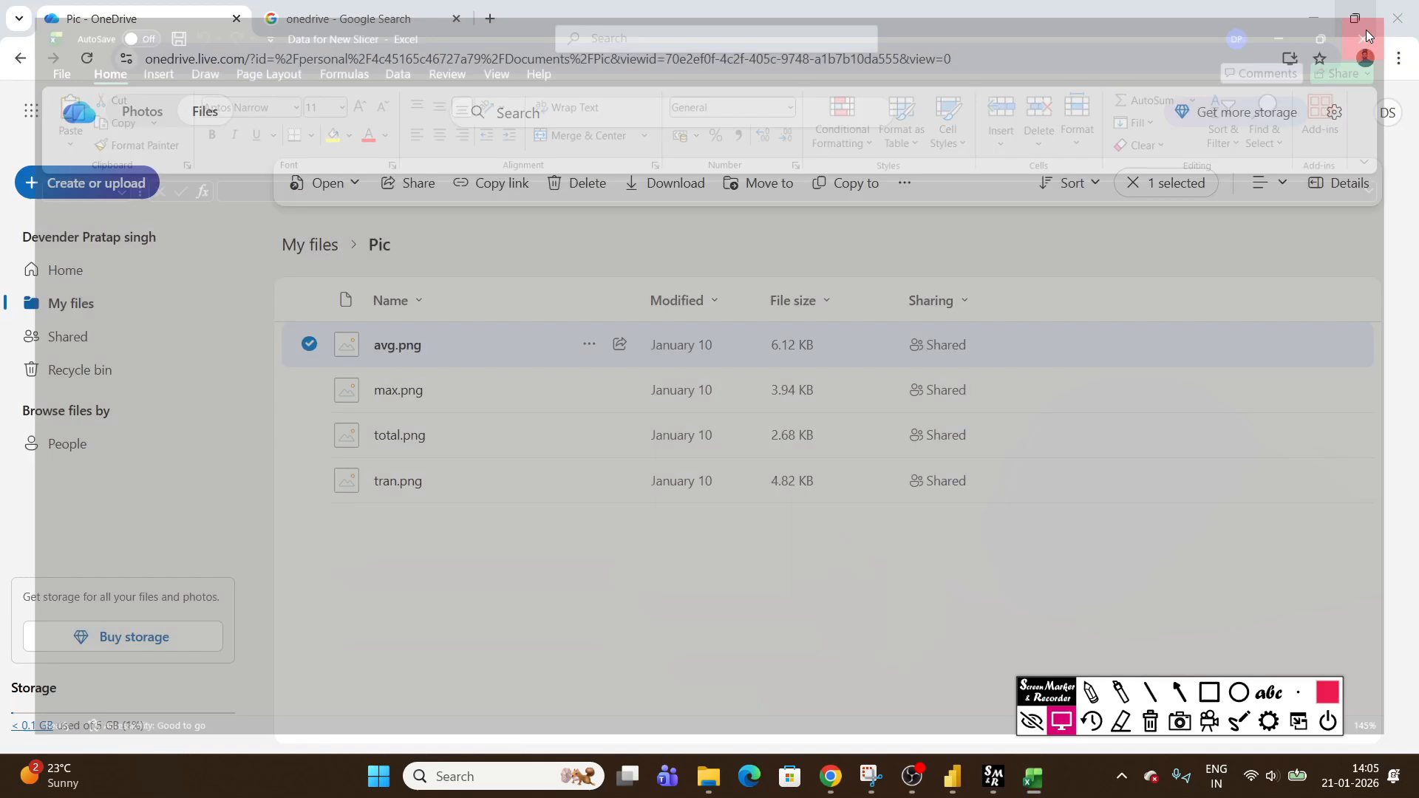
Close the workbook, return to Power BI, and select the image_location column of the Slicer_new_sales_team table
left_click(1396, 22)
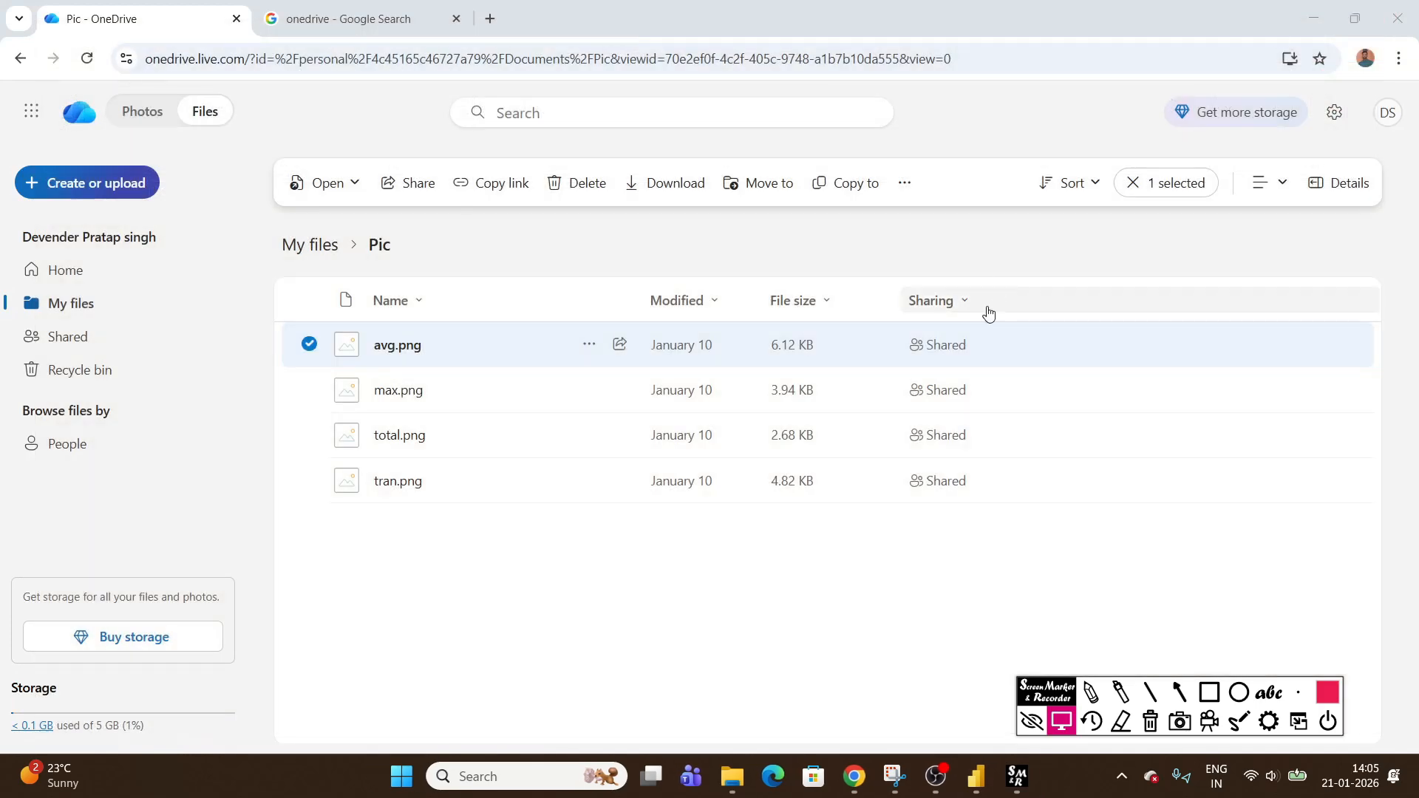
left_click(798, 547)
left_click(1302, 17)
left_click(1132, 107)
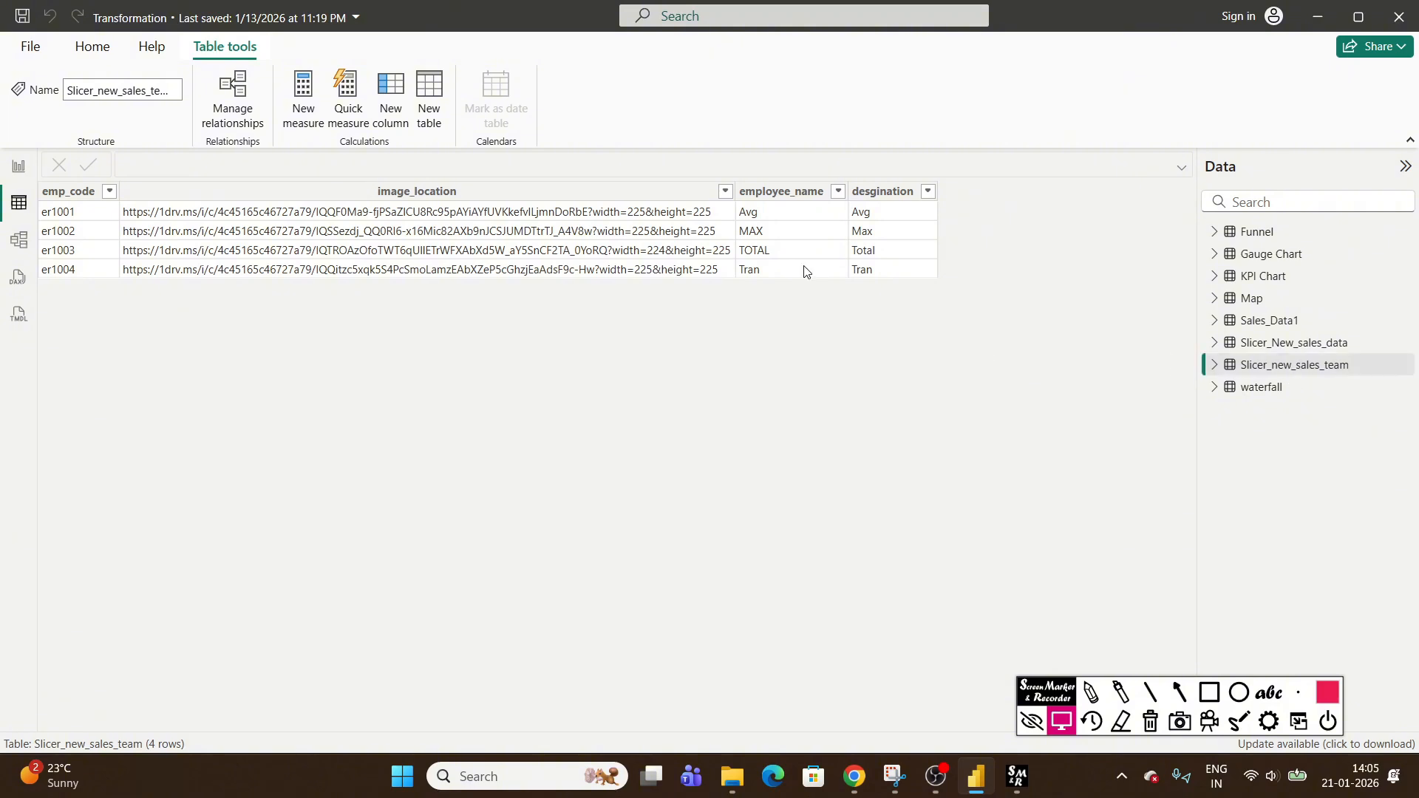
left_click(363, 194)
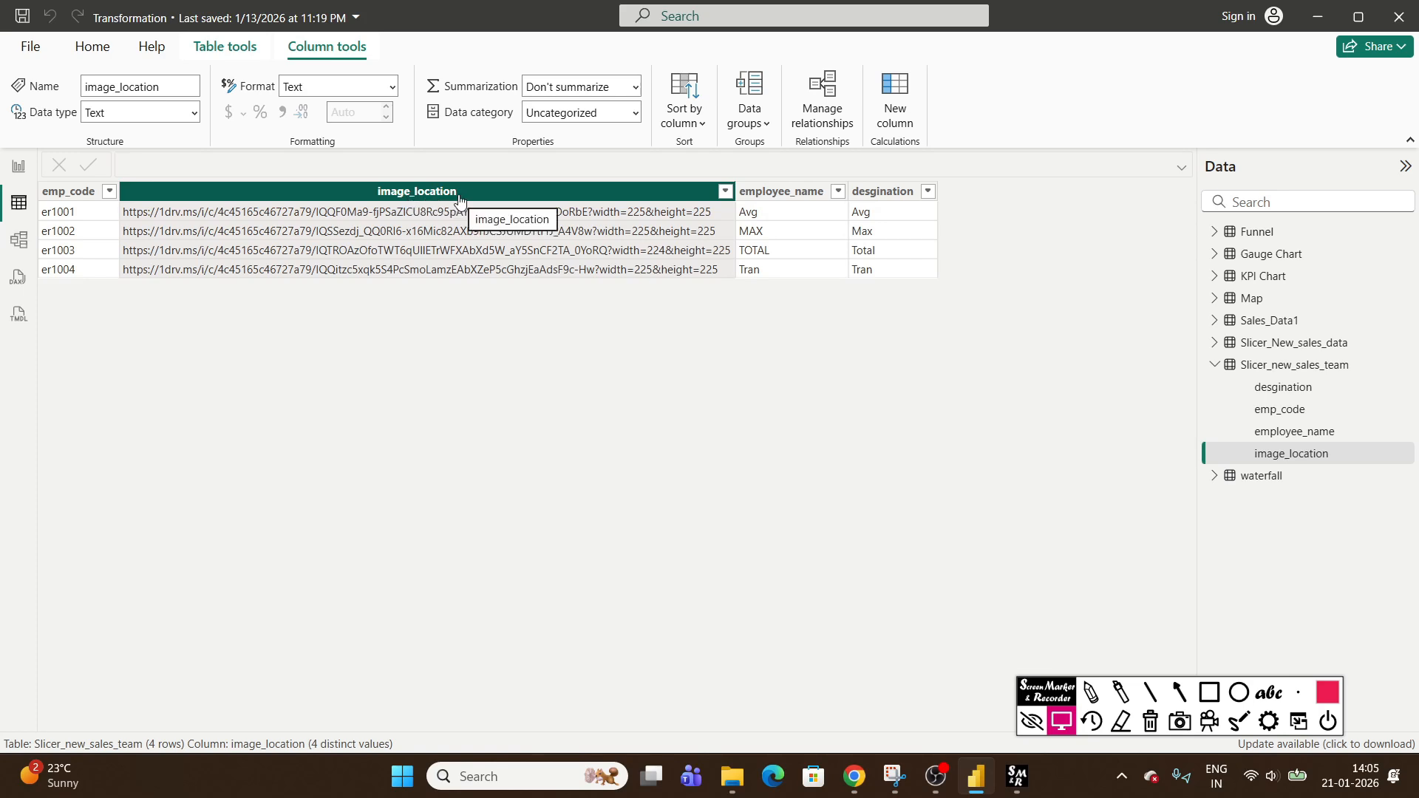
left_click(1209, 692)
mouse_move(274, 31)
left_mouse_down()
mouse_move(679, 152)
mouse_move(658, 154)
left_mouse_up()
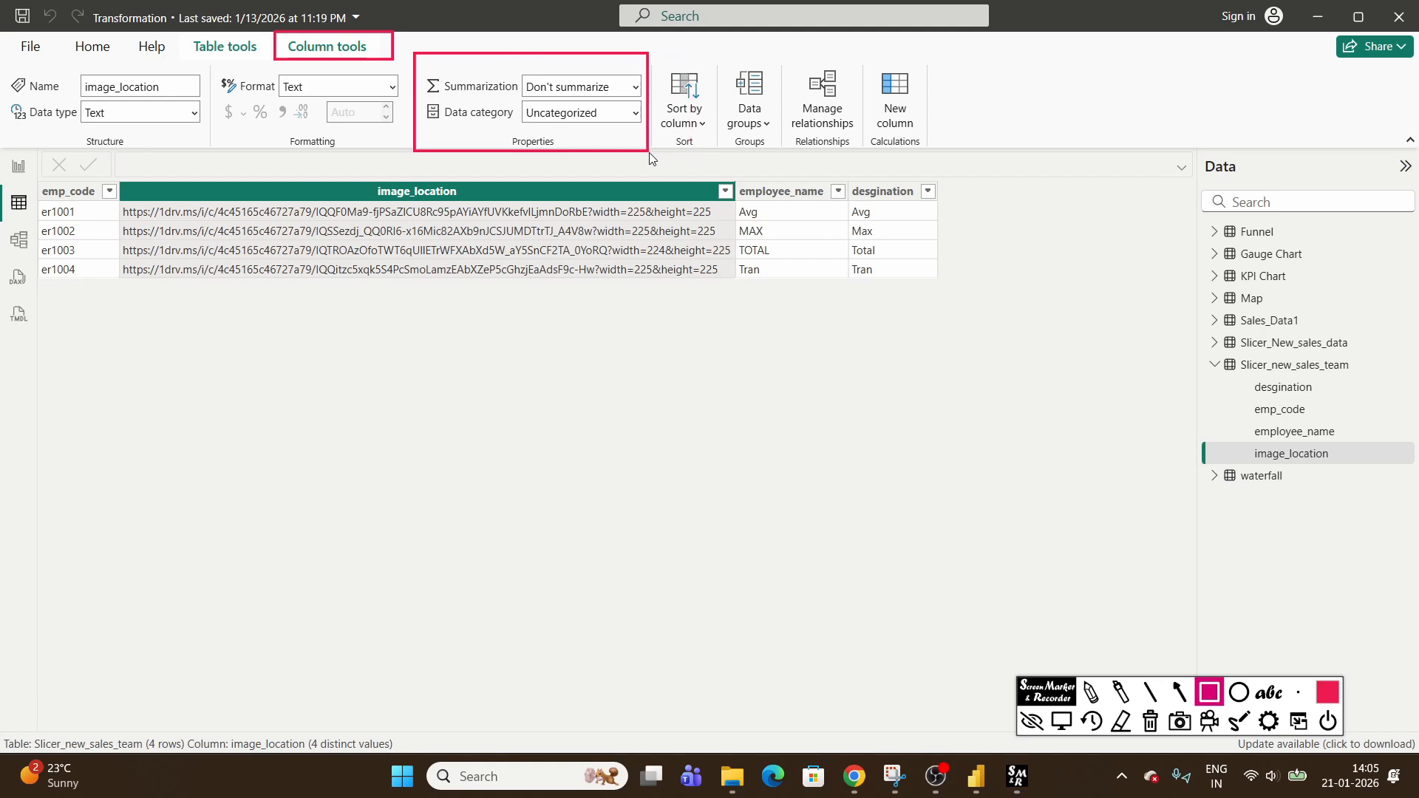
left_click_drag(420, 94, 620, 129)
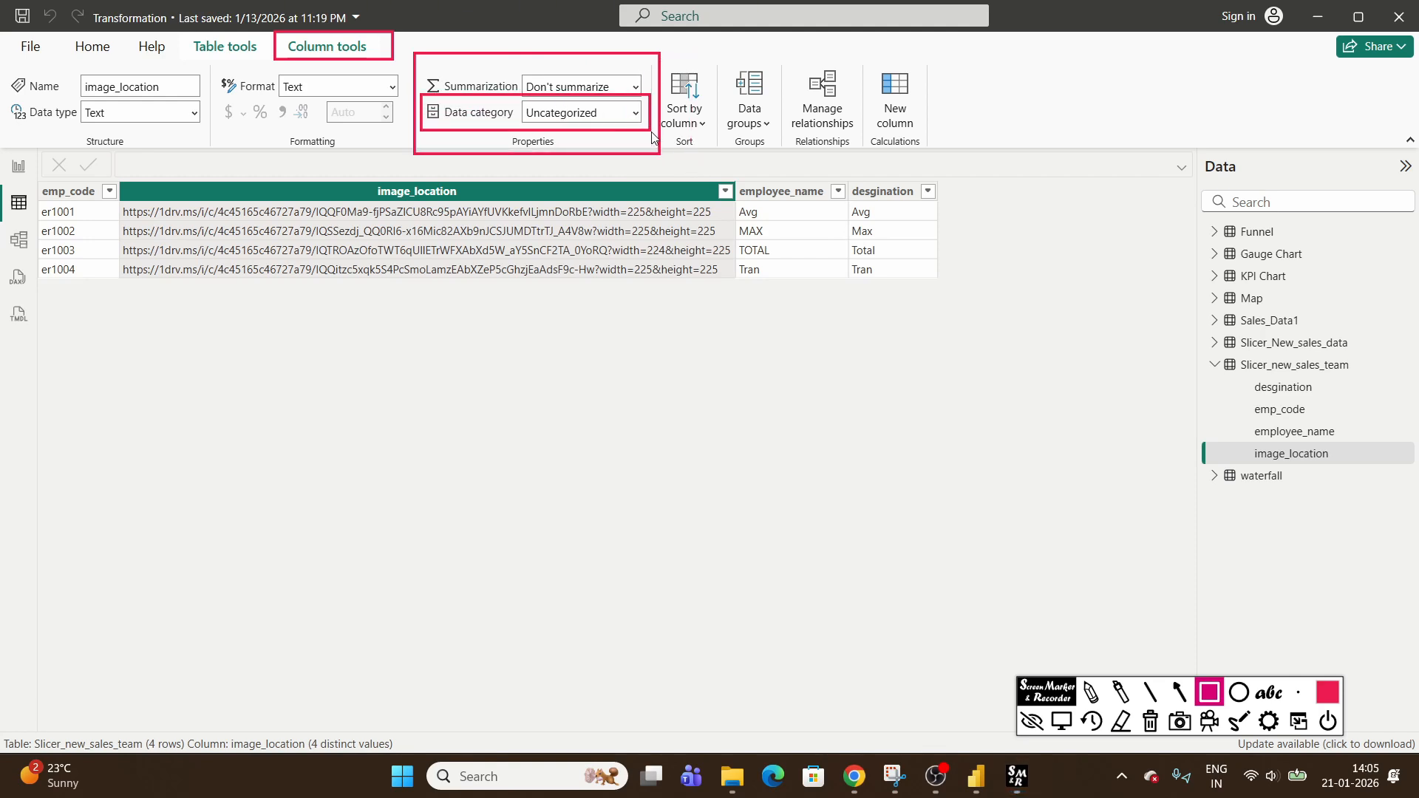
left_click(1150, 720)
left_click(1061, 721)
Set the image_location column's data category to Web URL and switch to Report view
left_click(569, 114)
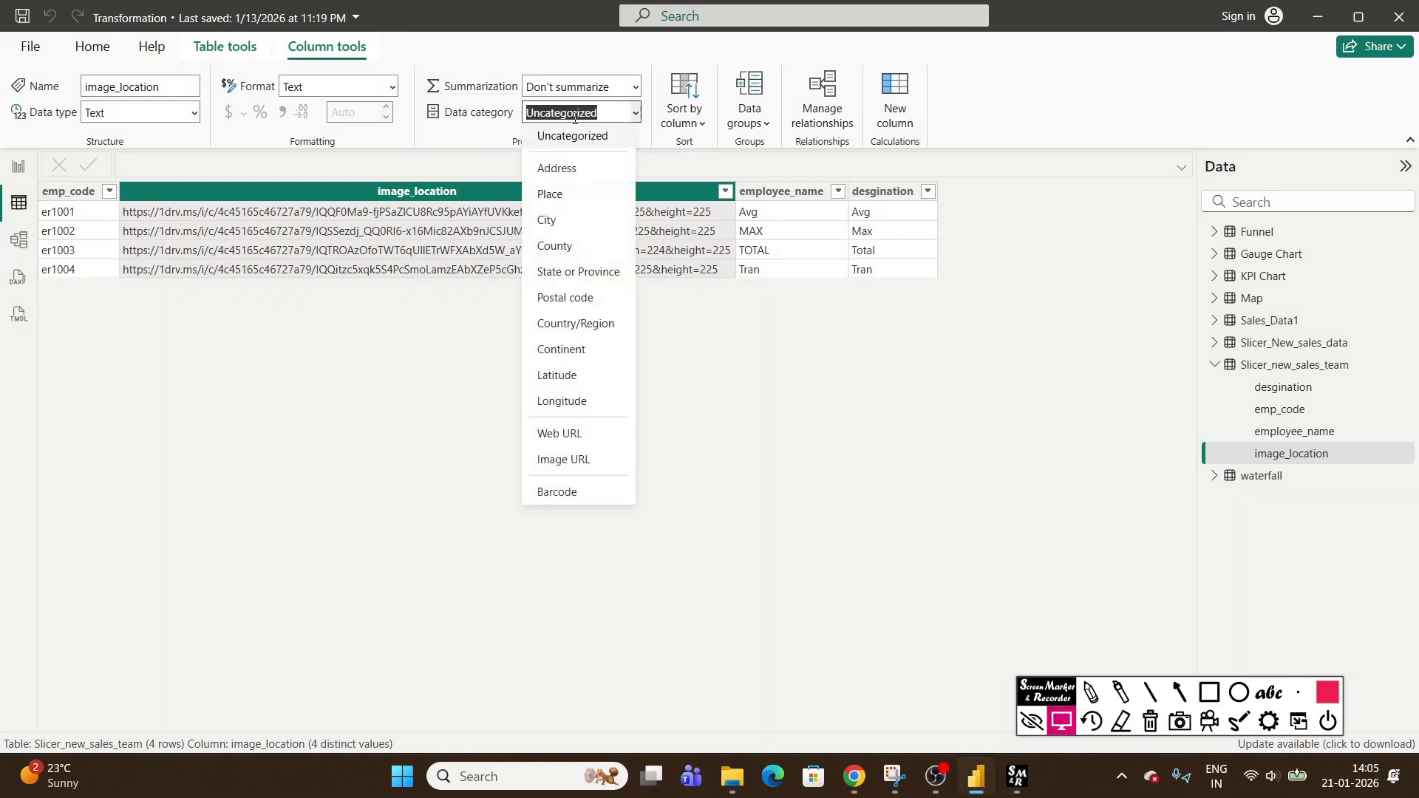
left_click(592, 435)
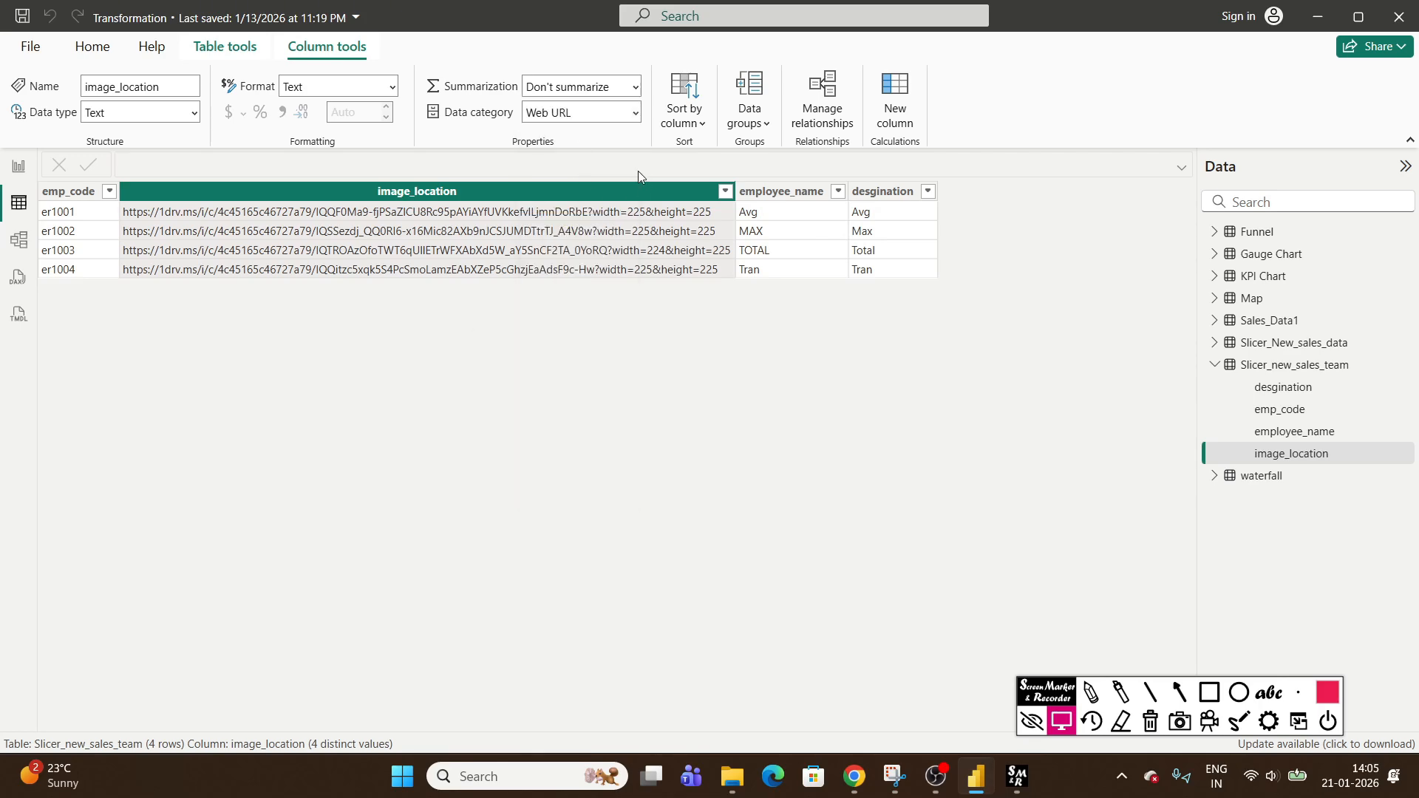
left_click(19, 165)
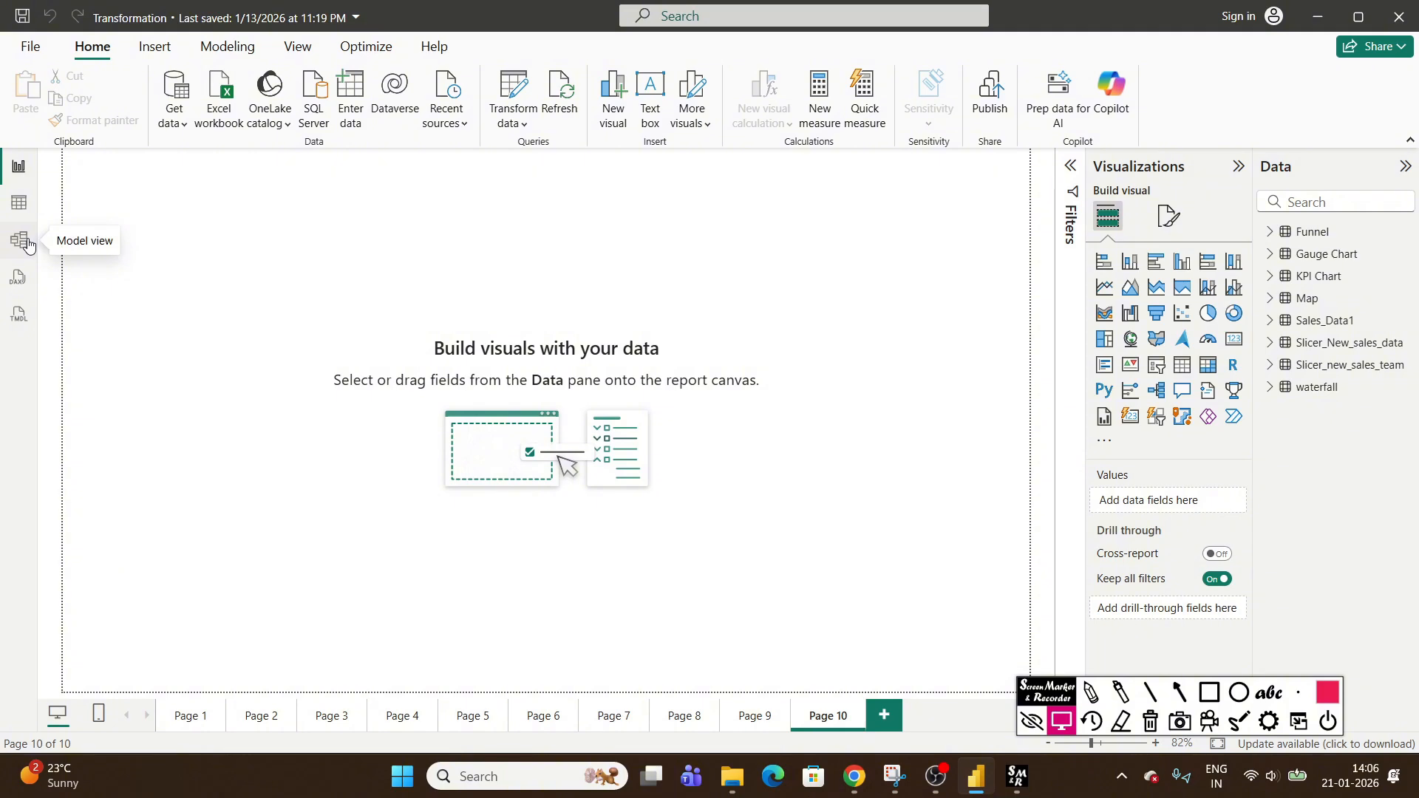
Arrange the Slicer_new_sales_team and Slicer_New_sales_data tables in Model view so the relationship between them is clearly visible
left_click(1033, 720)
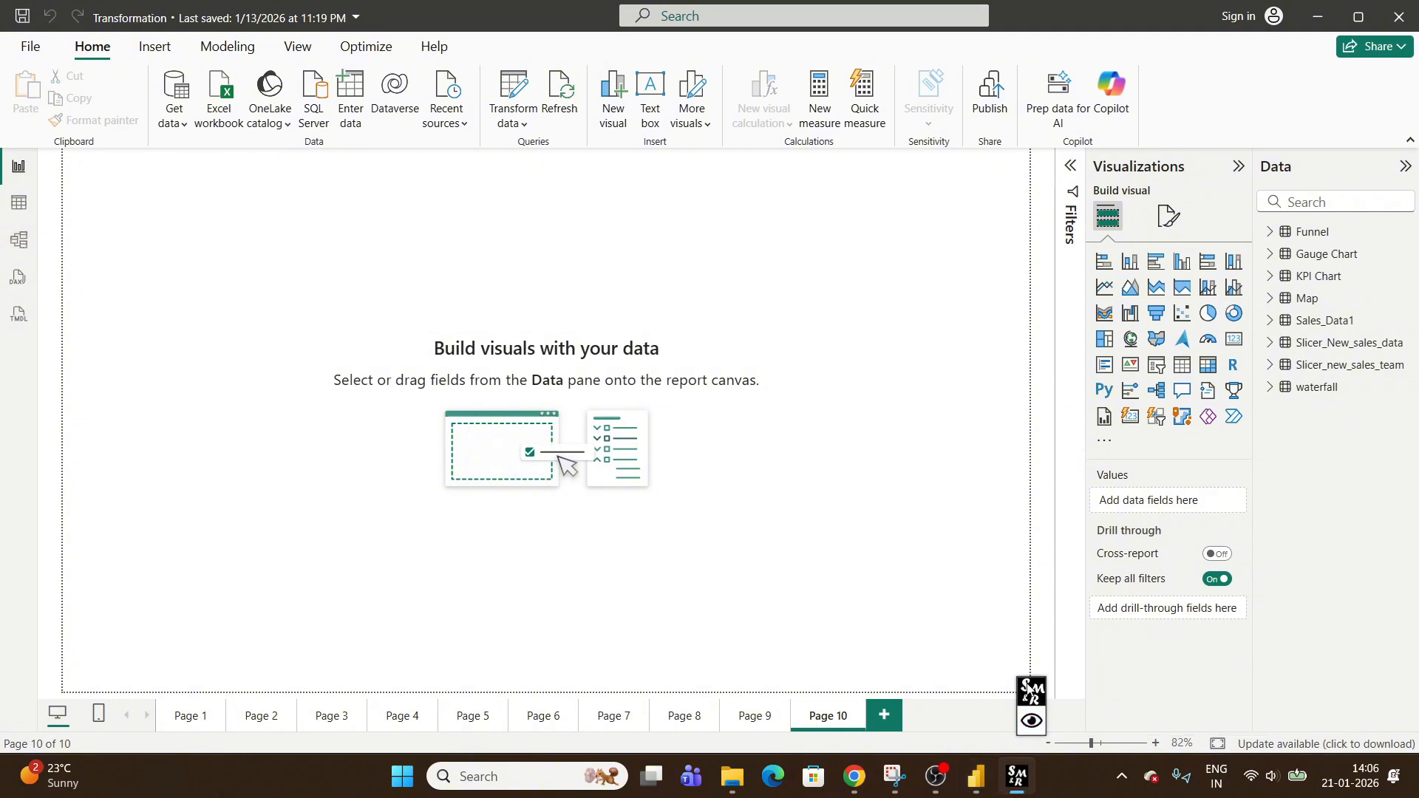
left_click(20, 239)
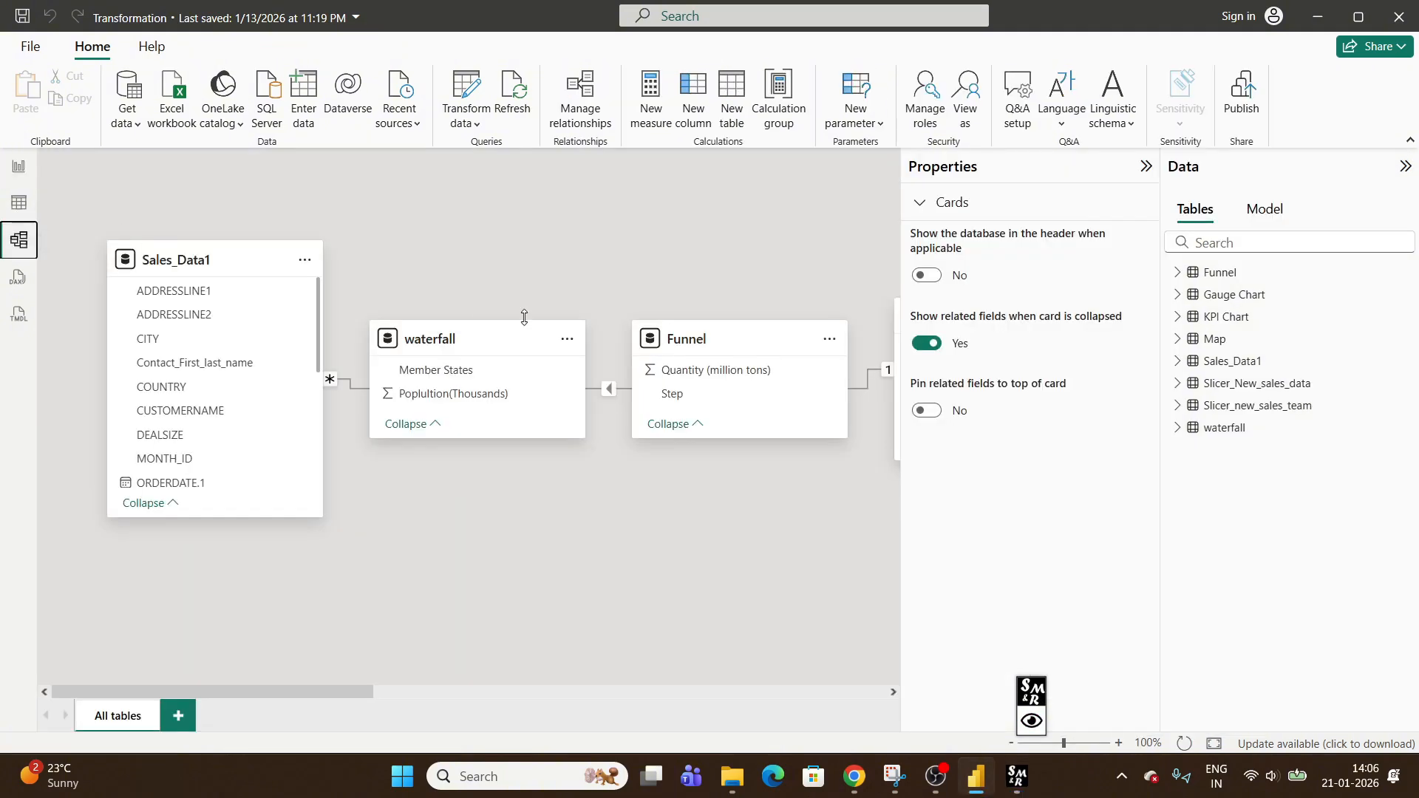
left_click_drag(330, 690, 848, 684)
left_click_drag(708, 275, 705, 493)
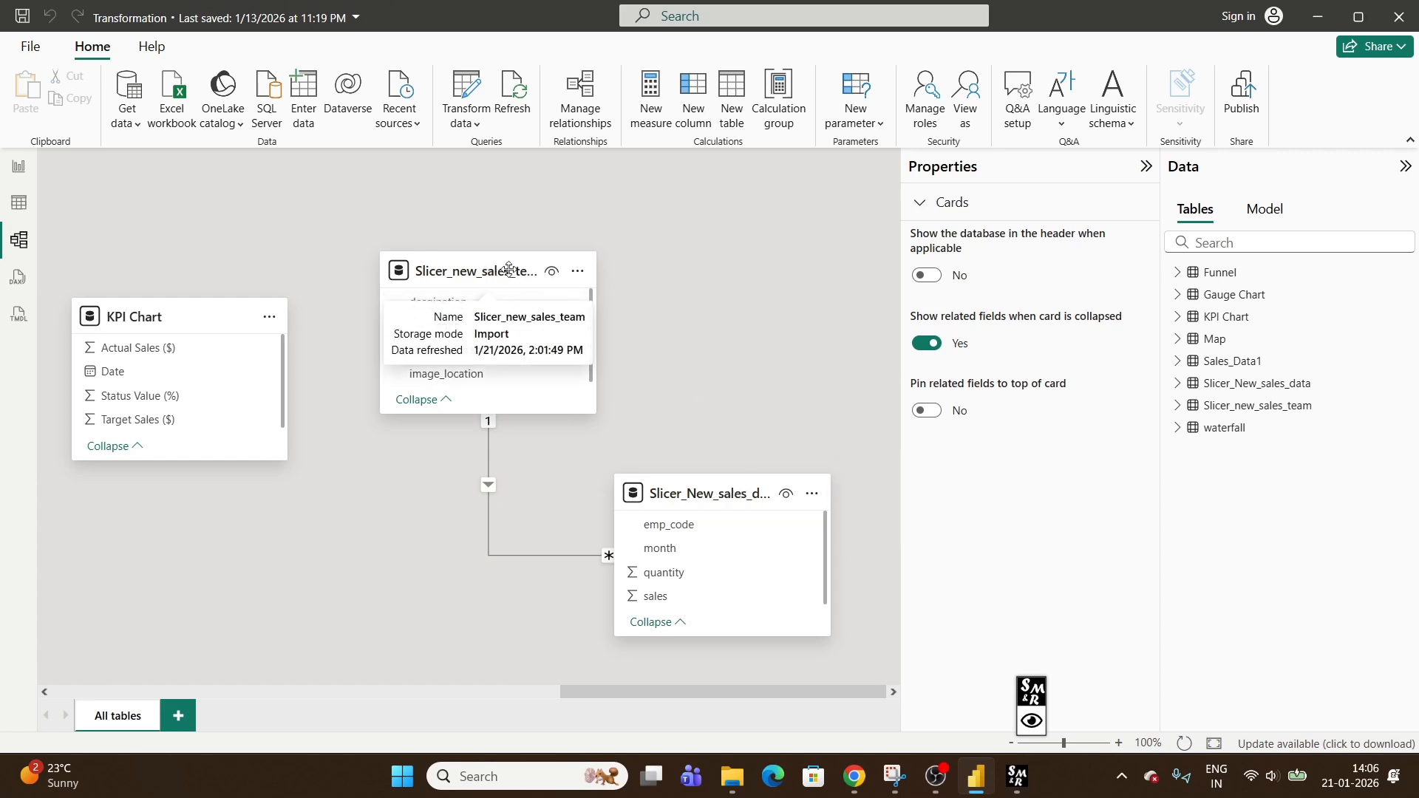
left_click_drag(517, 287, 501, 257)
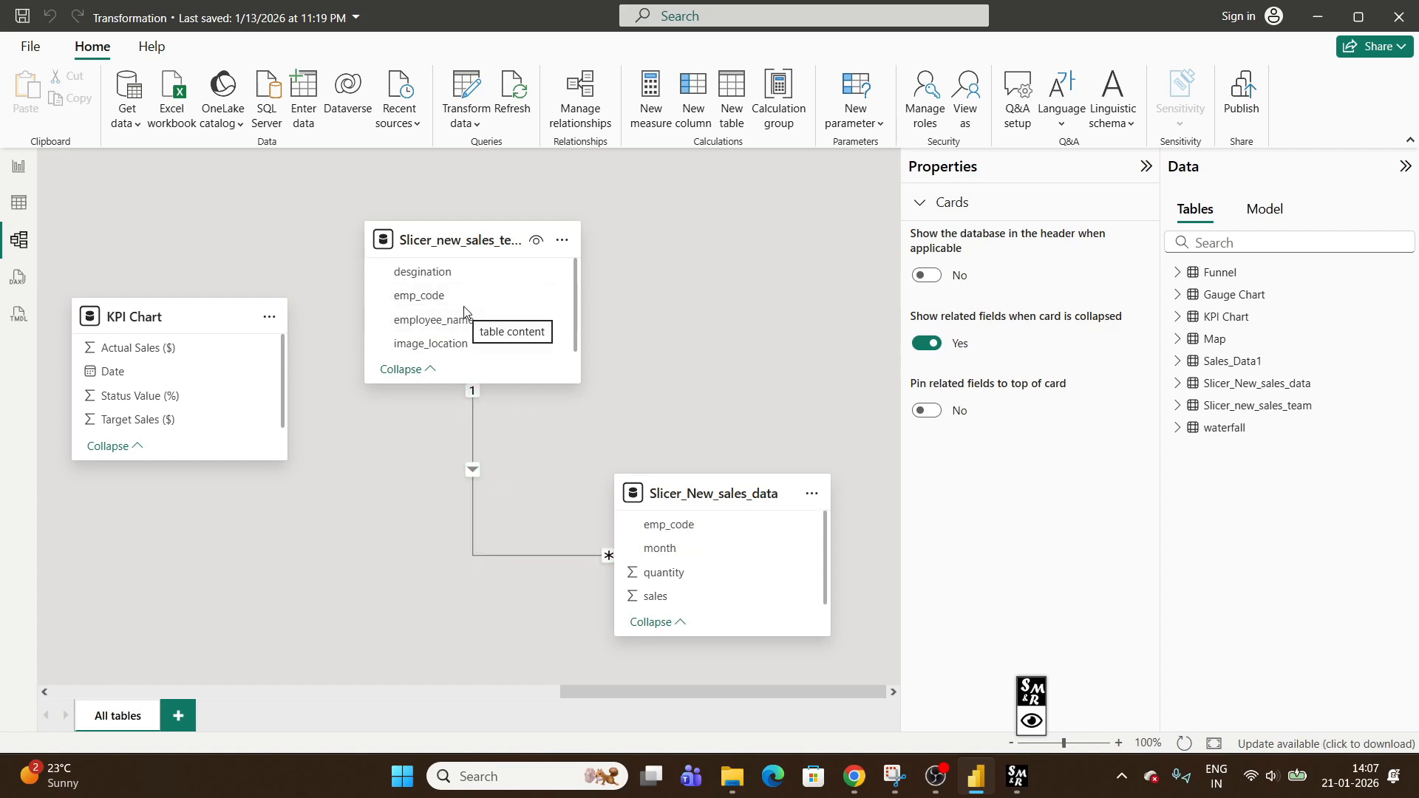
Examine the emp_code column of Slicer_new_sales_team and the Slicer_New_sales_data records in Table view
left_click(20, 204)
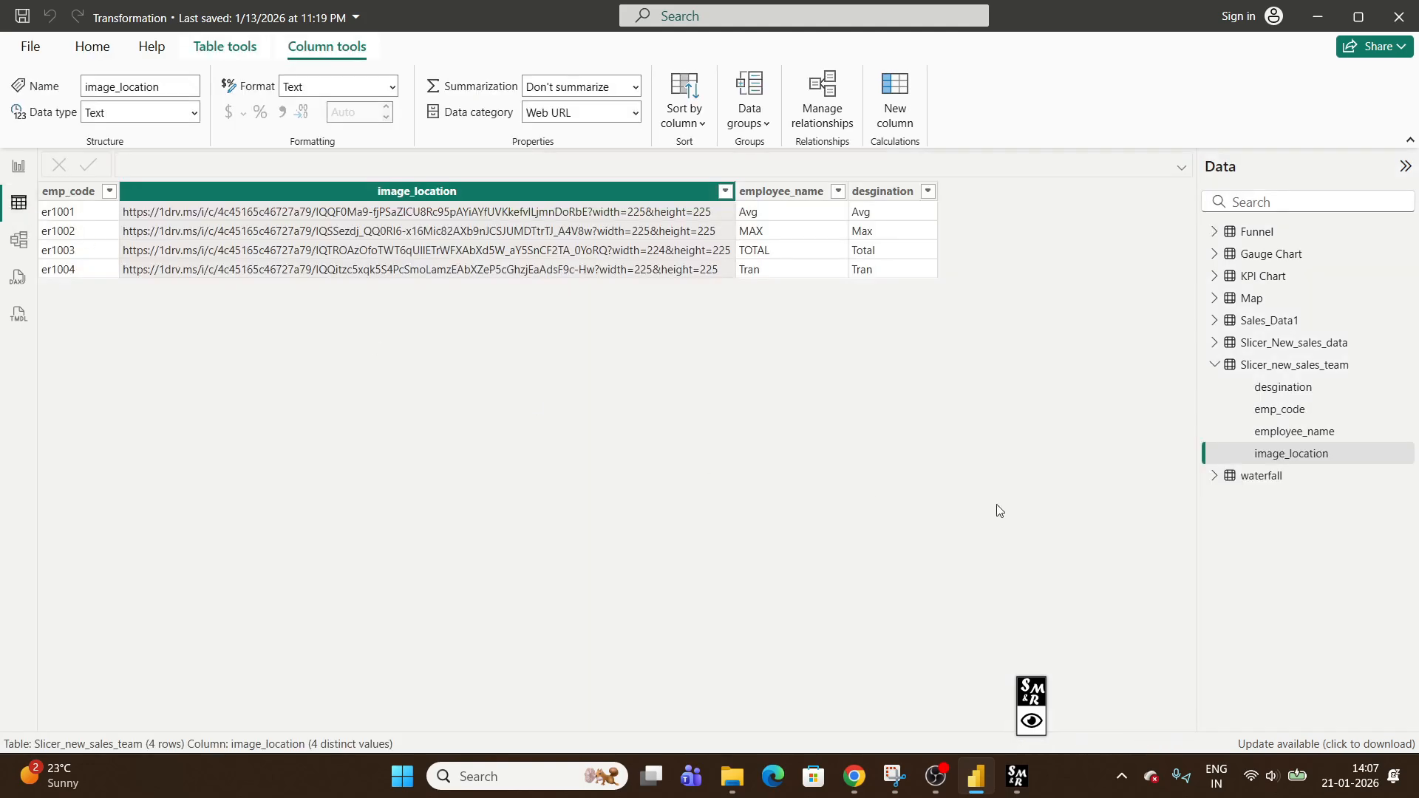
left_click(71, 214)
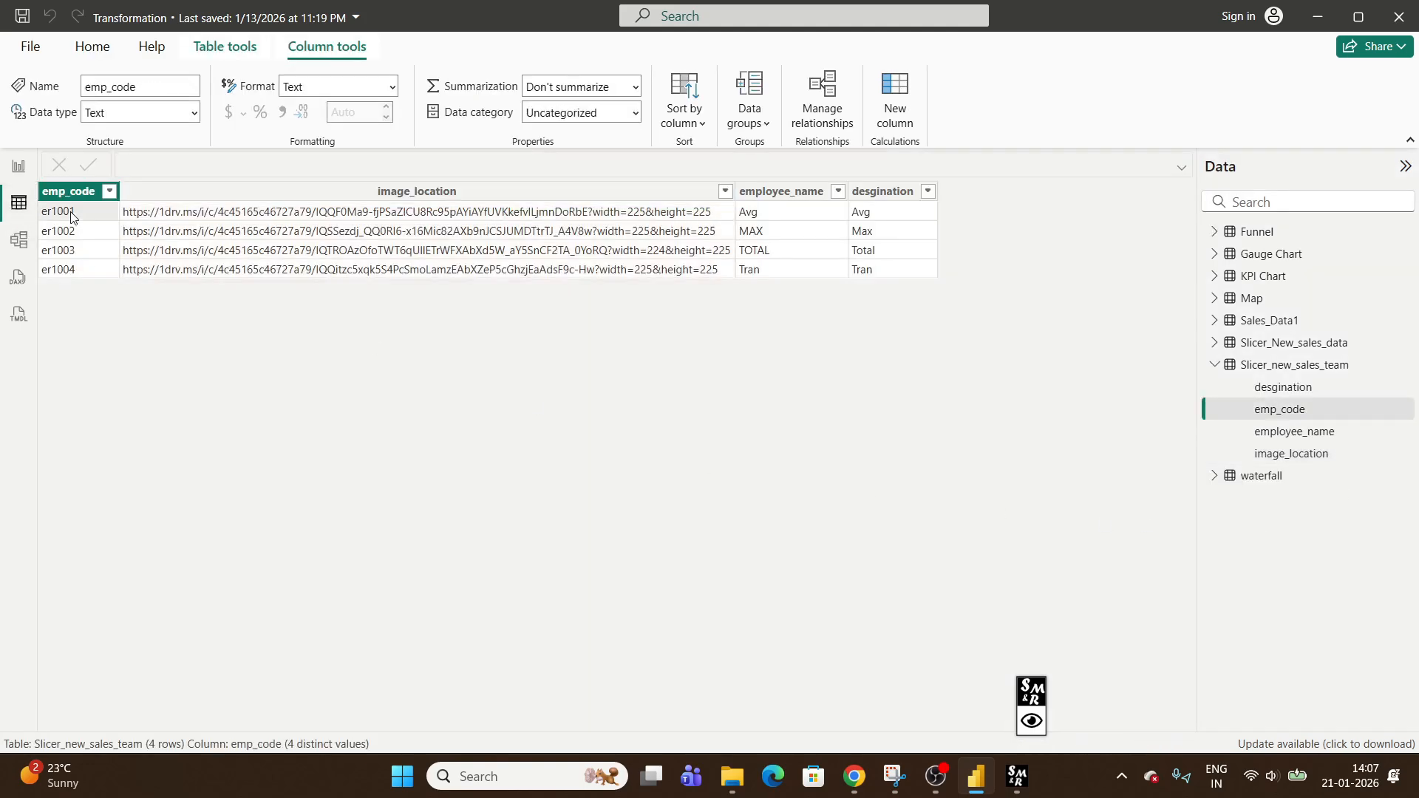
left_click(1286, 342)
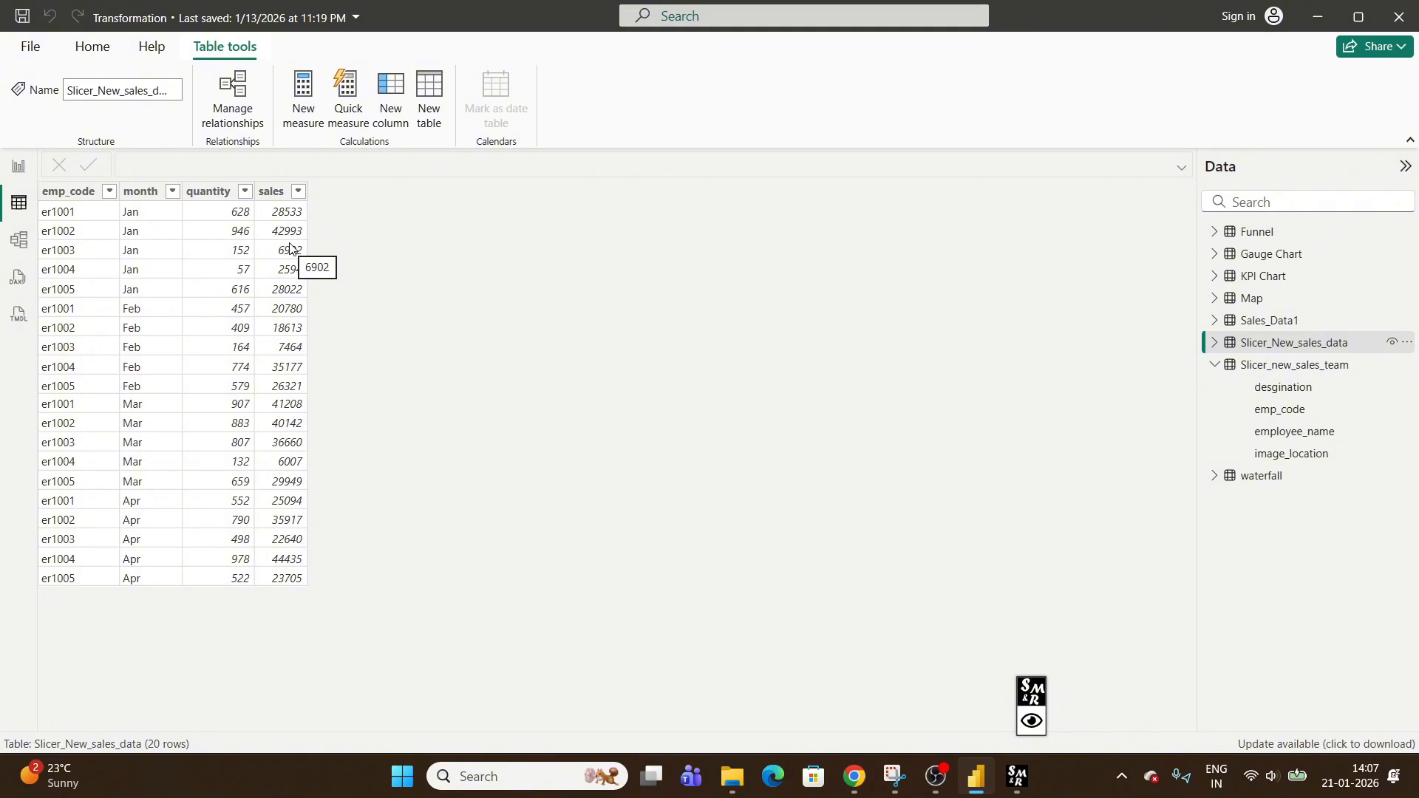
Add a stacked column chart to Page 10 with sales from Slicer_New_sales_data on the Y-axis
left_click(19, 165)
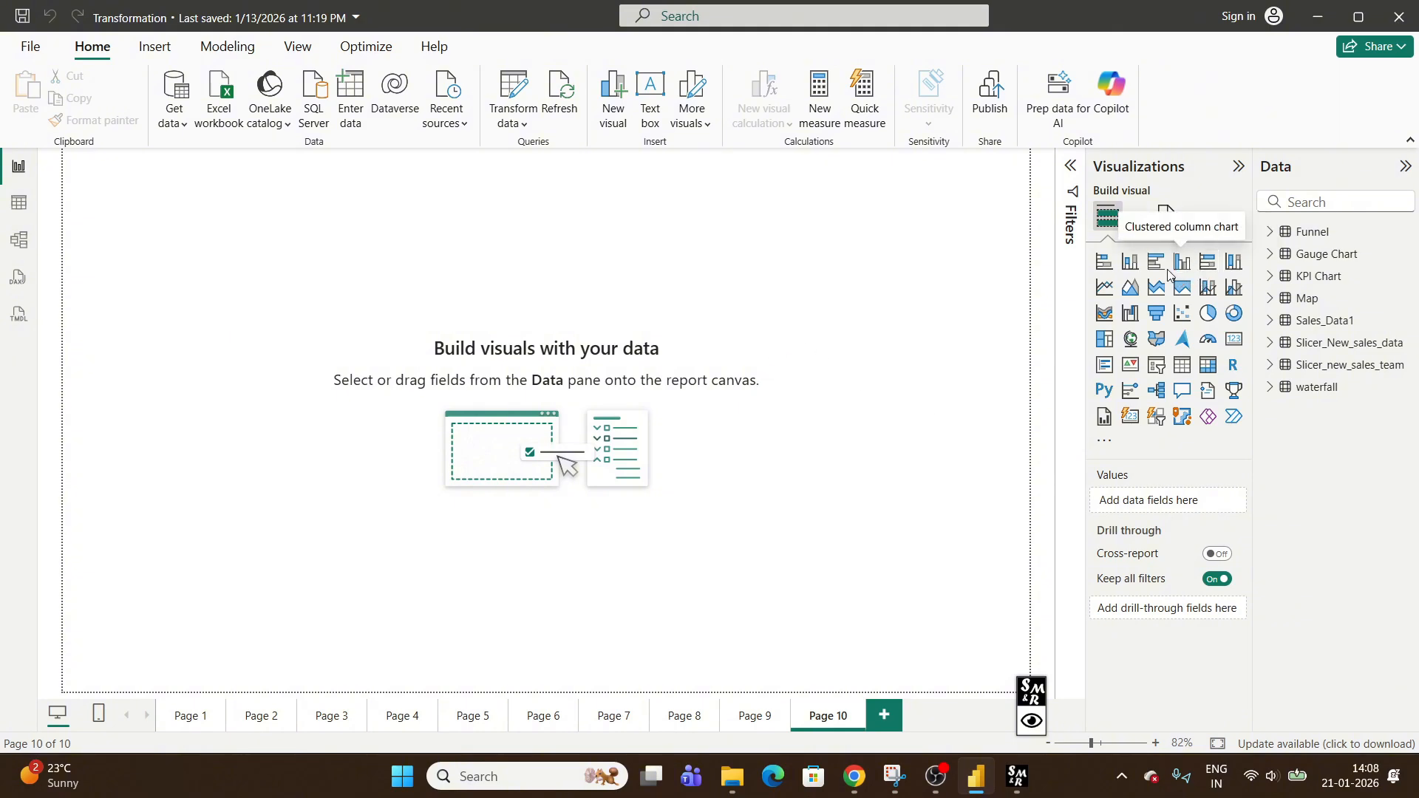
left_click(1130, 262)
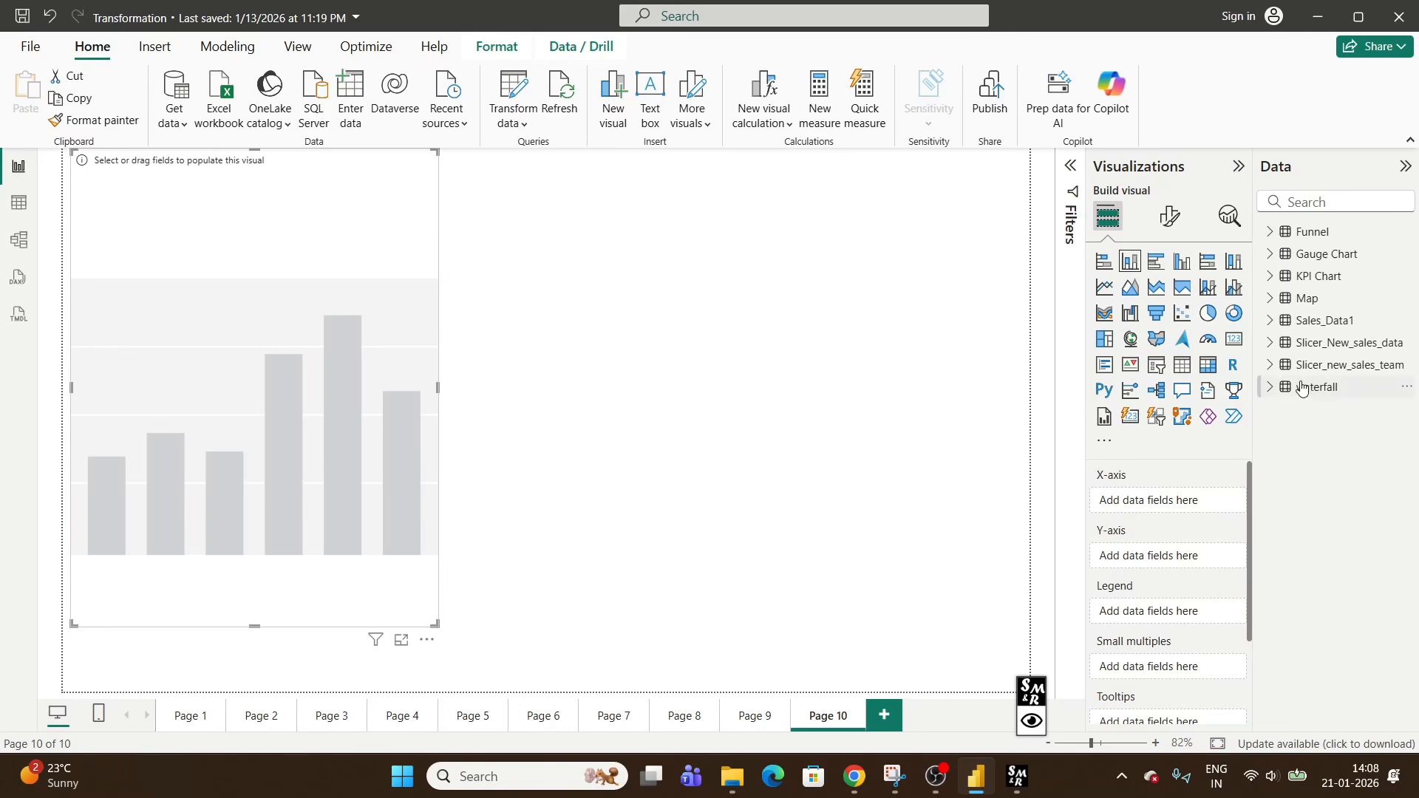
left_click(1270, 342)
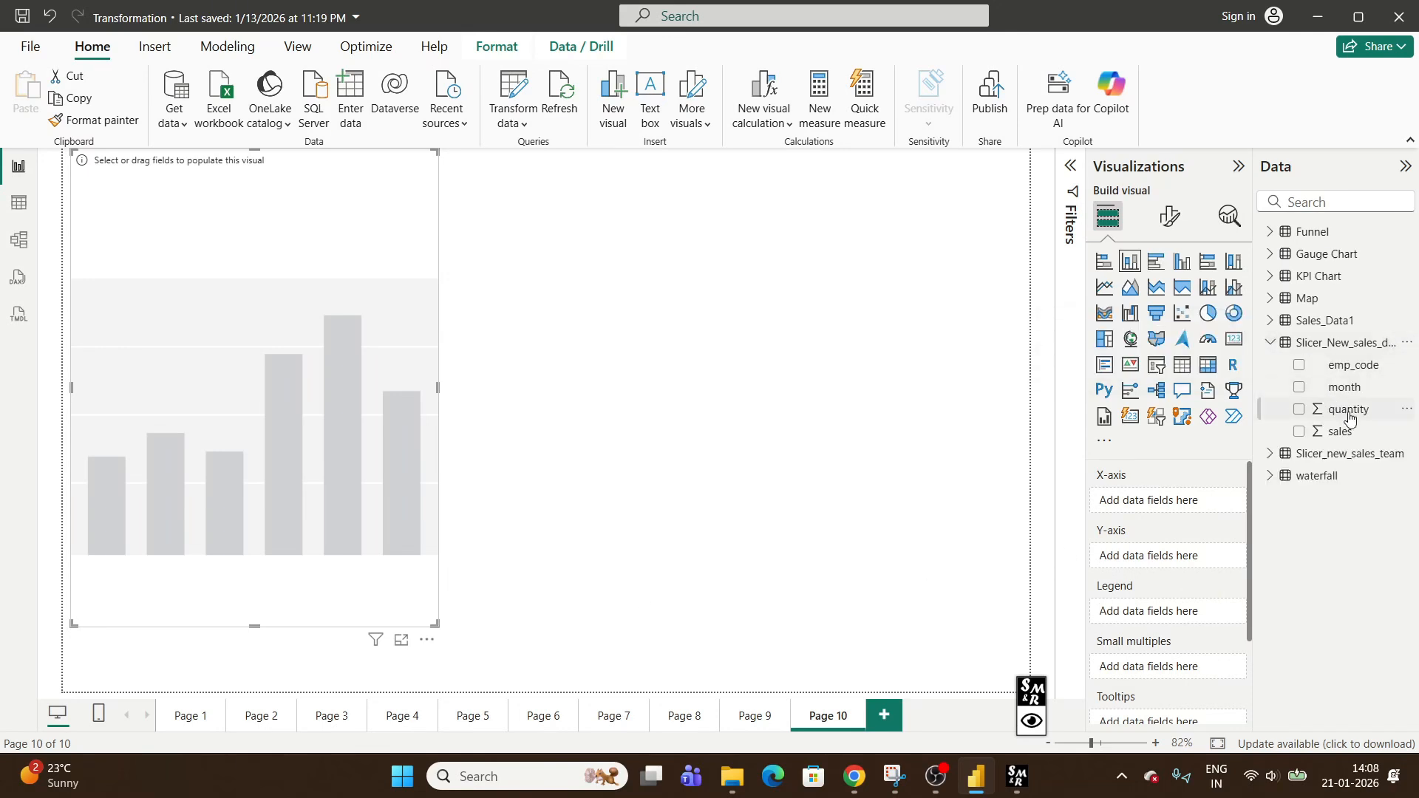
left_click_drag(1354, 434, 1175, 556)
Put employee_name from Slicer_new_sales_team on the chart's X-axis and widen the chart
left_click(1271, 453)
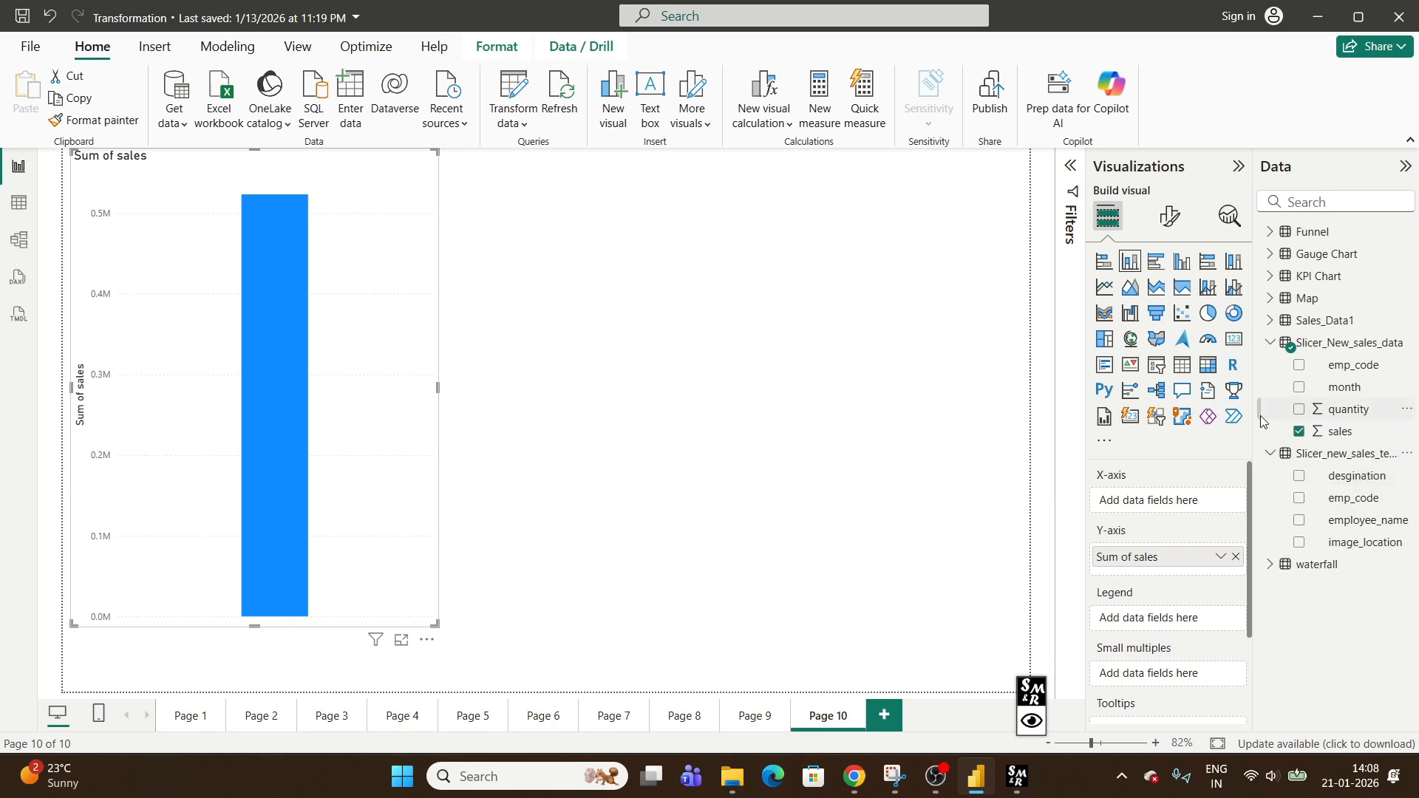
left_click_drag(1250, 435, 1203, 436)
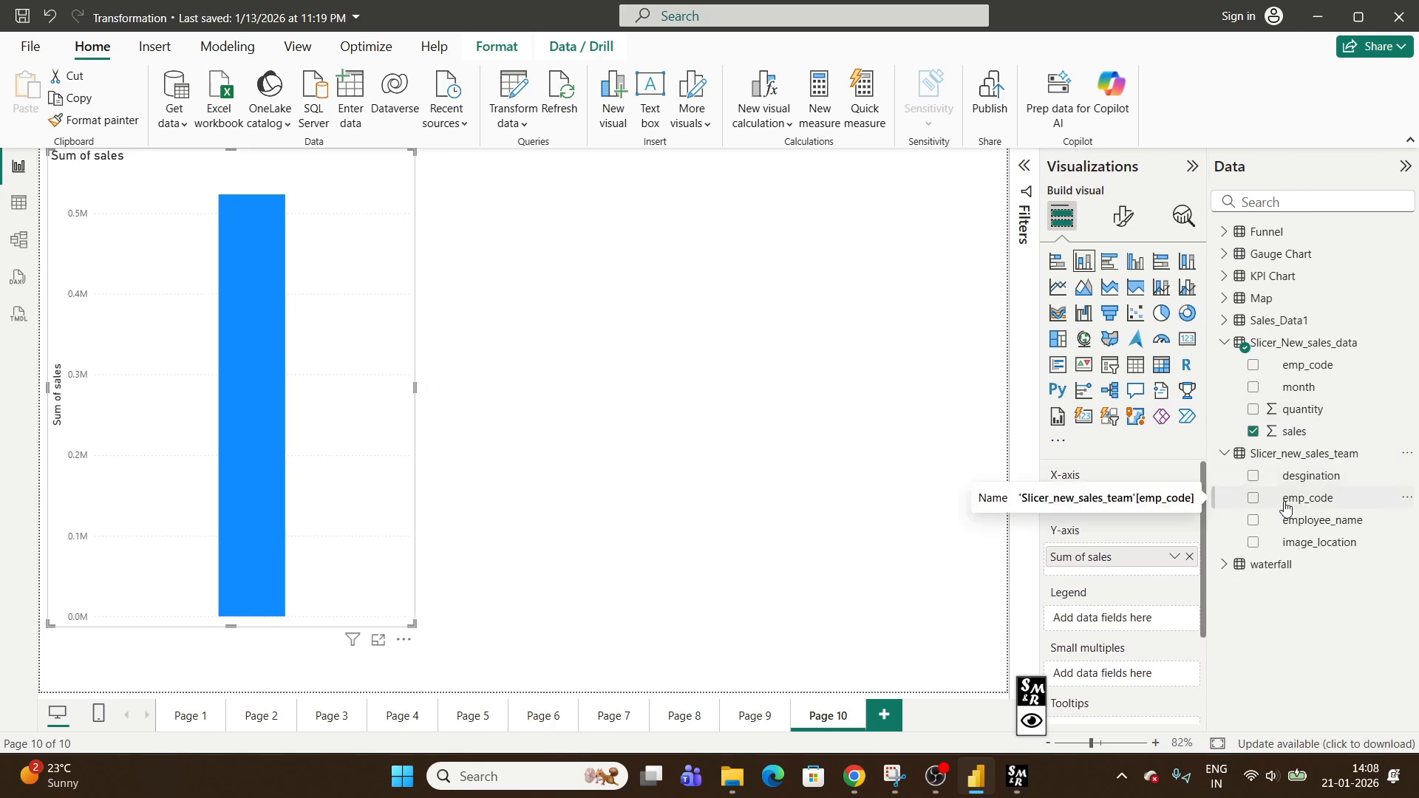
left_click_drag(1326, 526, 1101, 501)
left_click_drag(413, 387, 633, 388)
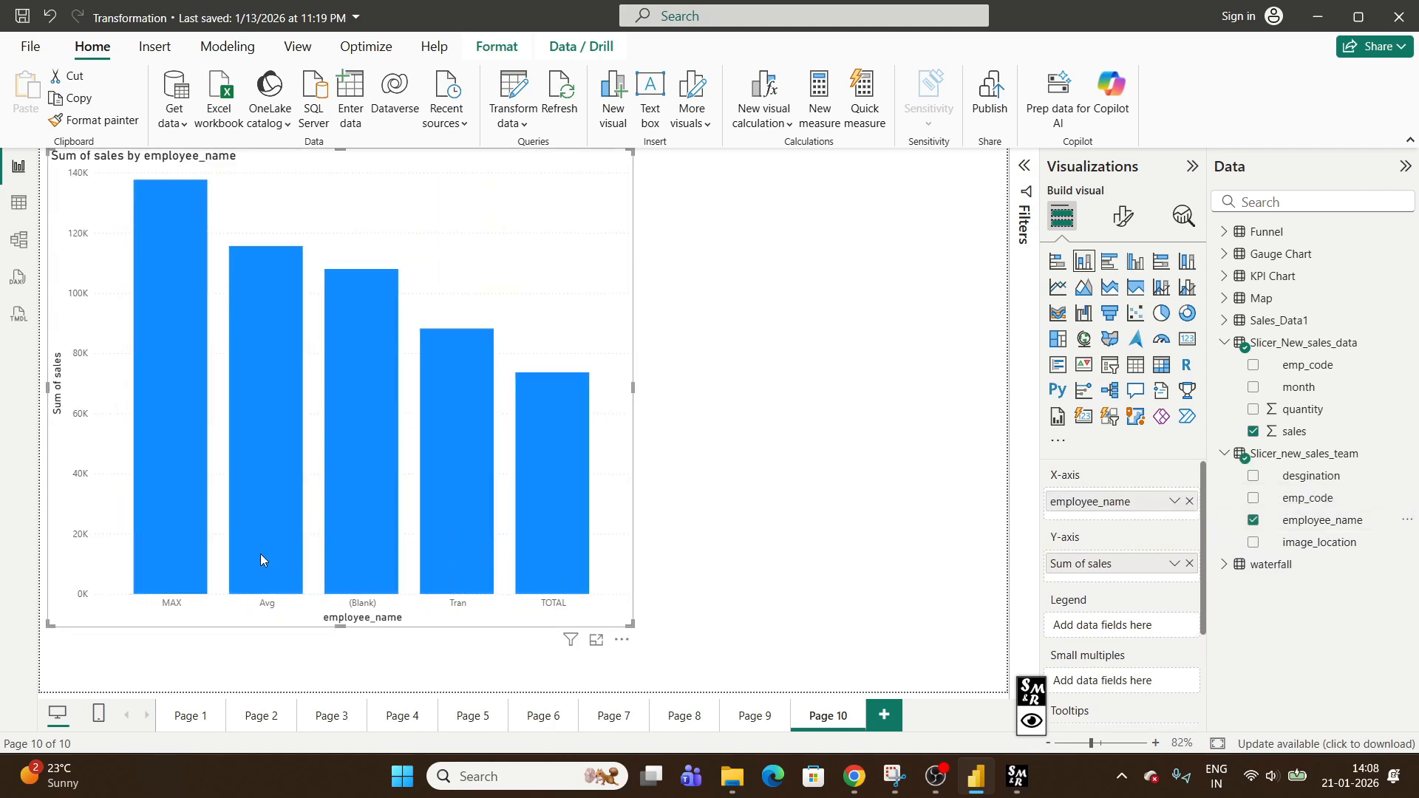
Compare the emp_code values of Slicer_New_sales_data and Slicer_new_sales_team to find the code without a matching employee
left_click(18, 202)
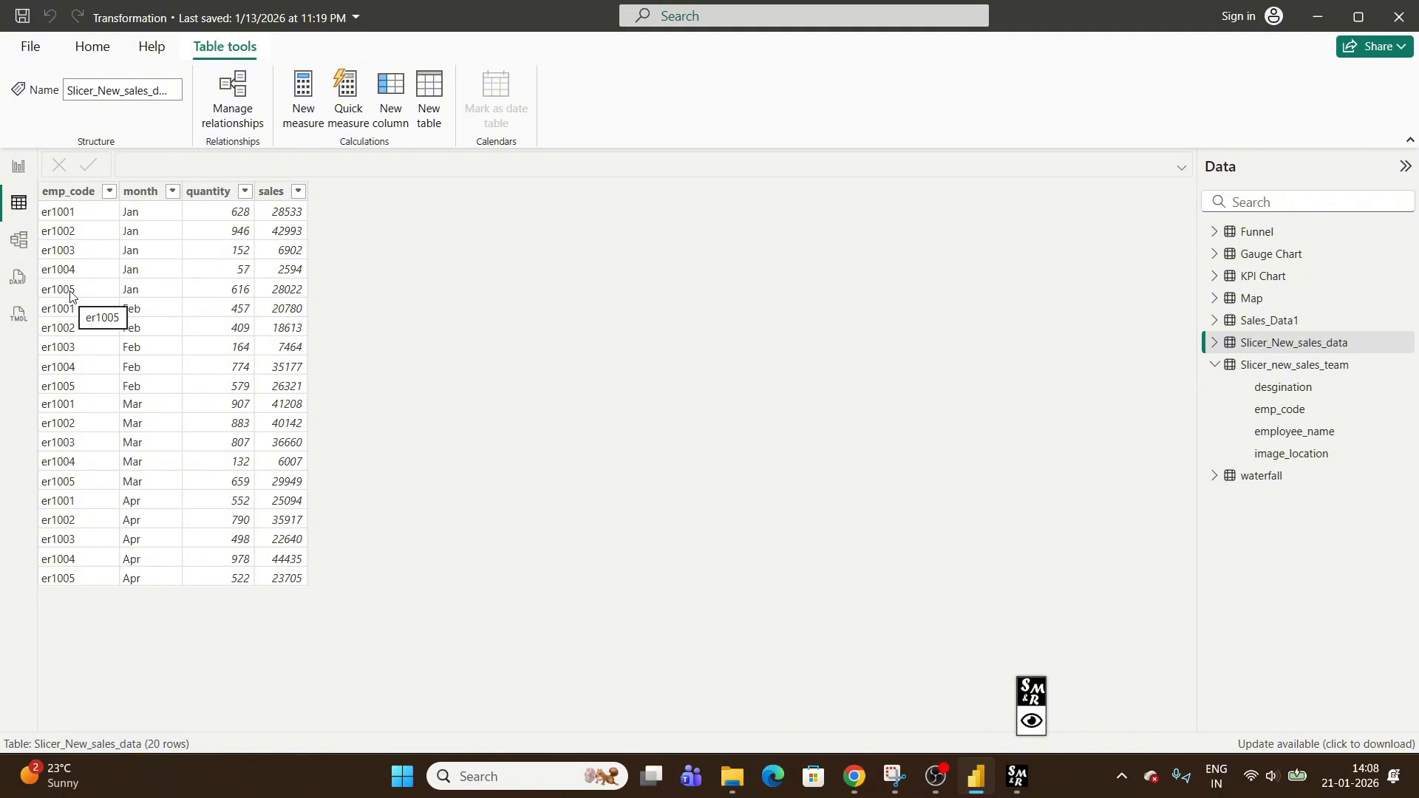
left_click(1293, 364)
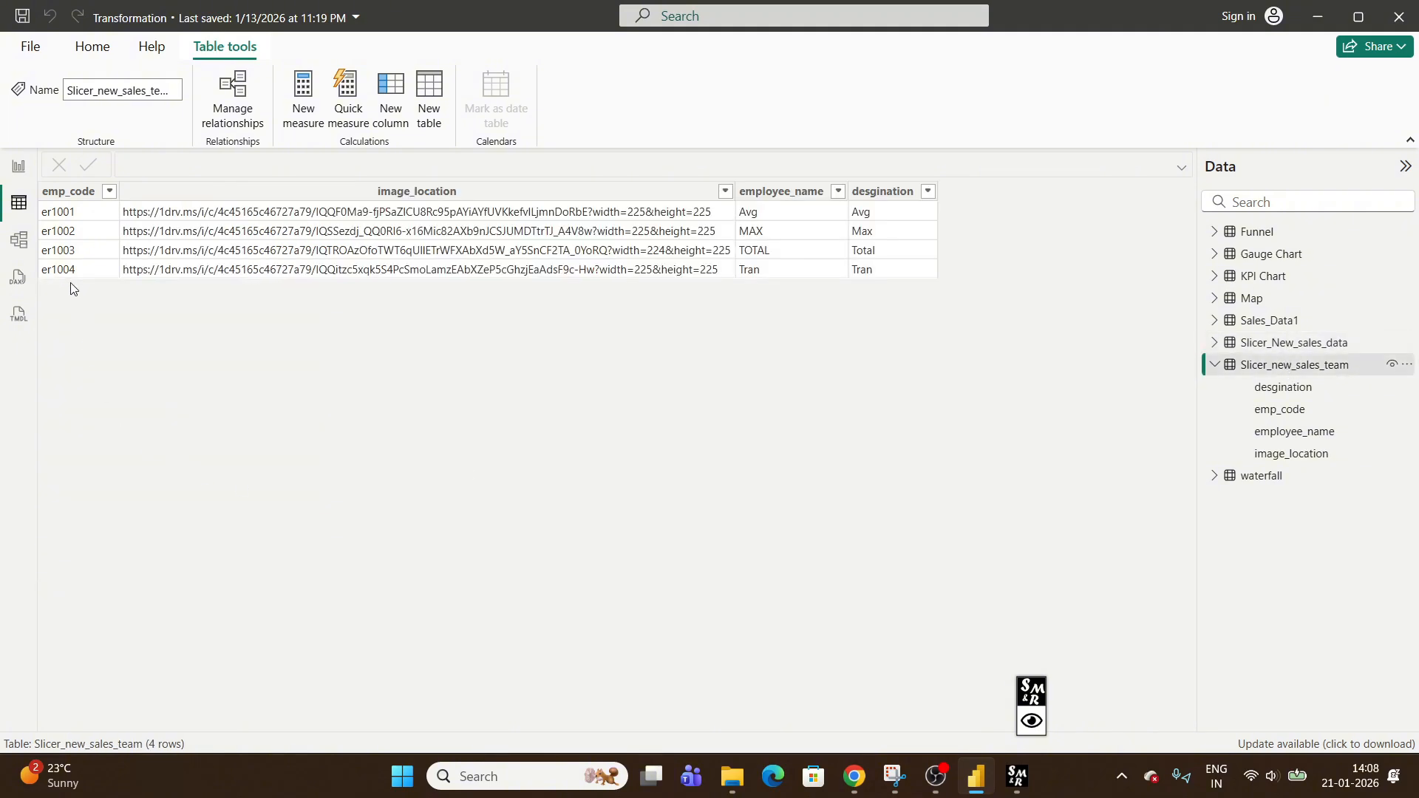
left_click(1258, 348)
Filter er1005 out of the emp_code column of the Slicer_New_sales_data query in Power Query and apply the changes
left_click(90, 47)
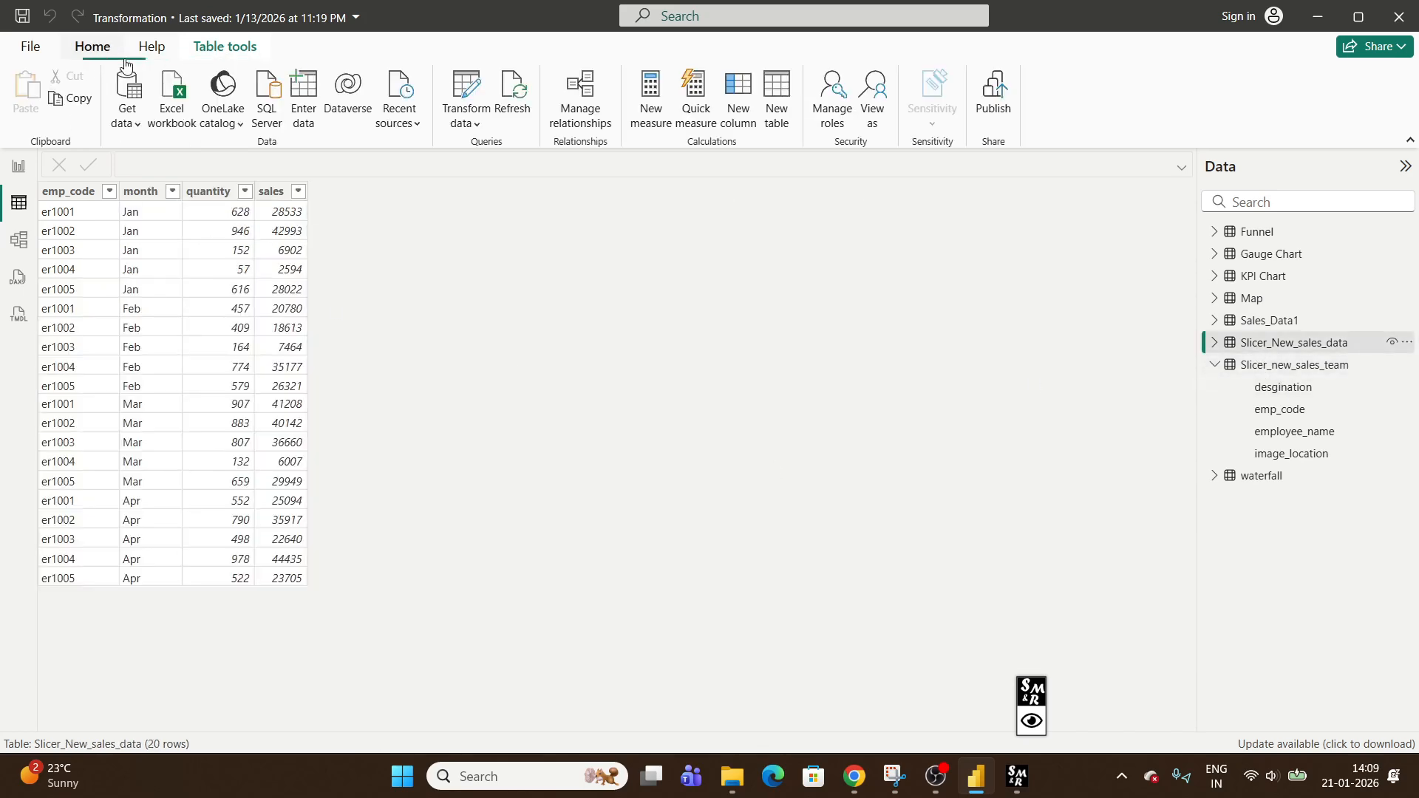
left_click(431, 103)
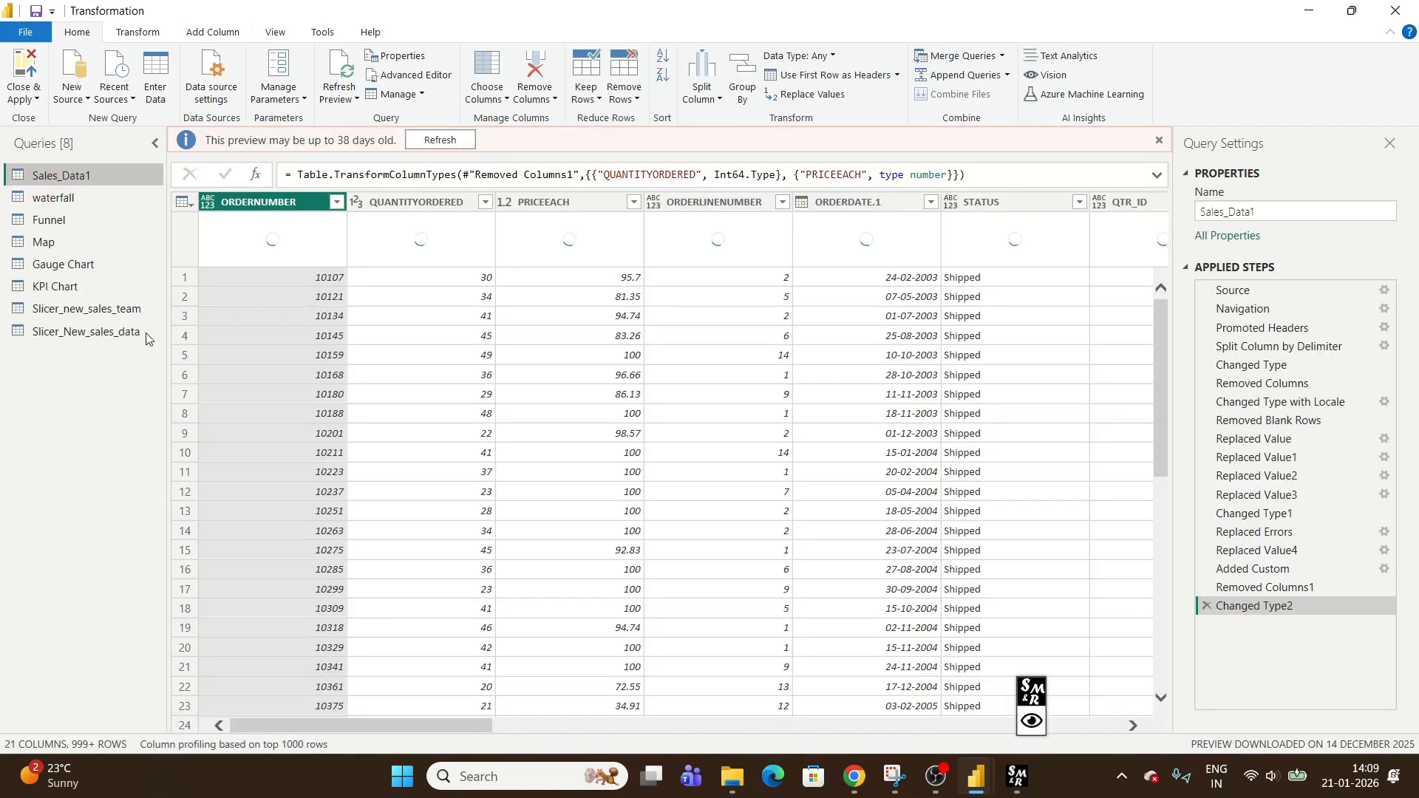
left_click(84, 336)
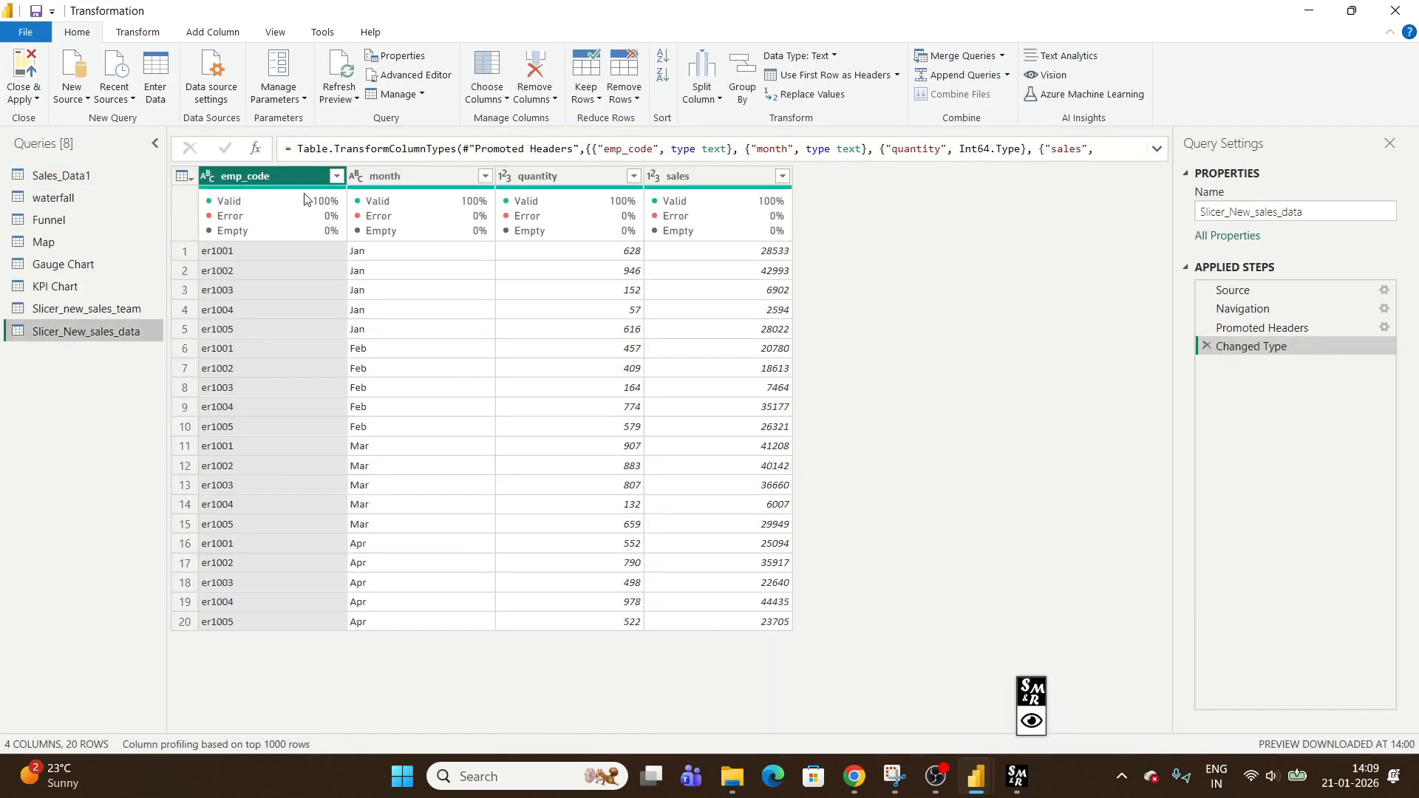
left_click(337, 176)
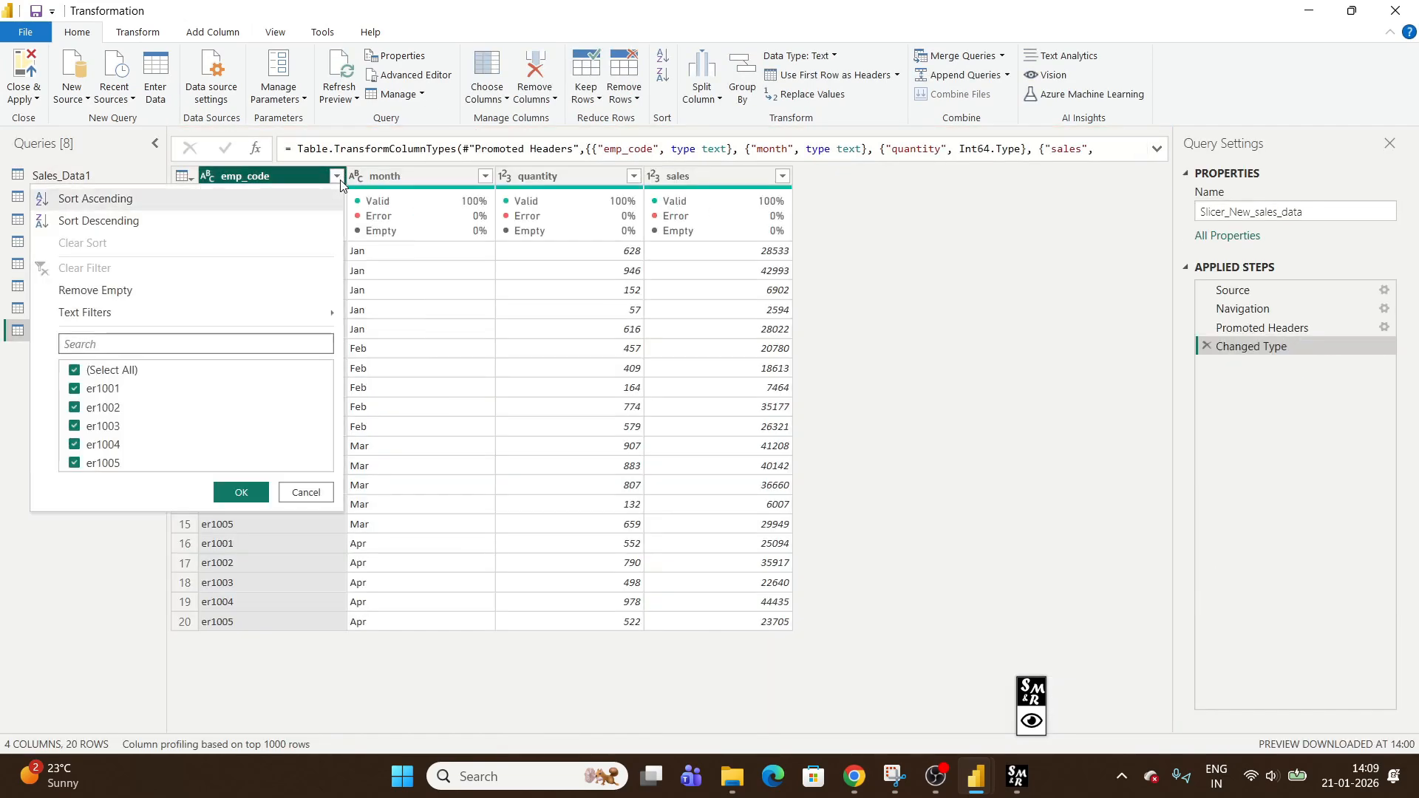
left_click(75, 463)
left_click(236, 488)
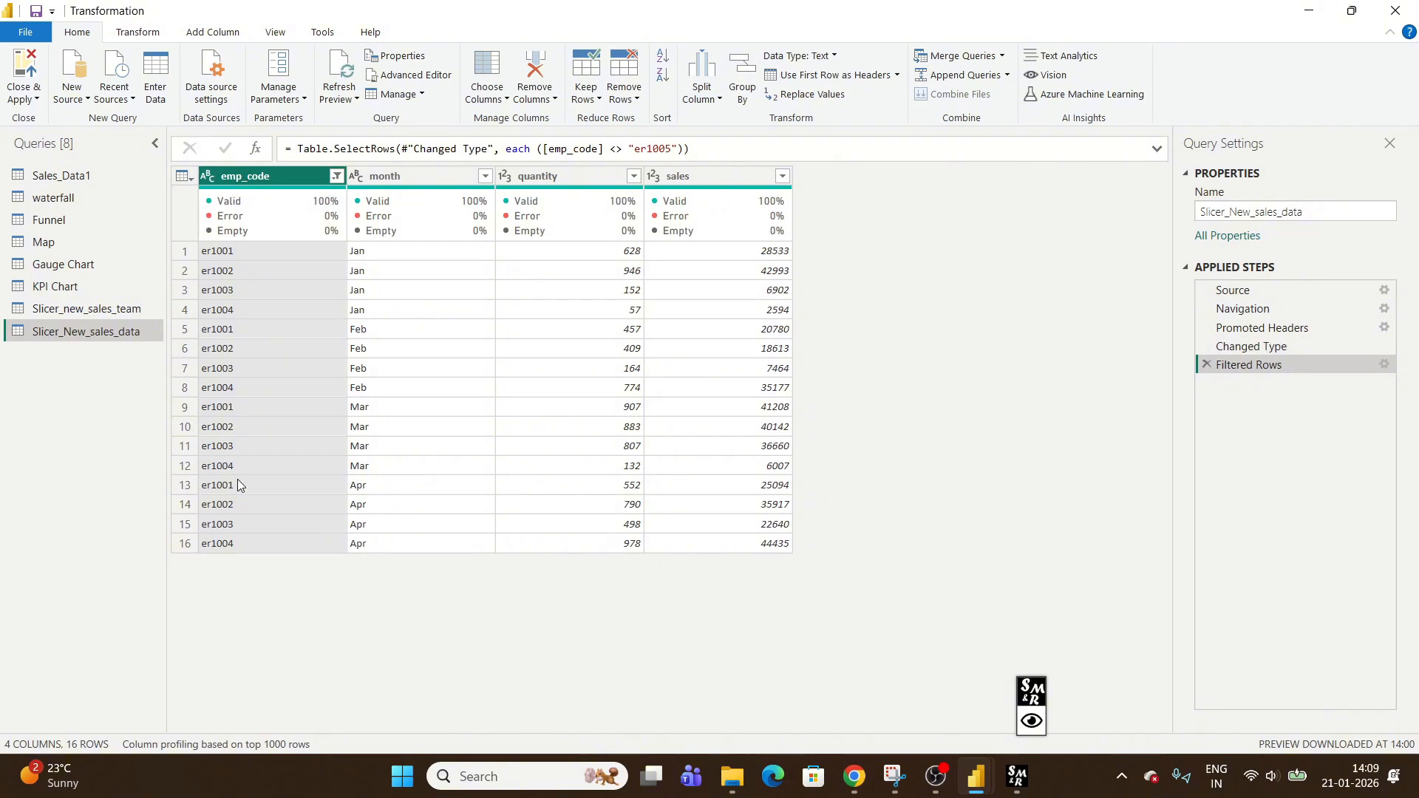
left_click(25, 78)
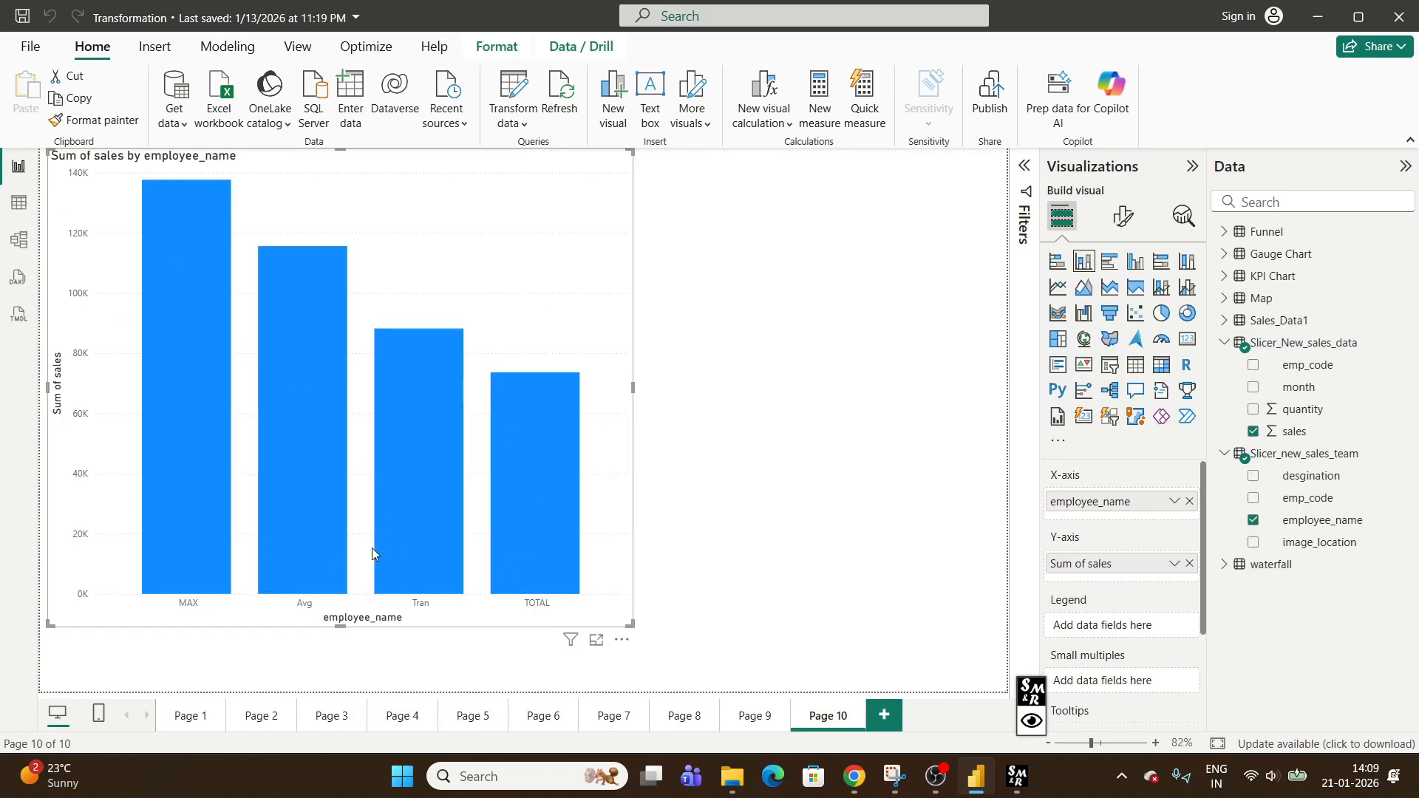
Check the chart's employee_name filter options and shrink the column chart on the page
left_click(1027, 198)
left_click(983, 281)
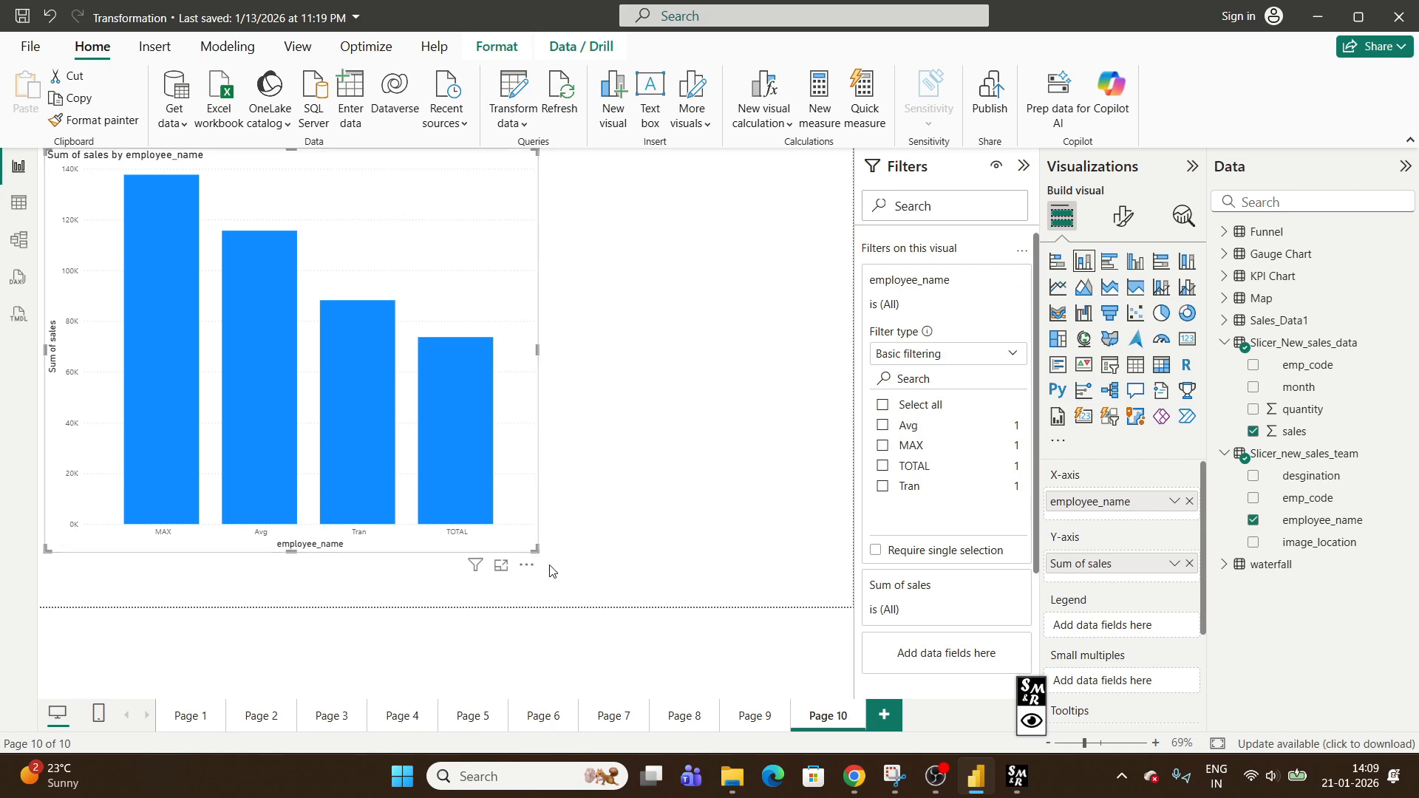
left_click_drag(537, 547, 399, 533)
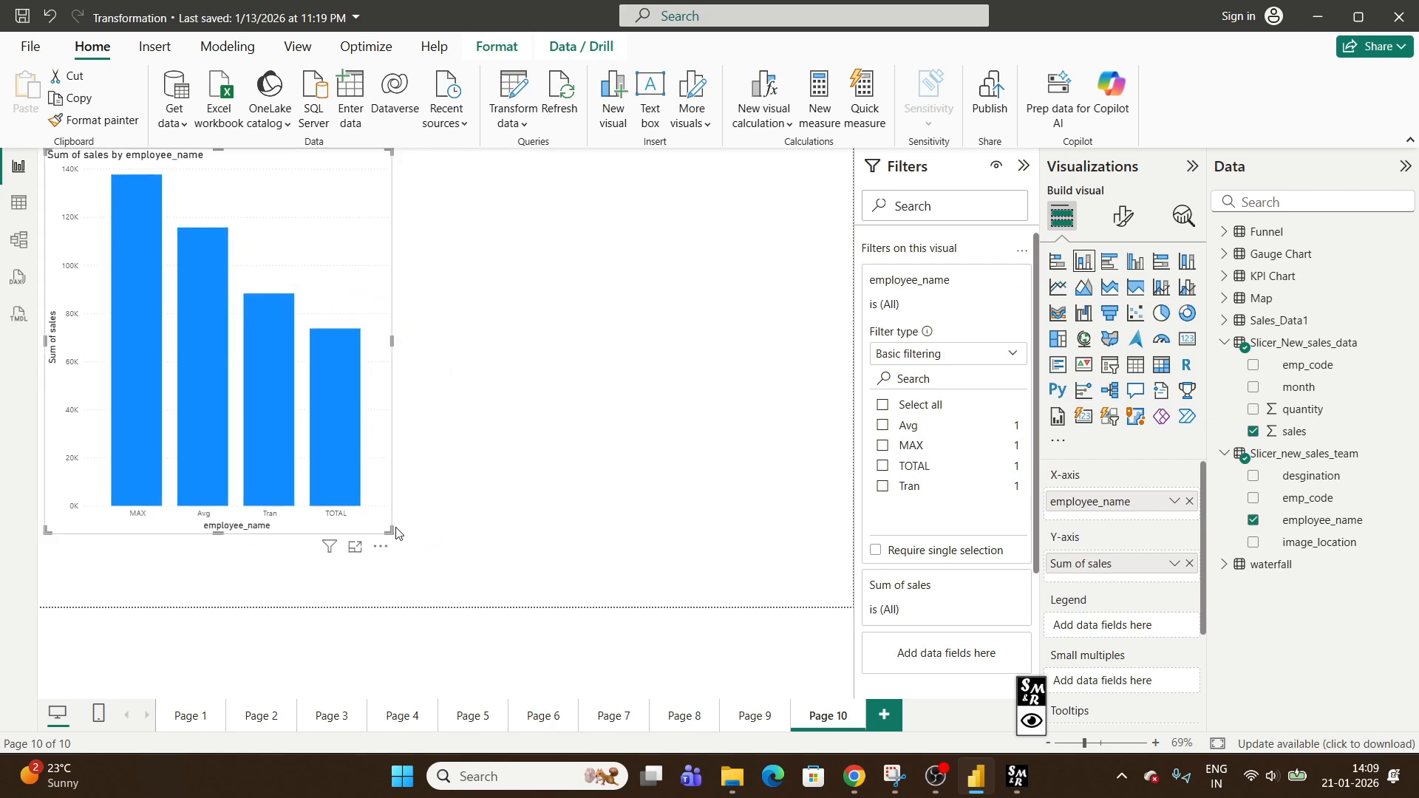
left_click(1023, 167)
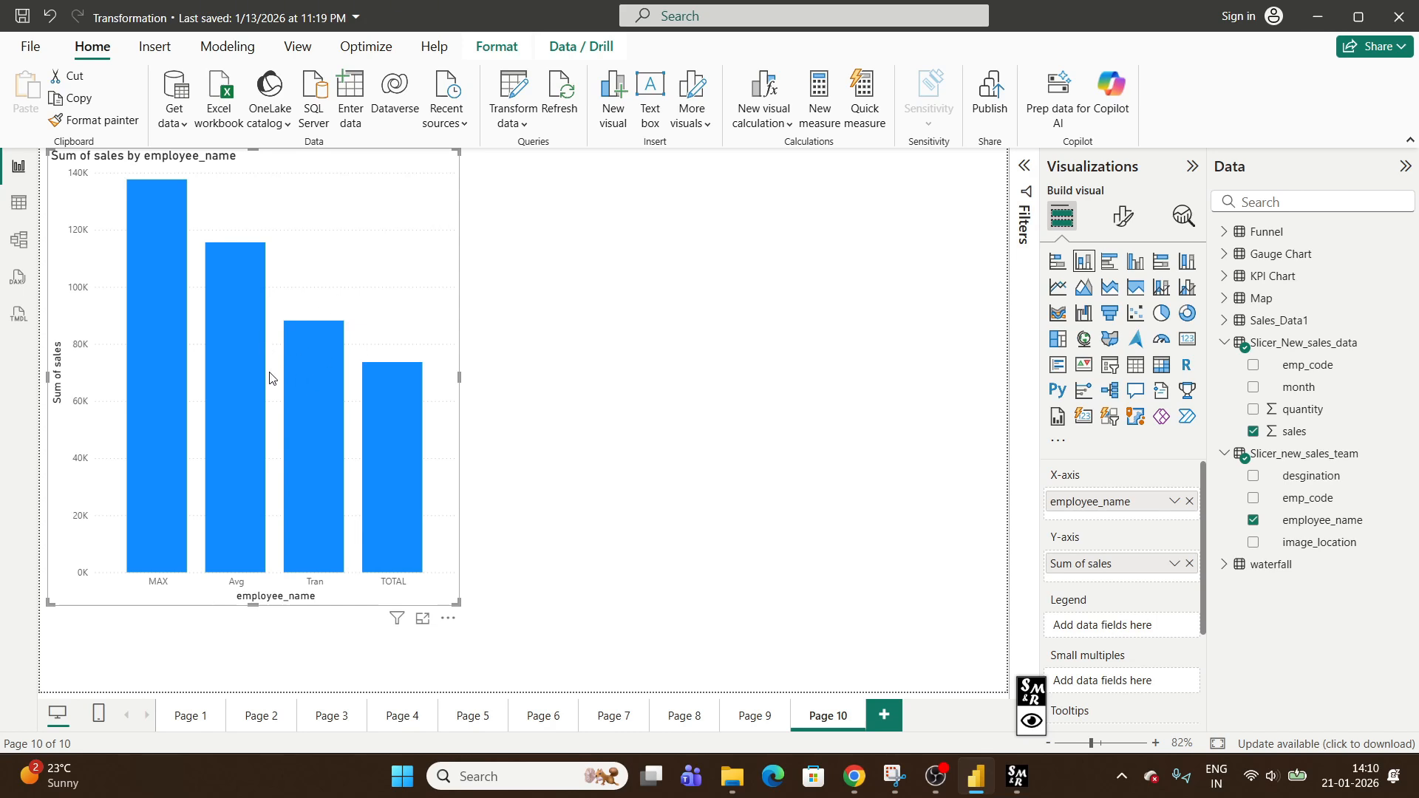
Convert the column chart to a pie chart and reduce its size
left_click(1162, 313)
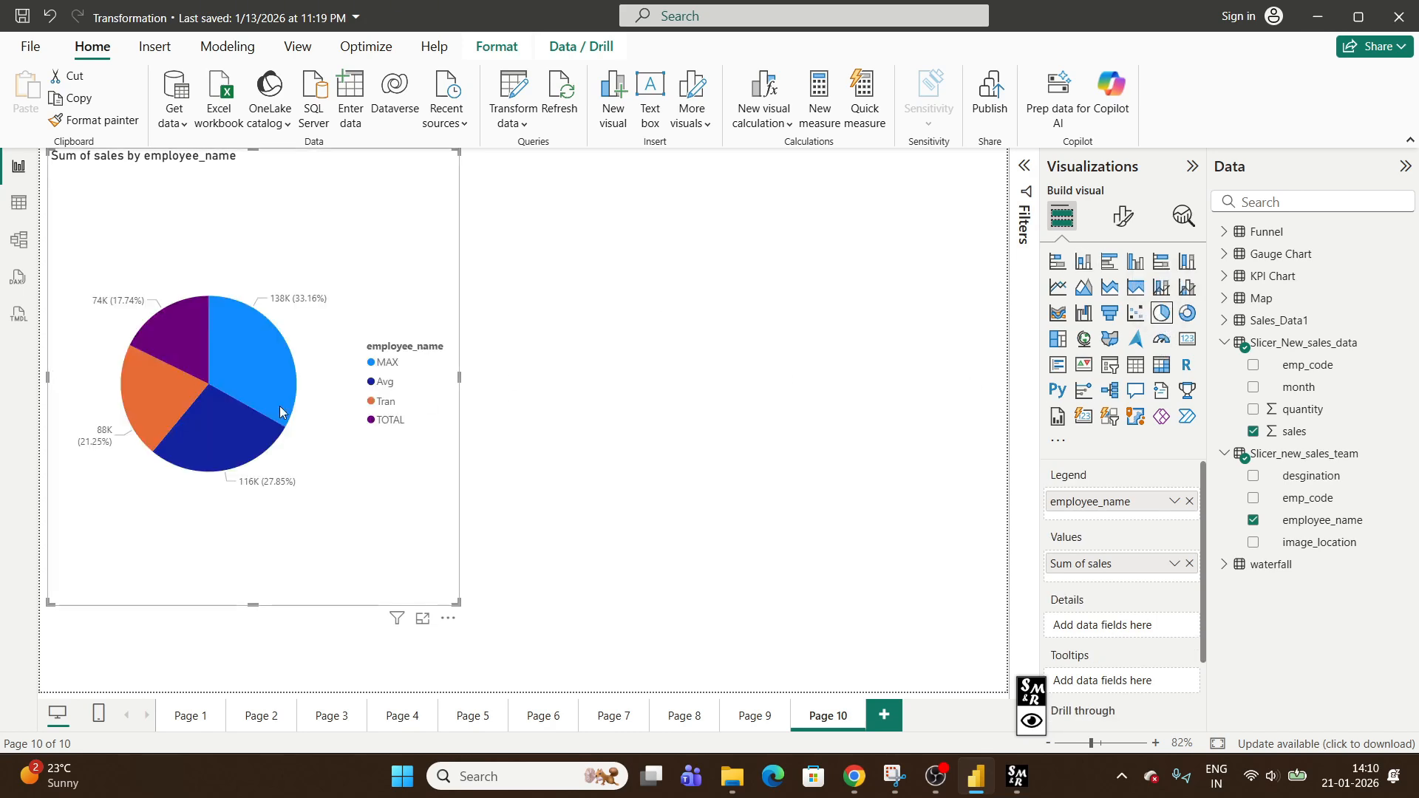
left_click_drag(460, 608, 414, 466)
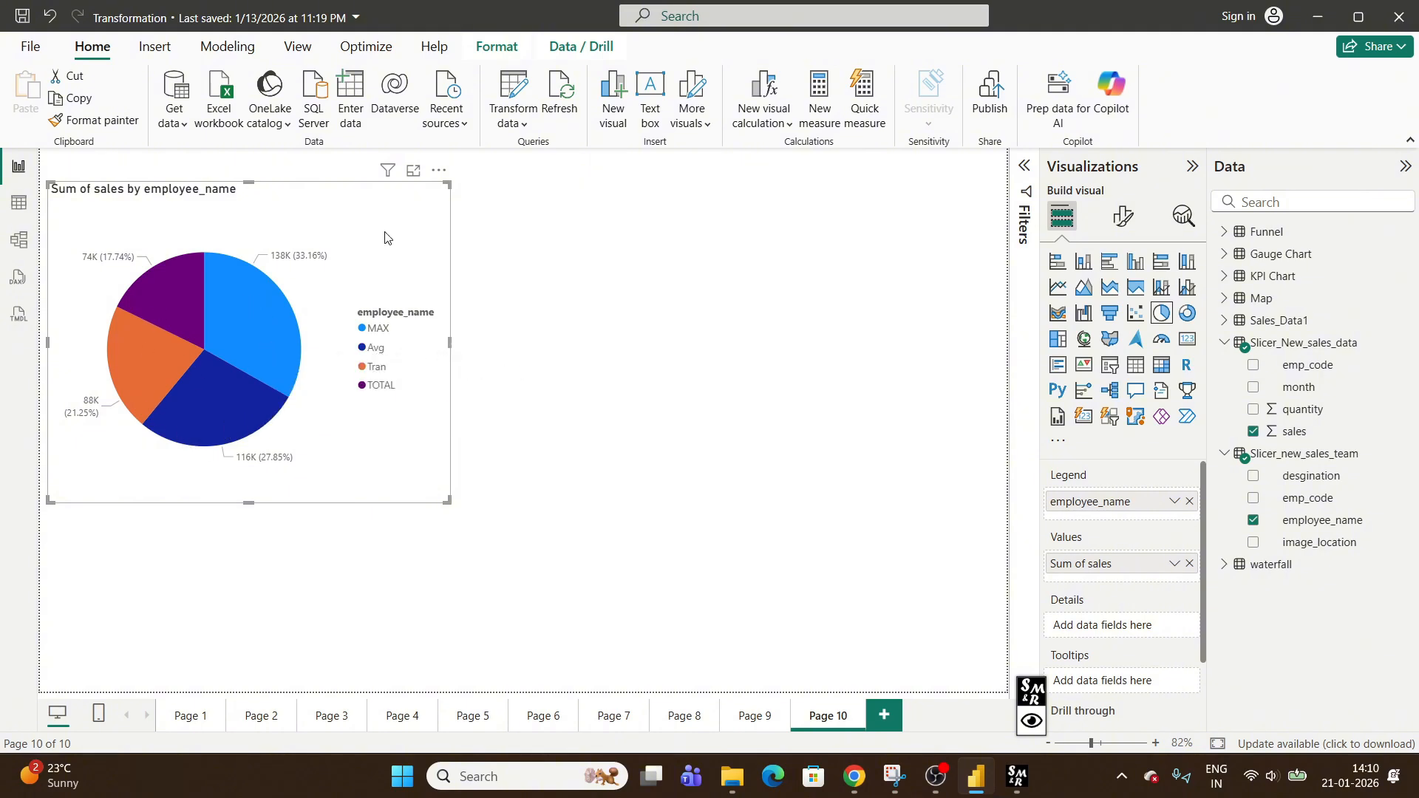
left_click(564, 304)
double_click(730, 357)
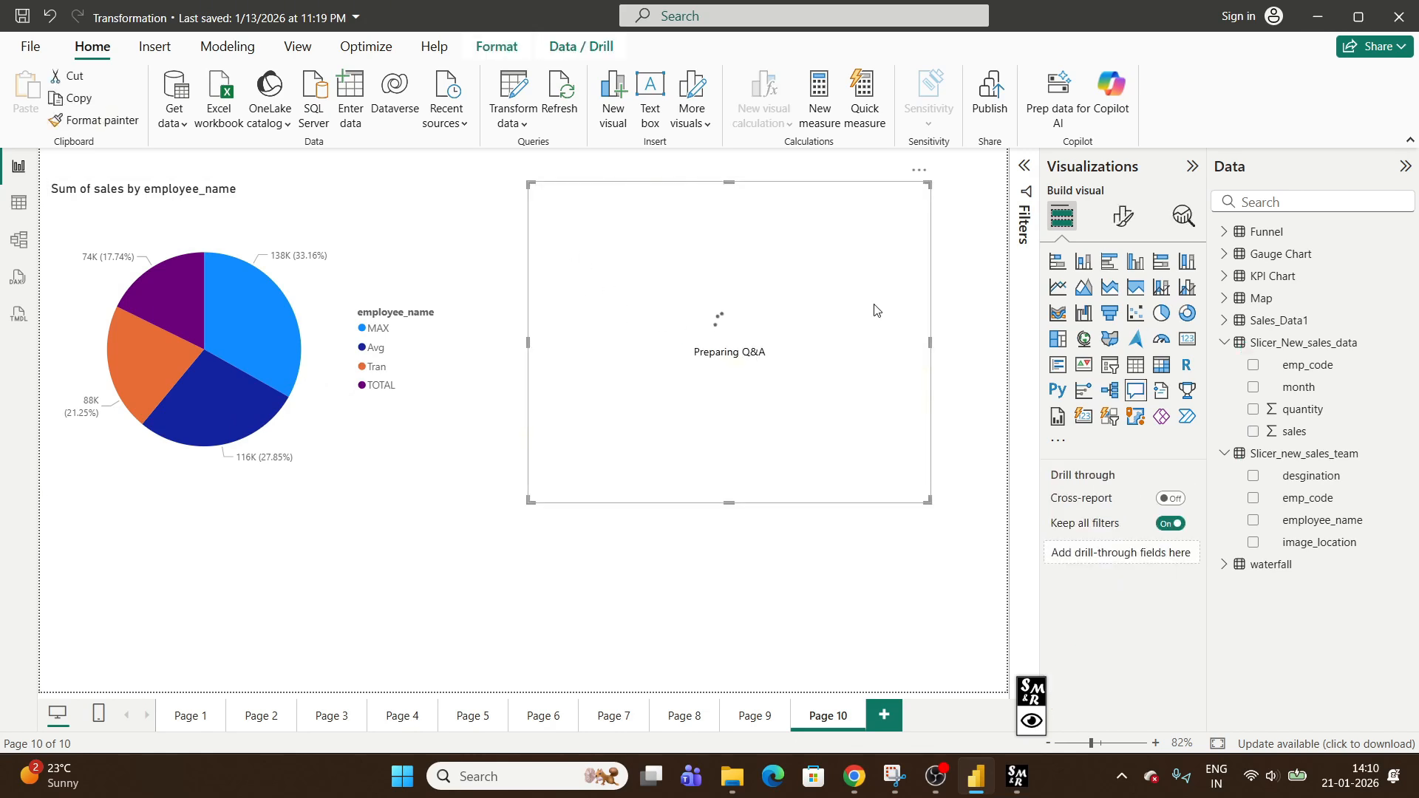
key("Delete")
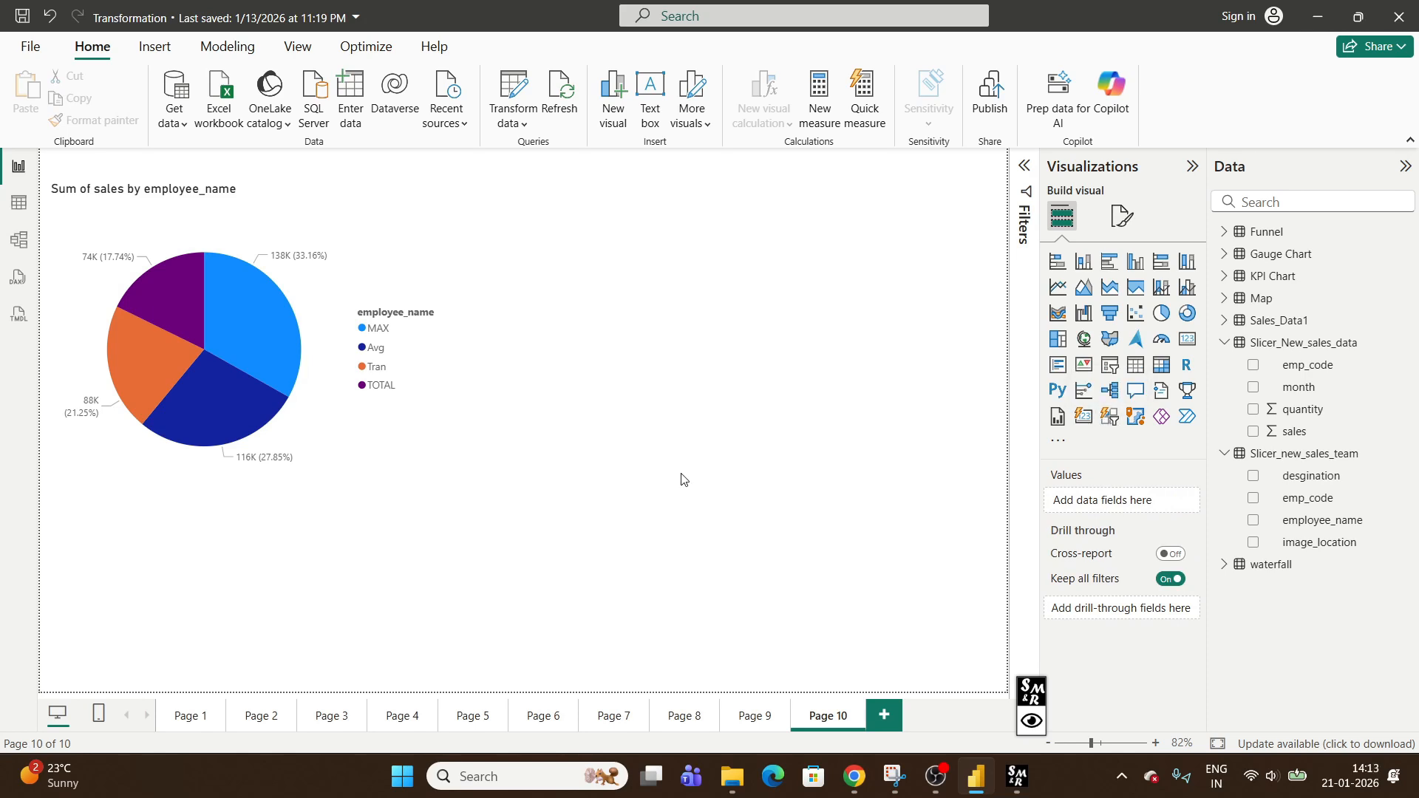
Add a button slicer beside the pie chart, make it taller, and check the relationship between the two slicer tables in Model view
left_click(1113, 419)
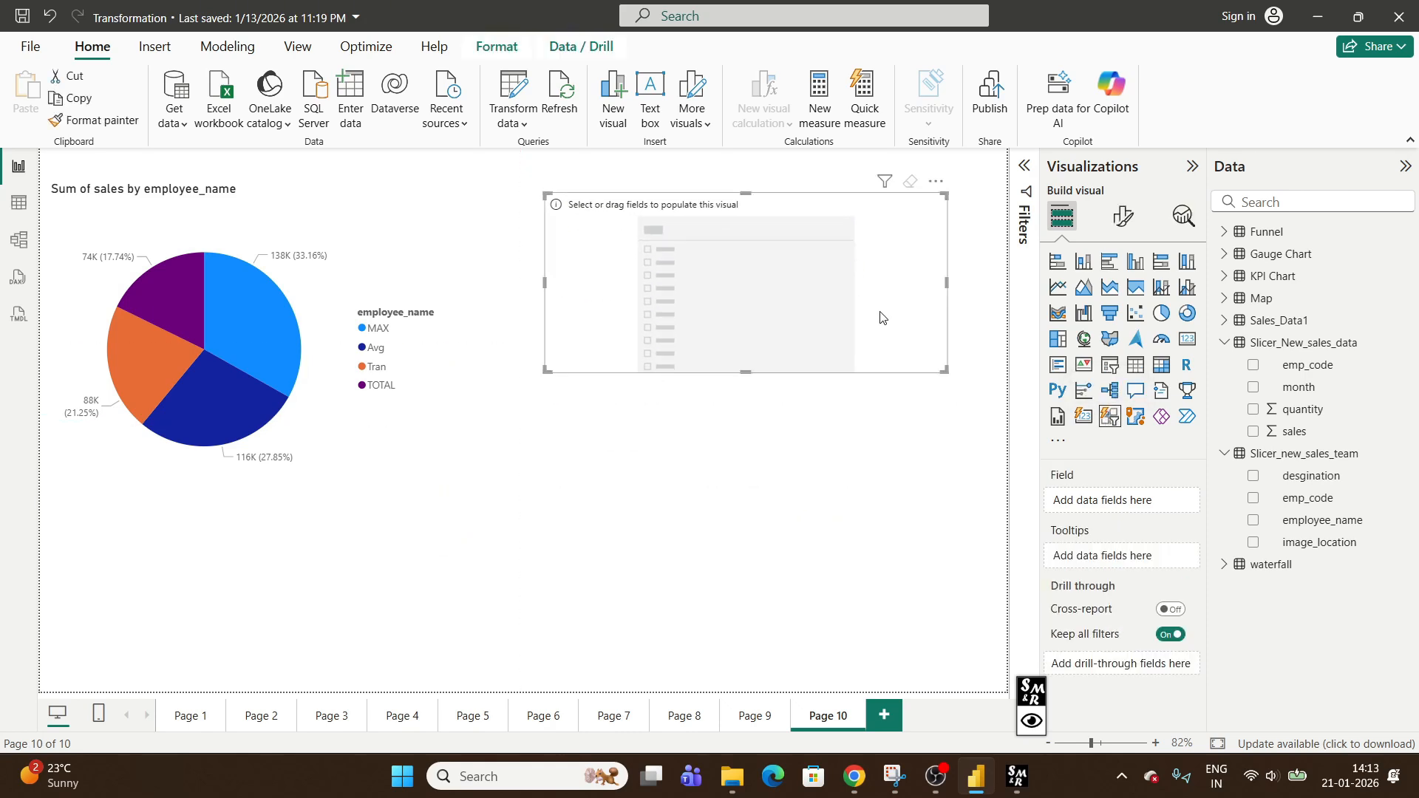
left_click_drag(746, 373, 746, 522)
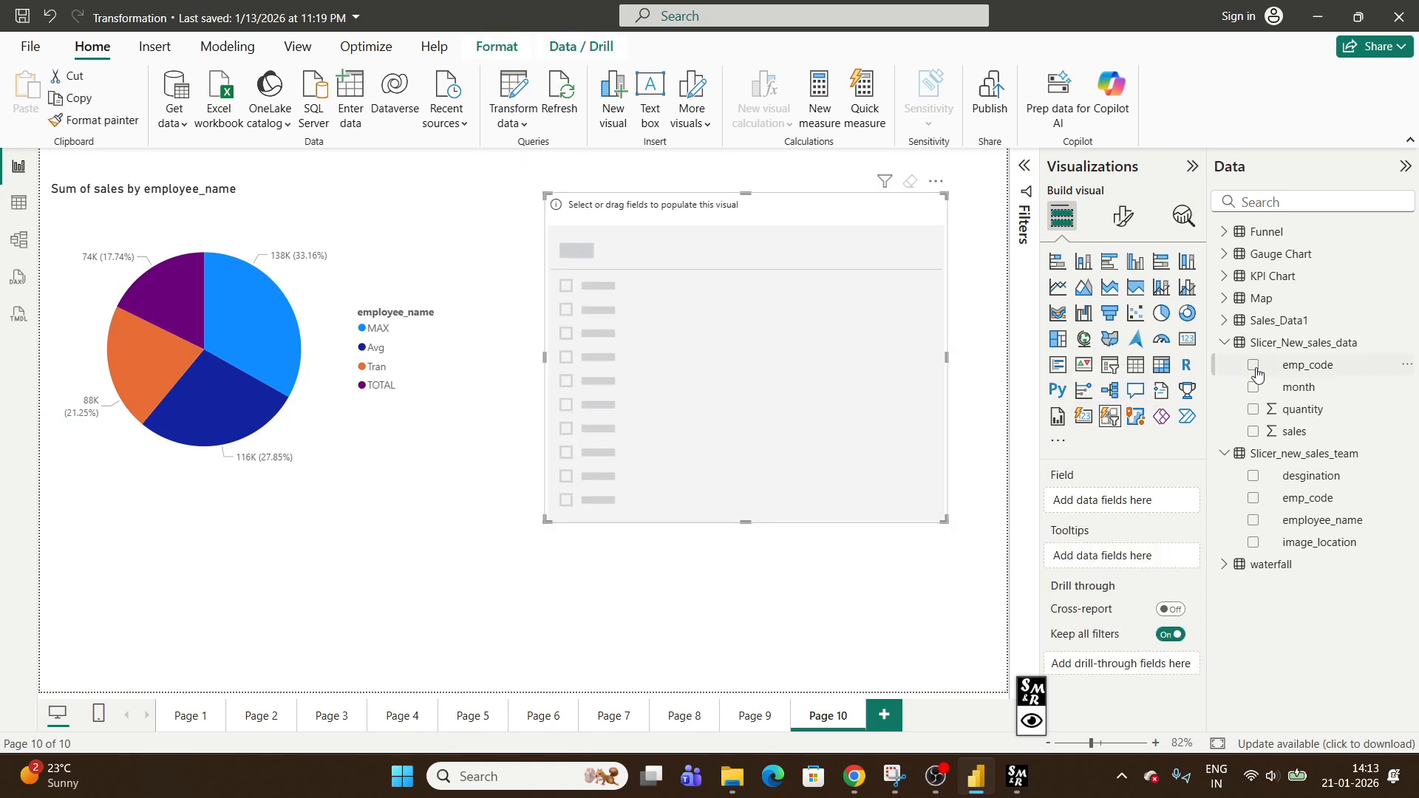
left_click(19, 254)
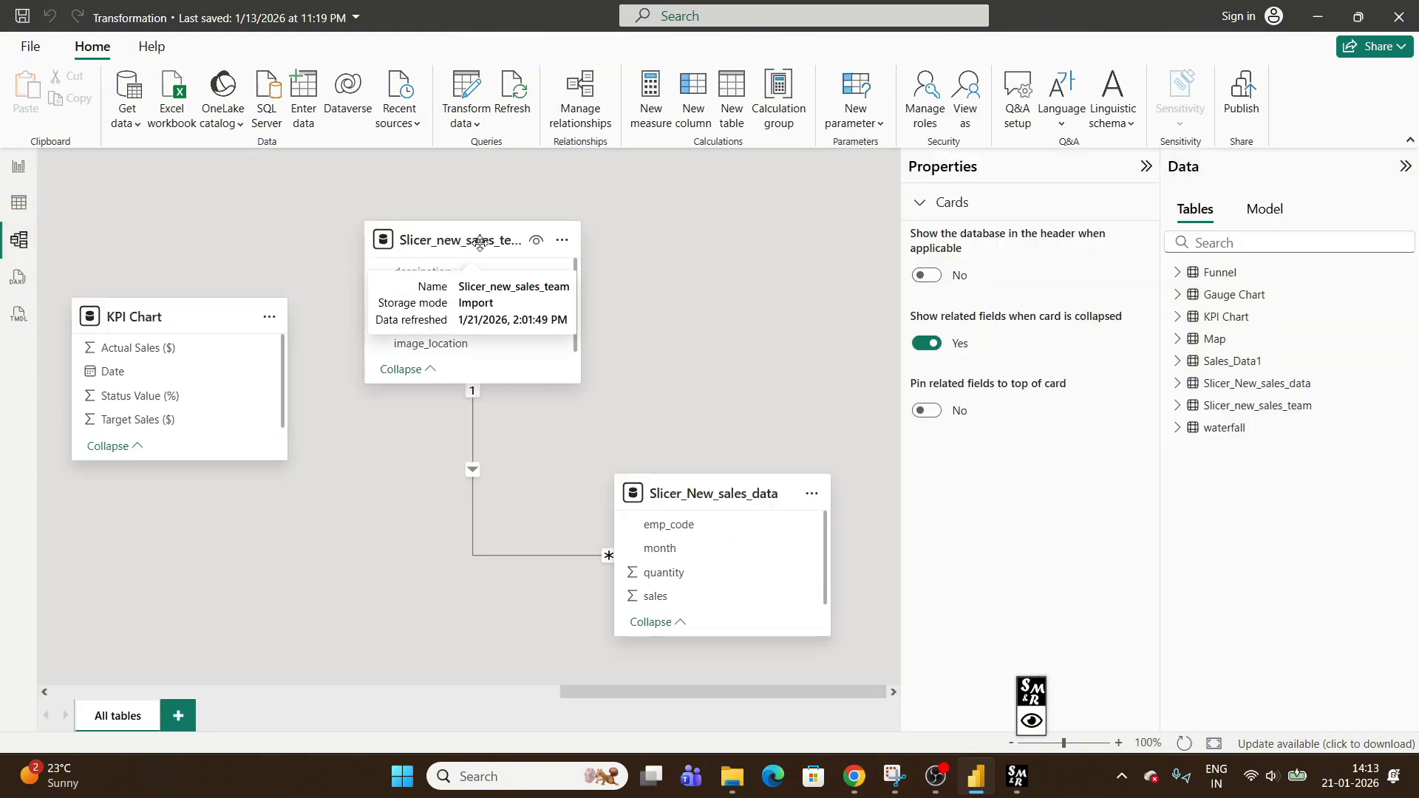
left_click(20, 170)
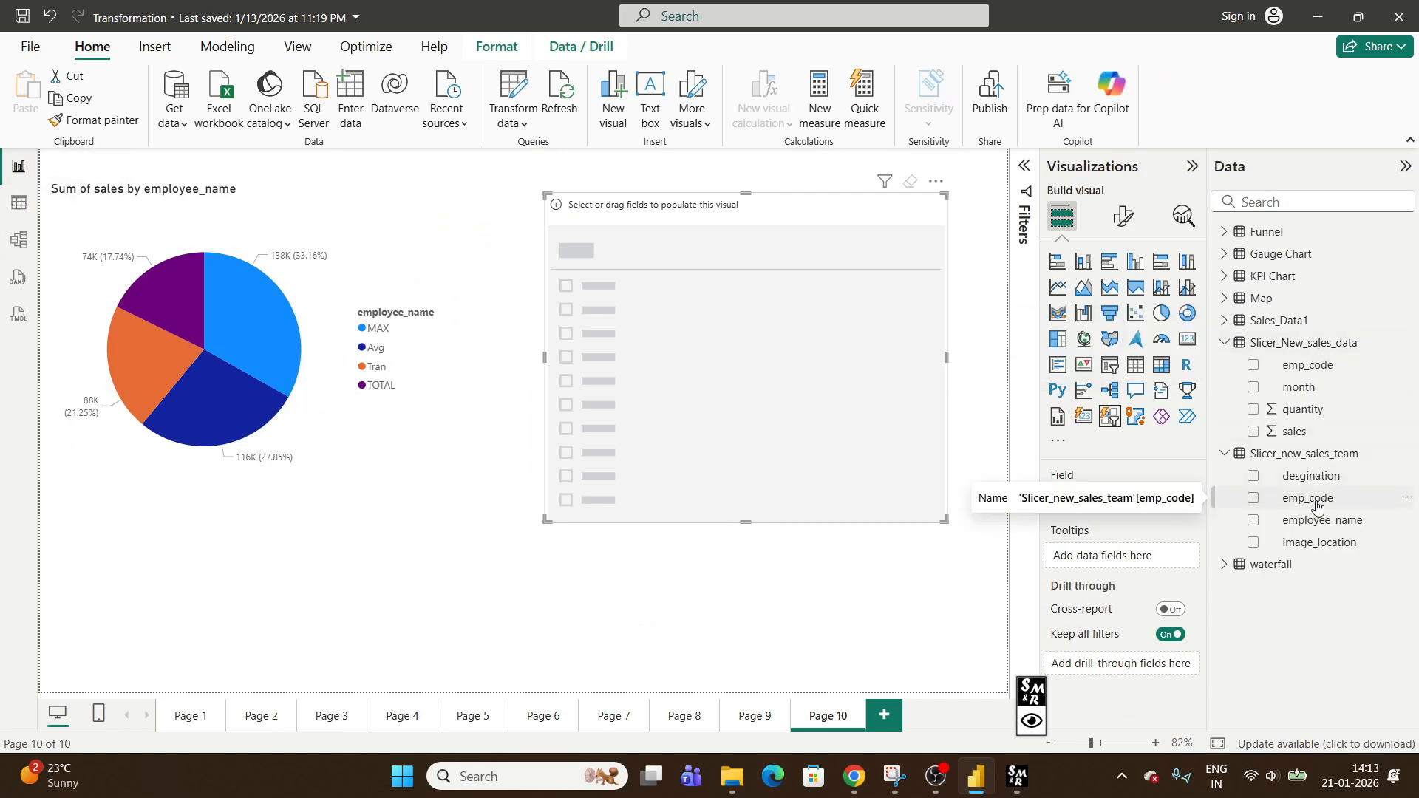
Try emp_code from Slicer_new_sales_team as the slicer field, filter the pie chart by er1004, and remove the field
left_click_drag(1315, 506, 887, 329)
left_click(887, 329)
left_click(612, 411)
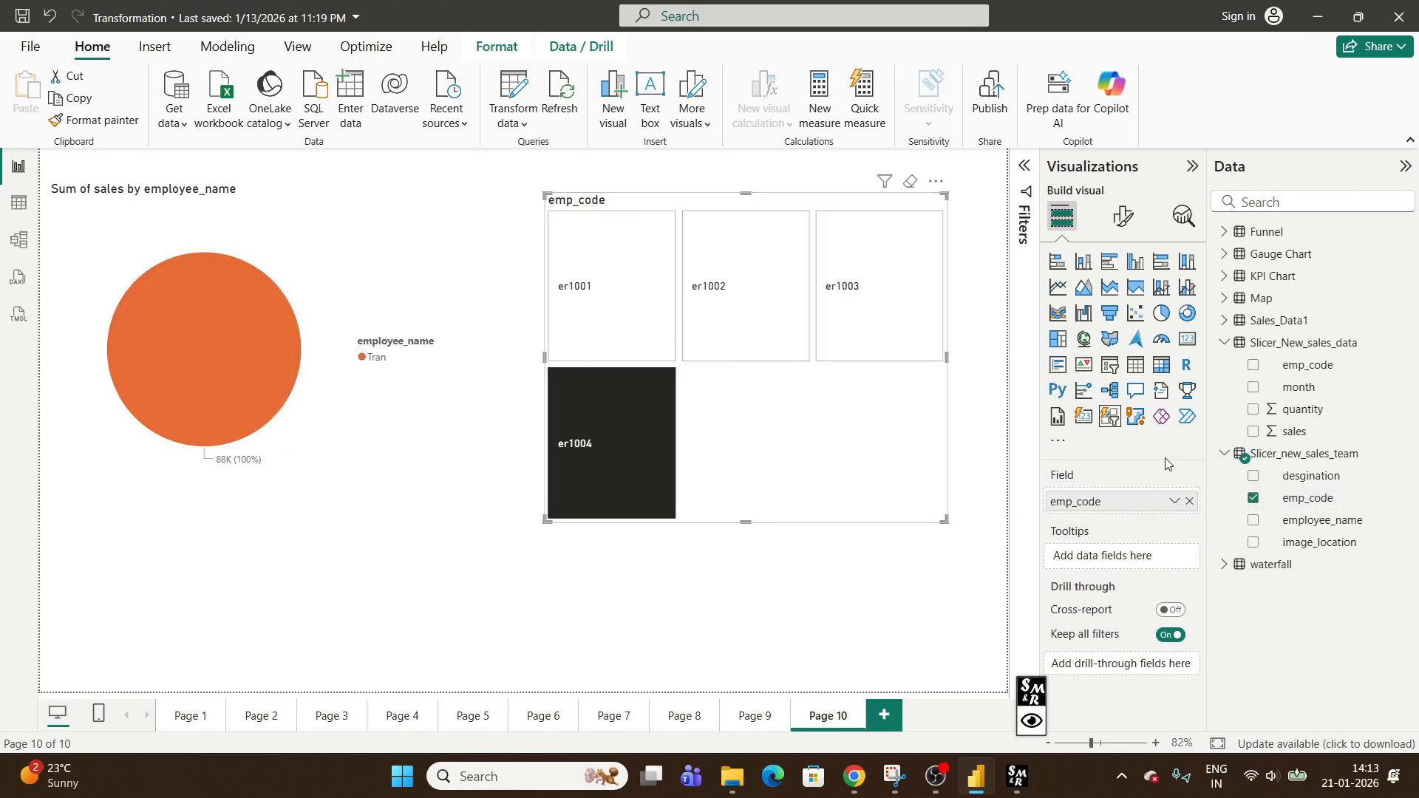
left_click(1188, 502)
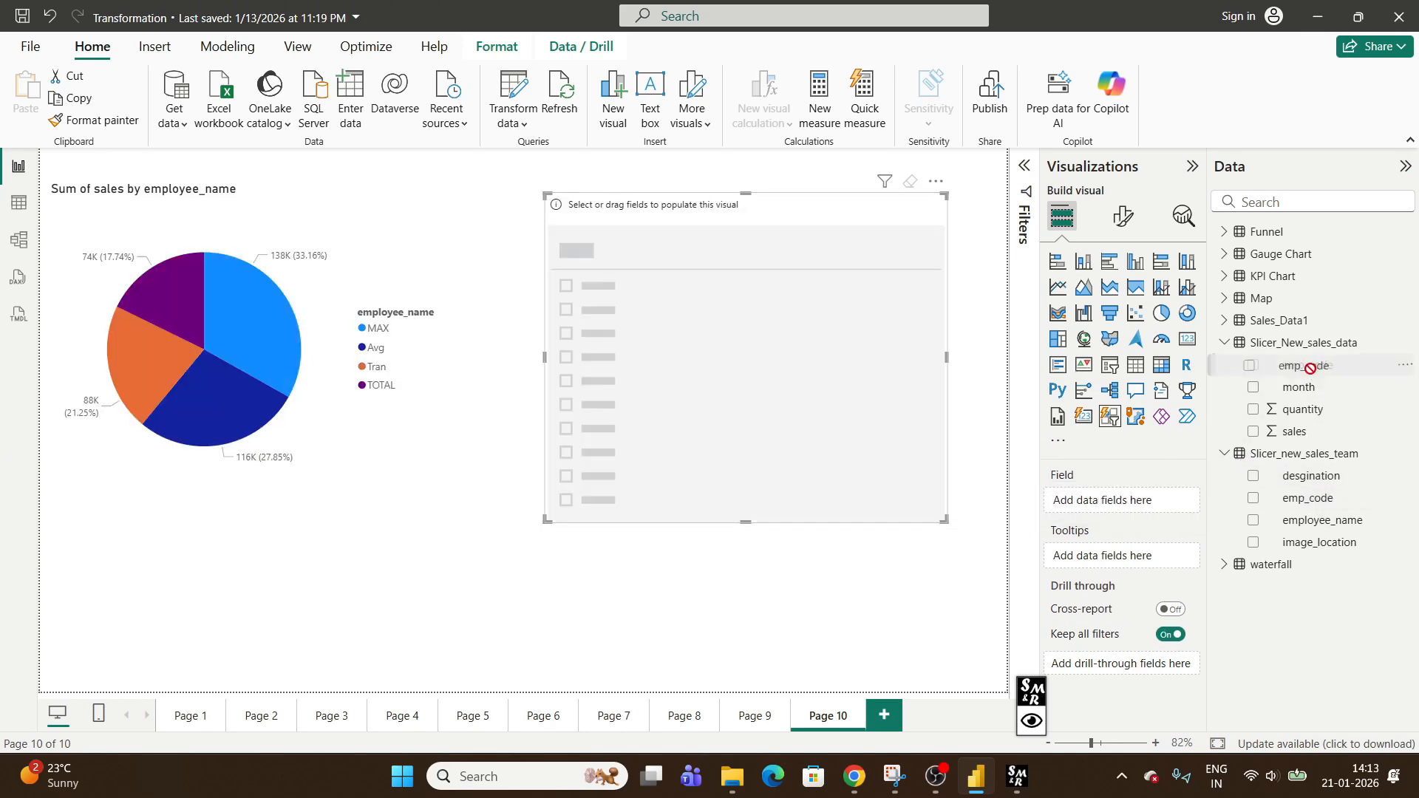
Set emp_code from Slicer_New_sales_data as the slicer field and filter the pie chart by er1003
left_click_drag(1312, 364, 1160, 499)
left_click(802, 336)
left_click(825, 293)
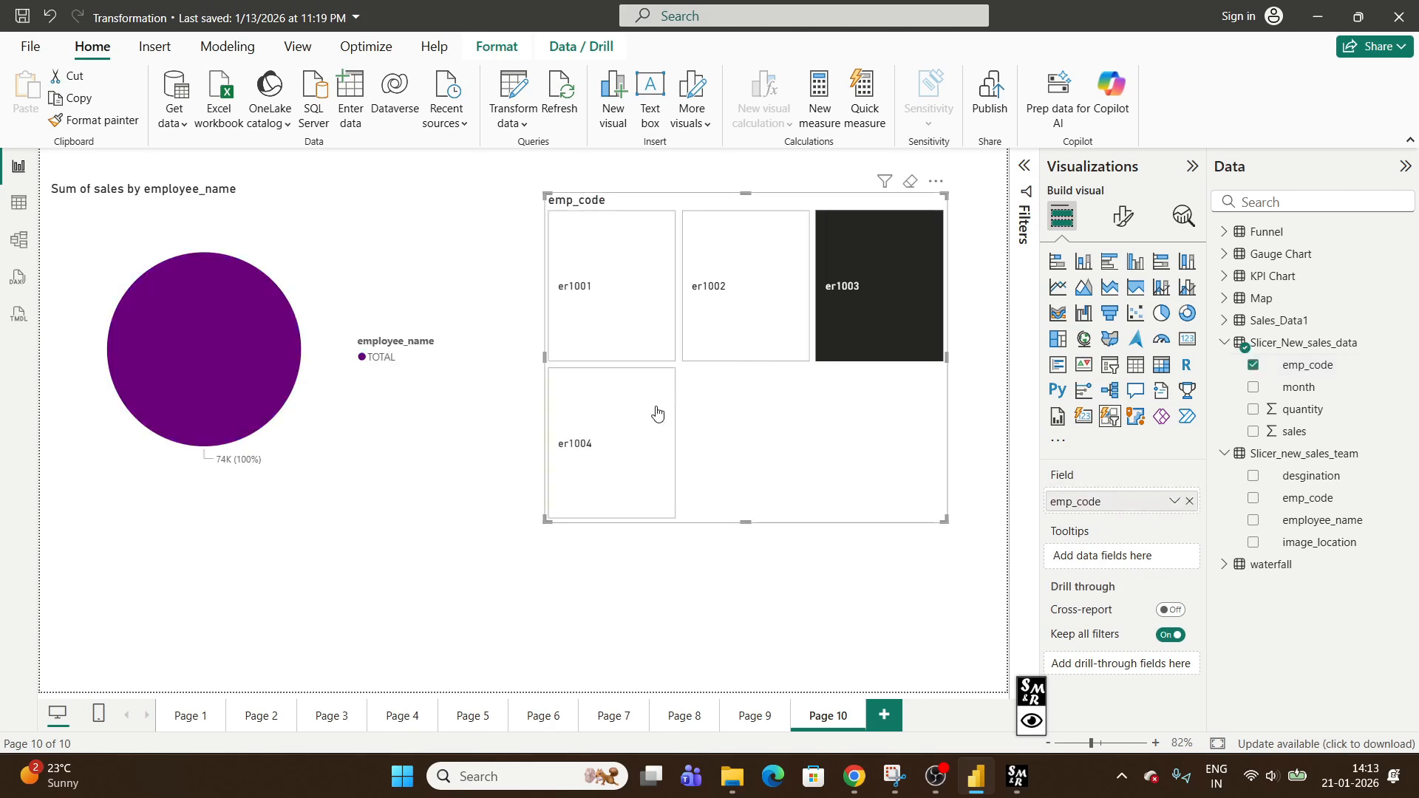
Filter the pie chart by er1004 and replace the slicer field with emp_code from Slicer_new_sales_team
left_click(657, 411)
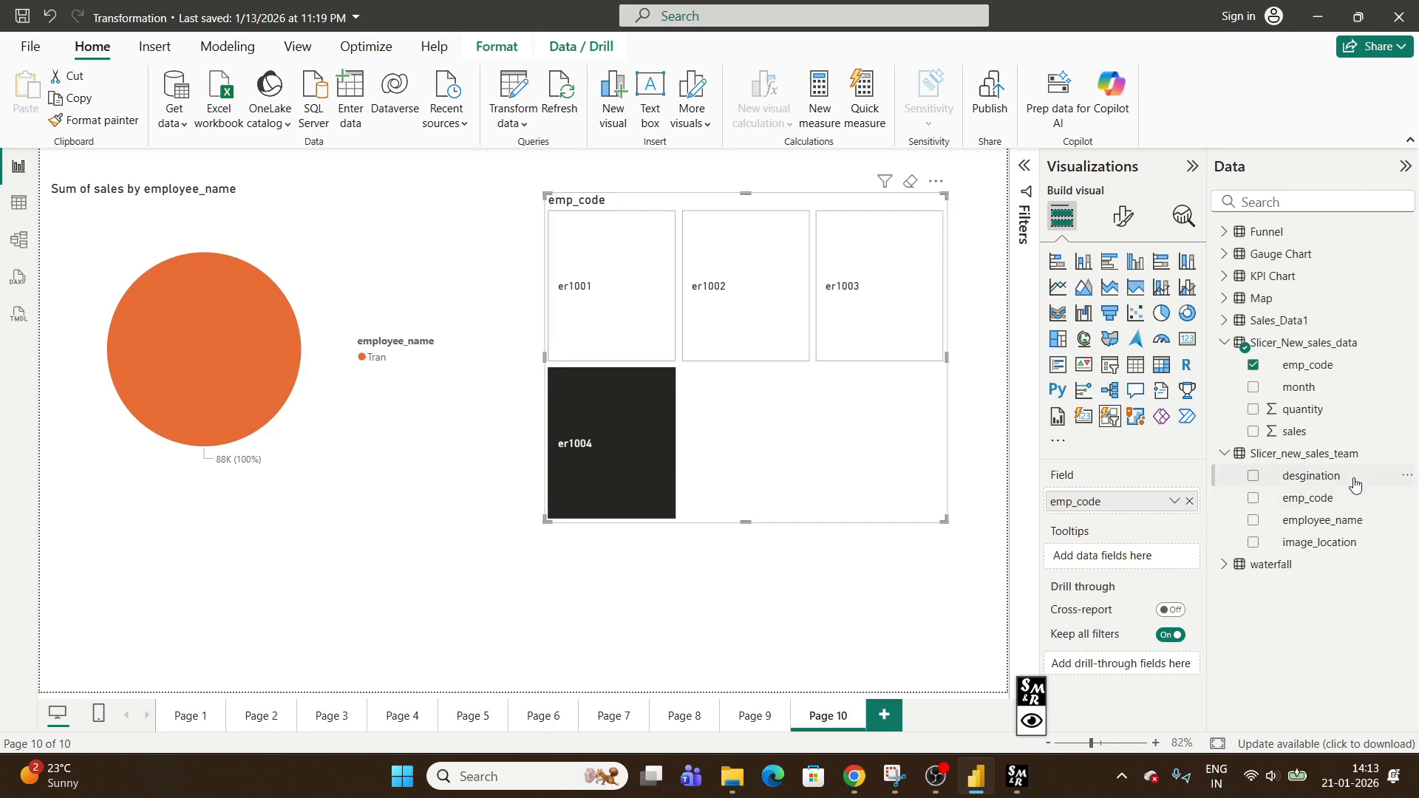
left_click(1188, 502)
left_click_drag(1307, 498, 861, 400)
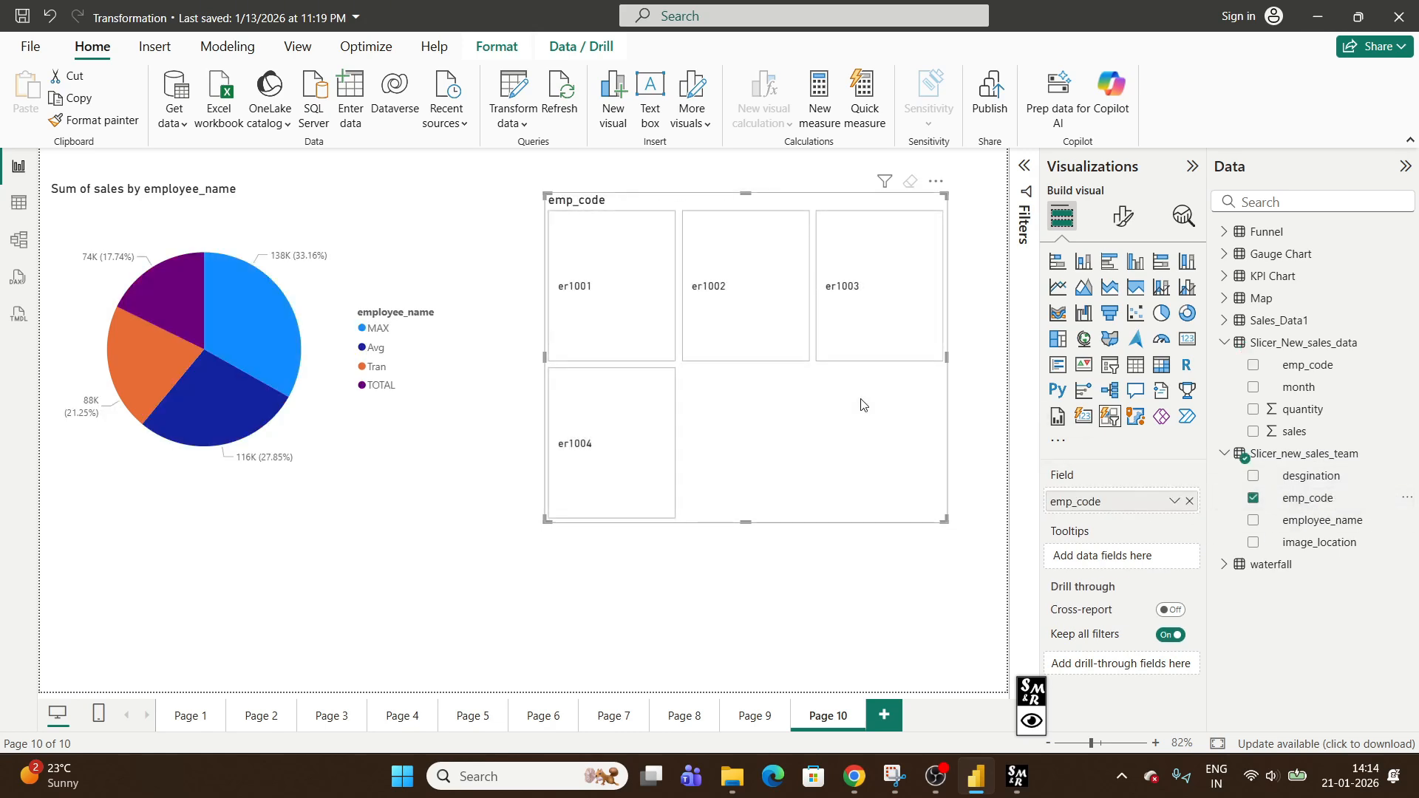
Test the slicer by filtering the pie chart with each employee code from er1001 to er1004, and clear the selection
left_click(621, 306)
left_click(746, 304)
left_click(868, 305)
left_click(633, 424)
left_click(624, 314)
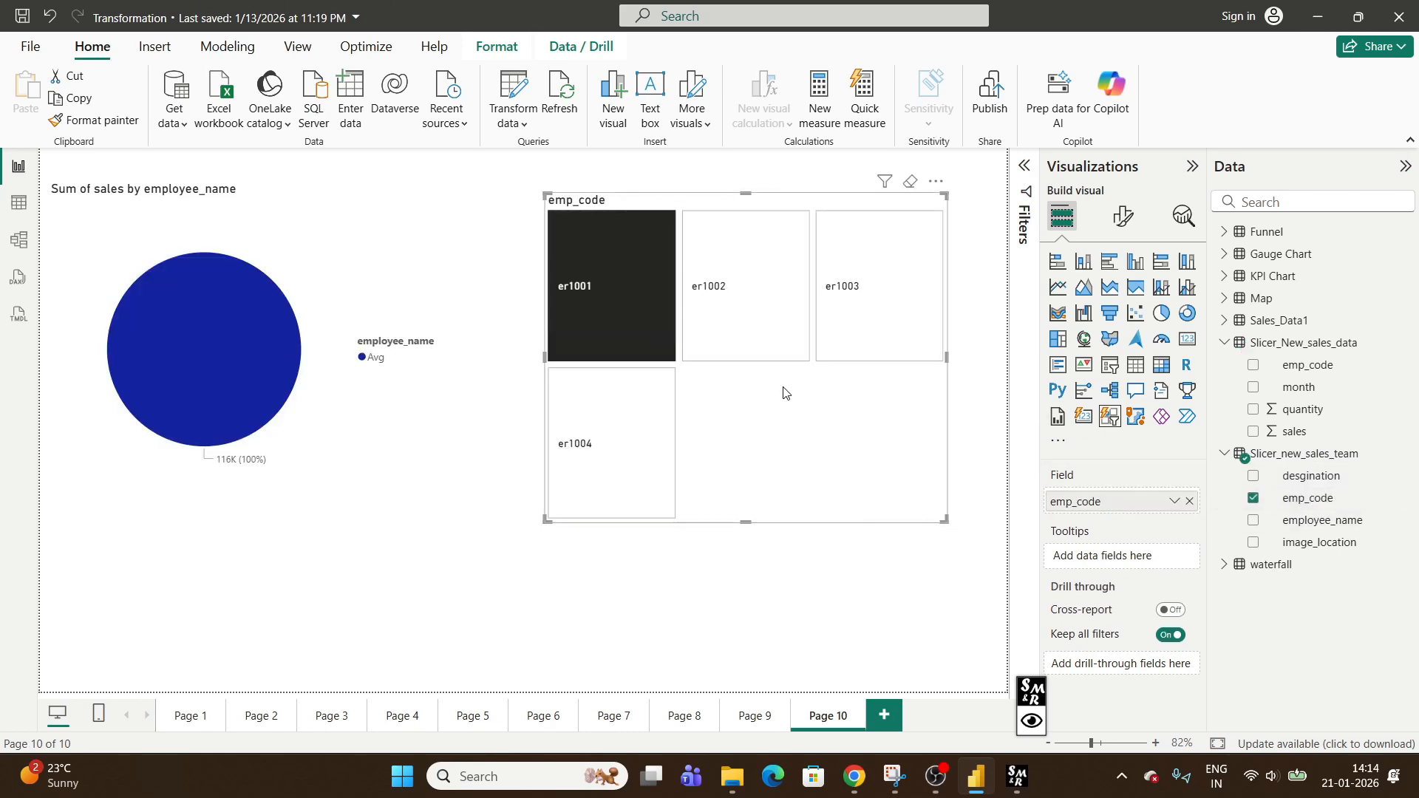
left_click(614, 296)
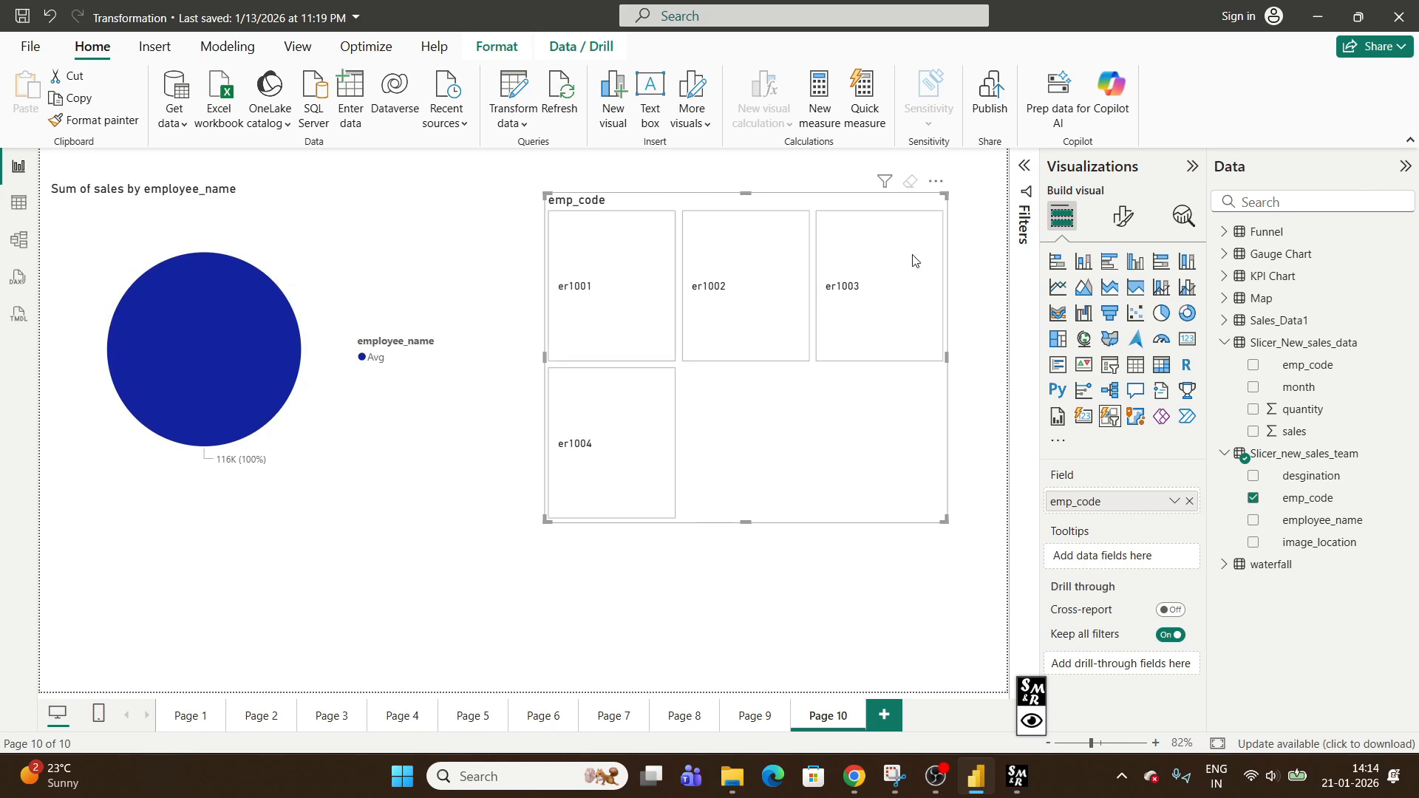
Arrange the slicer buttons in a single column with a maximum of 4 buttons shown and make the slicer narrower
left_click(1122, 216)
left_click(1086, 381)
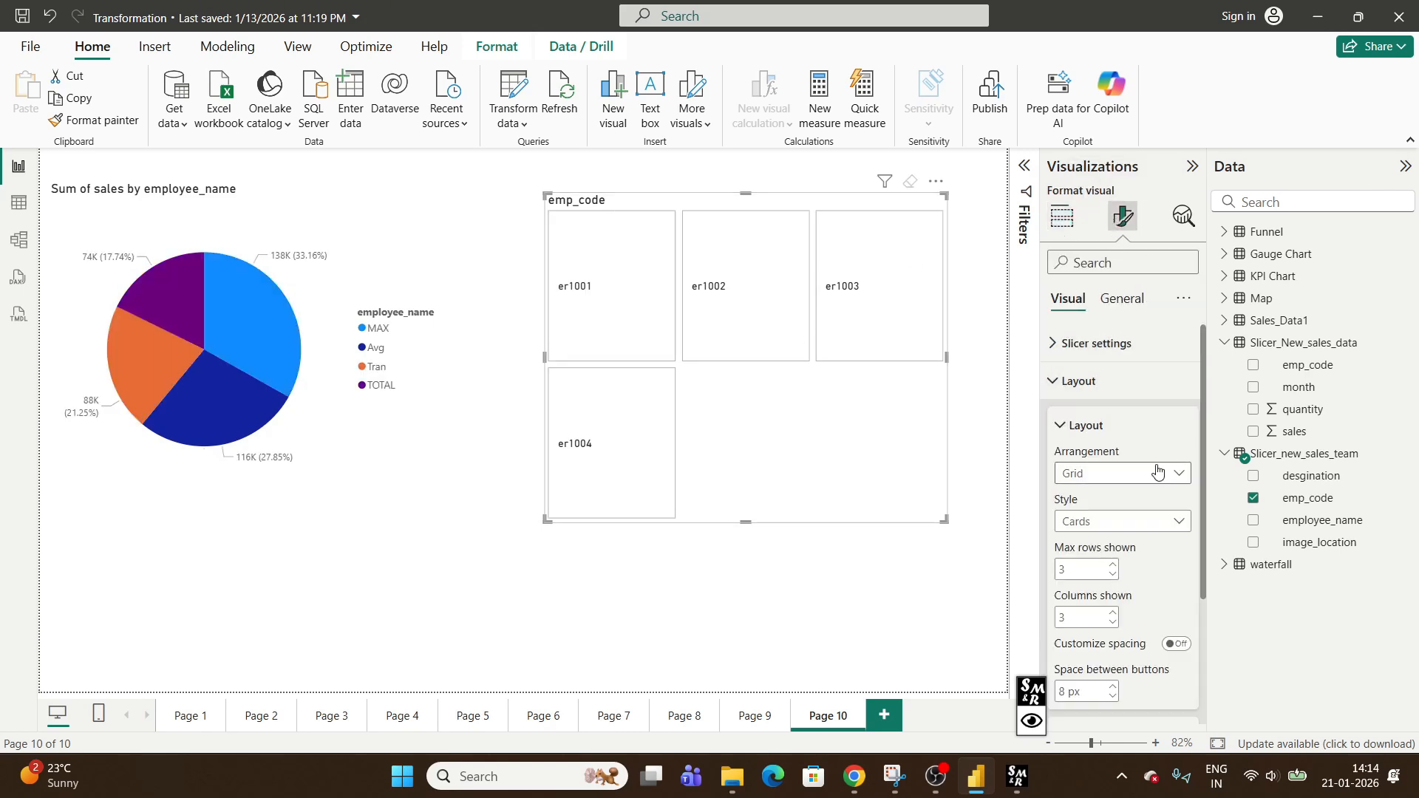
left_click(1123, 473)
left_click(1122, 497)
scroll(1123, 517, "down", 2)
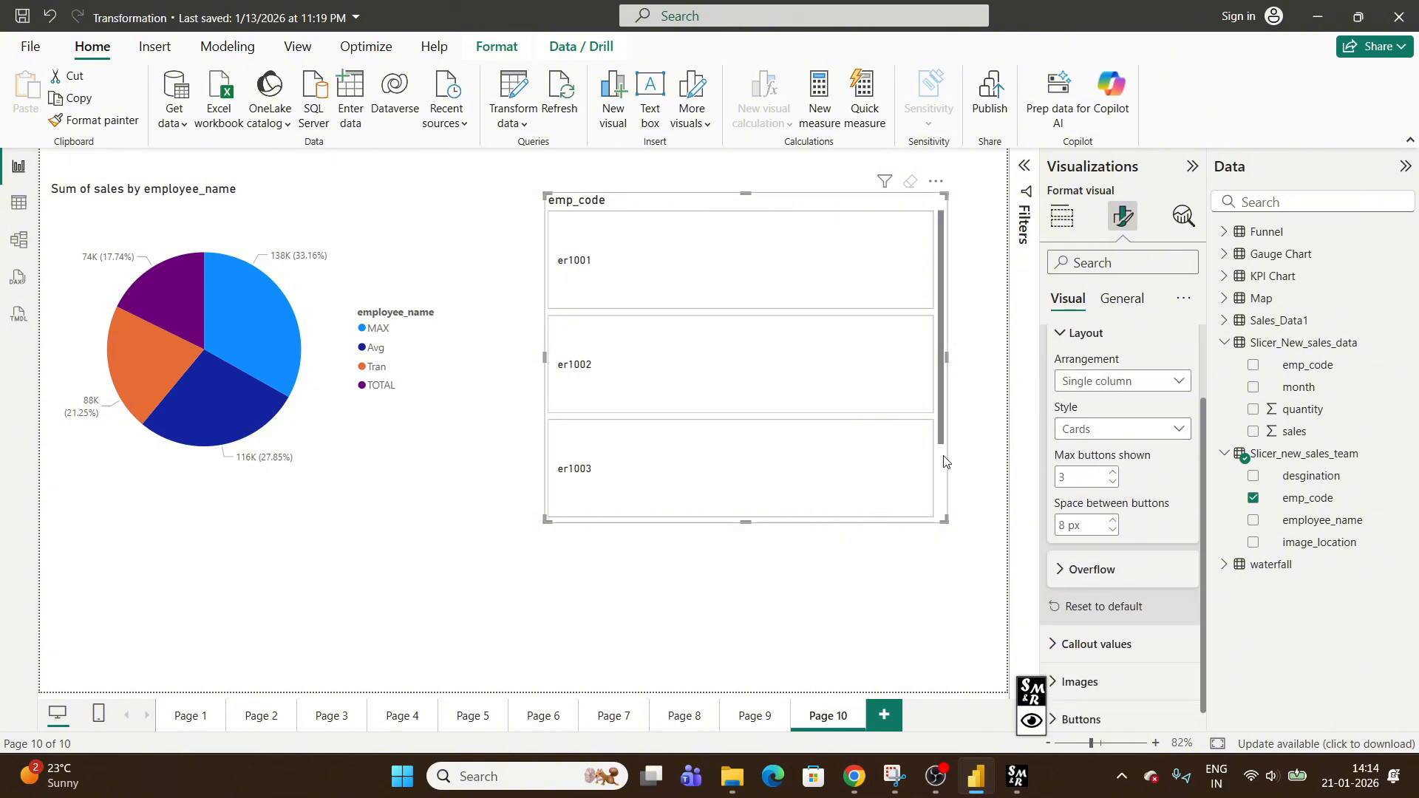
scroll(894, 379, "down", 2)
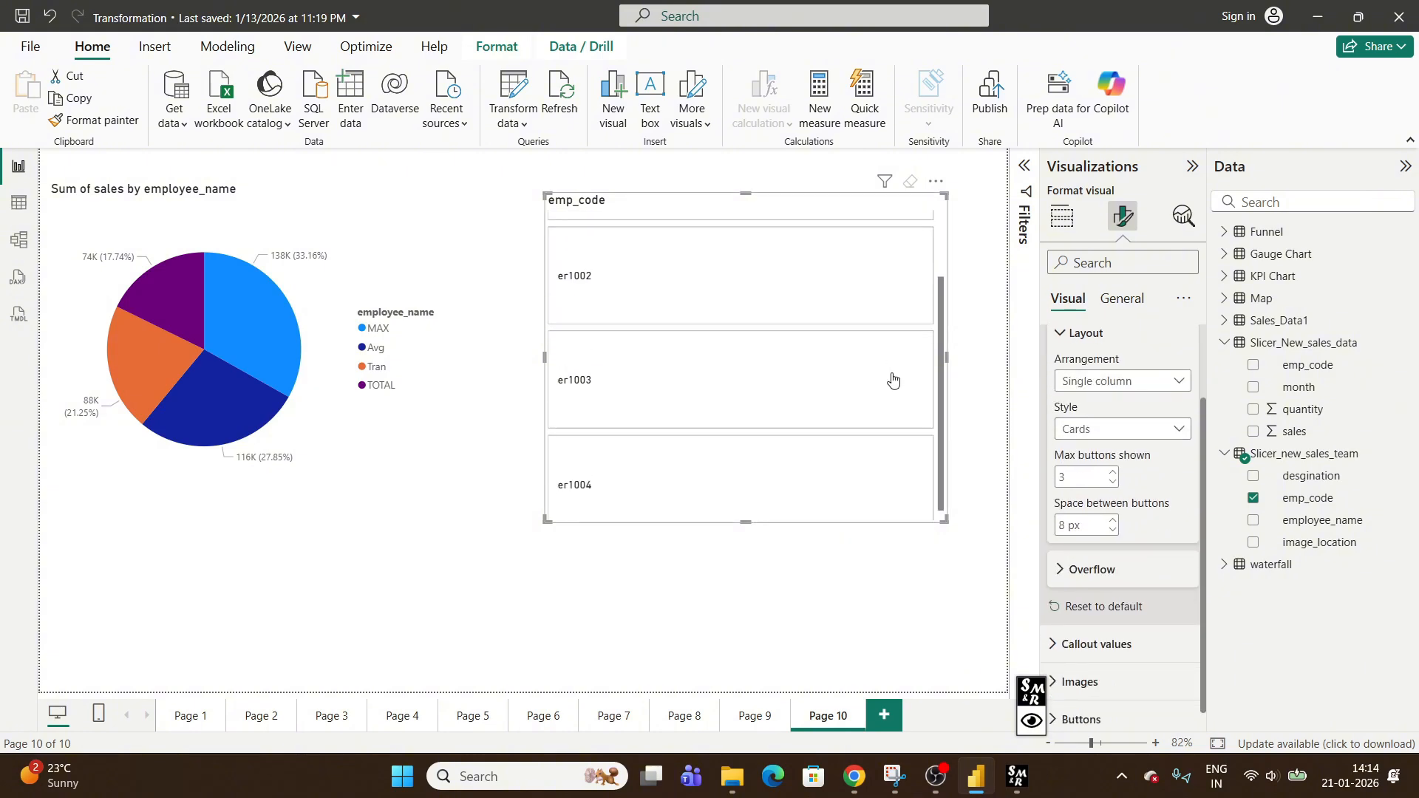
double_click(1075, 477)
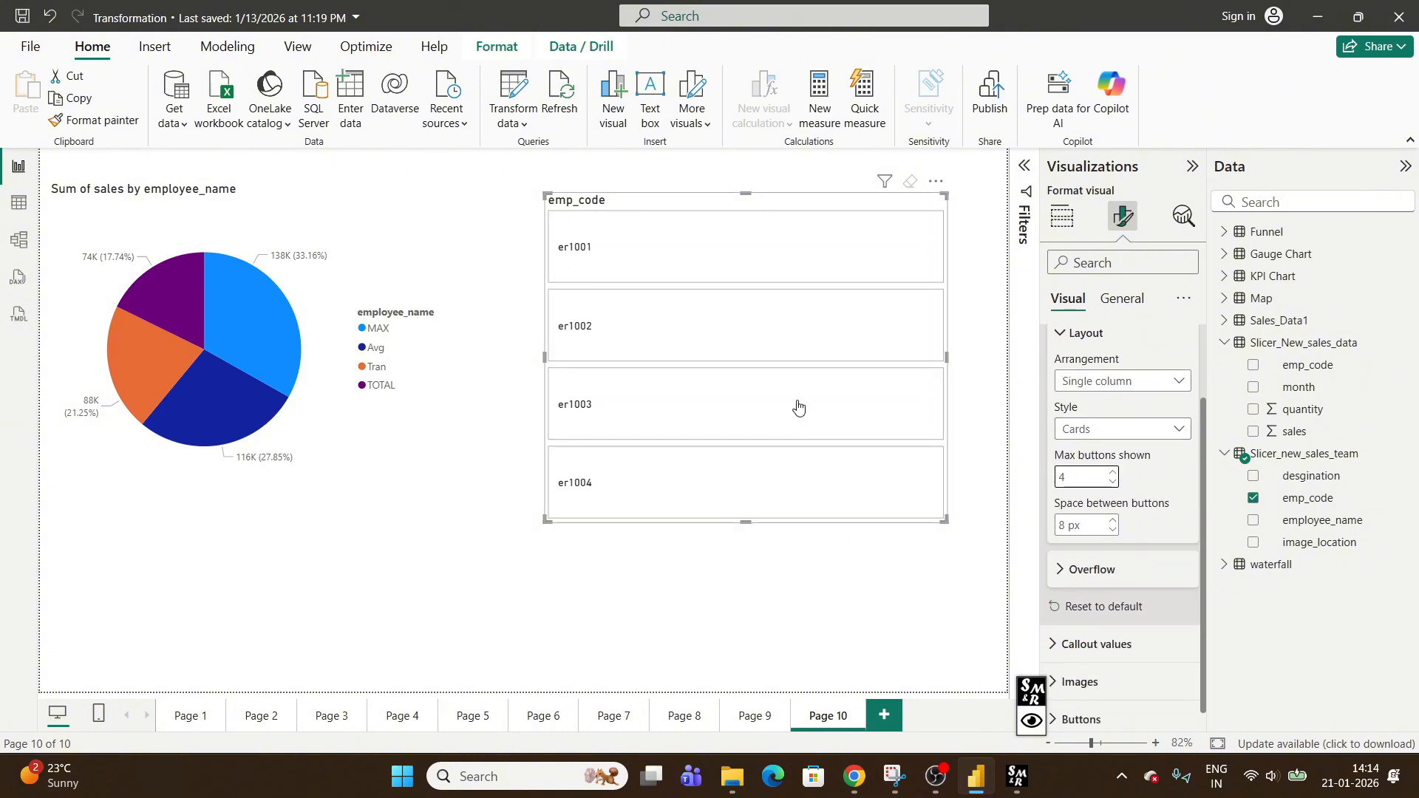
left_click_drag(947, 362, 863, 360)
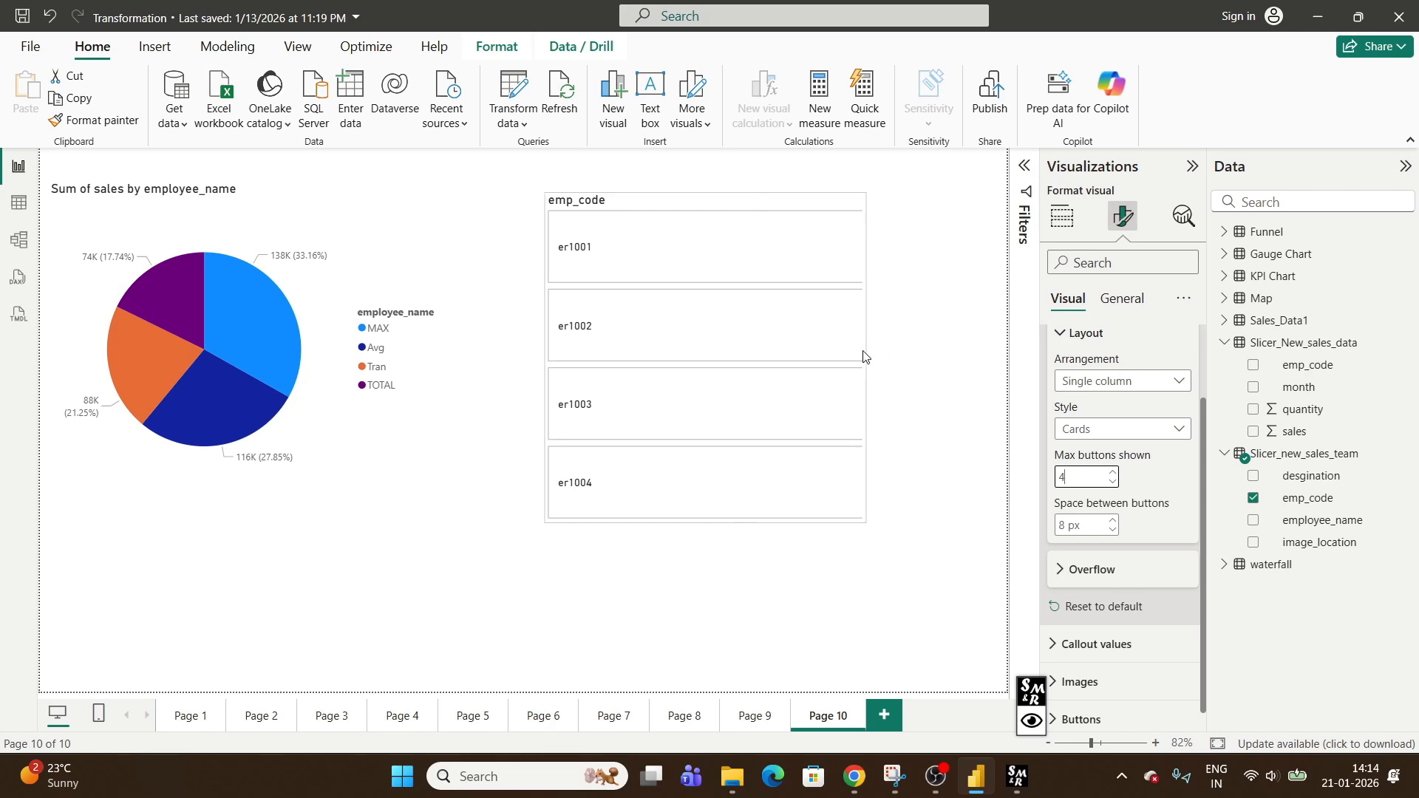
left_click(1128, 397)
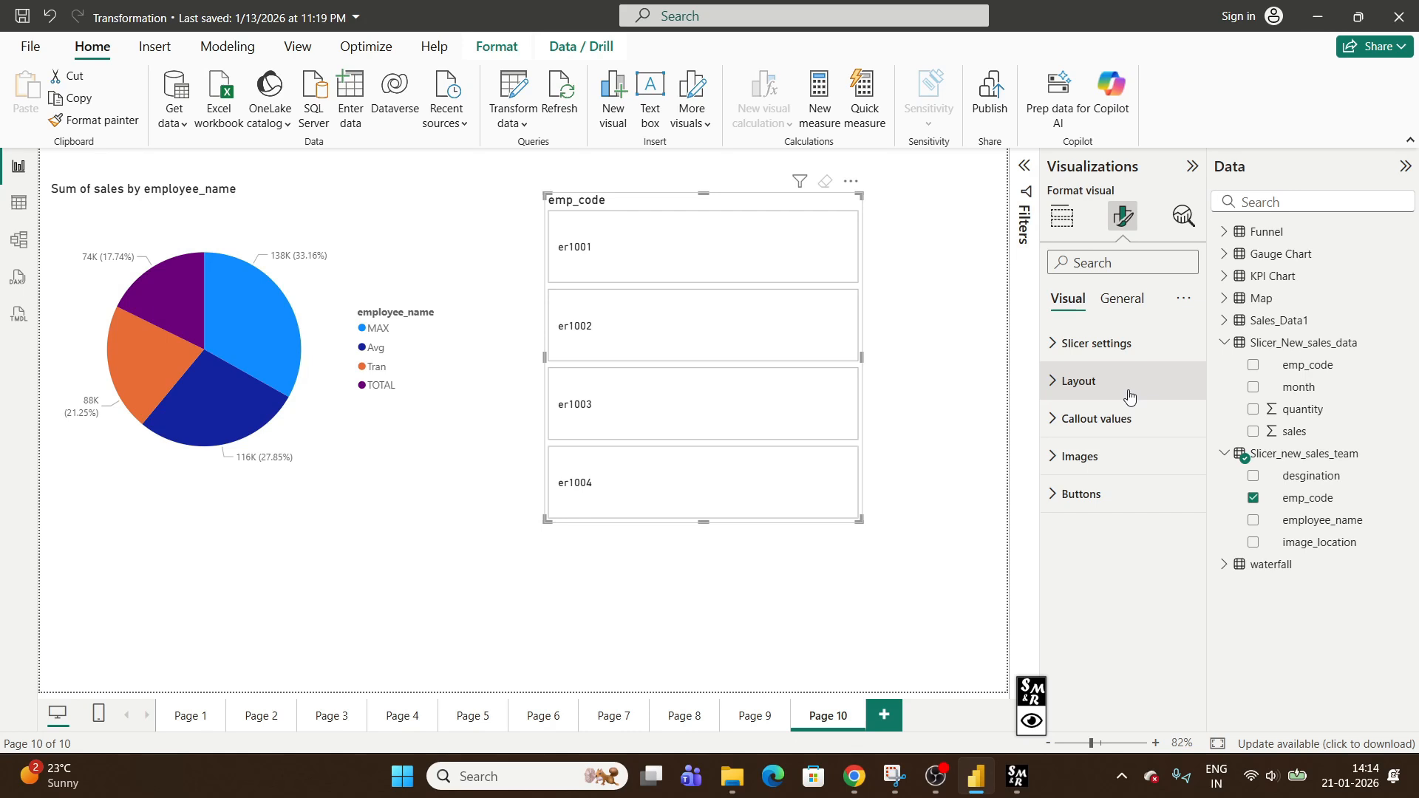
Check the image cards on Page 9 and select the emp_code slicer again on Page 10
left_click(768, 720)
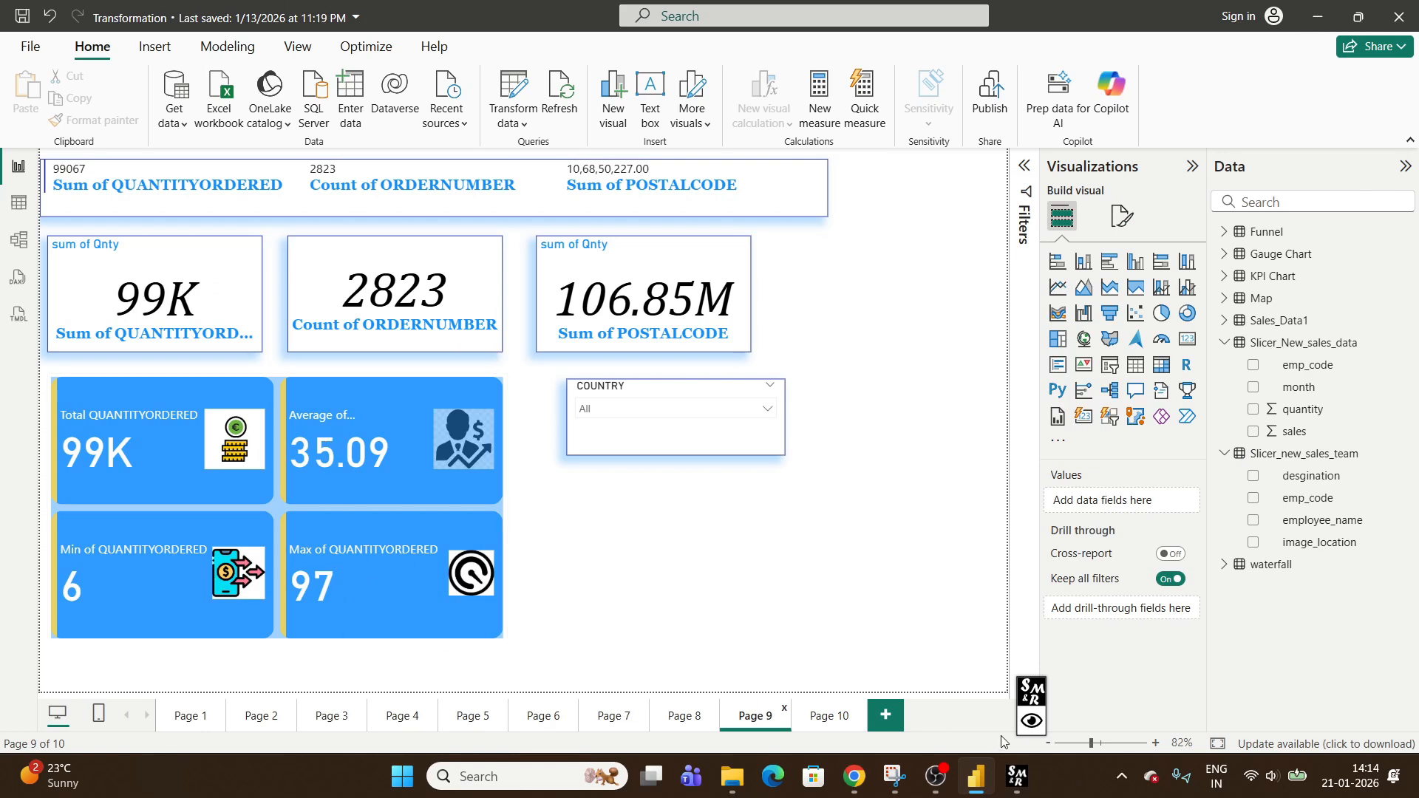
left_click(830, 716)
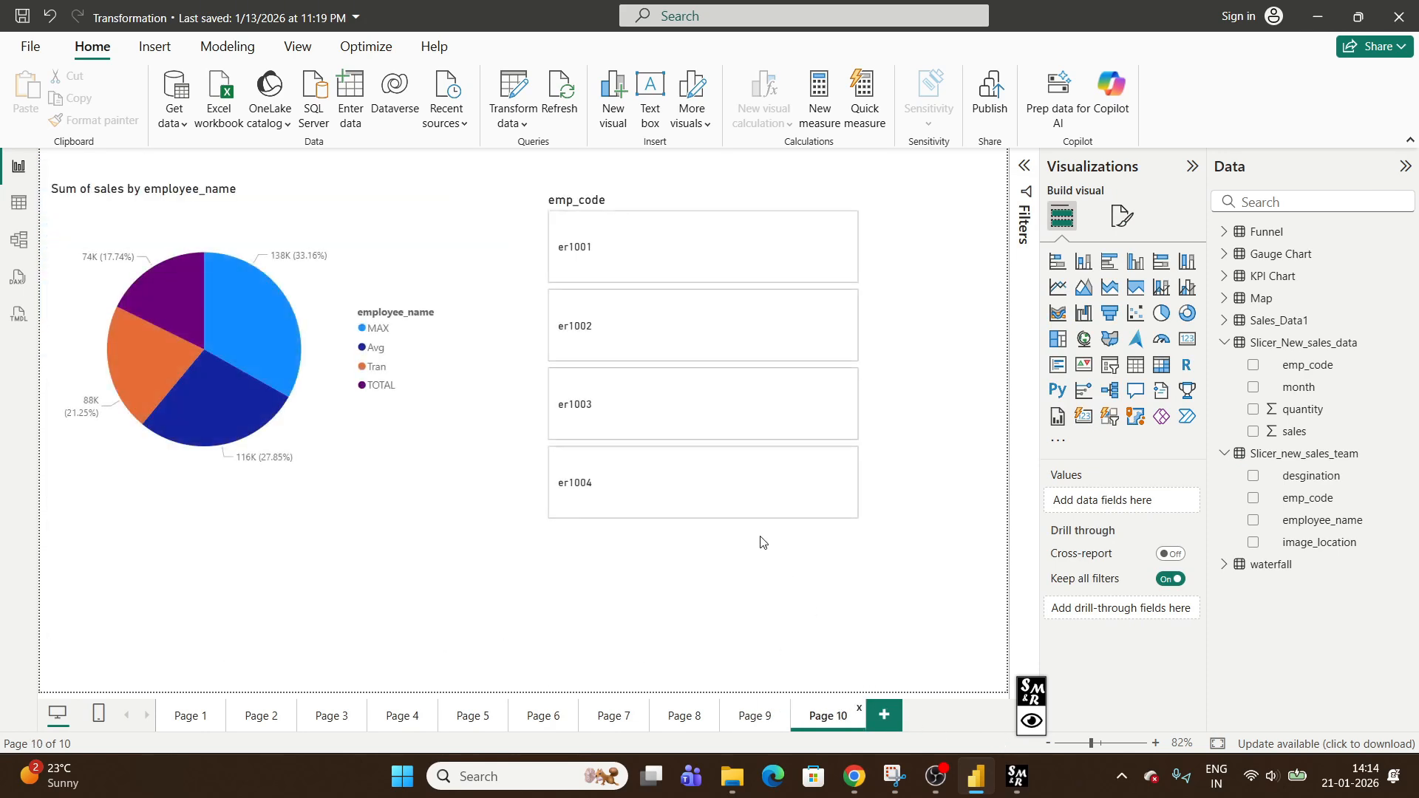
left_click(850, 414)
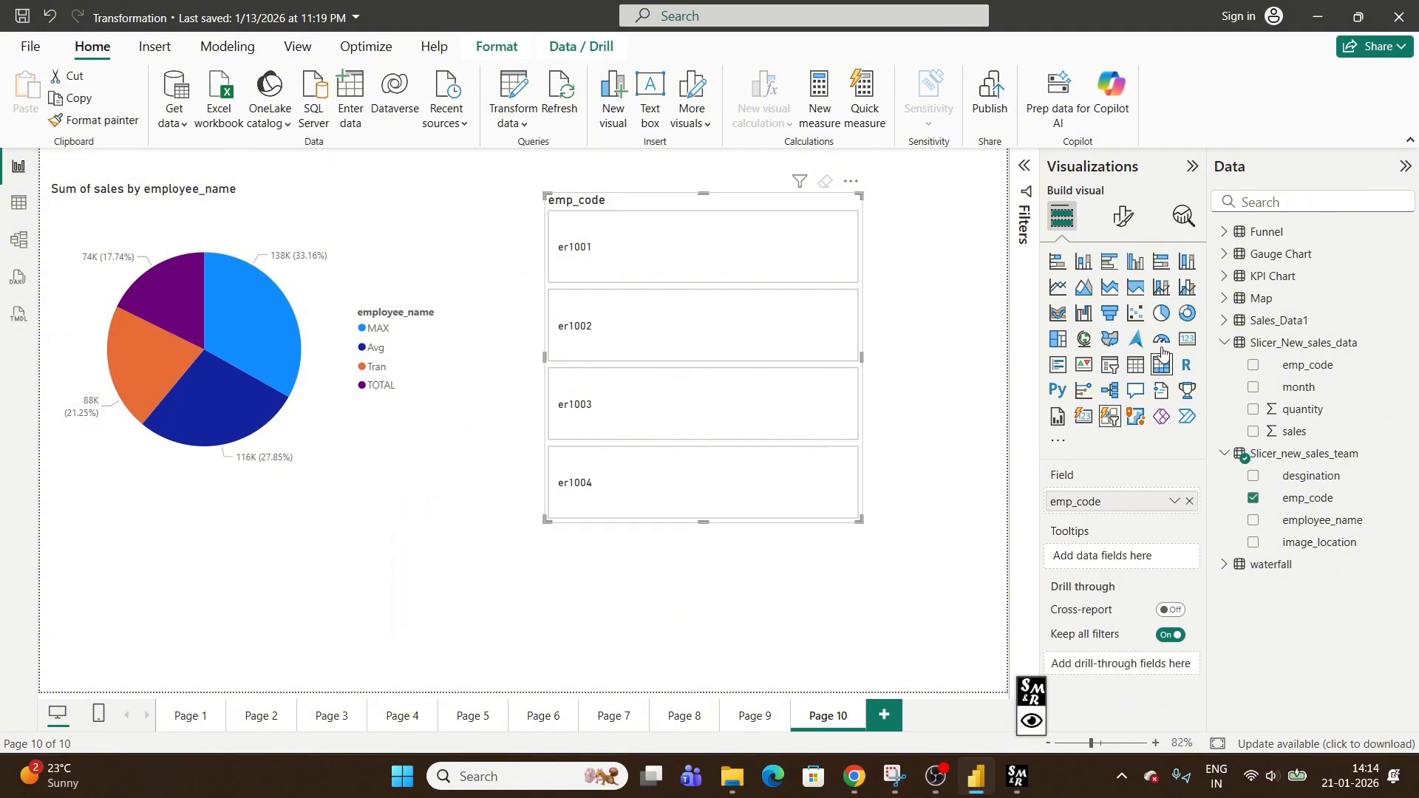
Examine the slicer's image formatting settings, including the available button states and image fit options
left_click(1122, 216)
left_click(1080, 456)
scroll(1136, 477, "down", 3)
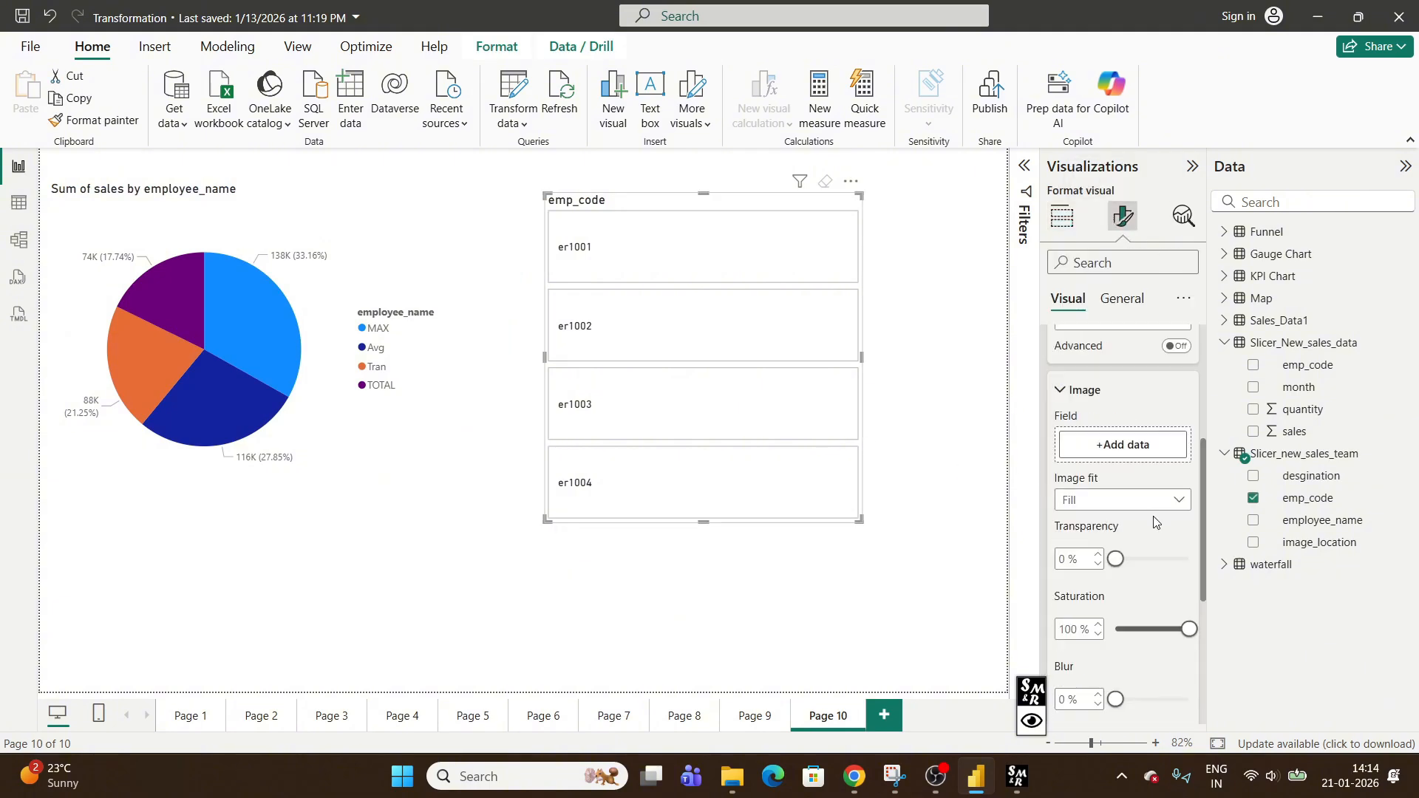
scroll(1136, 477, "up", 1)
scroll(1136, 476, "up", 3)
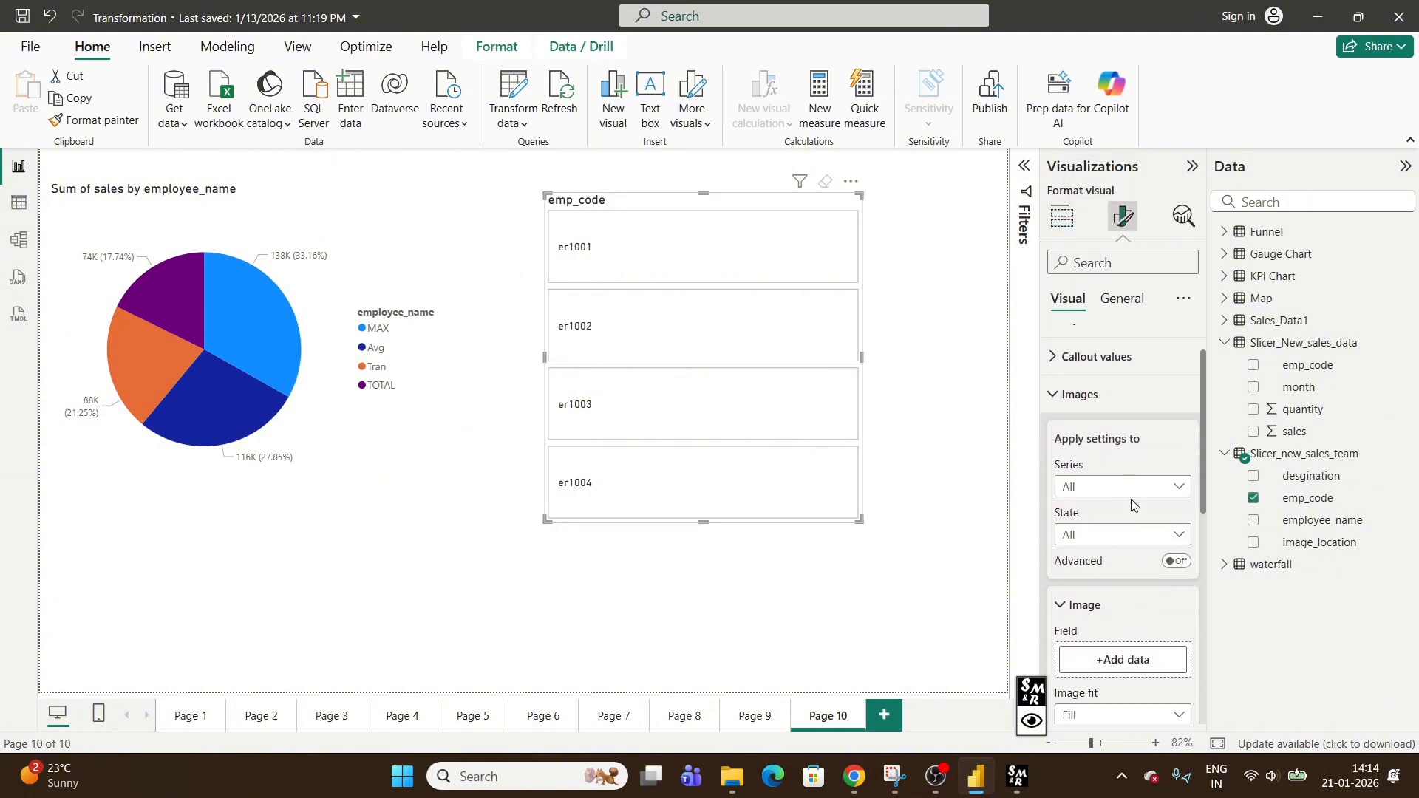
left_click(1115, 504)
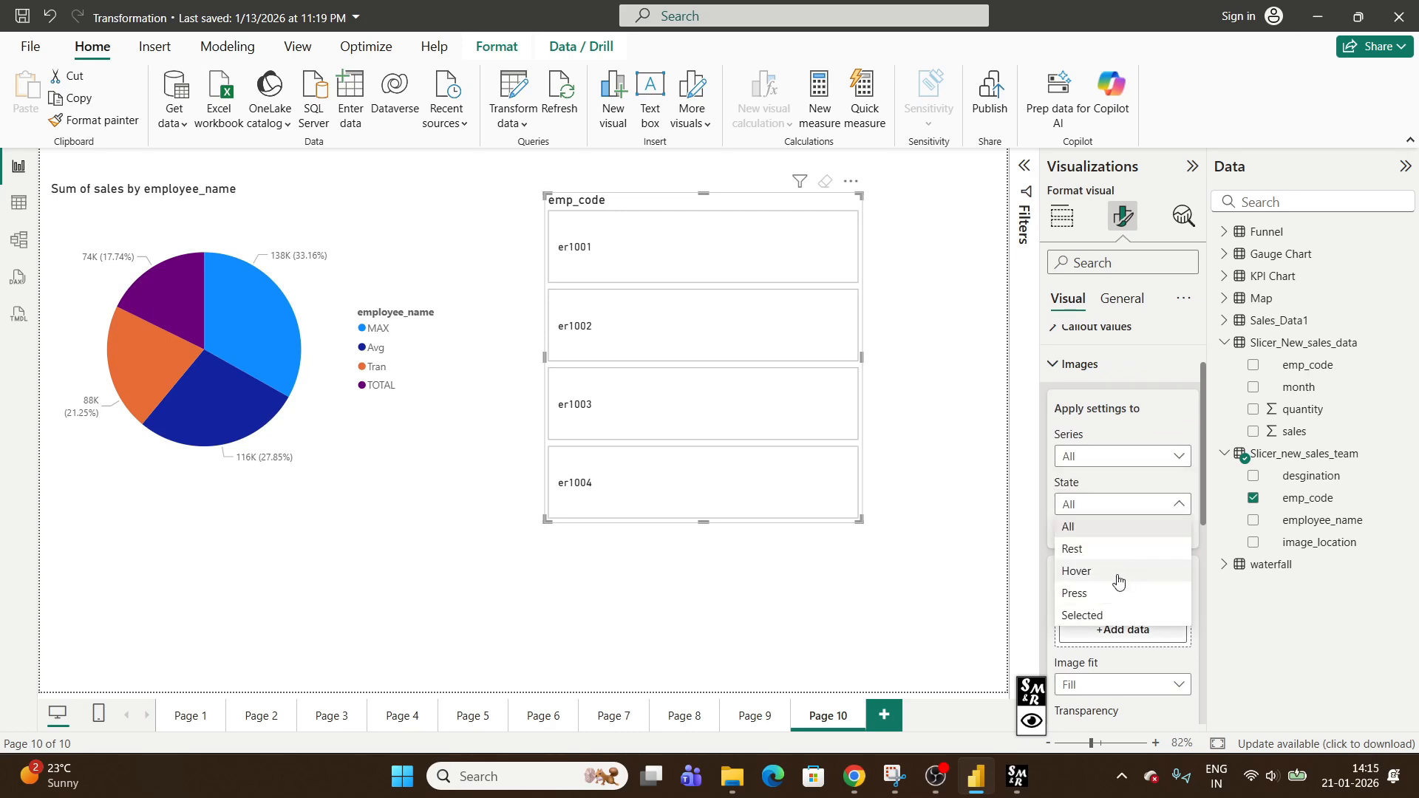
left_click(1082, 615)
scroll(1149, 437, "down", 3)
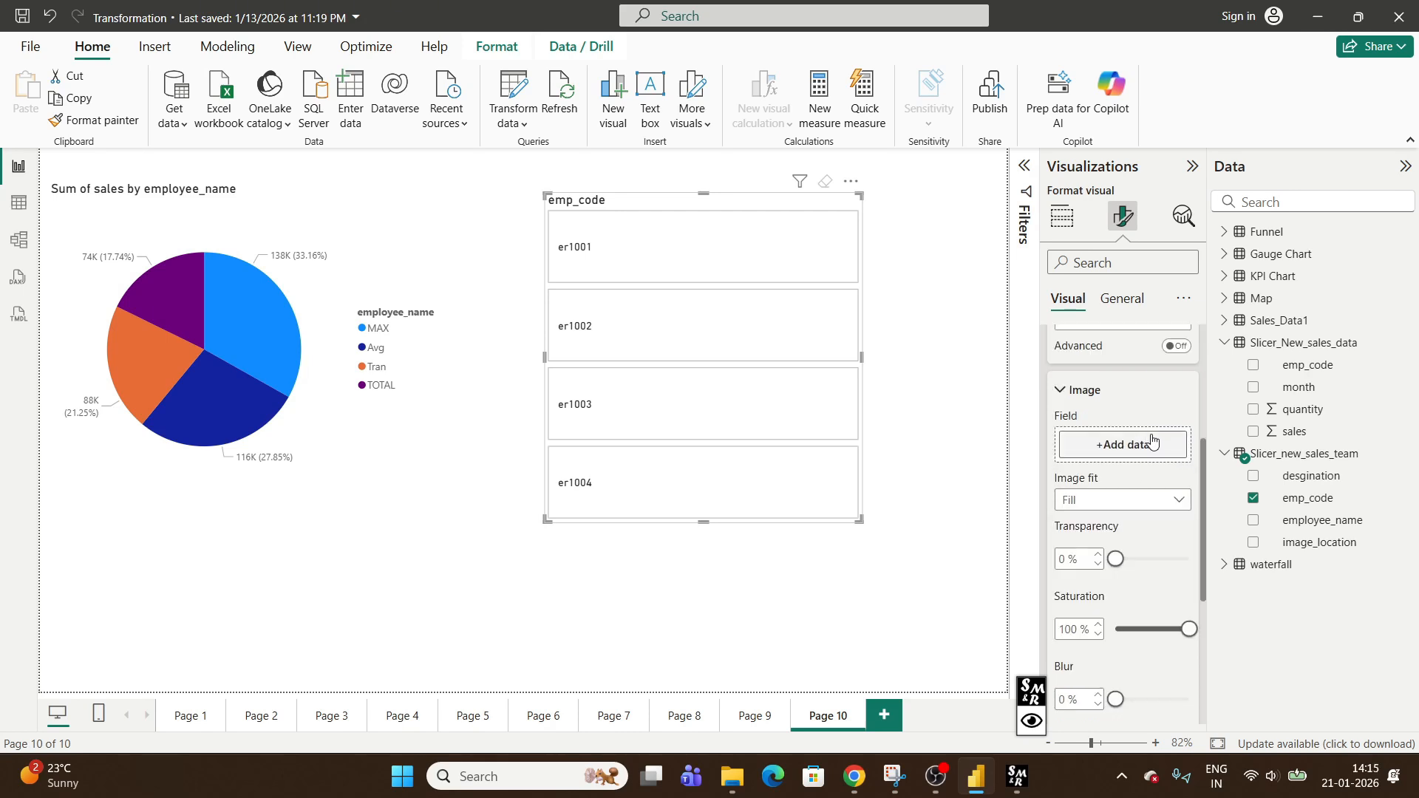
scroll(1152, 441, "down", 1)
left_click(1122, 407)
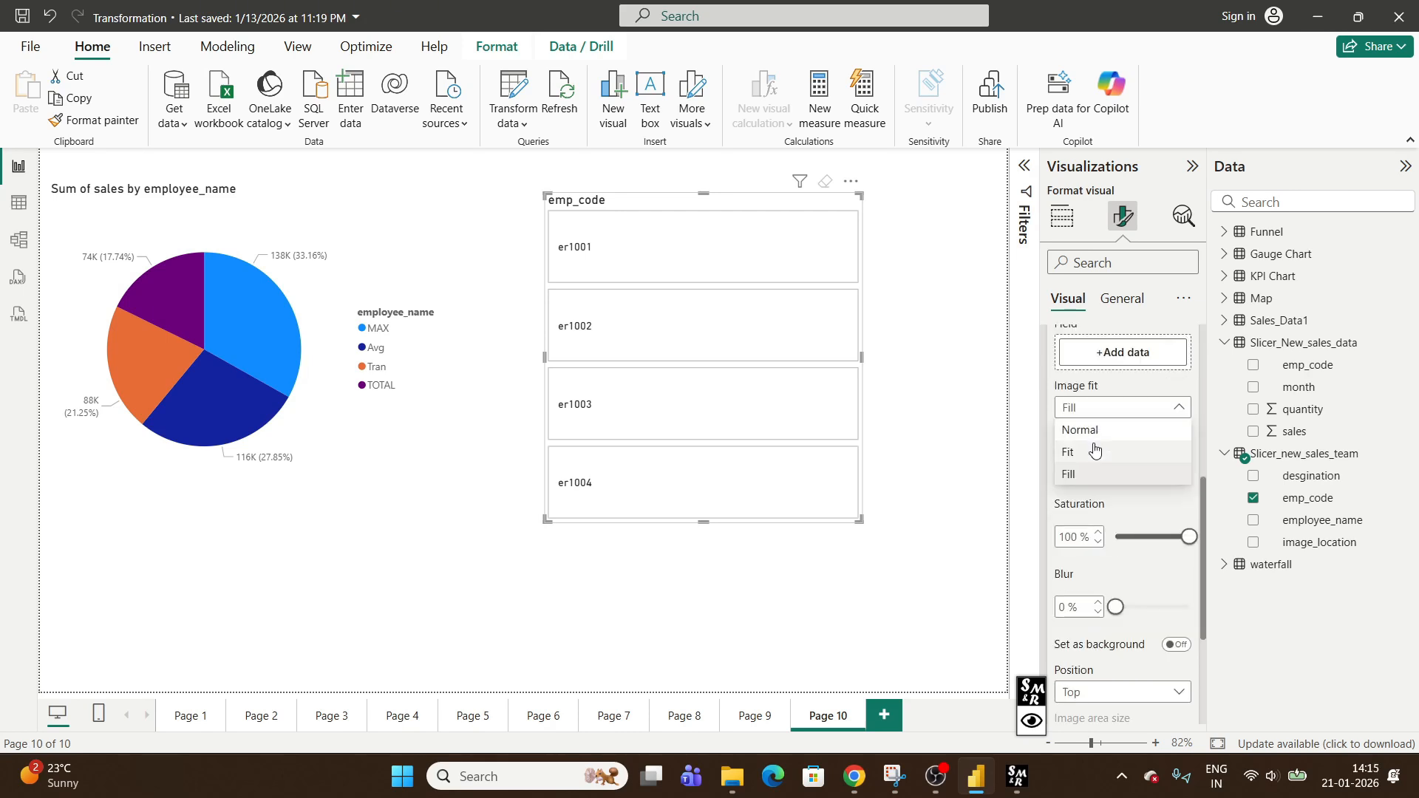
left_click(1122, 390)
scroll(1123, 391, "up", 2)
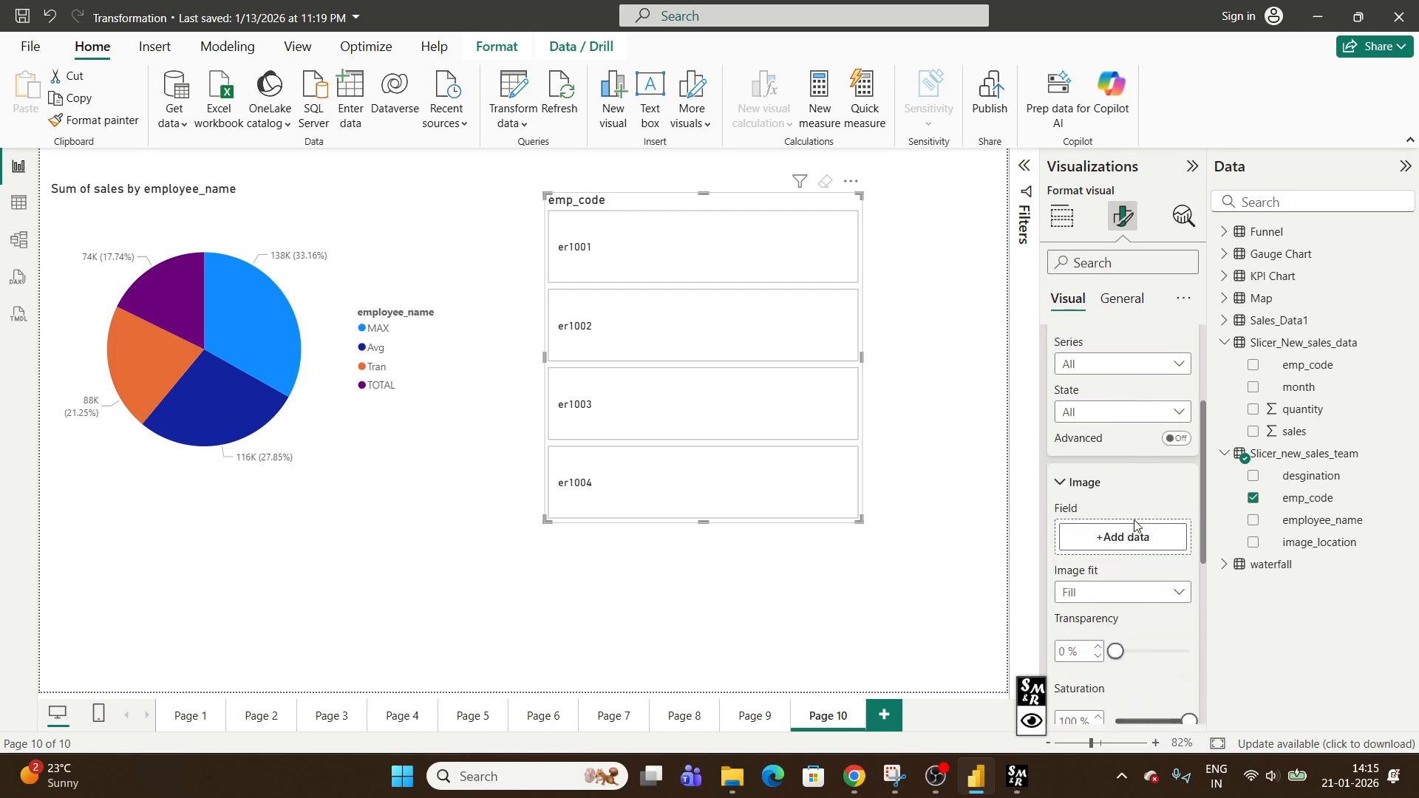
Set image_location from Slicer_new_sales_team as the image field for the slicer buttons
left_click(1131, 536)
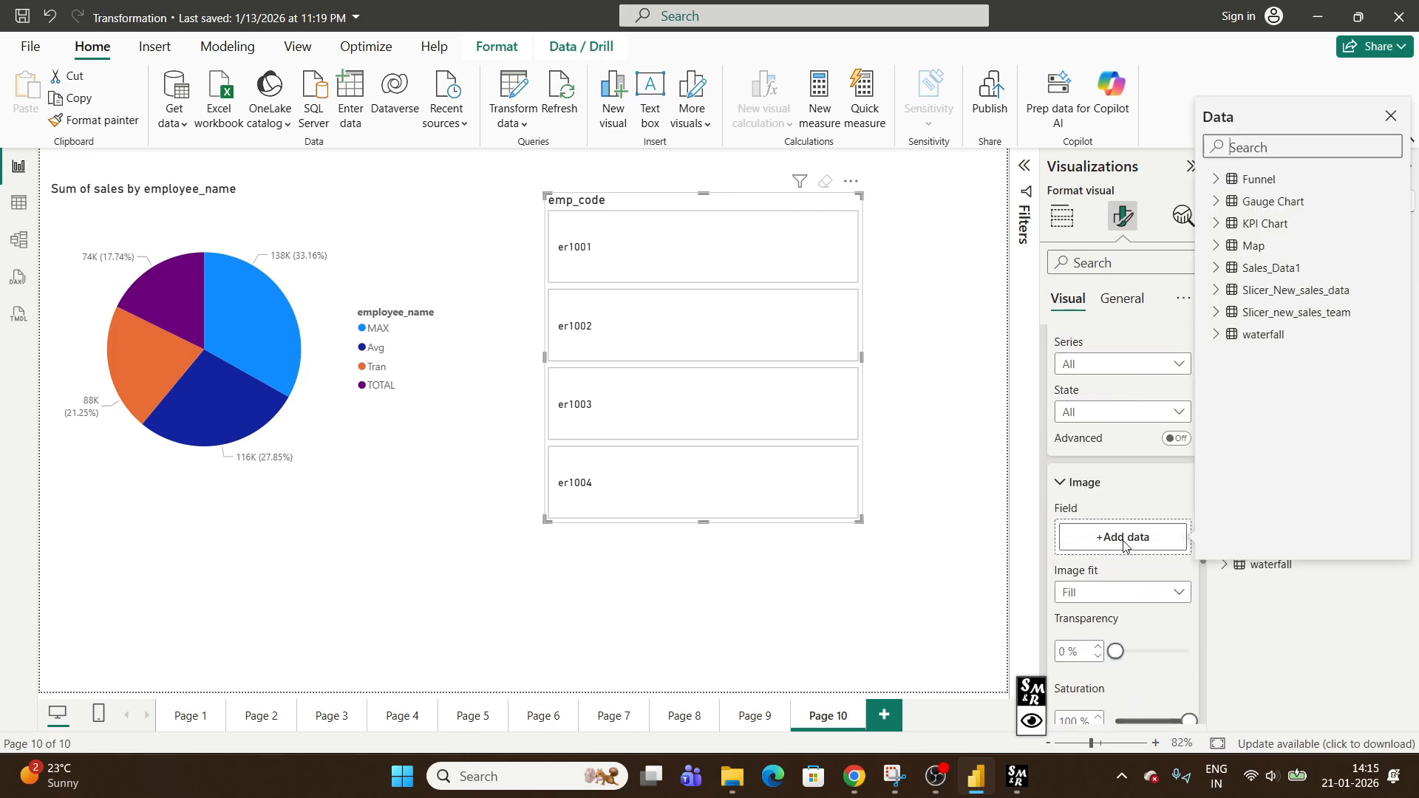
left_click(1244, 323)
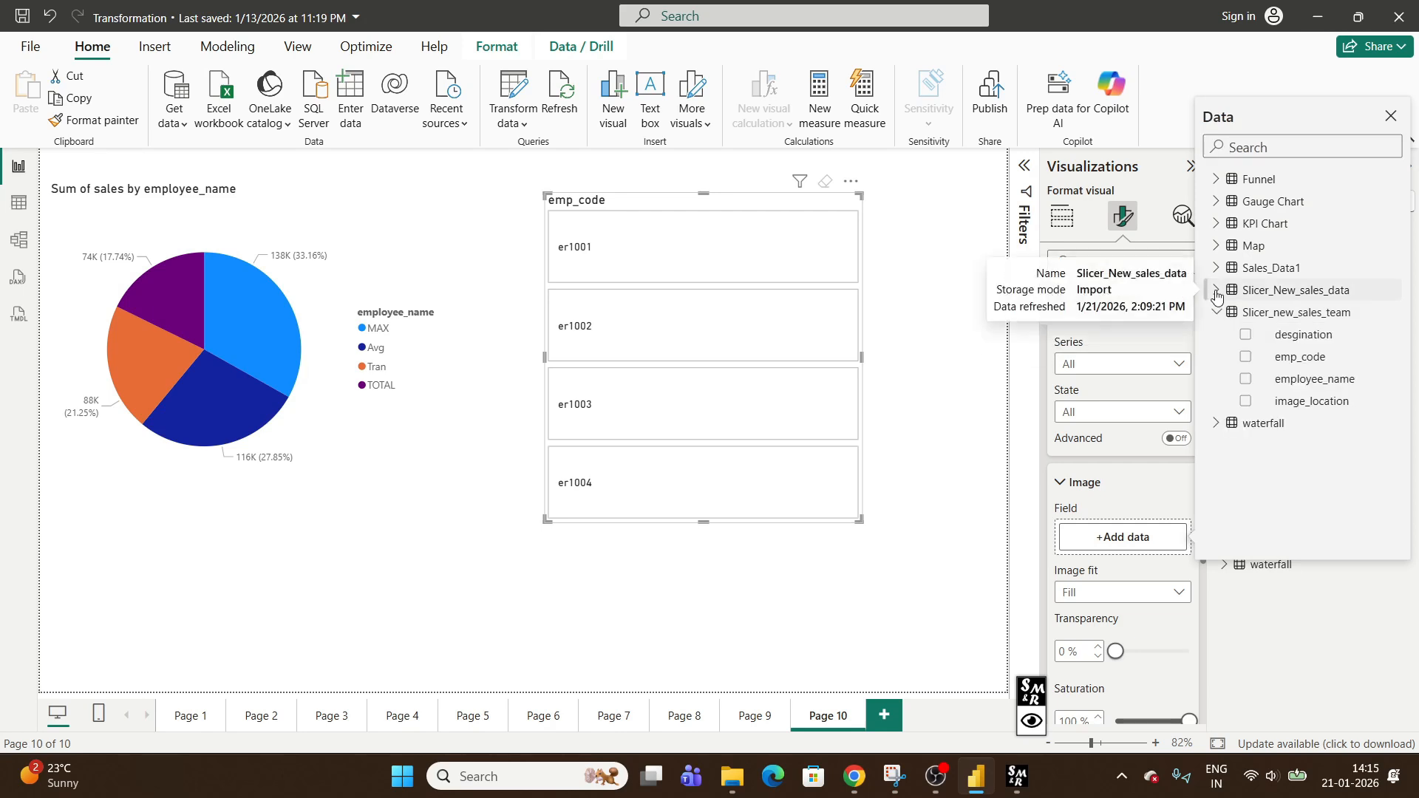
left_click(1216, 291)
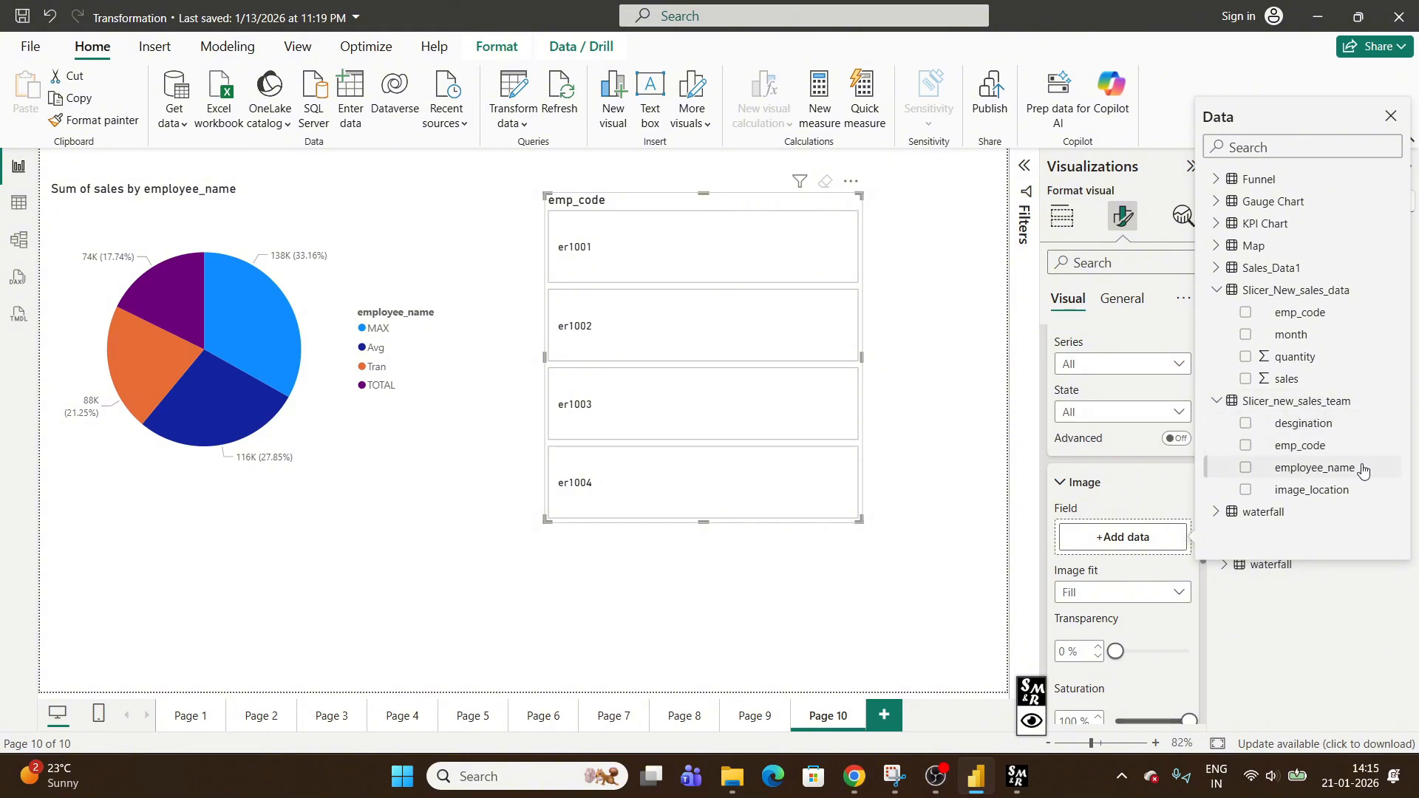
left_click(1273, 490)
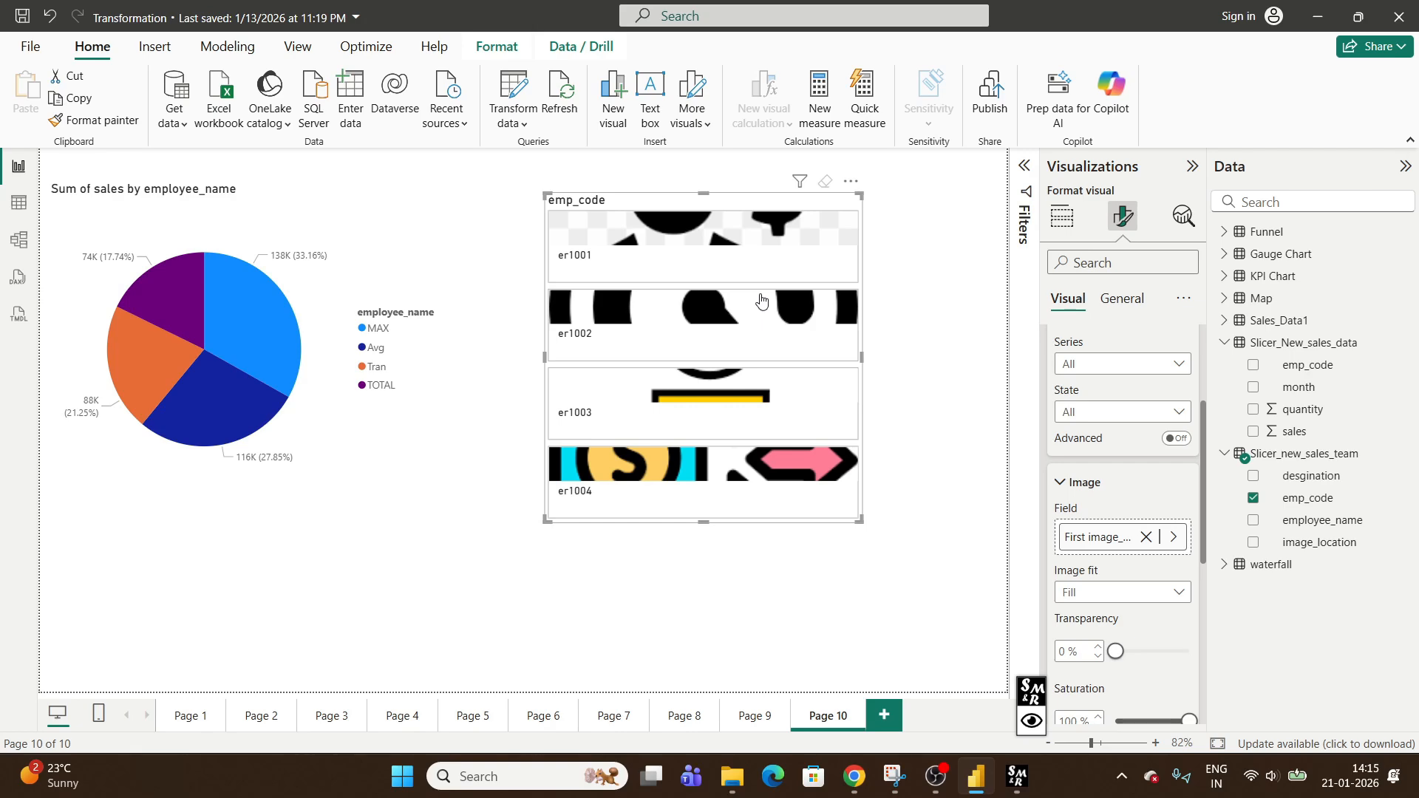
Check the data category of the image_location column in the Slicer_new_sales_team table and return to the report
left_click(20, 202)
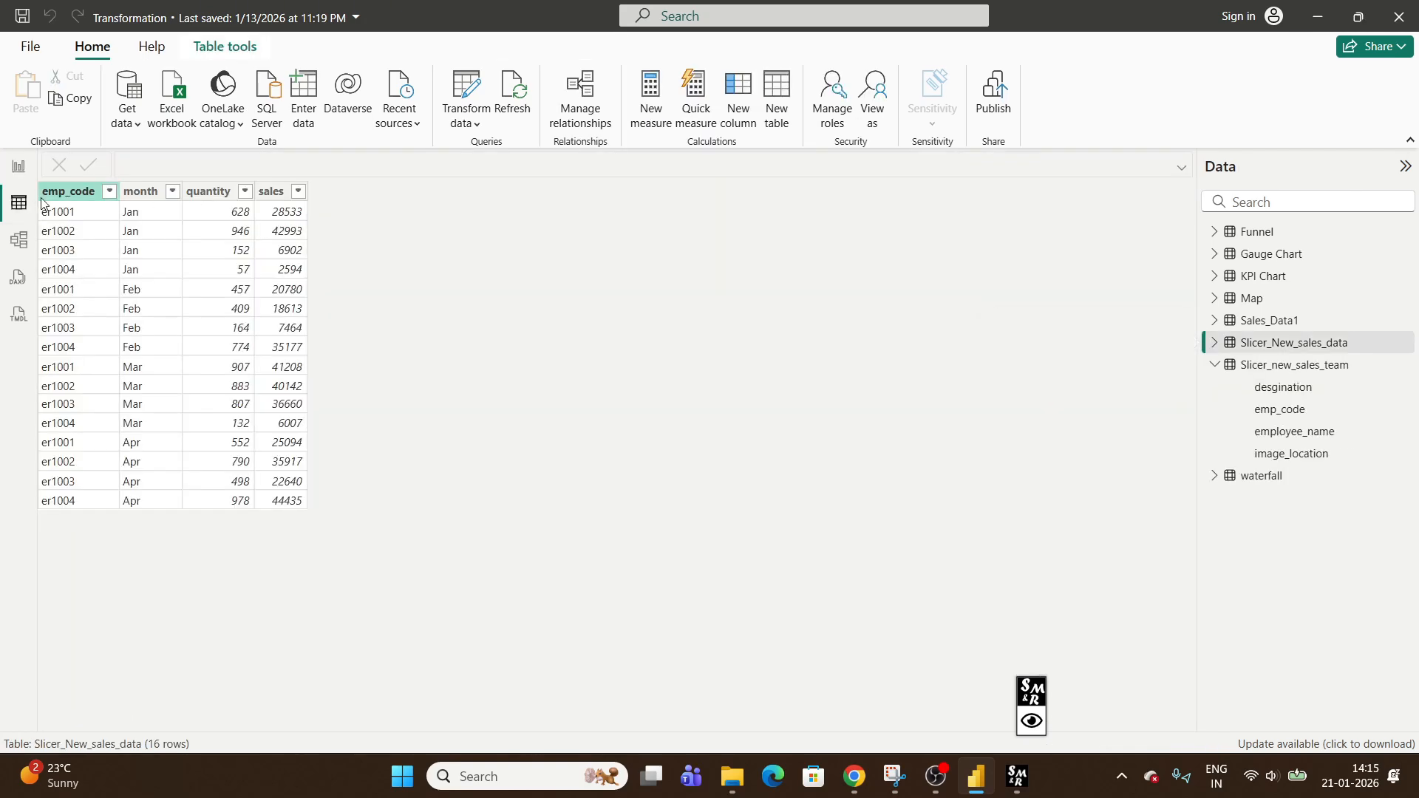
left_click(1289, 365)
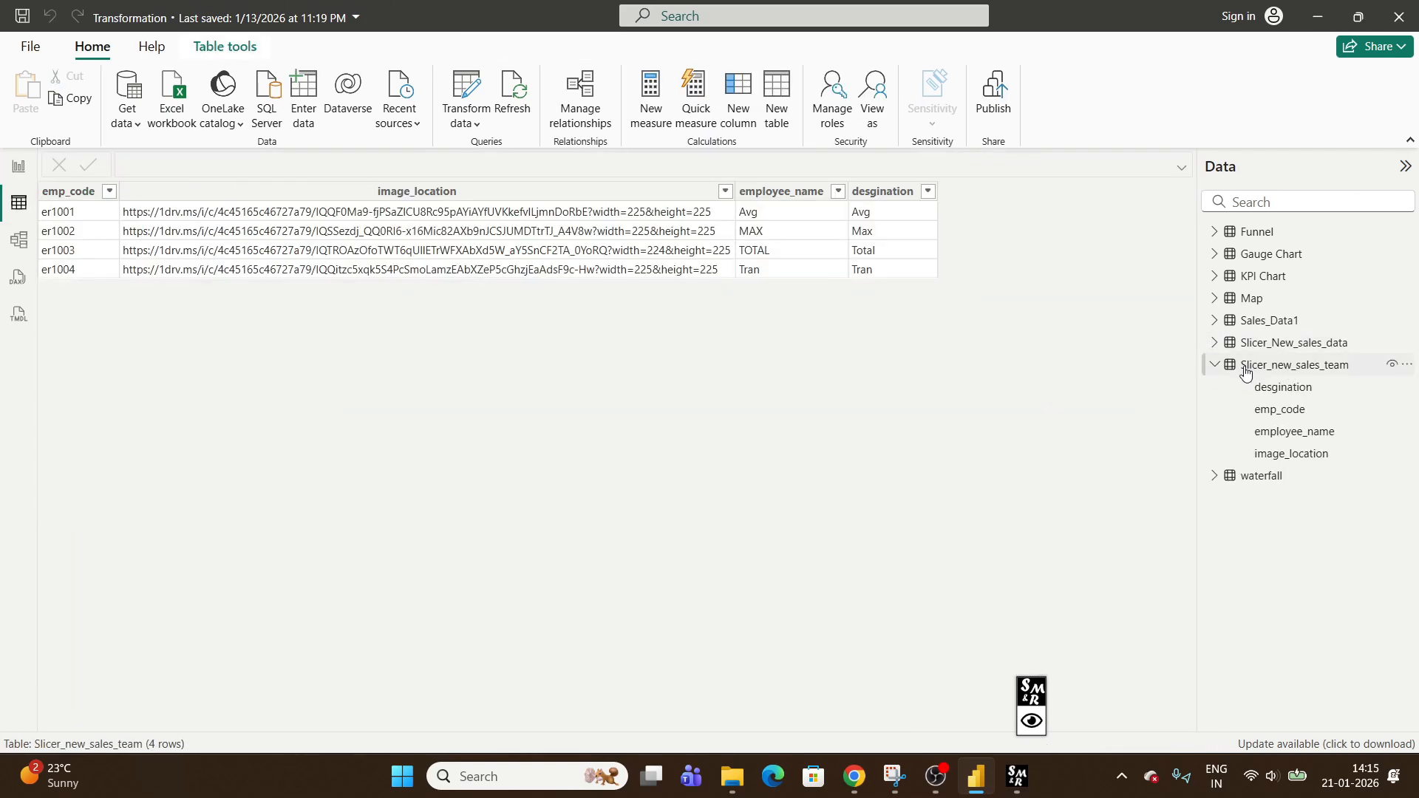
left_click(466, 227)
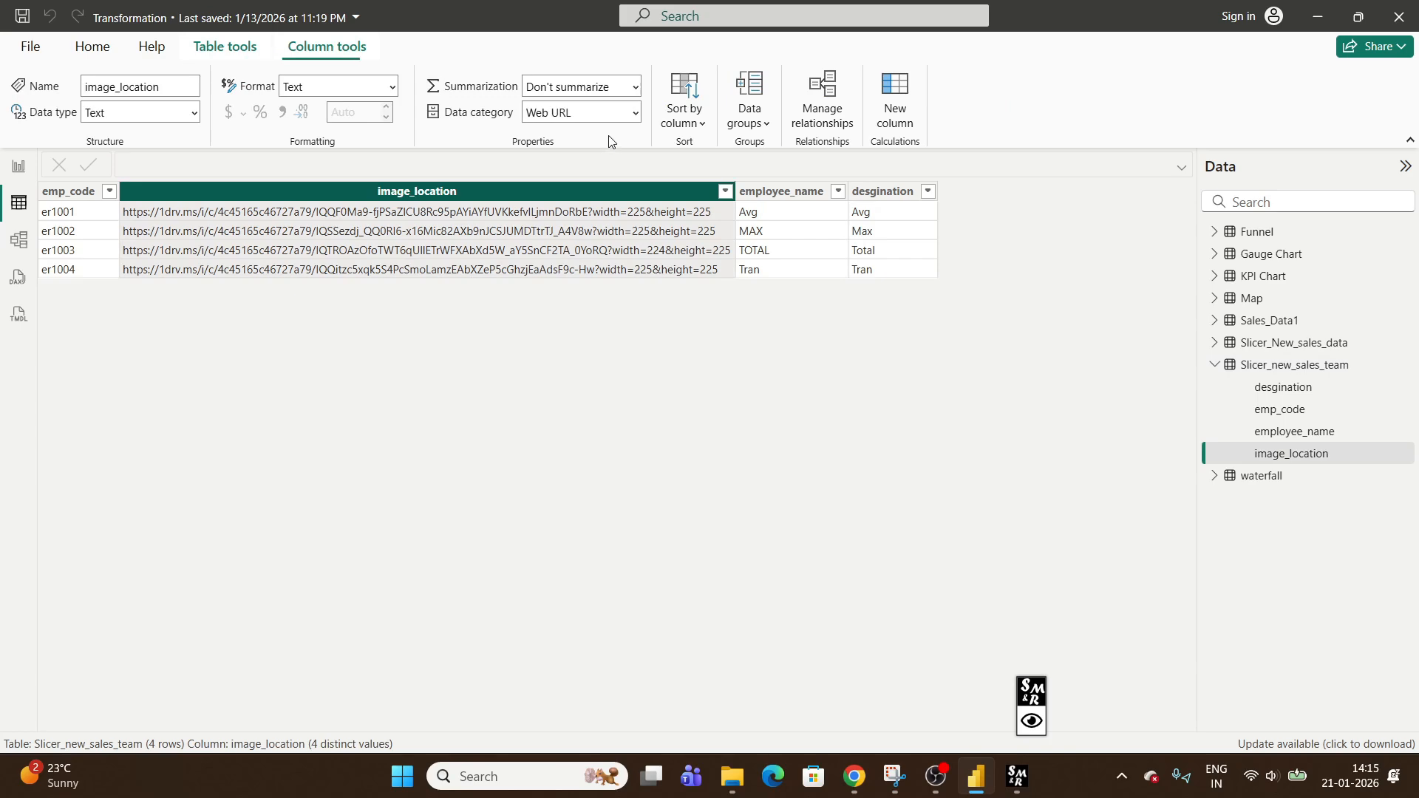
left_click(21, 169)
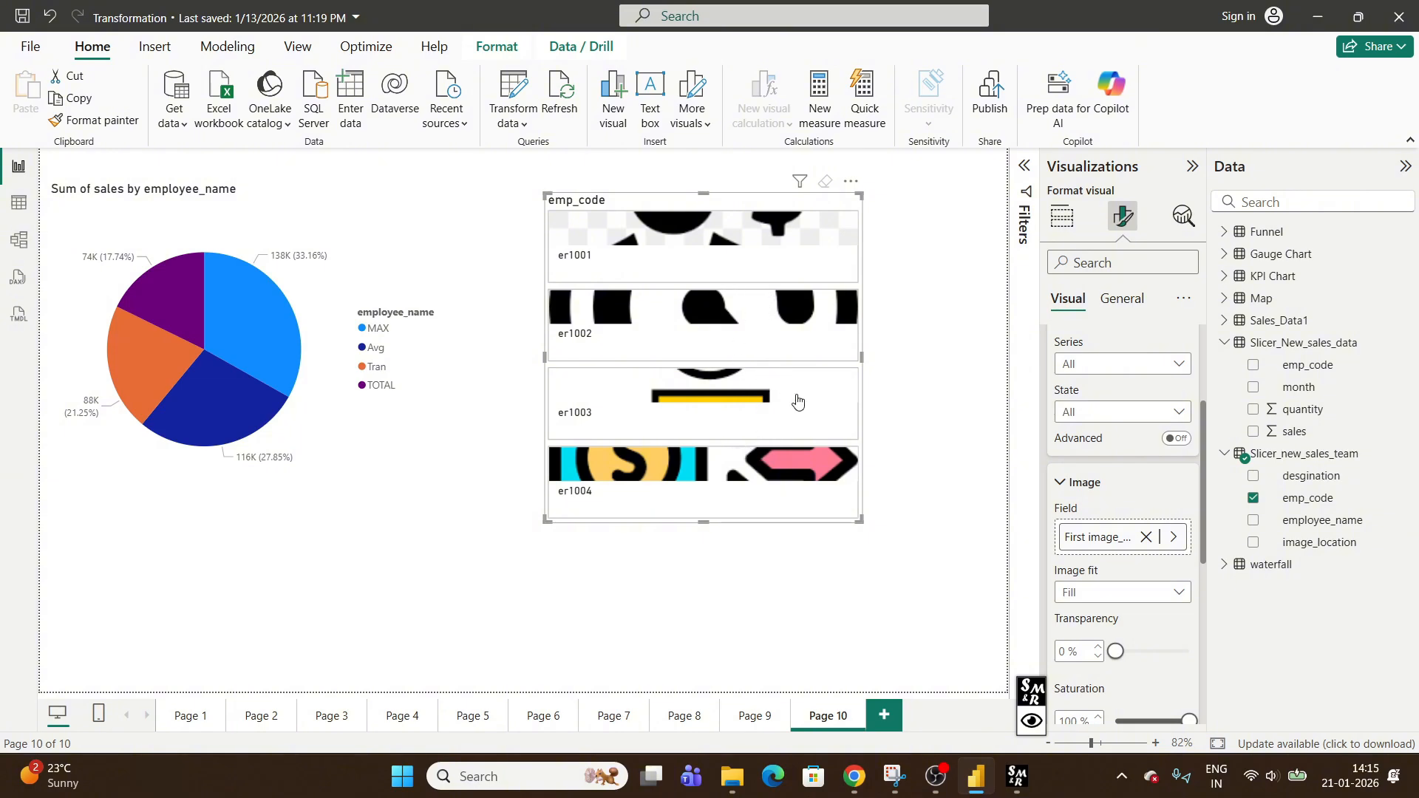
Try the Fit option for the slicer button images and set the image fit to Normal
left_click(1114, 594)
left_click(1108, 635)
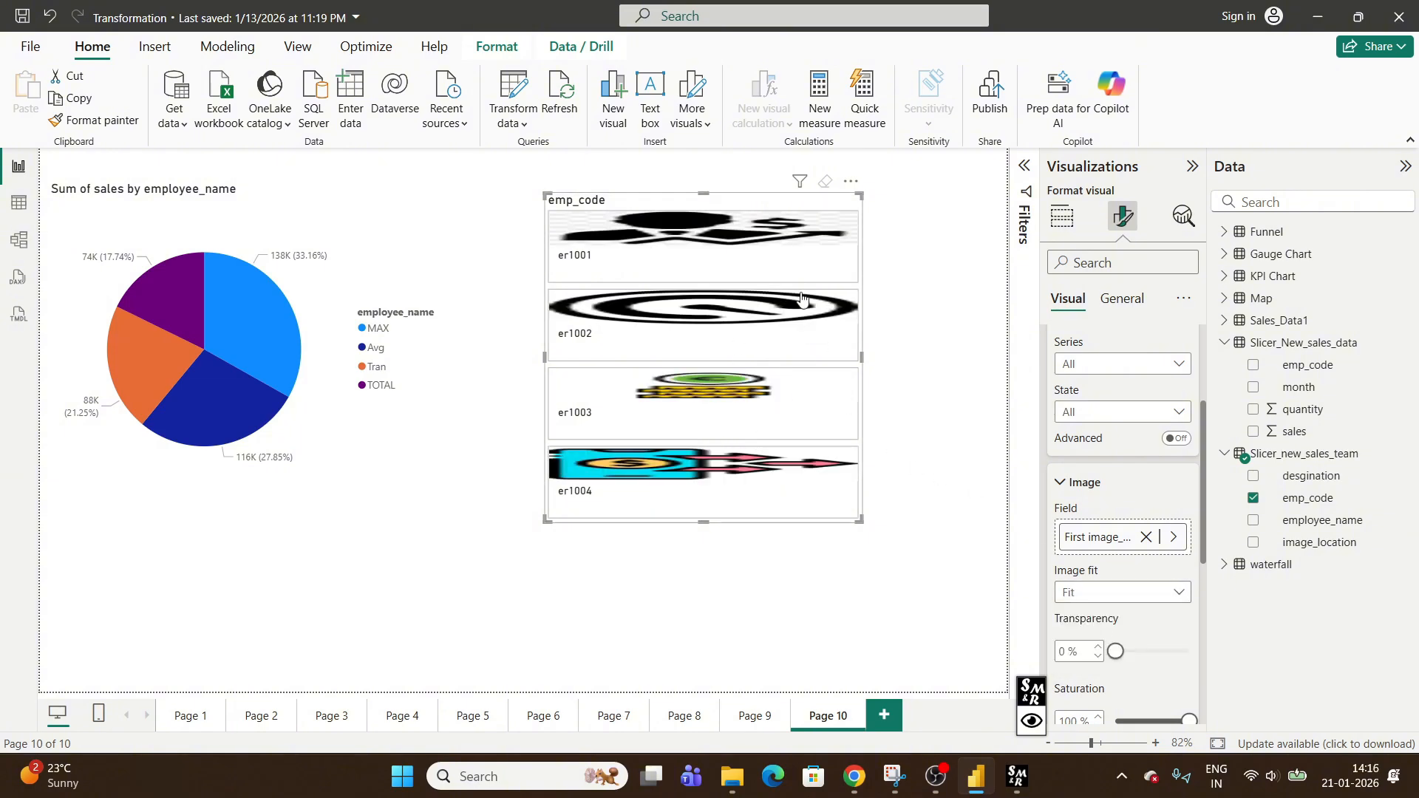
left_click(1116, 592)
left_click(1105, 623)
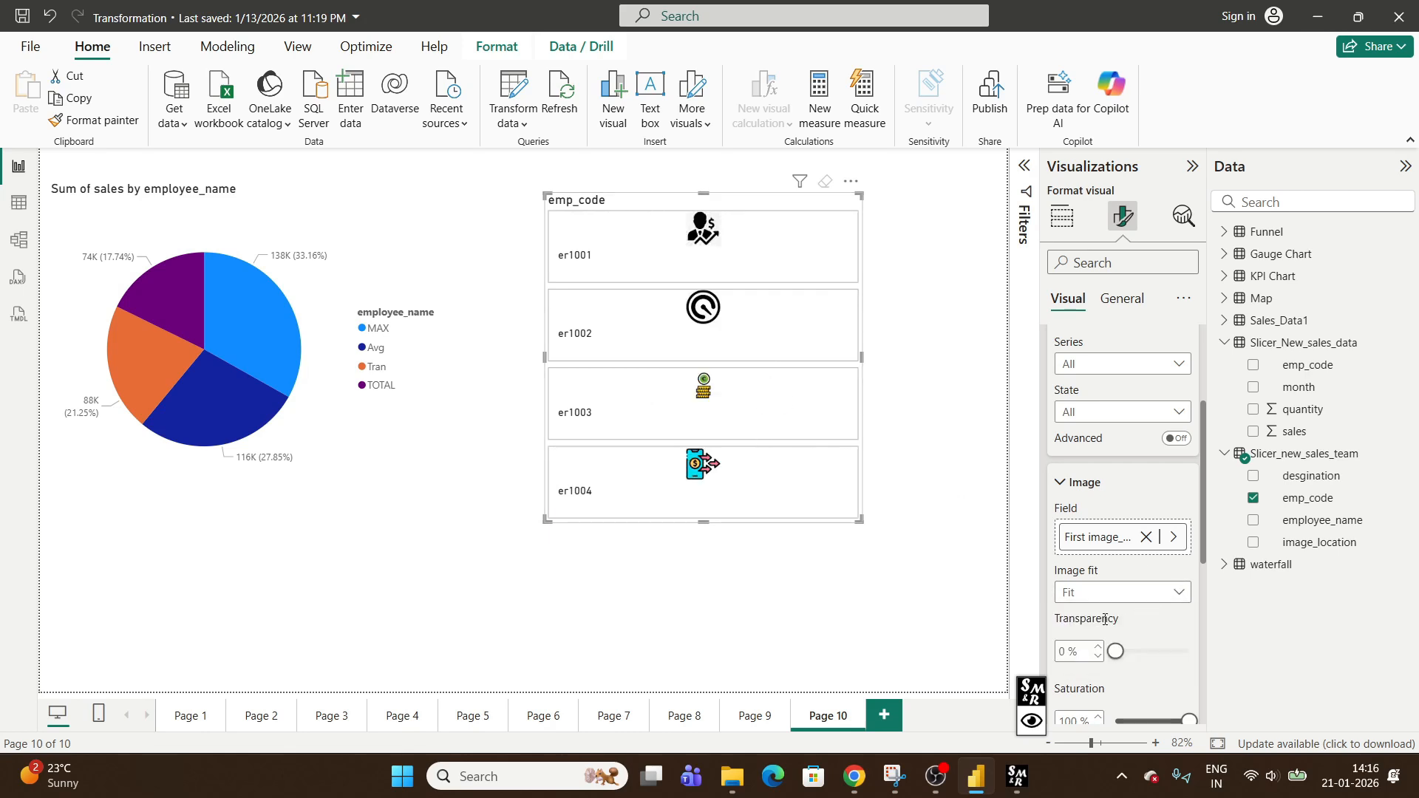
scroll(1104, 619, "down", 3)
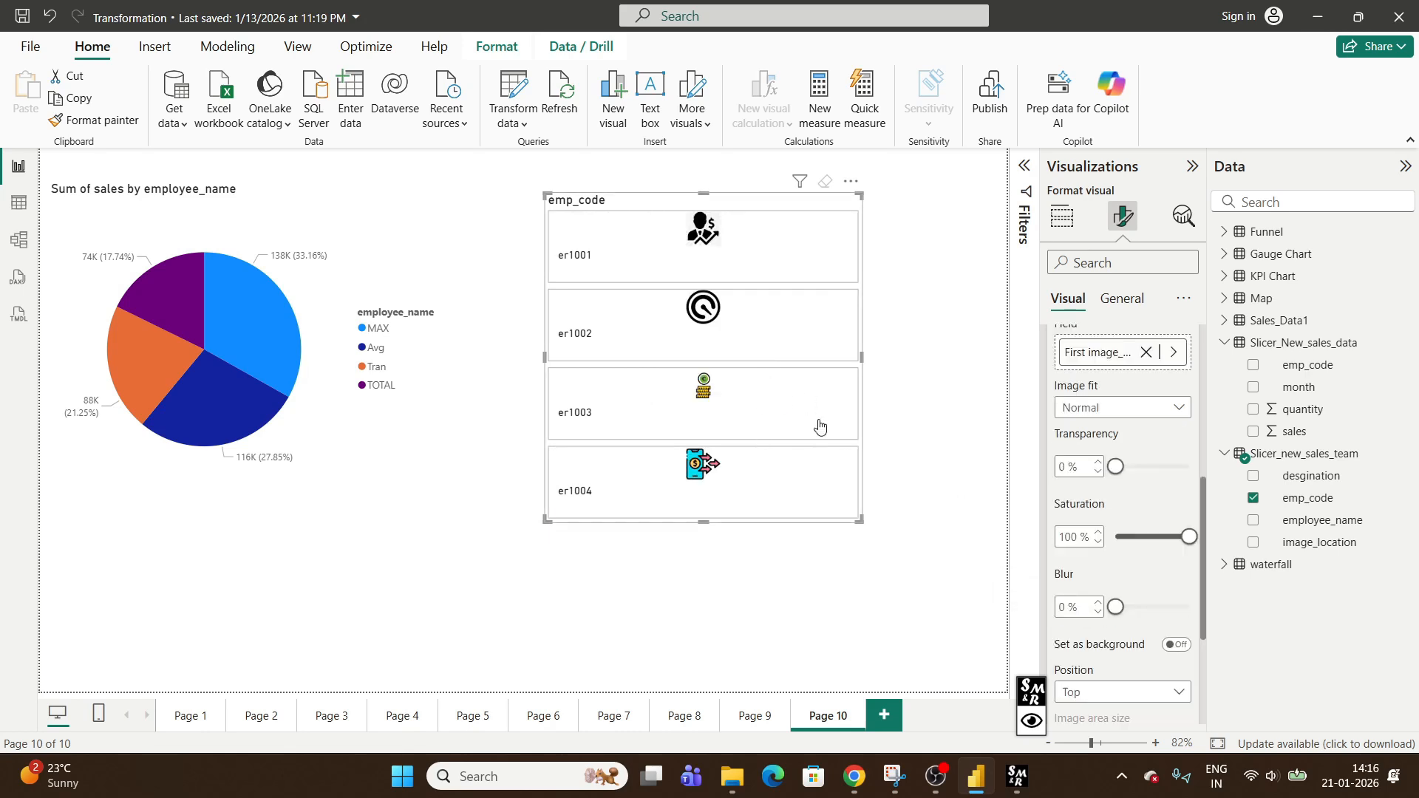
Narrow the slicer further and set the button image position to Right
left_click_drag(859, 520, 719, 517)
scroll(1158, 508, "down", 2)
scroll(1094, 501, "up", 5)
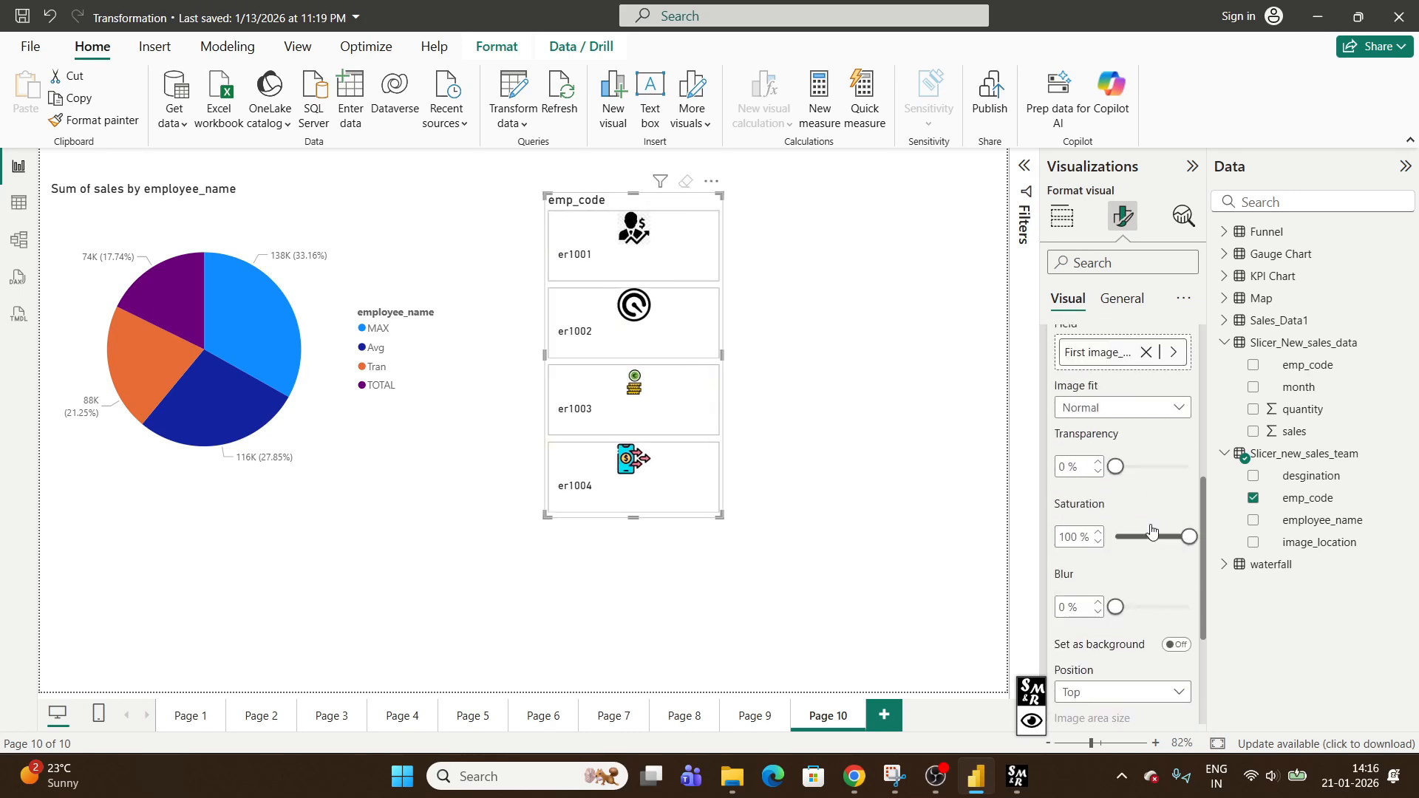
scroll(1117, 524, "down", 5)
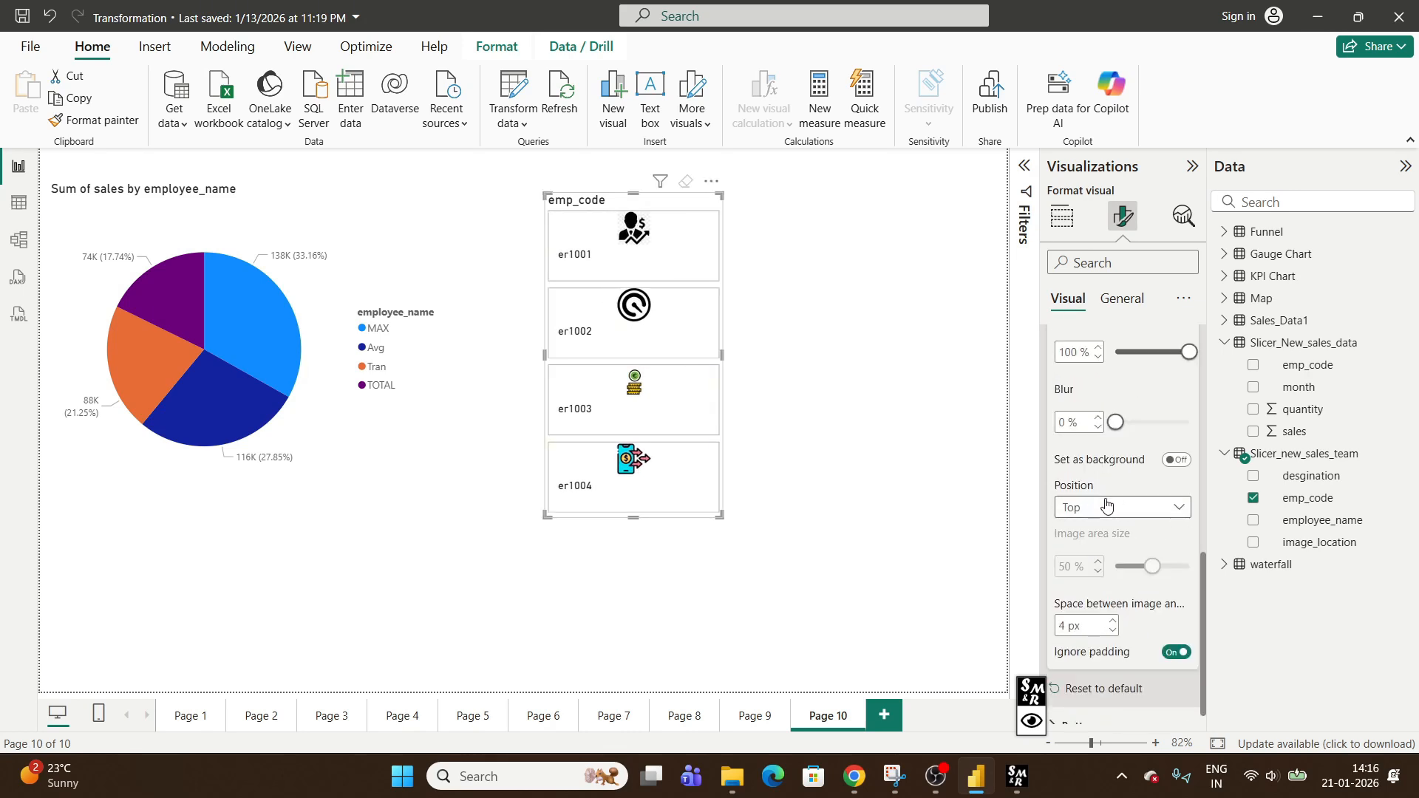
left_click(1108, 507)
left_click(1076, 552)
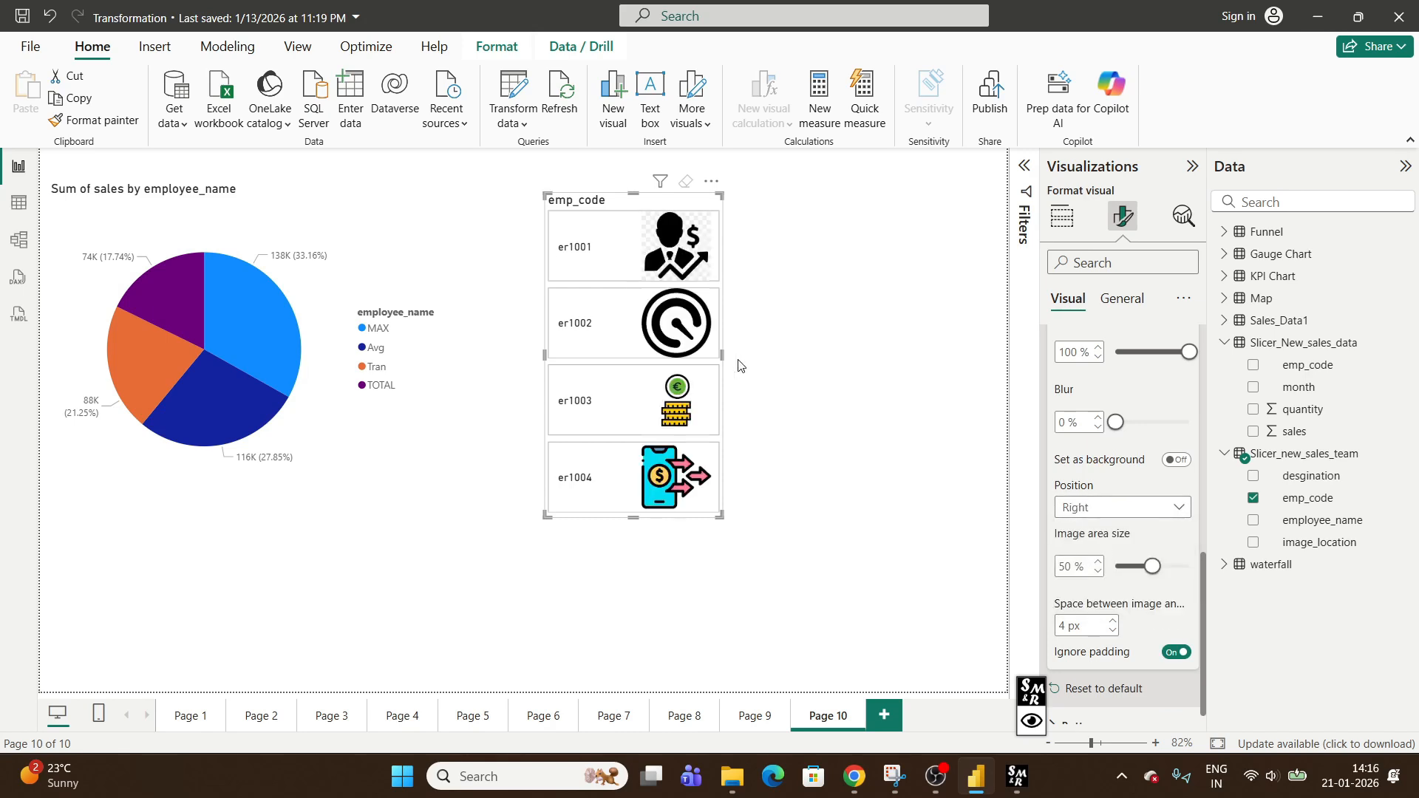
Move the slicer farther from the pie chart and filter the chart by the employee codes in turn, ending with er1001
left_click_drag(624, 188, 781, 195)
left_click(745, 268)
left_click(749, 314)
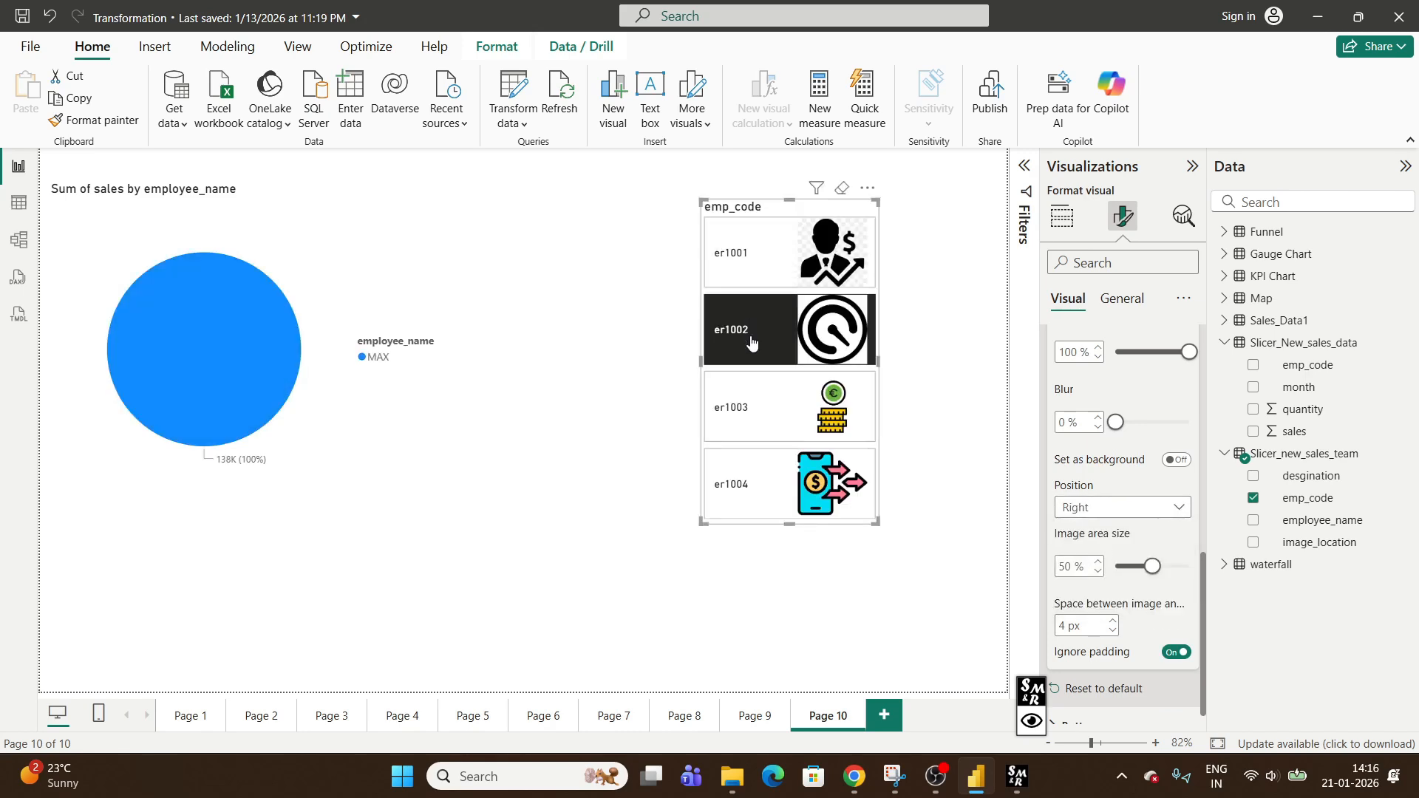
left_click(747, 406)
left_click(739, 473)
left_click(781, 267)
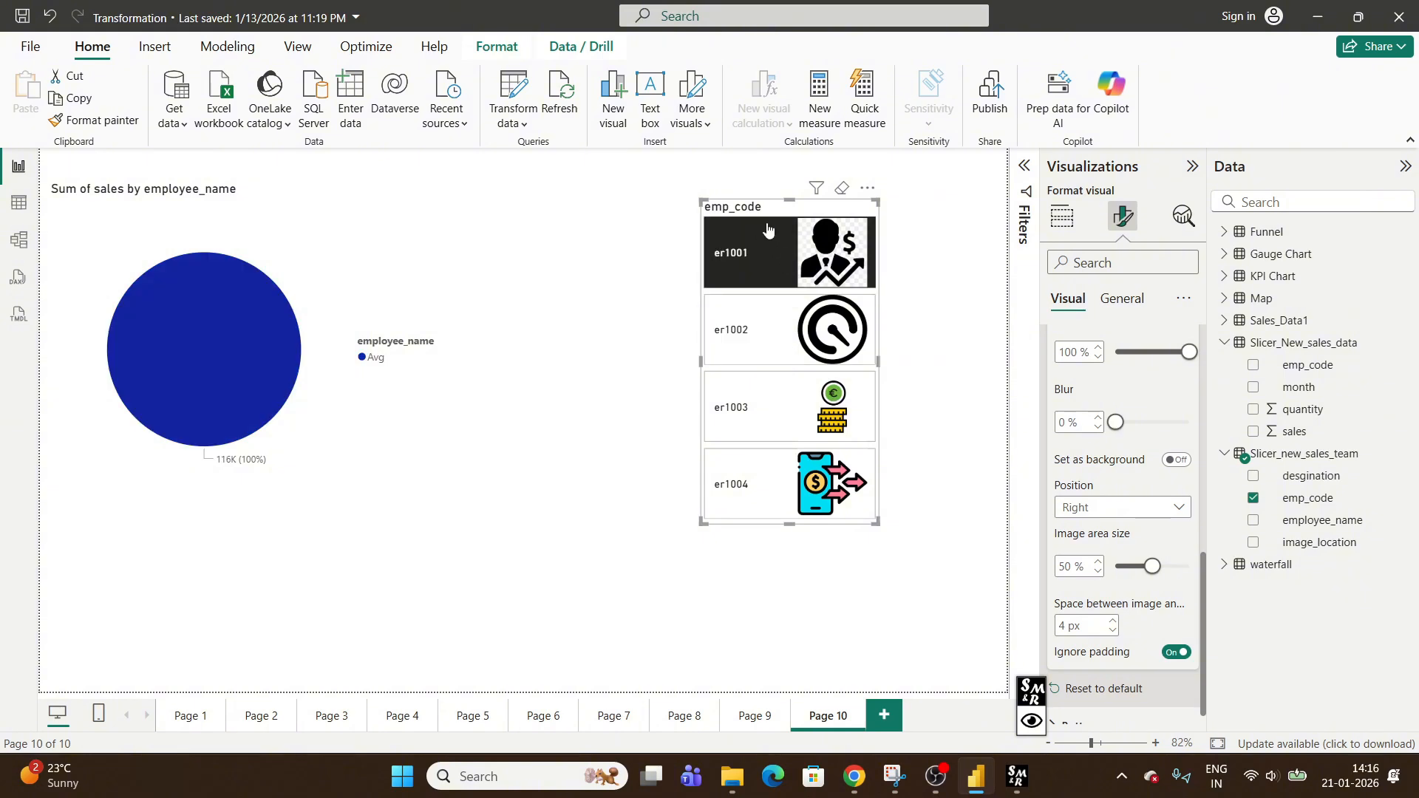
Filter the pie chart by employee codes er1002, er1003 and er1004 in turn
left_click(741, 360)
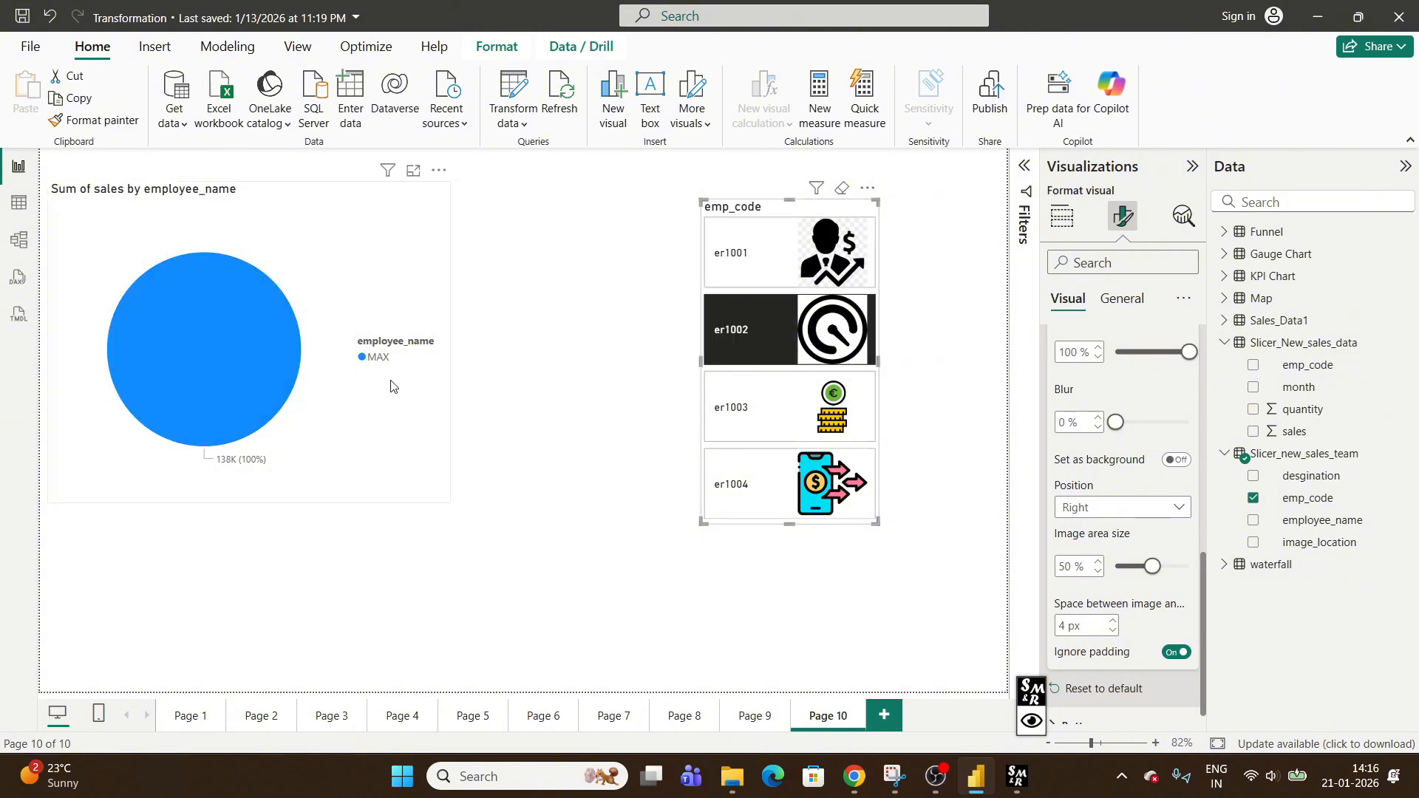
left_click(754, 408)
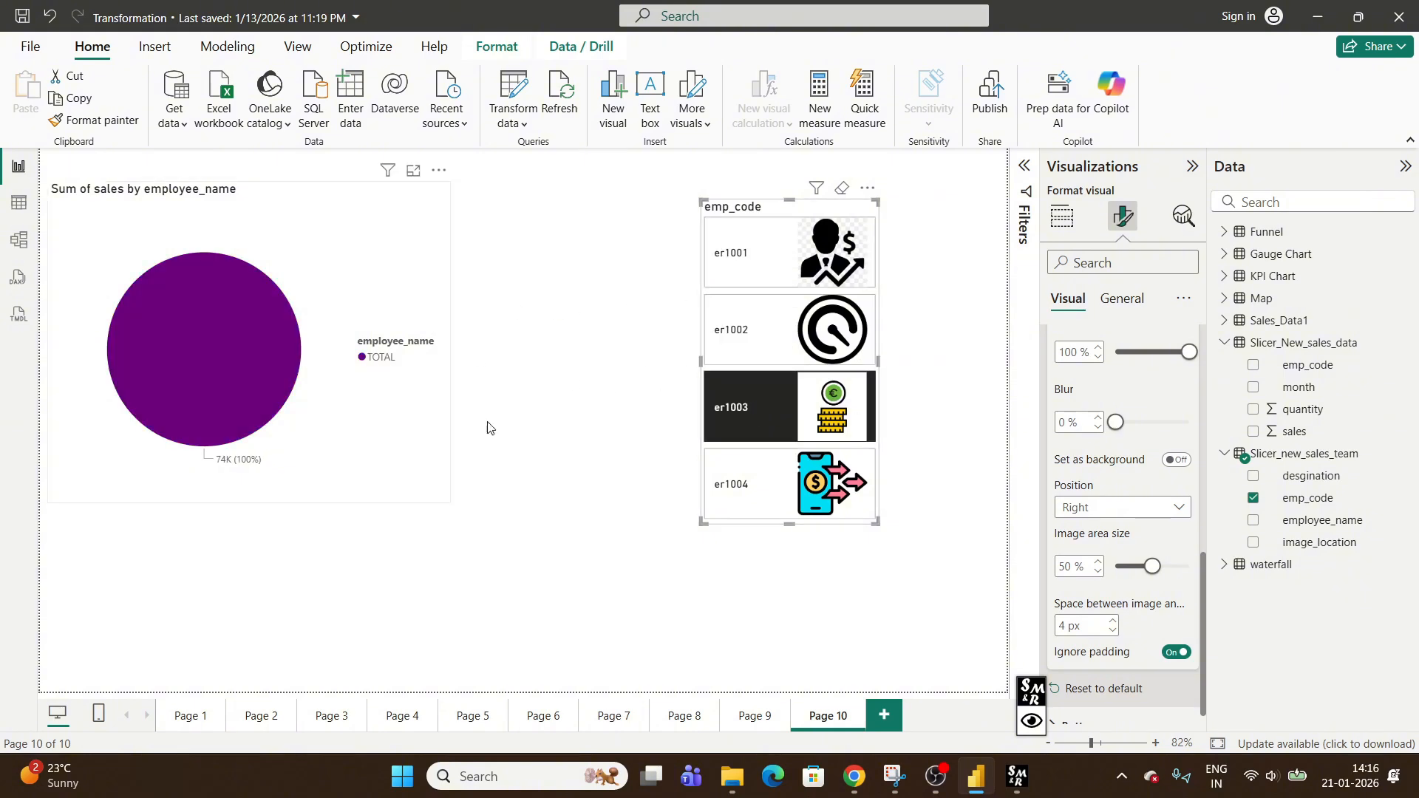
left_click(753, 506)
Look at the image cards on Page 8, return to Page 10 and clear the emp_code slicer's selection
left_click(694, 715)
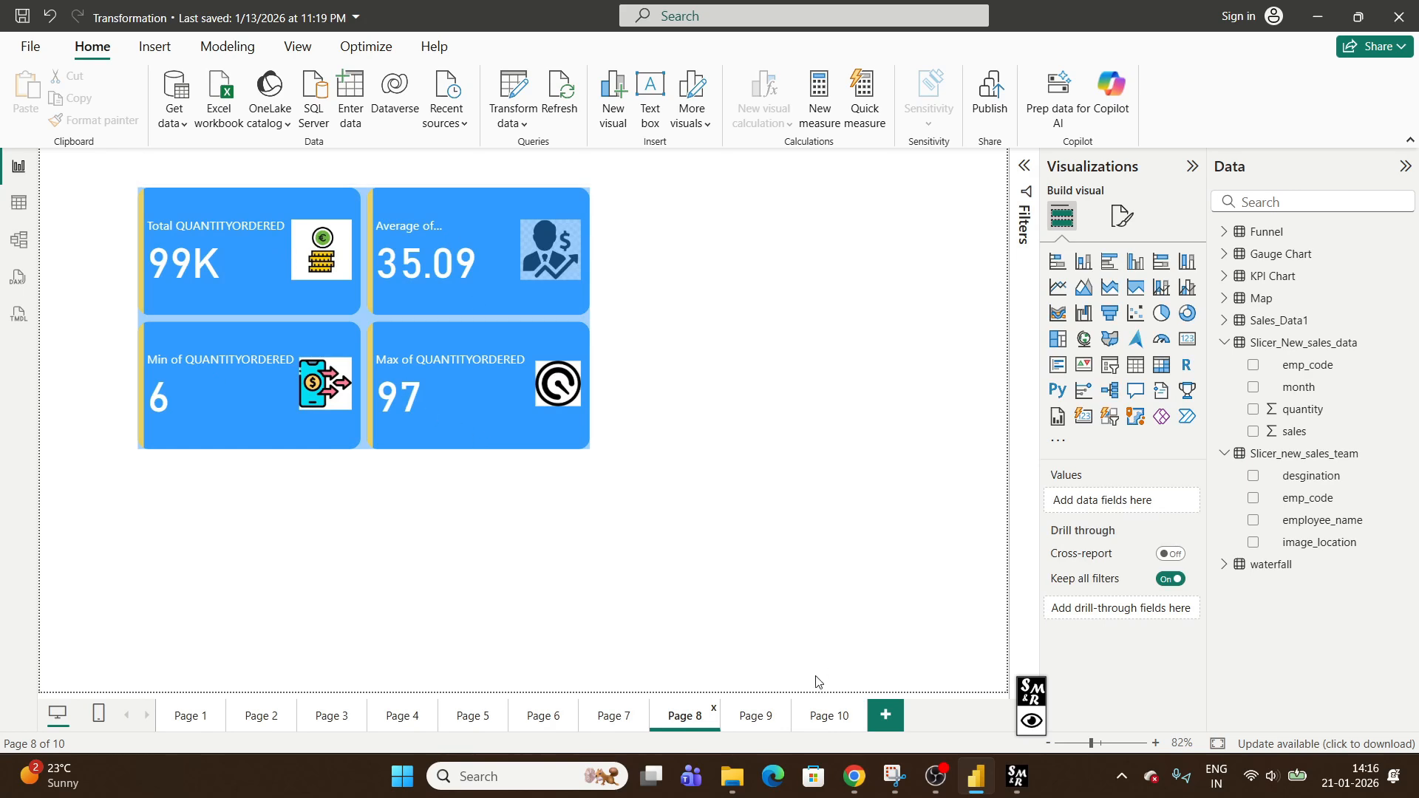
left_click(826, 713)
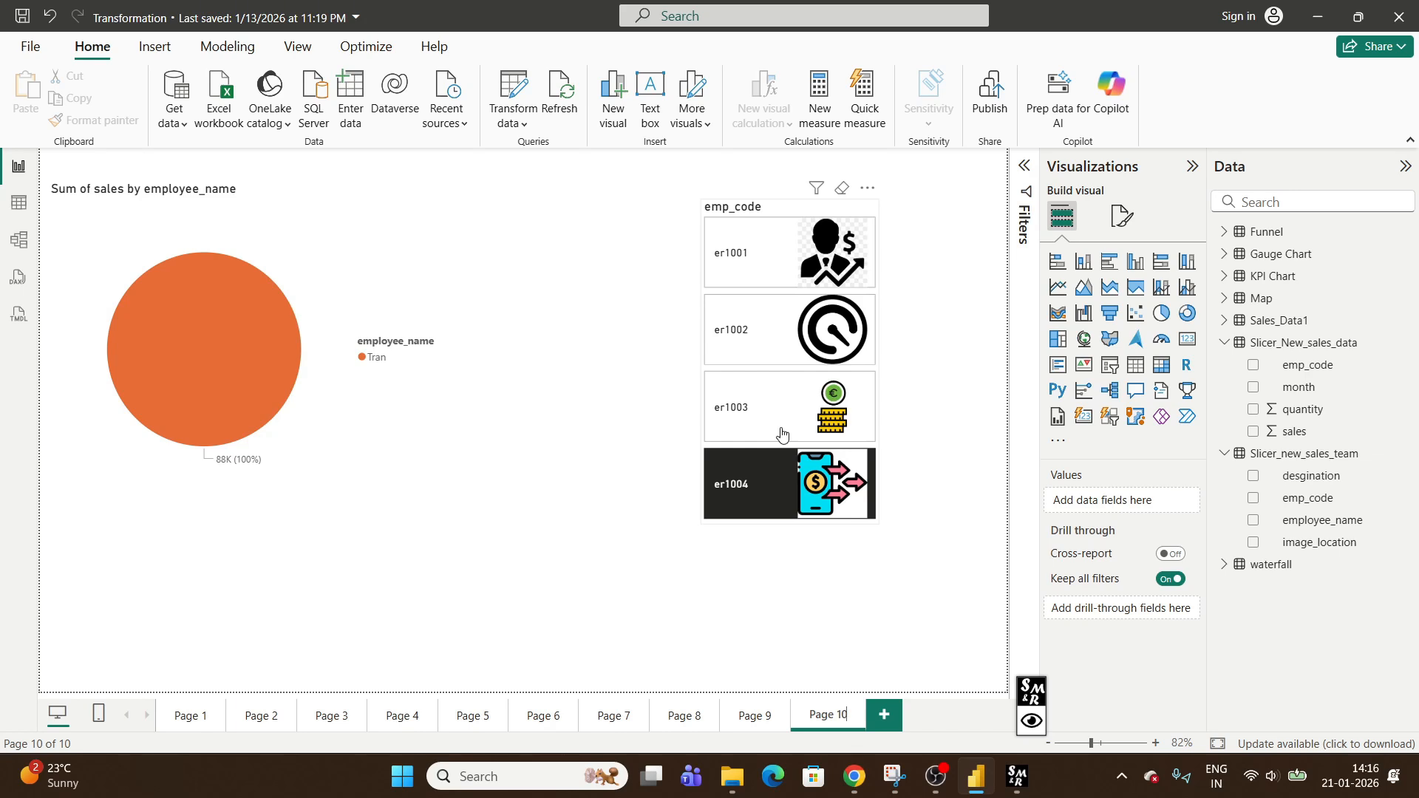
left_click(853, 214)
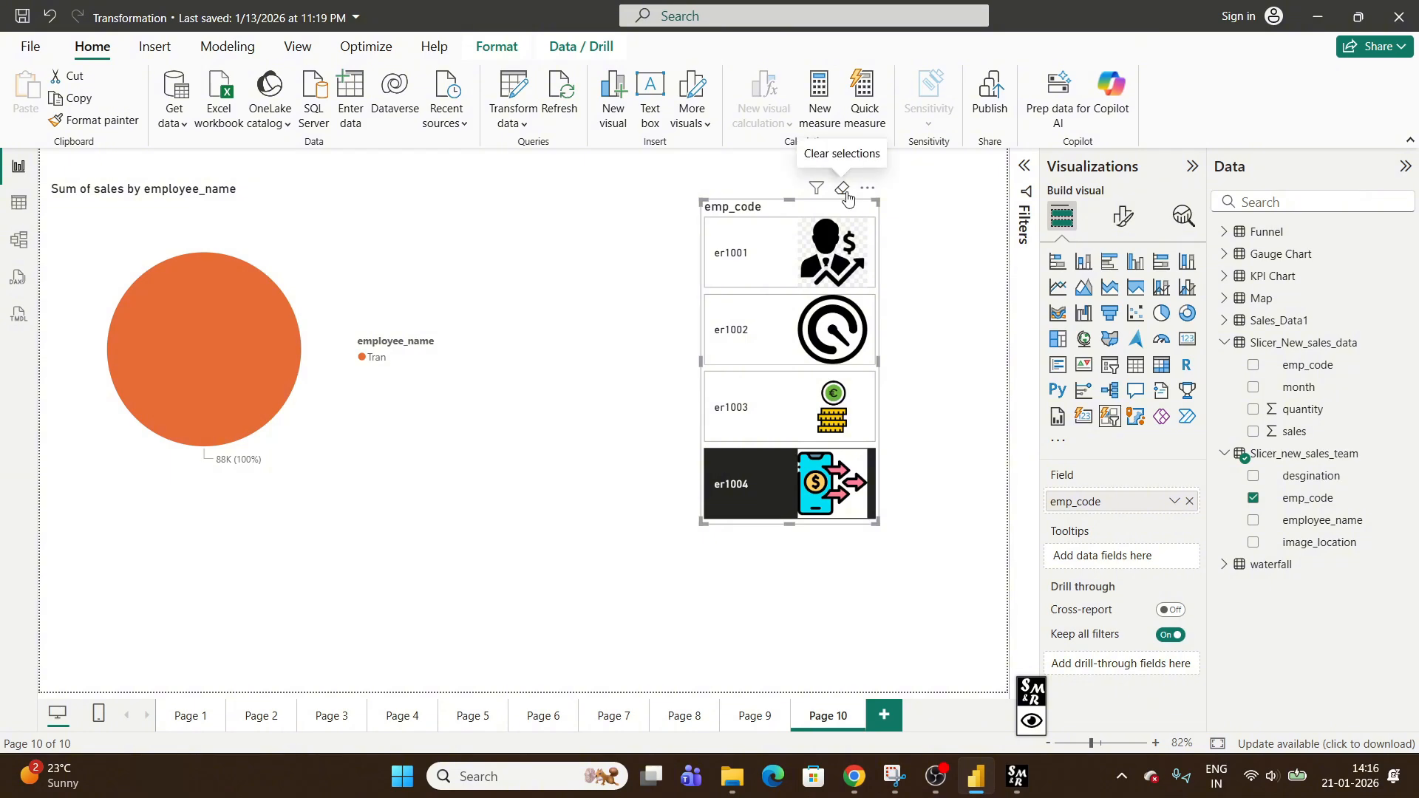
left_click(845, 192)
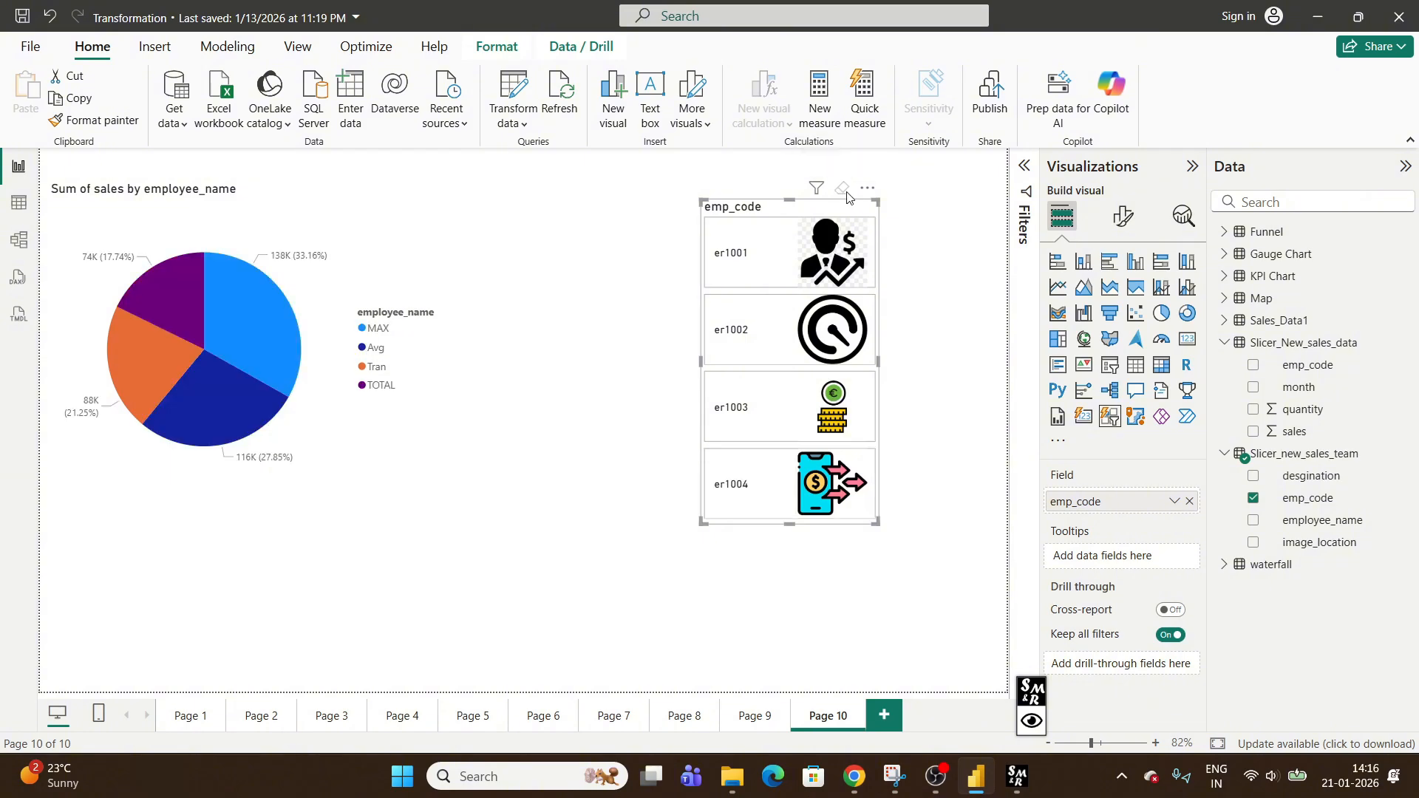
Review the slicer's selection settings and its layout arrangement, style and button count options
left_click(1123, 216)
left_click(1087, 347)
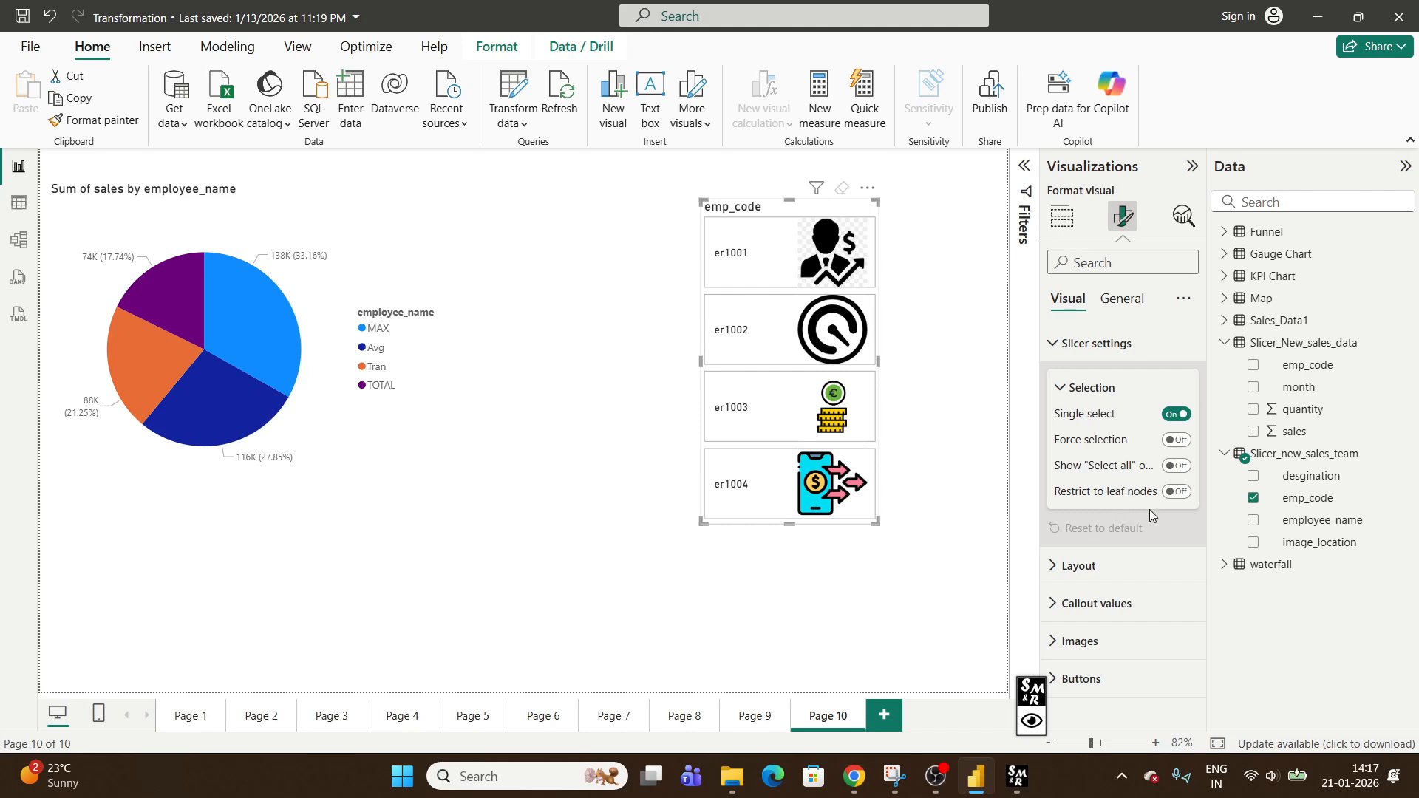
left_click(1094, 342)
left_click(1119, 381)
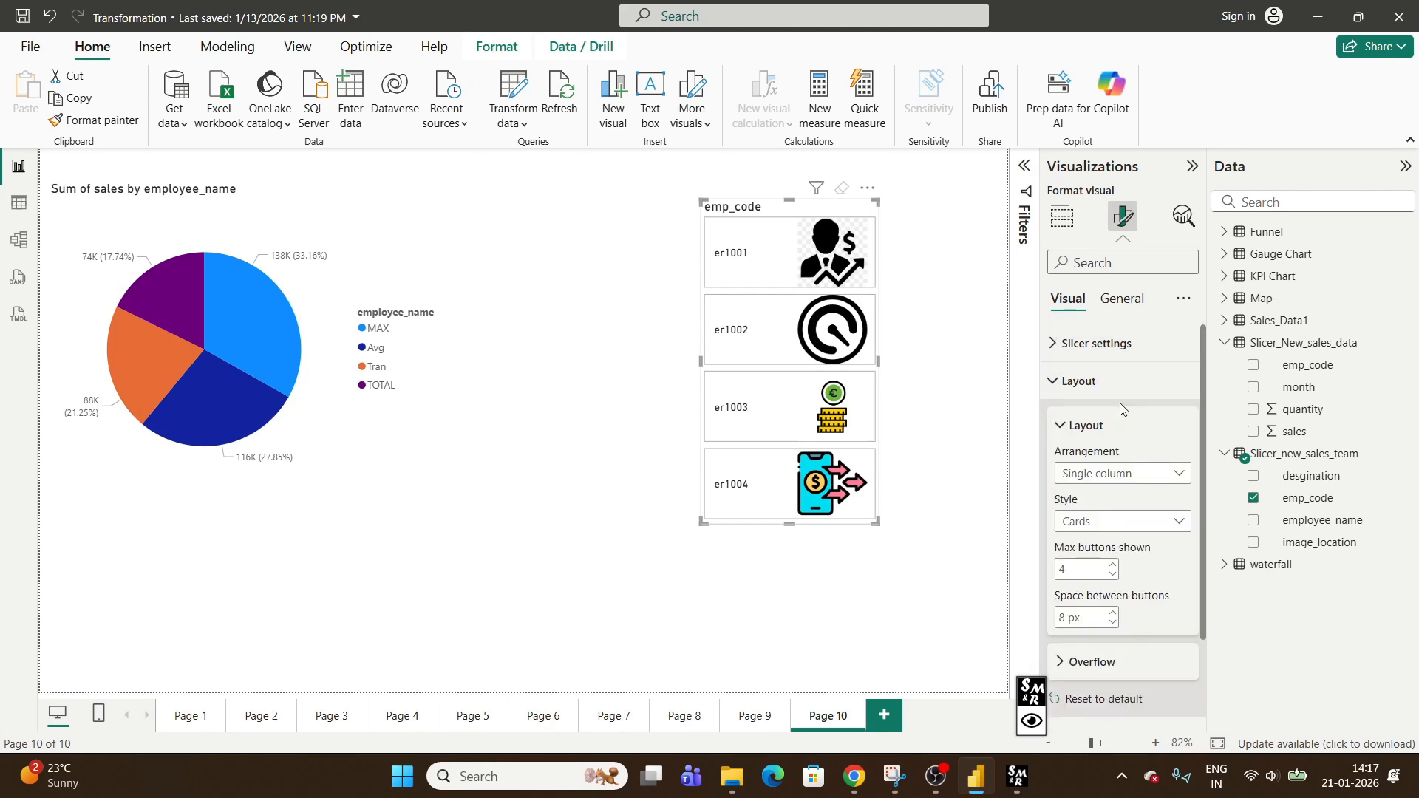
left_click(1123, 473)
left_click(1143, 471)
scroll(1139, 455, "down", 1)
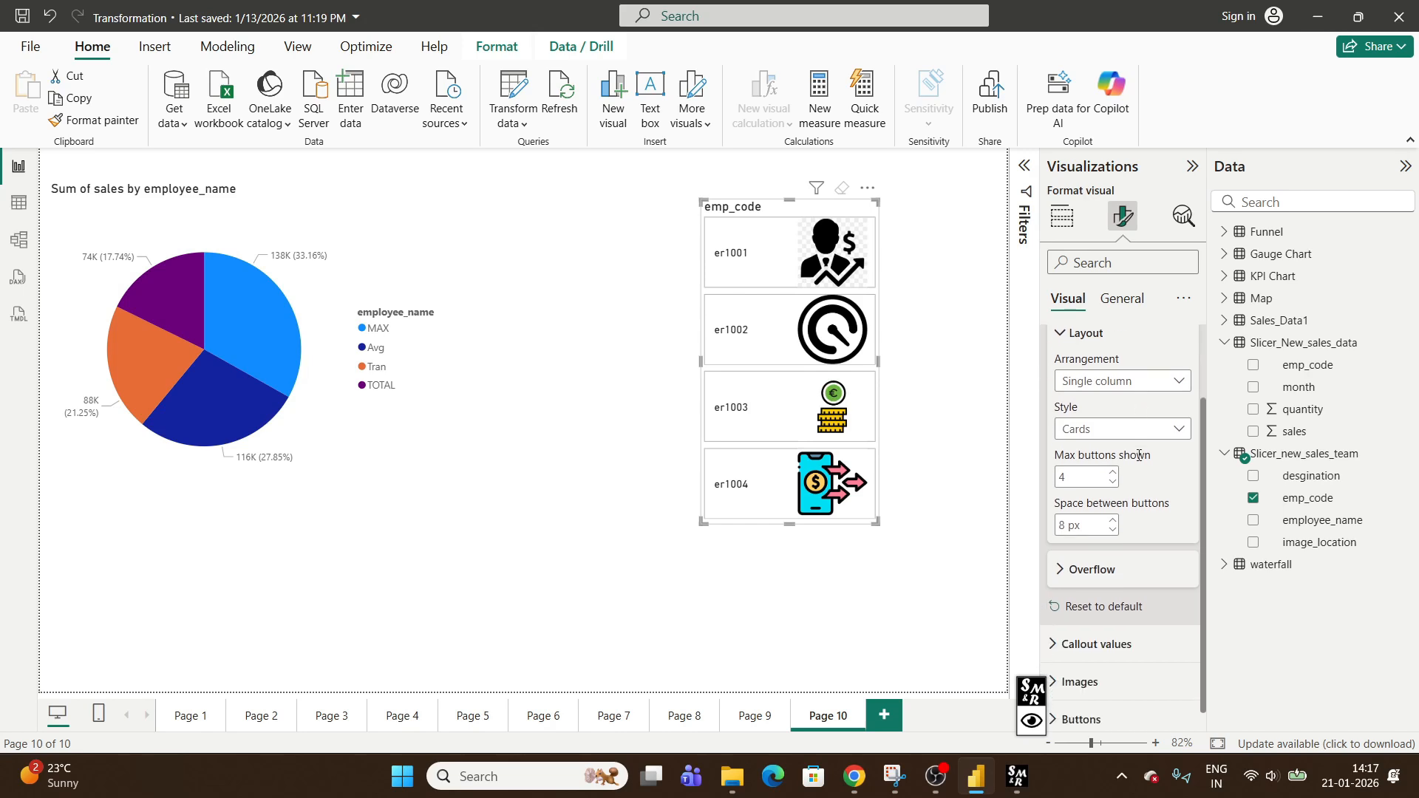
scroll(1123, 575, "up", 1)
left_click(1082, 381)
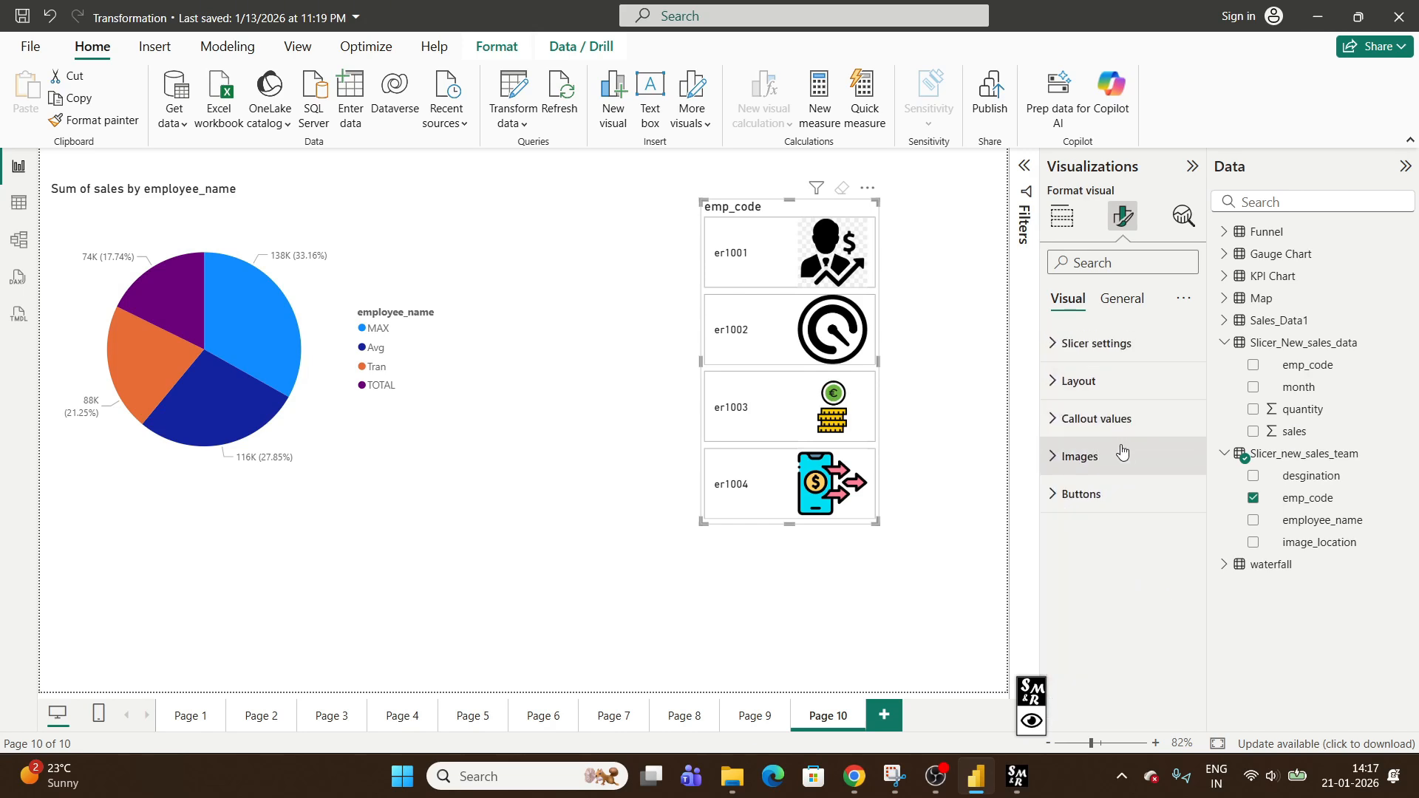
Set the slicer images' transparency to about 76 % for all button states
left_click(1093, 457)
scroll(1112, 451, "down", 2)
scroll(1116, 403, "up", 1)
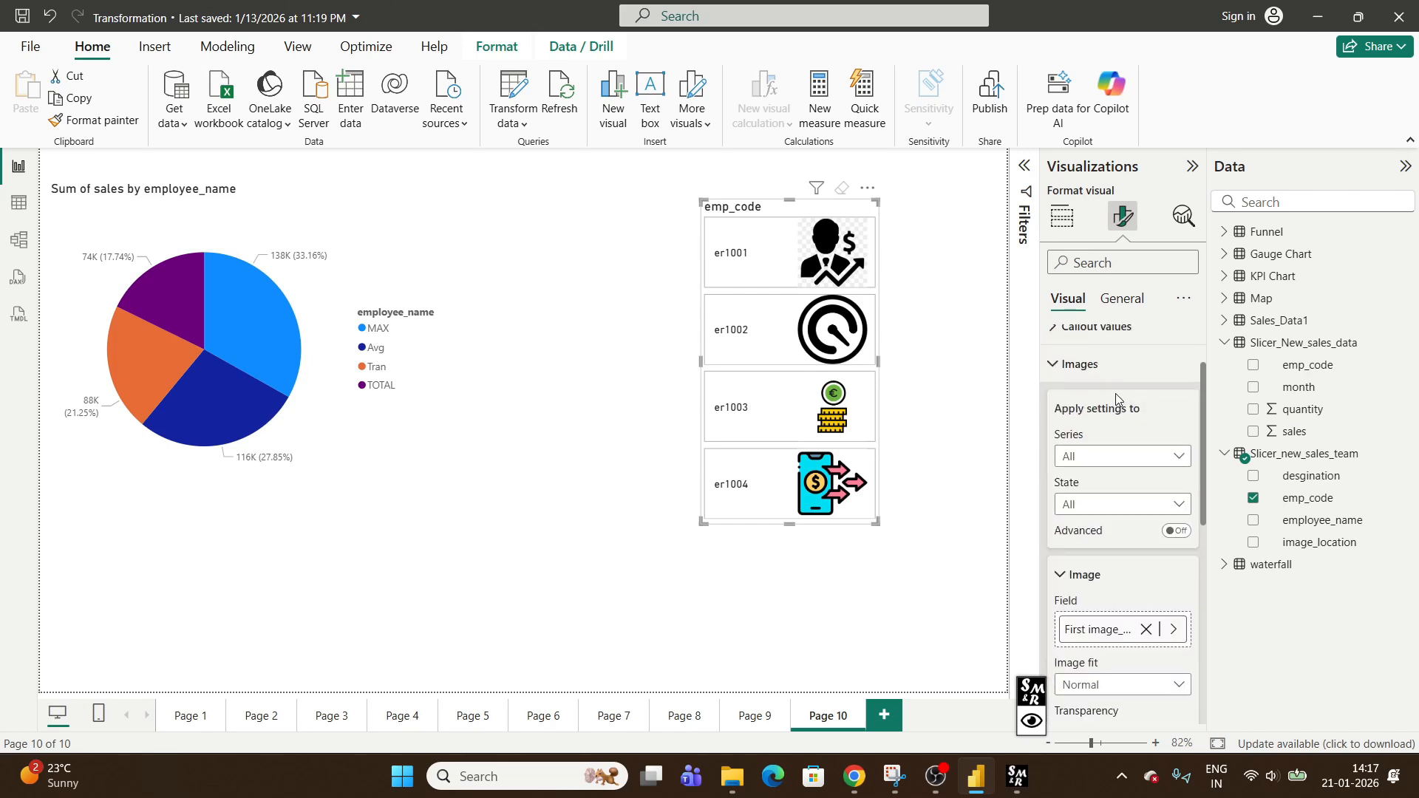
left_click(1102, 503)
left_click(1088, 575)
scroll(1120, 559, "down", 1)
mouse_move(1116, 466)
left_mouse_down()
mouse_move(1191, 464)
mouse_move(1114, 467)
left_mouse_up()
scroll(1108, 450, "up", 2)
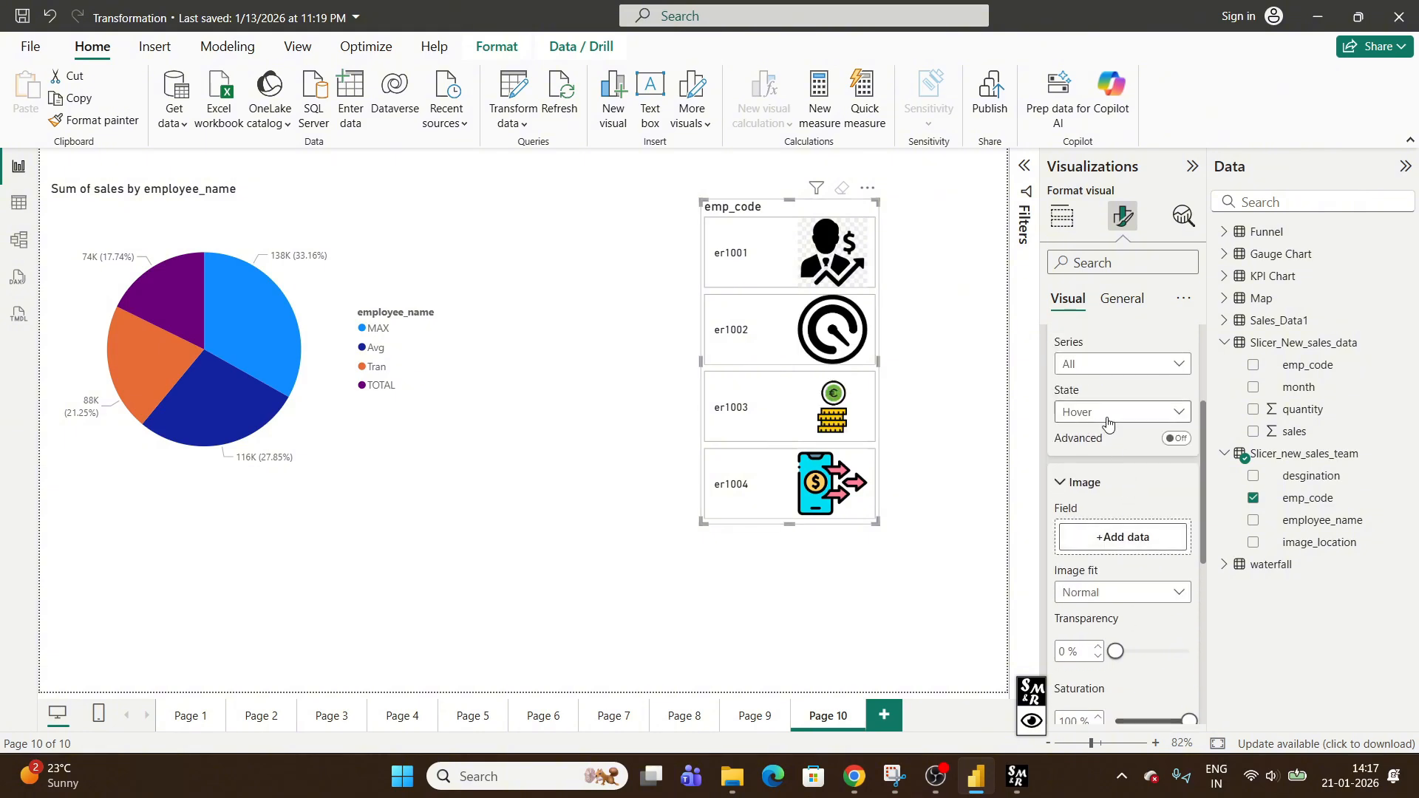
scroll(1105, 473, "down", 1)
left_click_drag(1115, 559, 1170, 561)
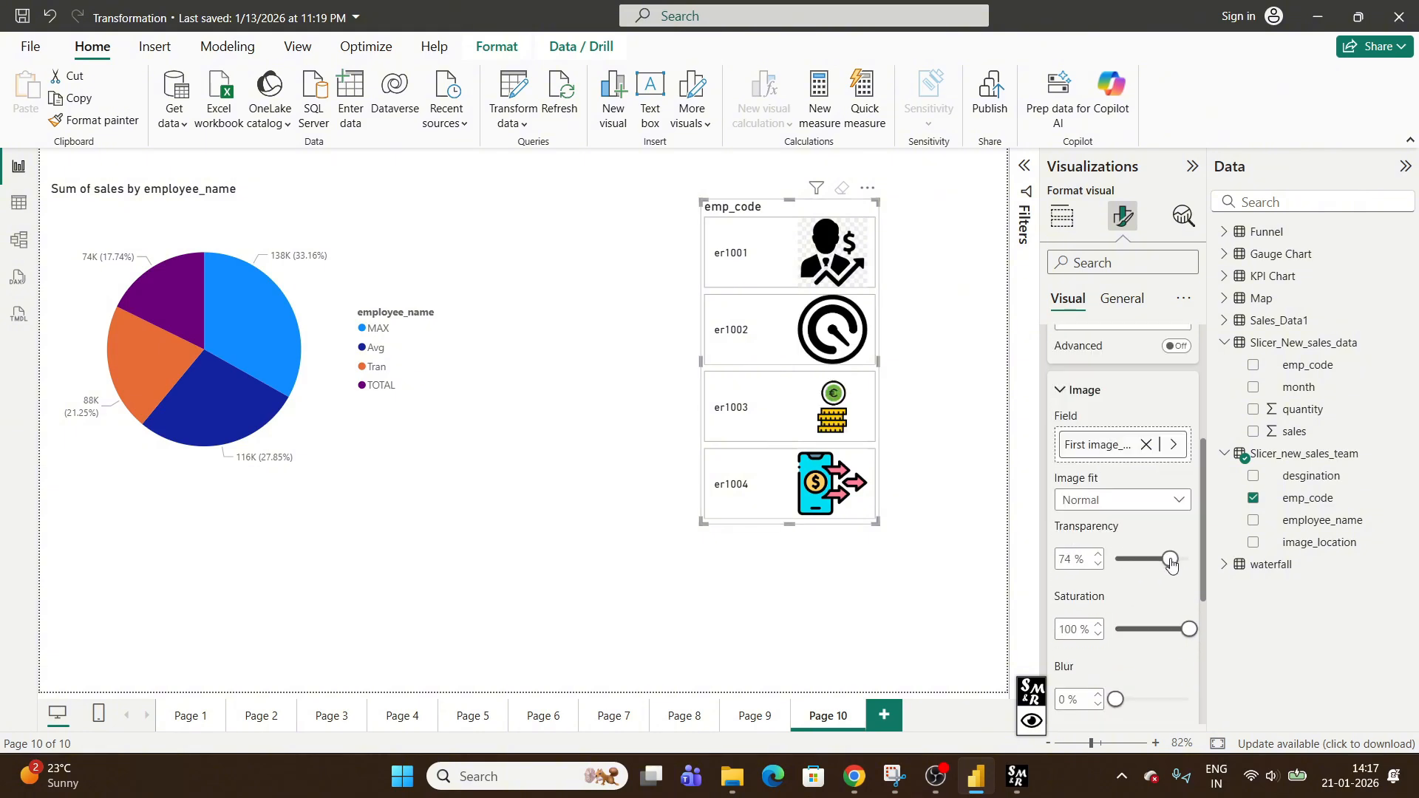
Switch the image settings to the Hover state with 0 % transparency and preview it on the er1002 button
scroll(1138, 532, "up", 2)
left_click(1087, 503)
left_click(1126, 546)
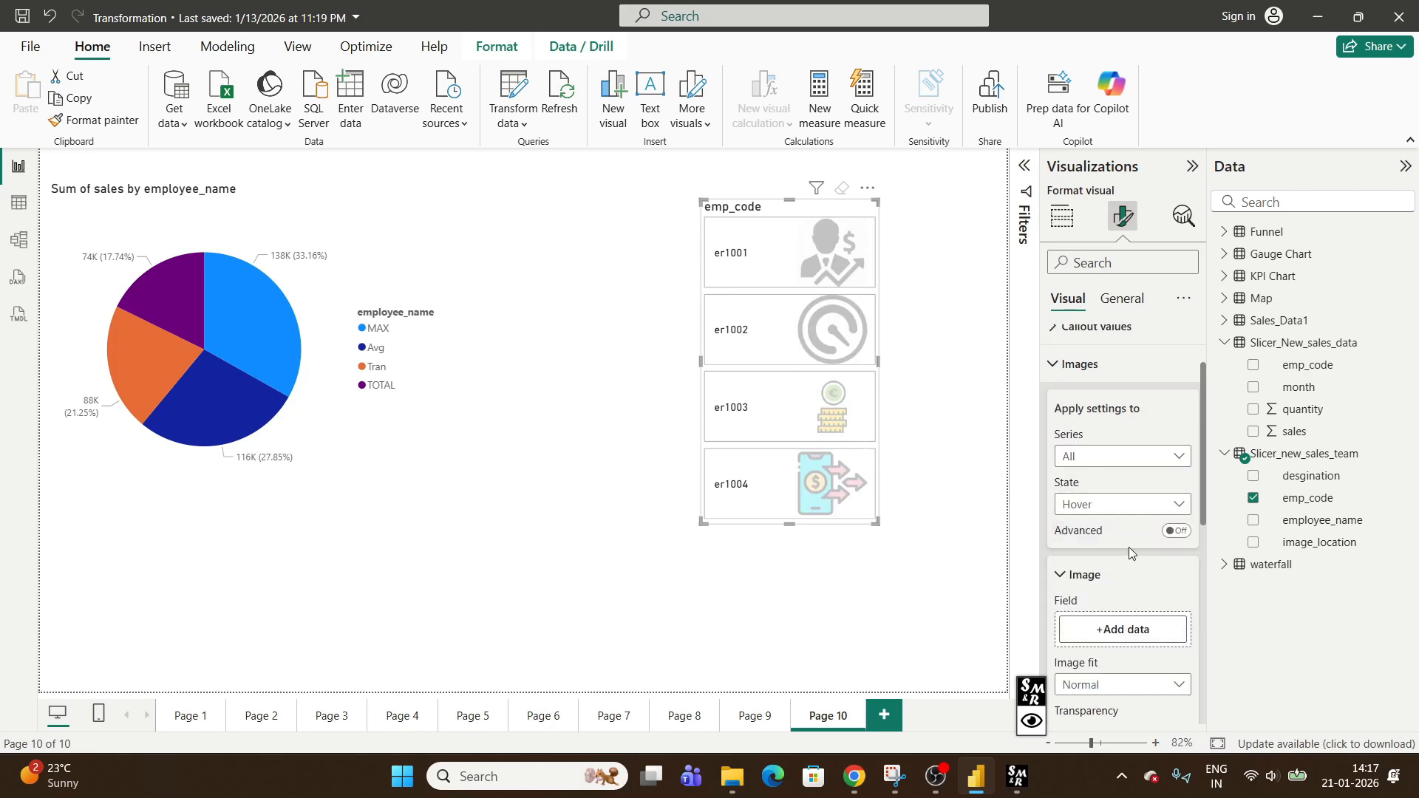
scroll(1130, 550, "down", 2)
scroll(1131, 553, "down", 1)
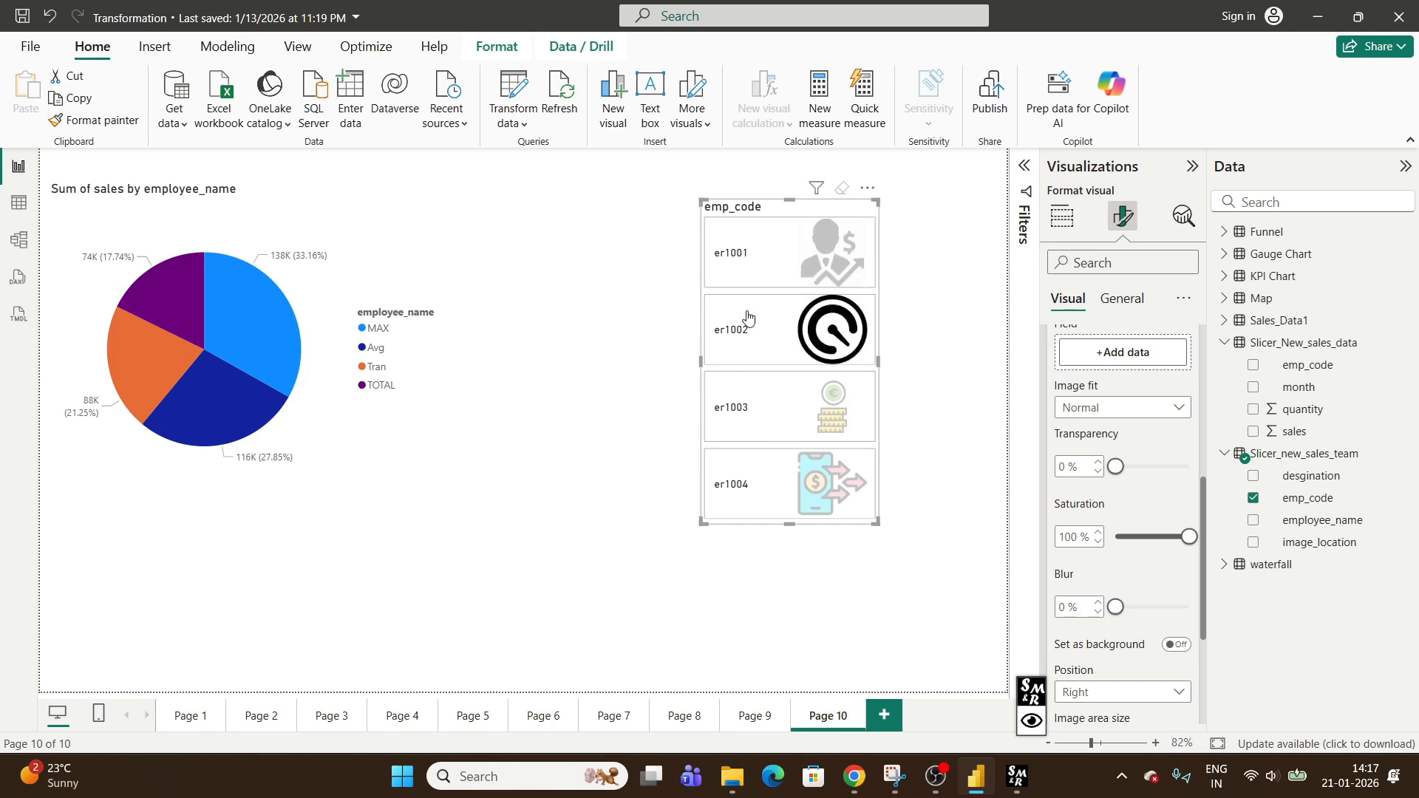
scroll(1137, 516, "up", 3)
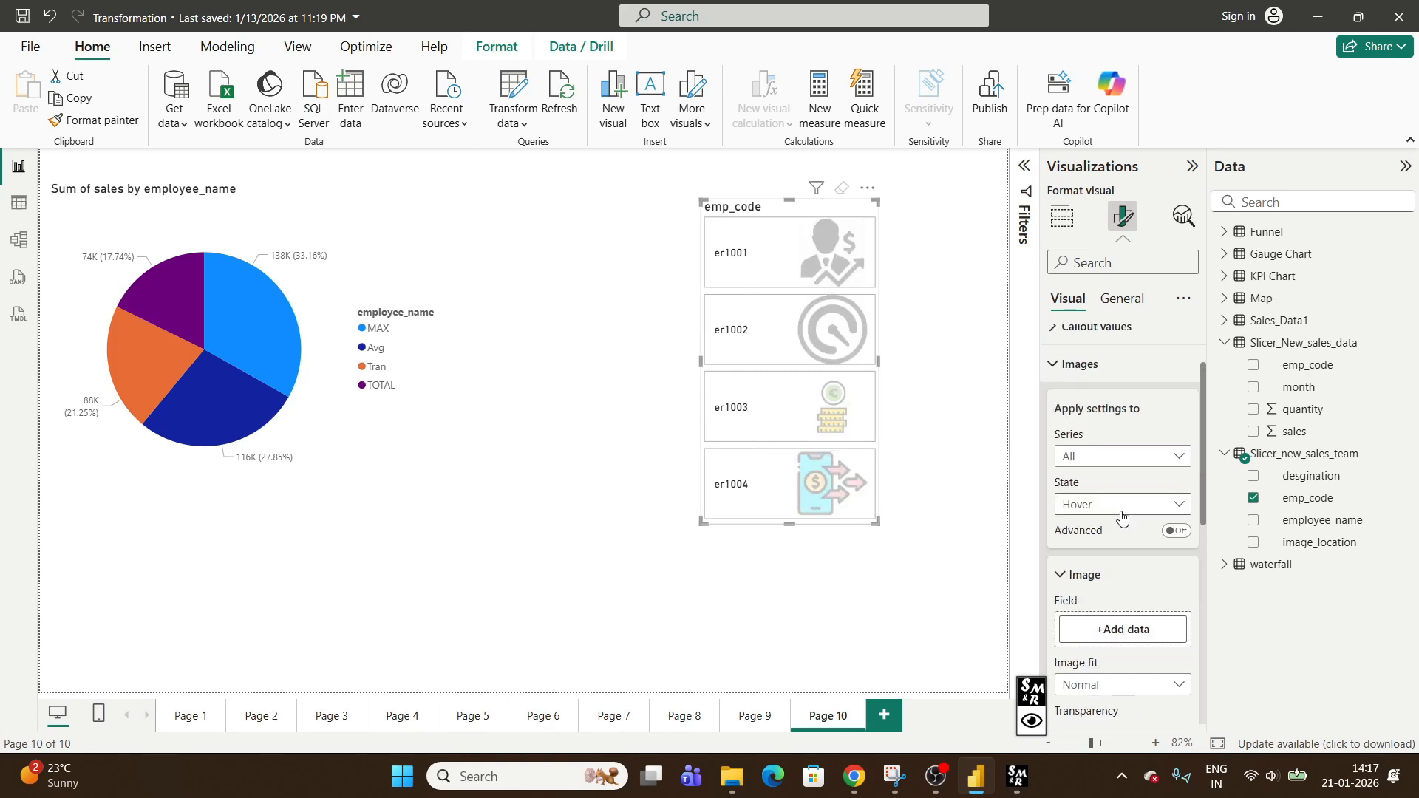
Set the slicer images' blur to 81 % for all button states and preview it on the er1001 button
left_click(1119, 505)
left_click(1119, 510)
scroll(1115, 517, "down", 4)
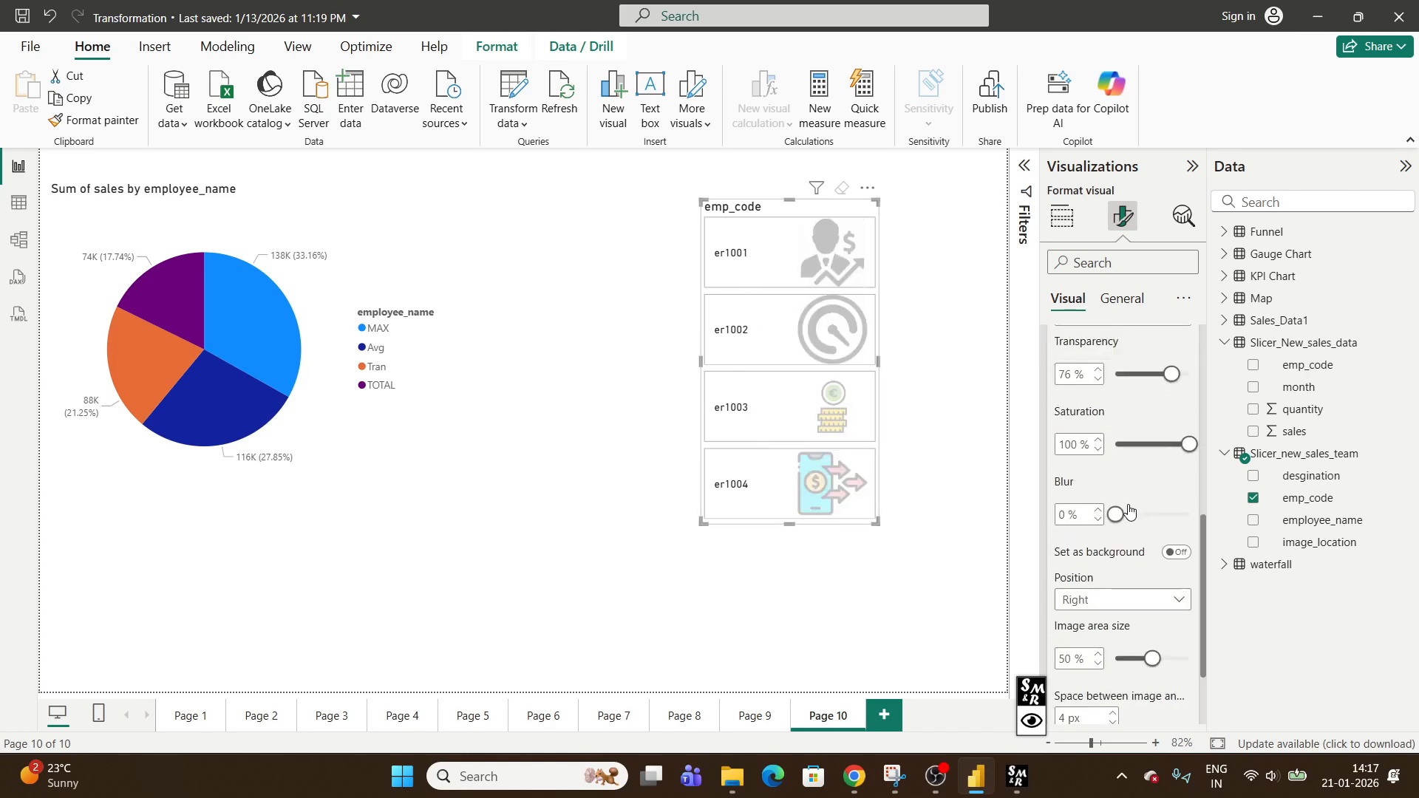
left_click_drag(1115, 520, 1177, 529)
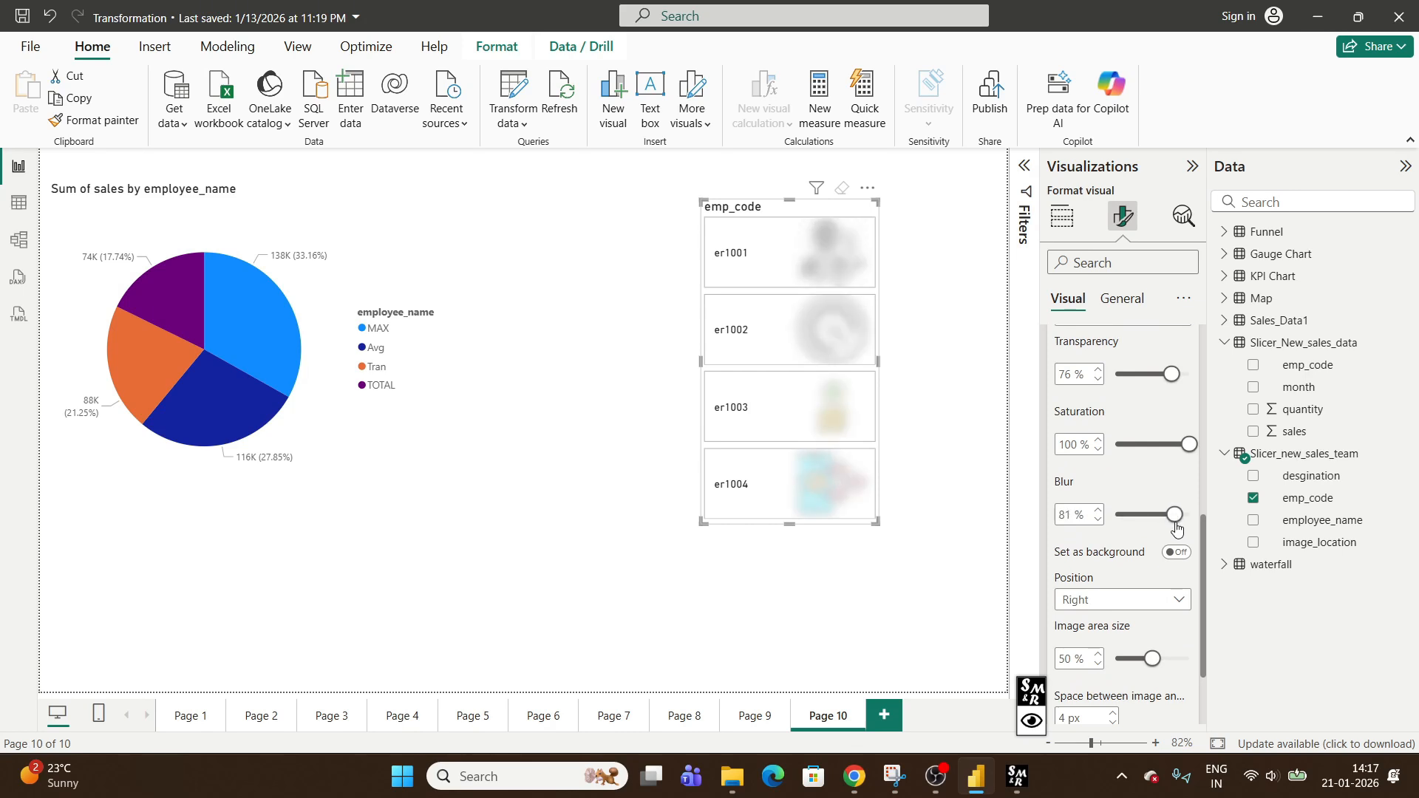
scroll(1138, 532, "up", 5)
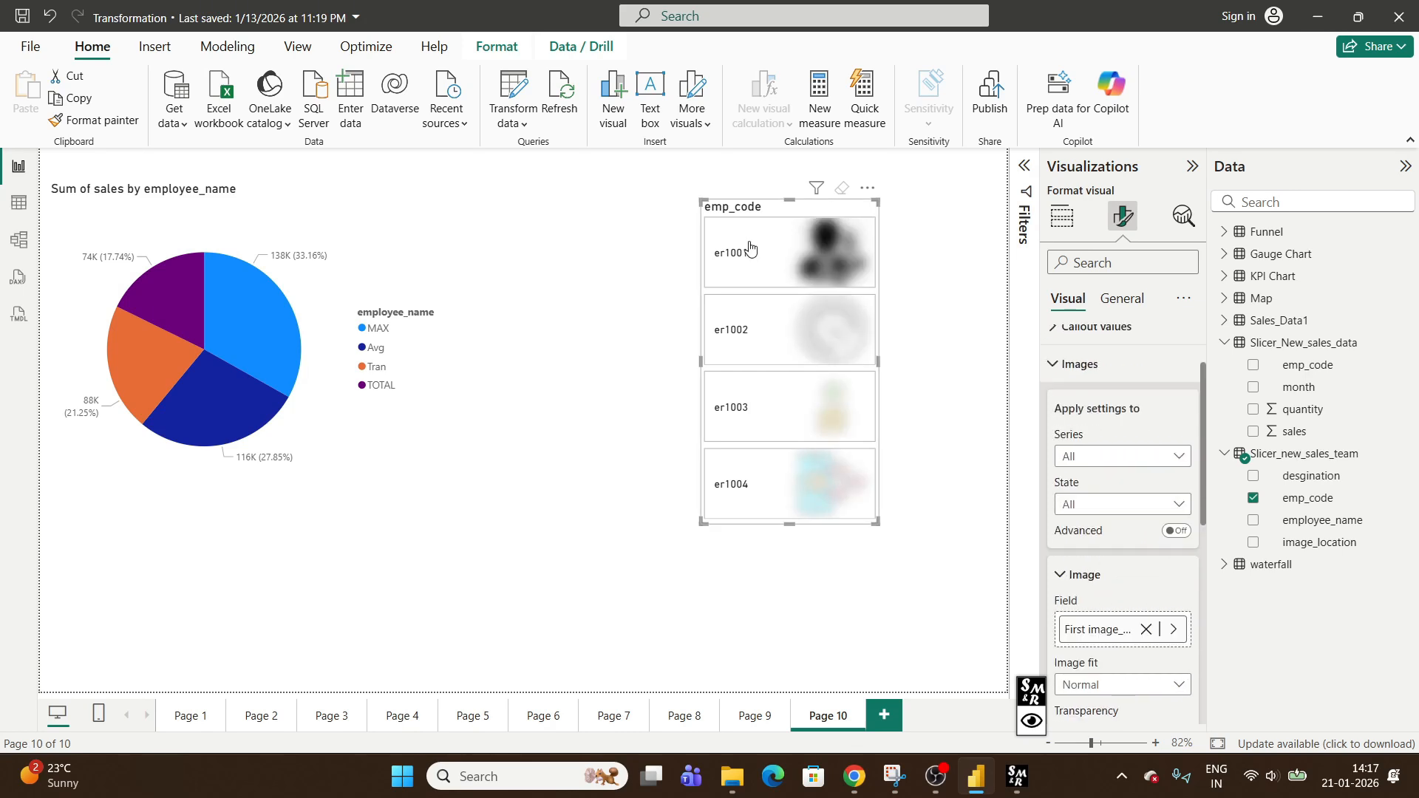
Set the image blur to 0 % for the Hover state
left_click(1116, 596)
left_click(1087, 663)
scroll(1109, 562, "down", 4)
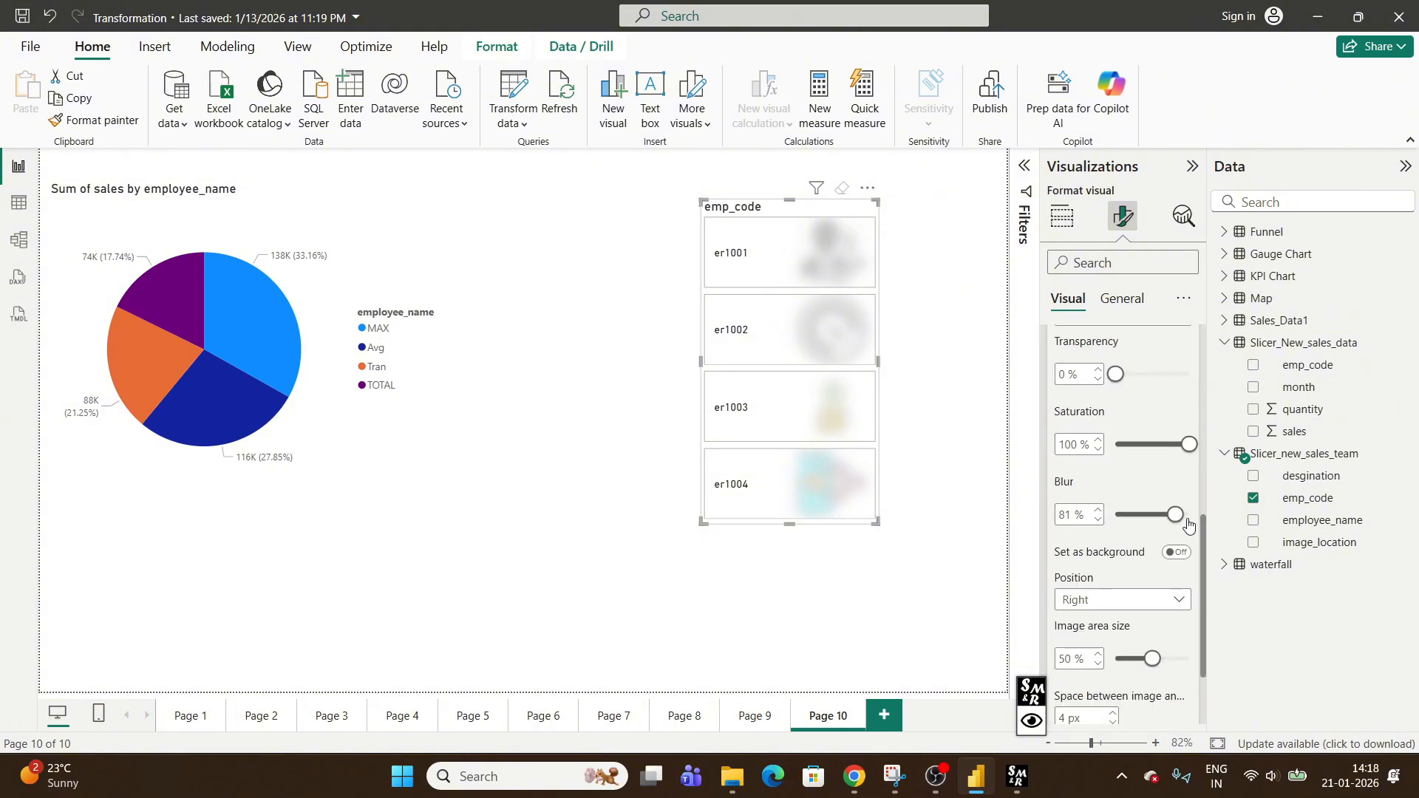
left_click_drag(1175, 515, 1060, 501)
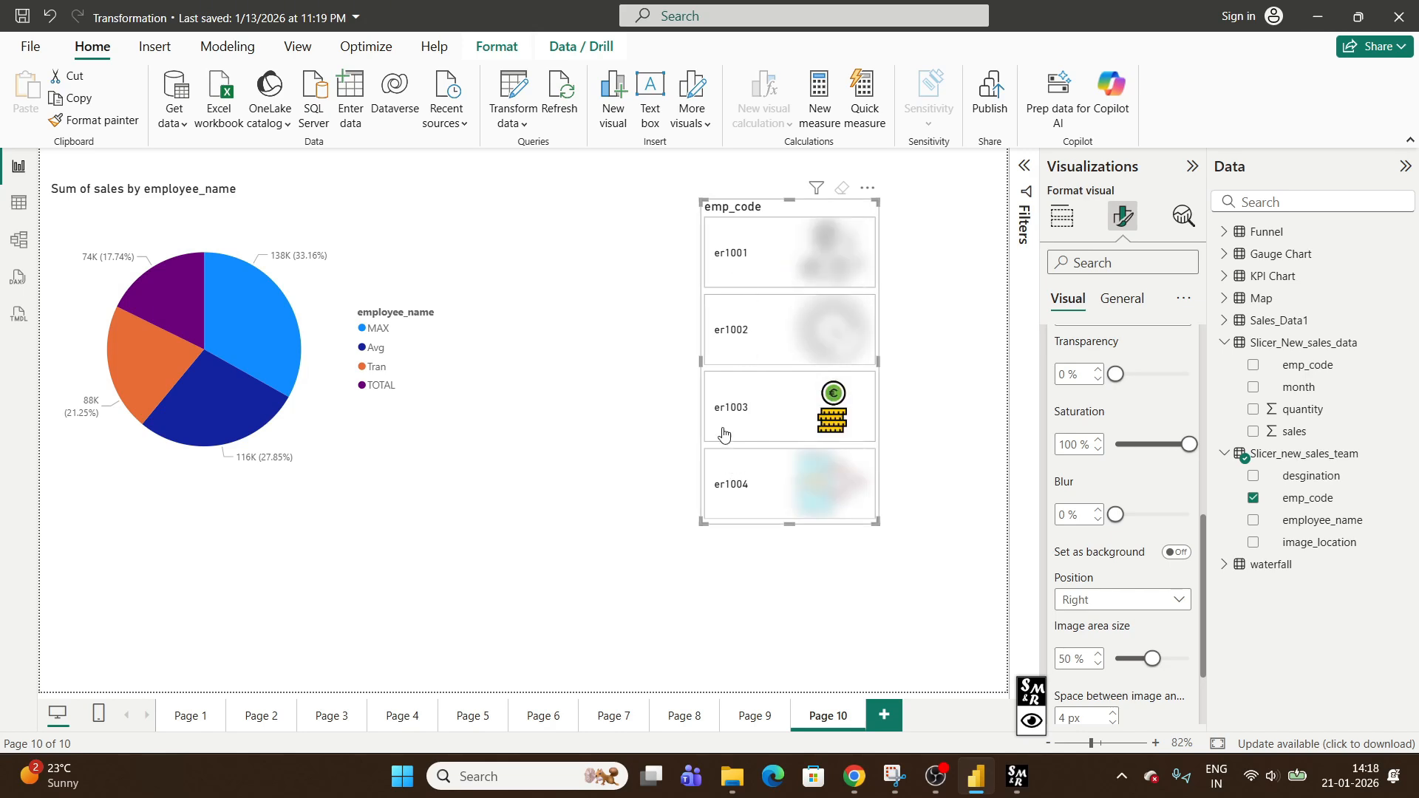
Set the image transparency and blur to 0 % for the Press state, selecting er1001 to test it
scroll(1101, 502, "up", 5)
scroll(1101, 507, "down", 2)
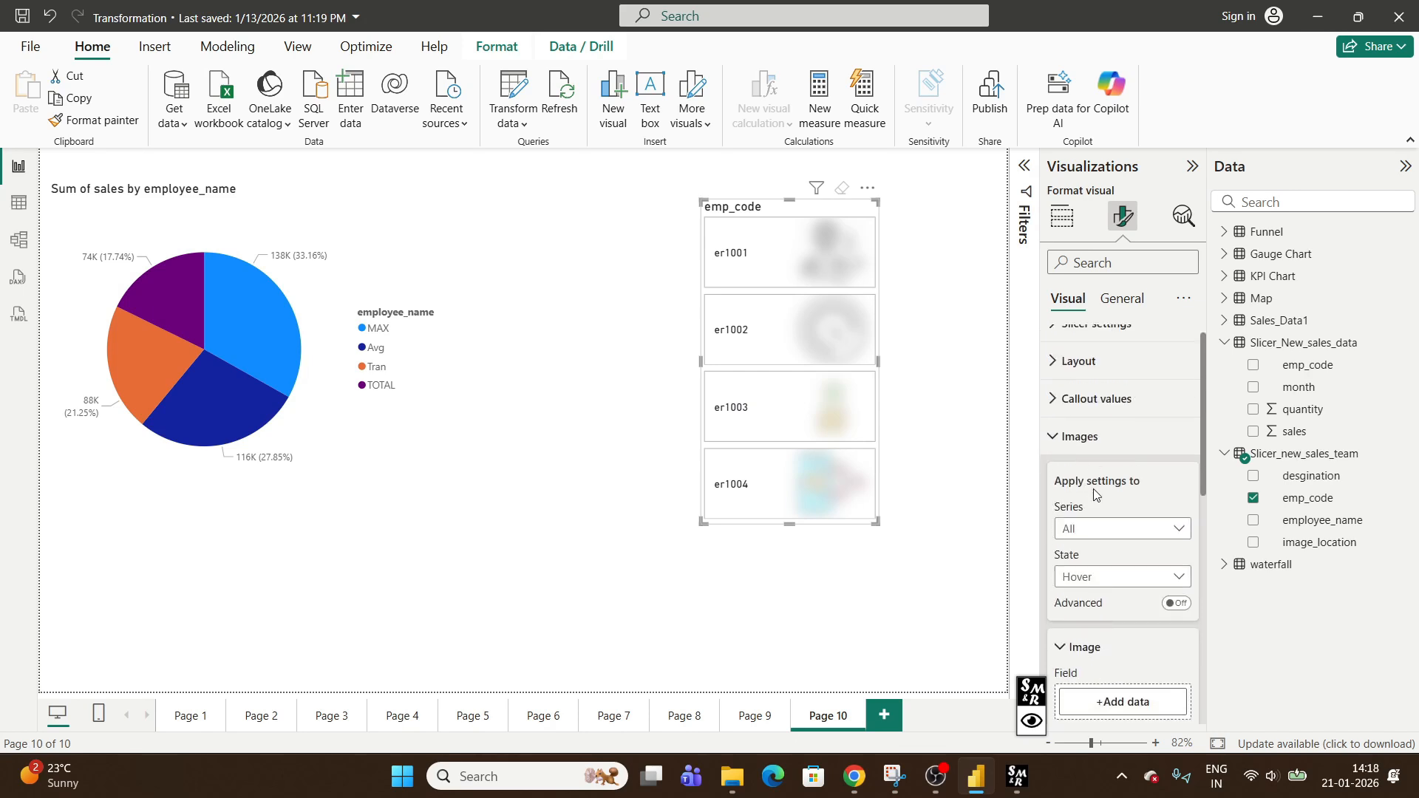
left_click(1099, 507)
left_click(1076, 593)
scroll(1086, 588, "down", 3)
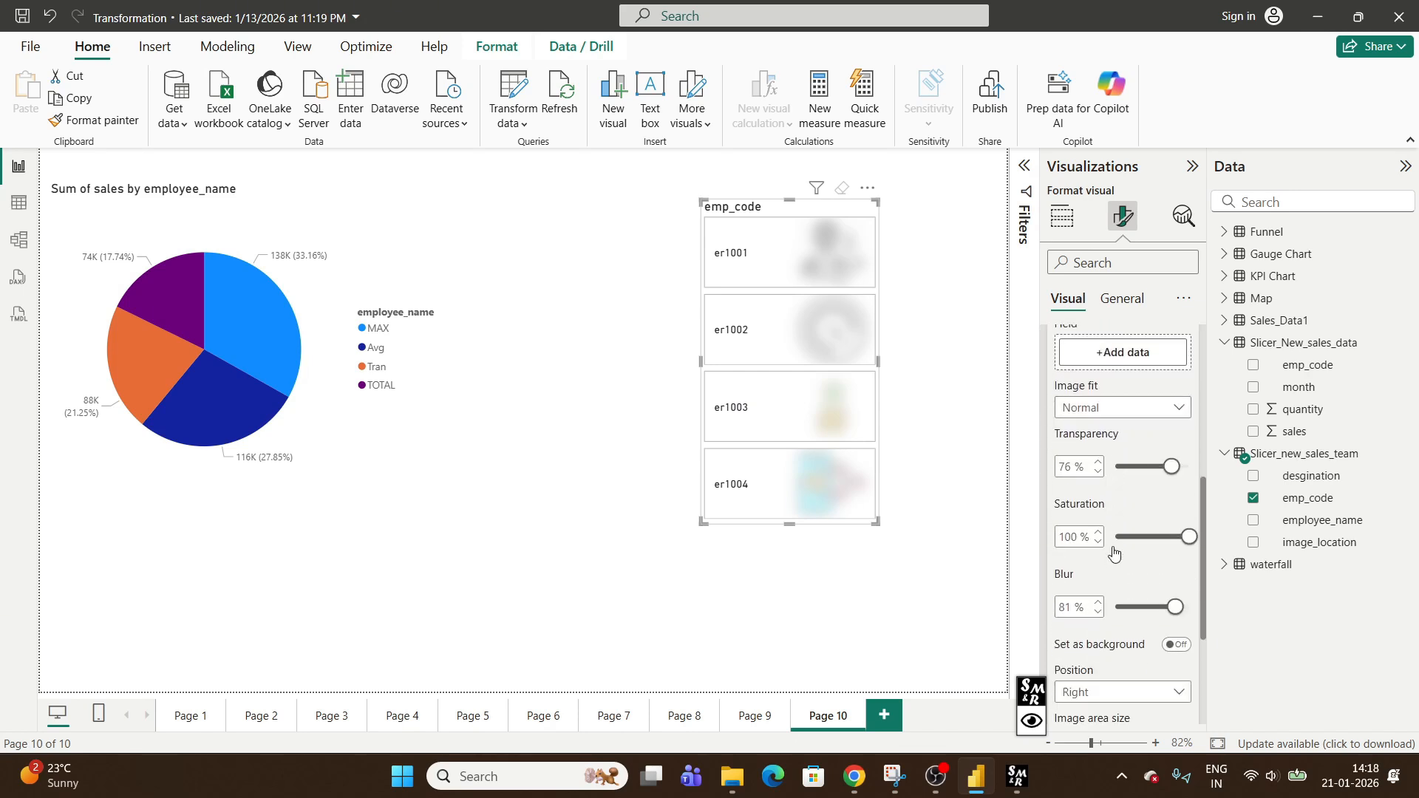
left_click(761, 270)
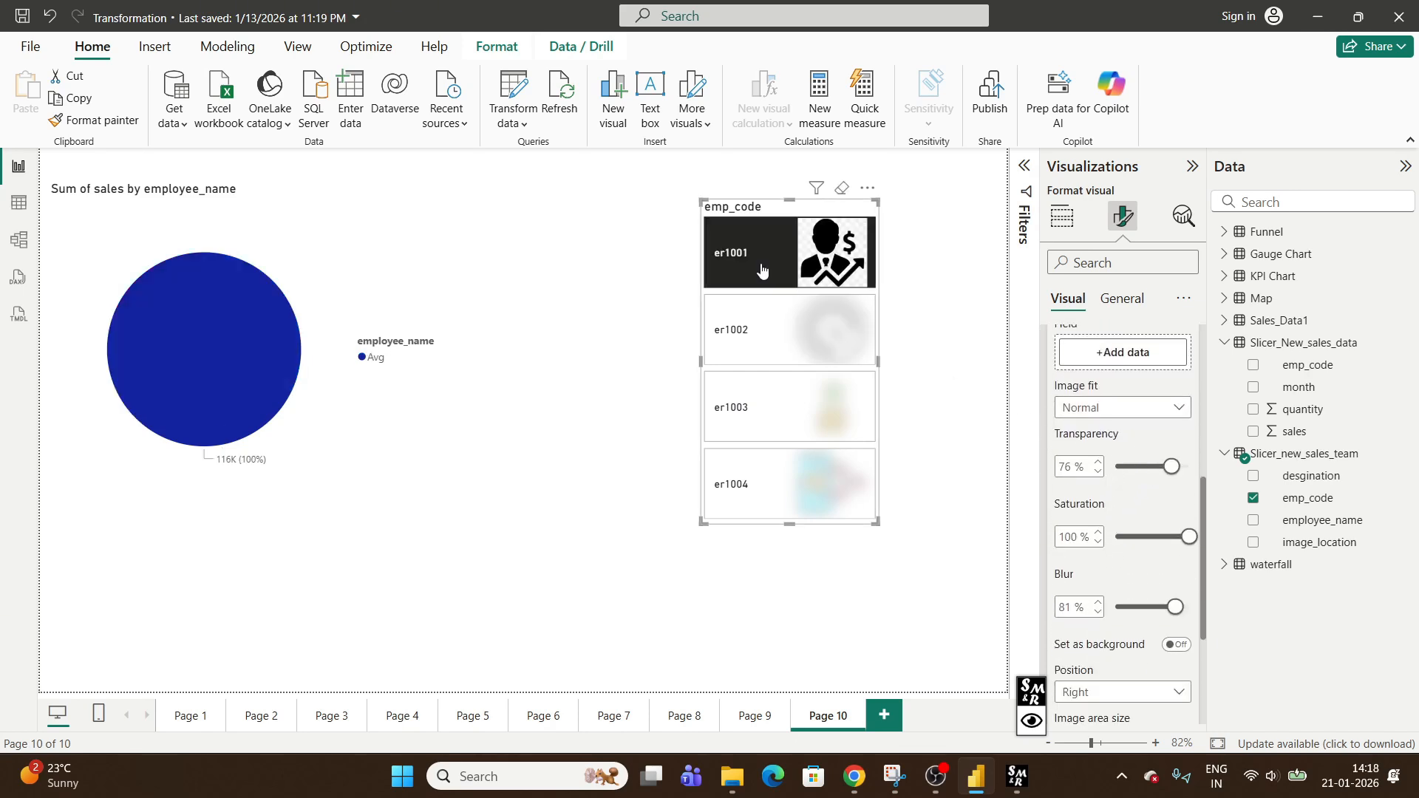
left_click_drag(1171, 466, 1115, 466)
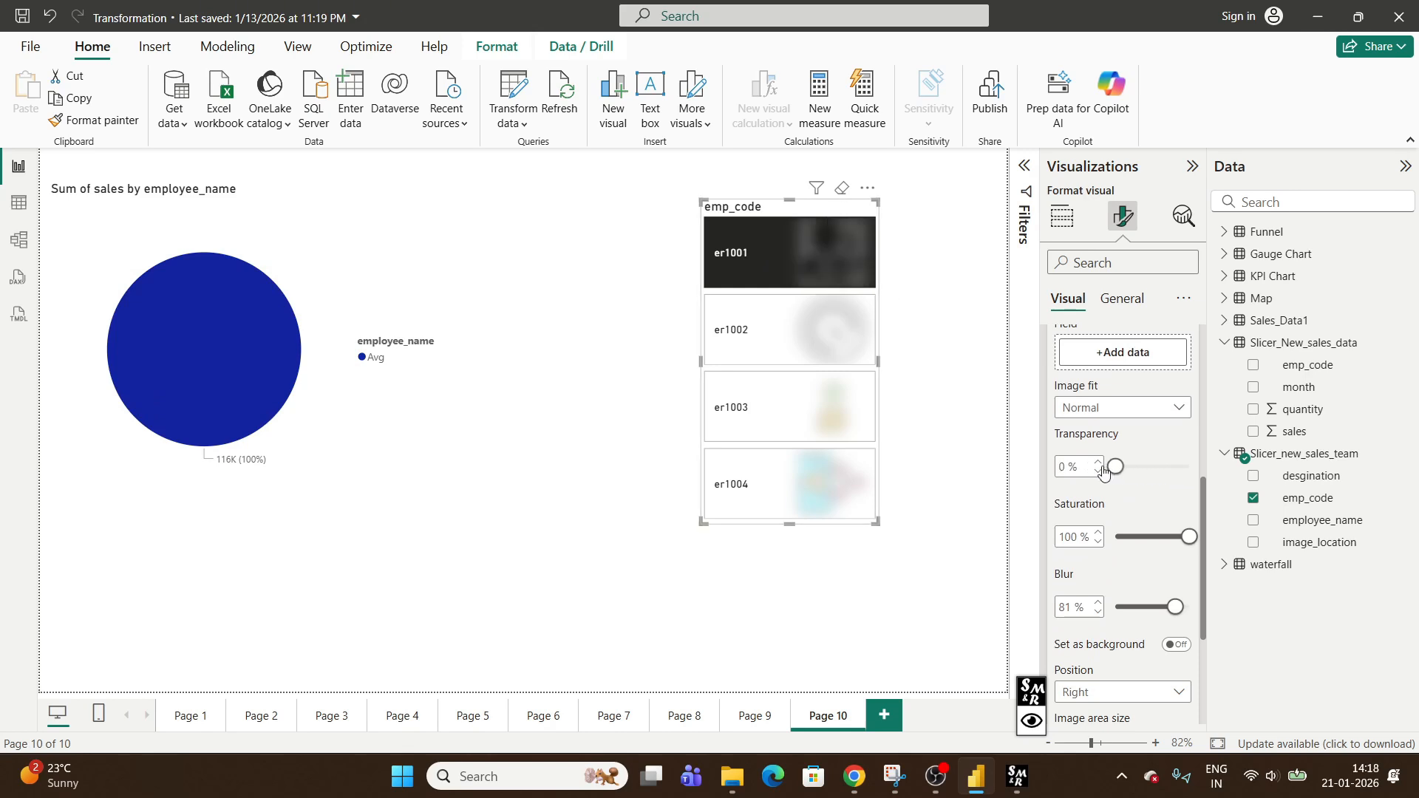
left_click_drag(1175, 606, 1114, 606)
Set the image transparency and blur to 0 % for the Selected state
scroll(1138, 488, "up", 2)
scroll(1138, 488, "up", 4)
left_click(1122, 502)
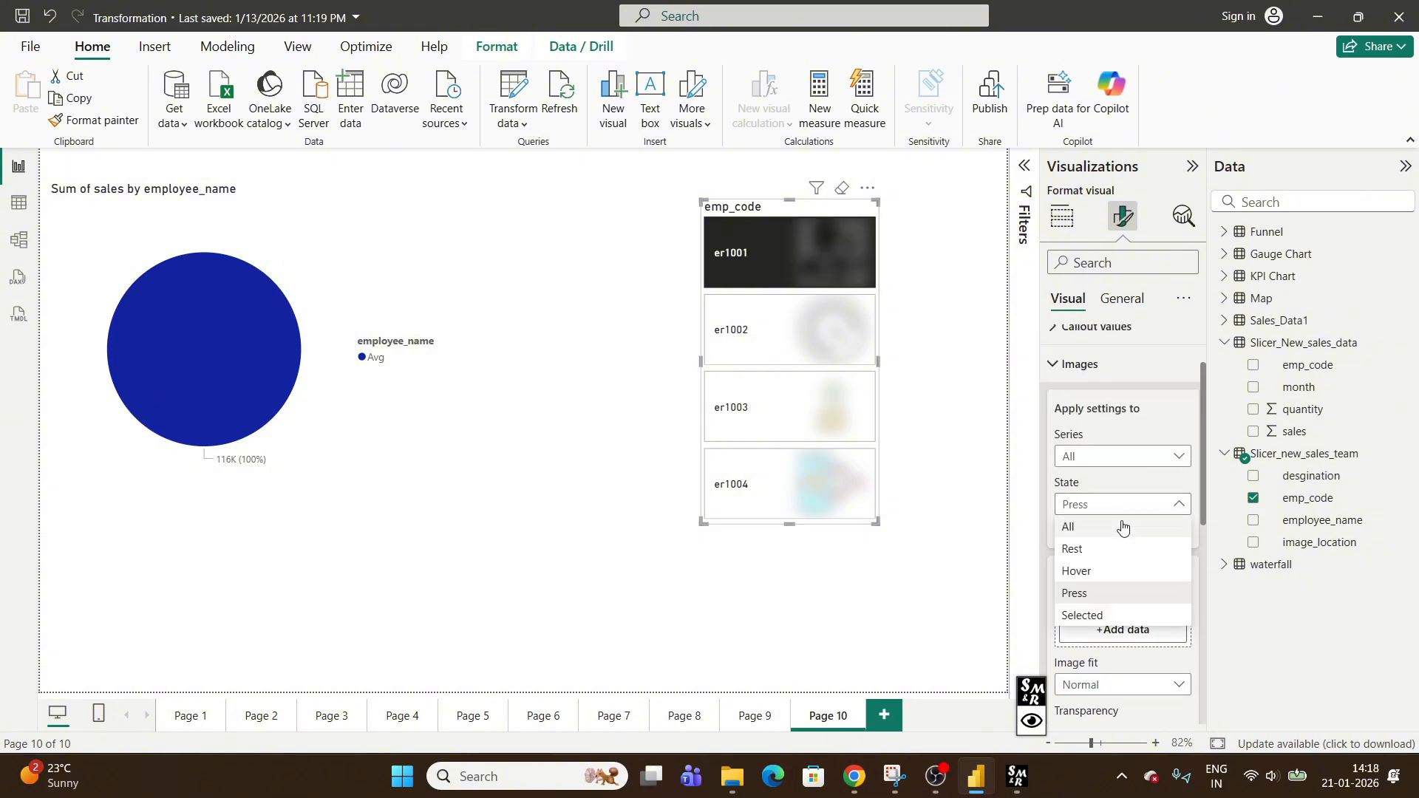
left_click(1101, 612)
scroll(1056, 469, "down", 5)
left_click_drag(1172, 375, 1082, 379)
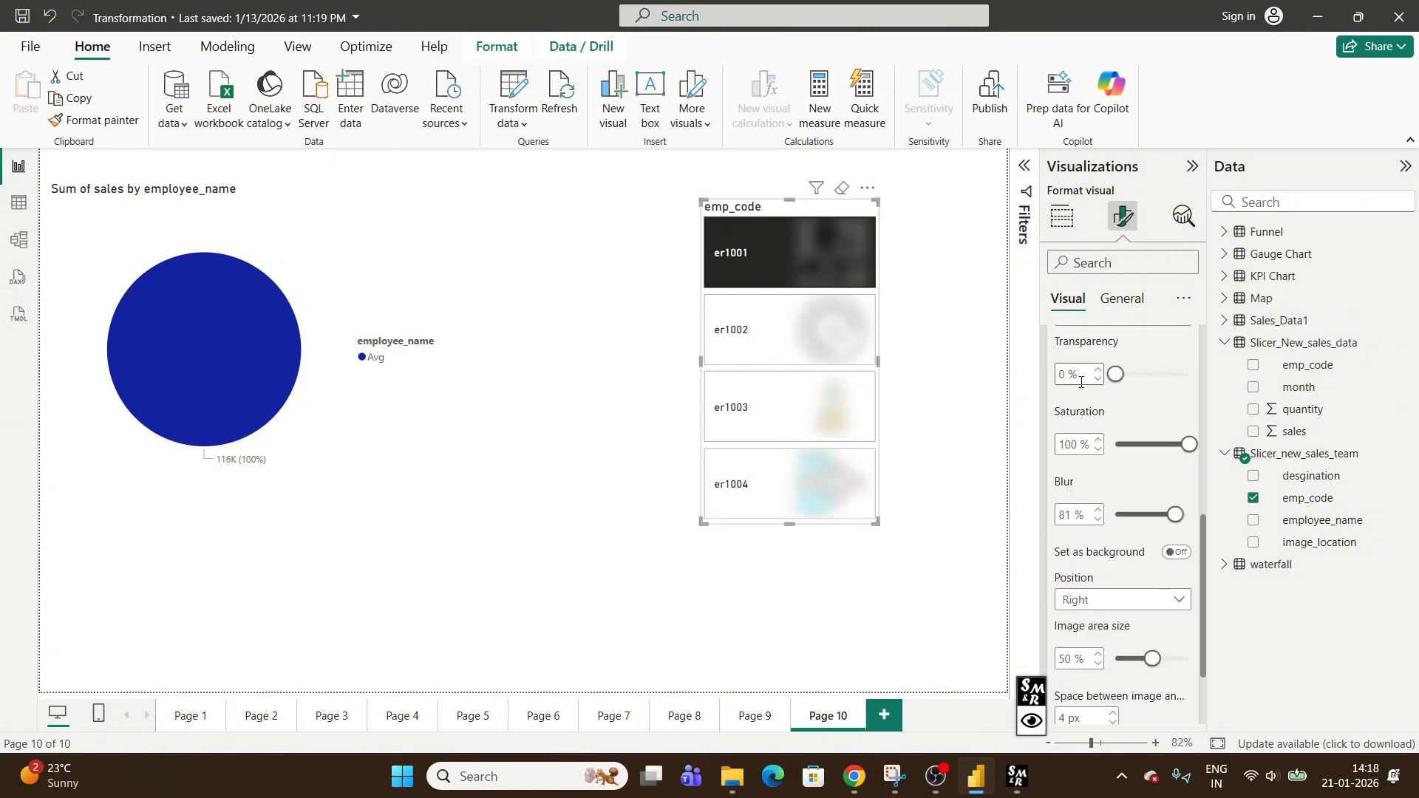
left_click_drag(1176, 515, 1113, 515)
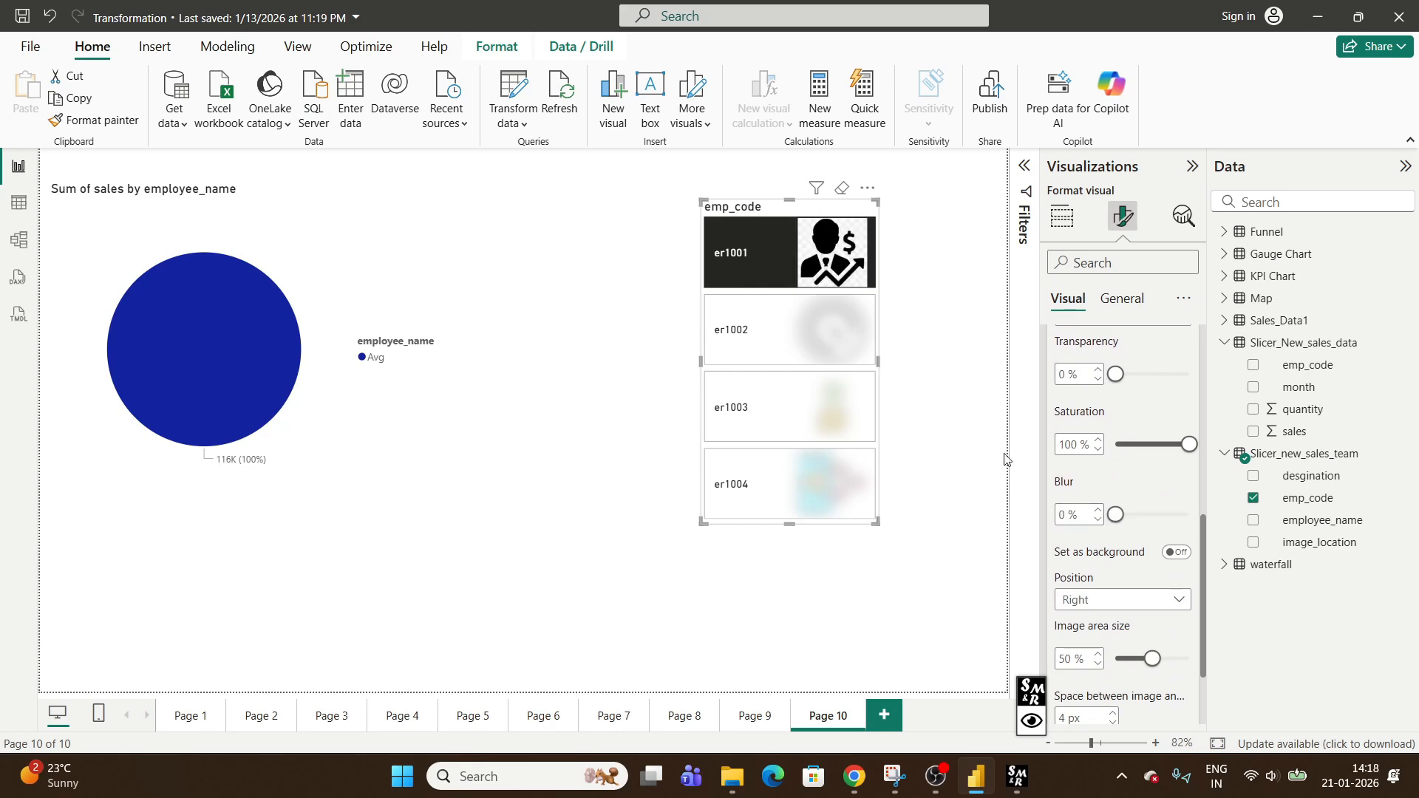
Try 89 % saturation and the set-as-background option on the Selected state's images
mouse_move(1176, 445)
left_mouse_down()
mouse_move(1146, 448)
mouse_move(1180, 445)
left_mouse_up()
scroll(1155, 488, "down", 1)
scroll(1156, 485, "down", 1)
left_click(1177, 436)
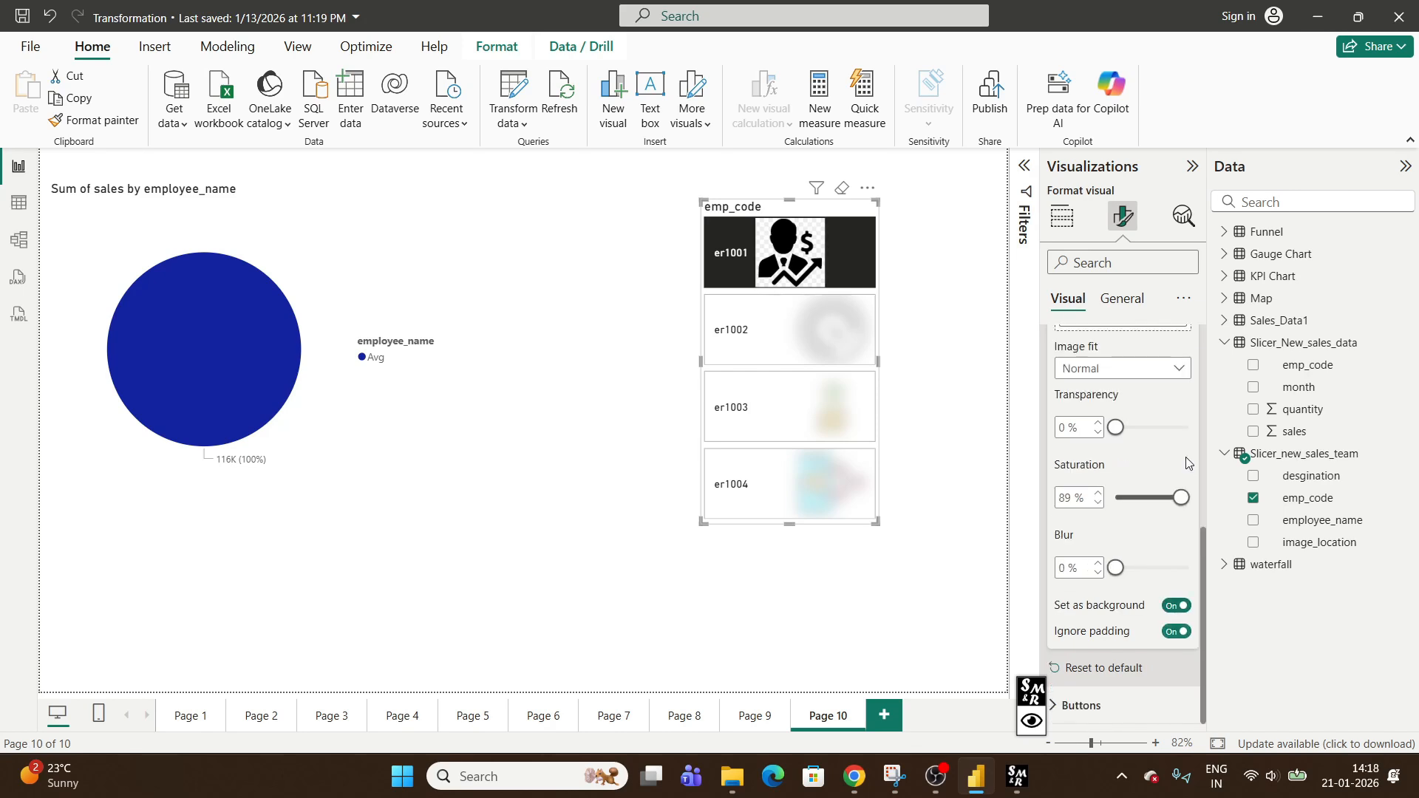
left_click(1175, 604)
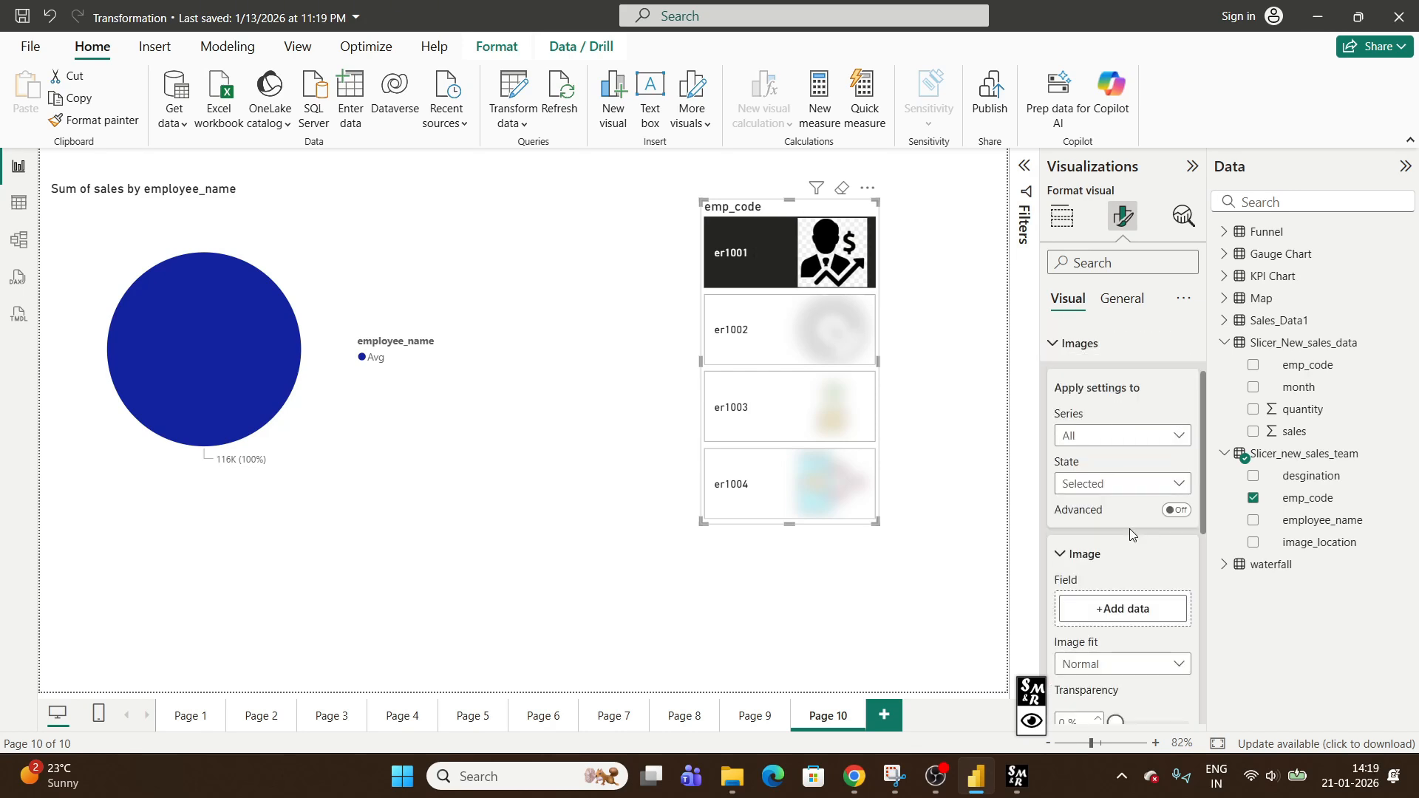
Try the advanced state options for the slicer images and turn them back off, keeping the Selected state
left_click(1176, 510)
left_click(1174, 531)
left_click(1175, 531)
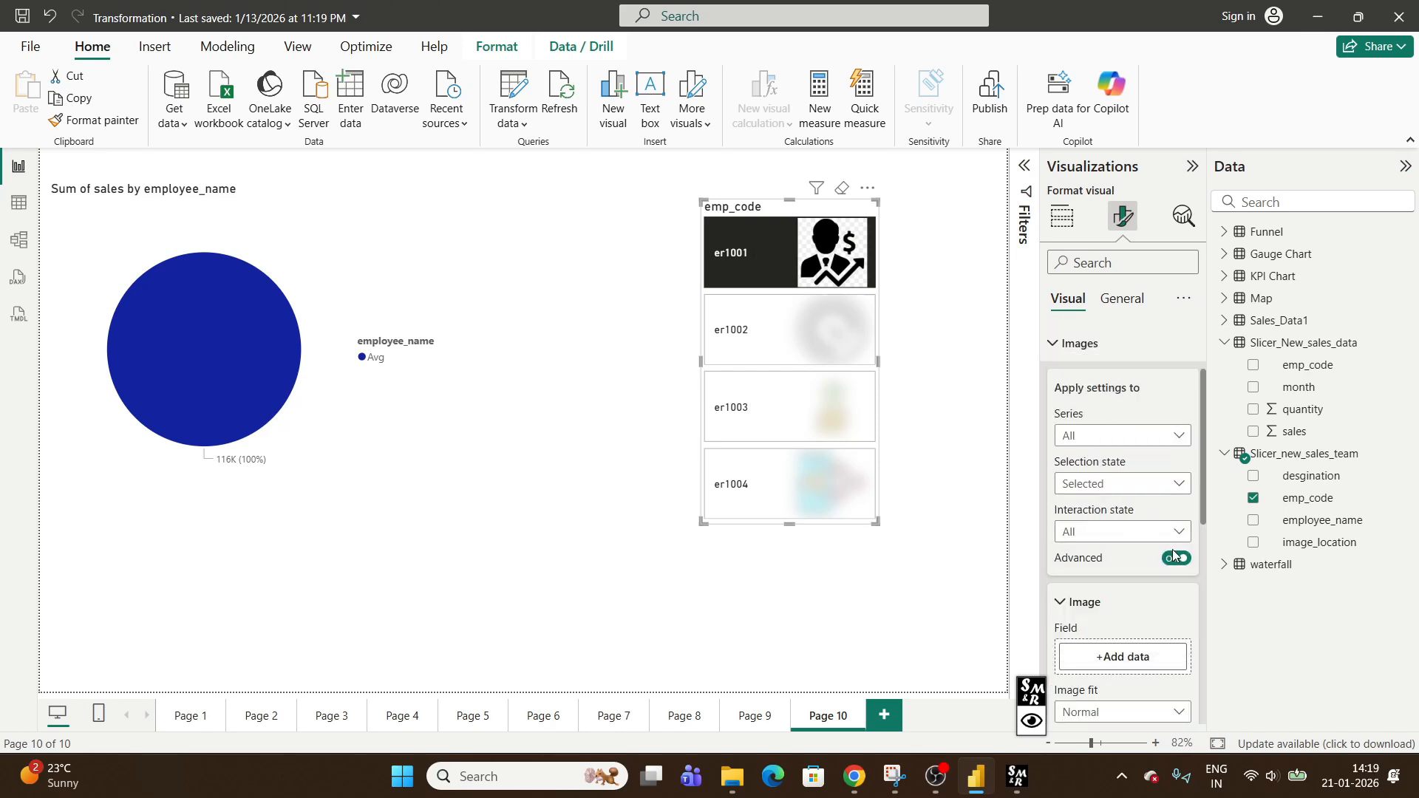
left_click(1176, 560)
left_click(1123, 483)
left_click(1113, 574)
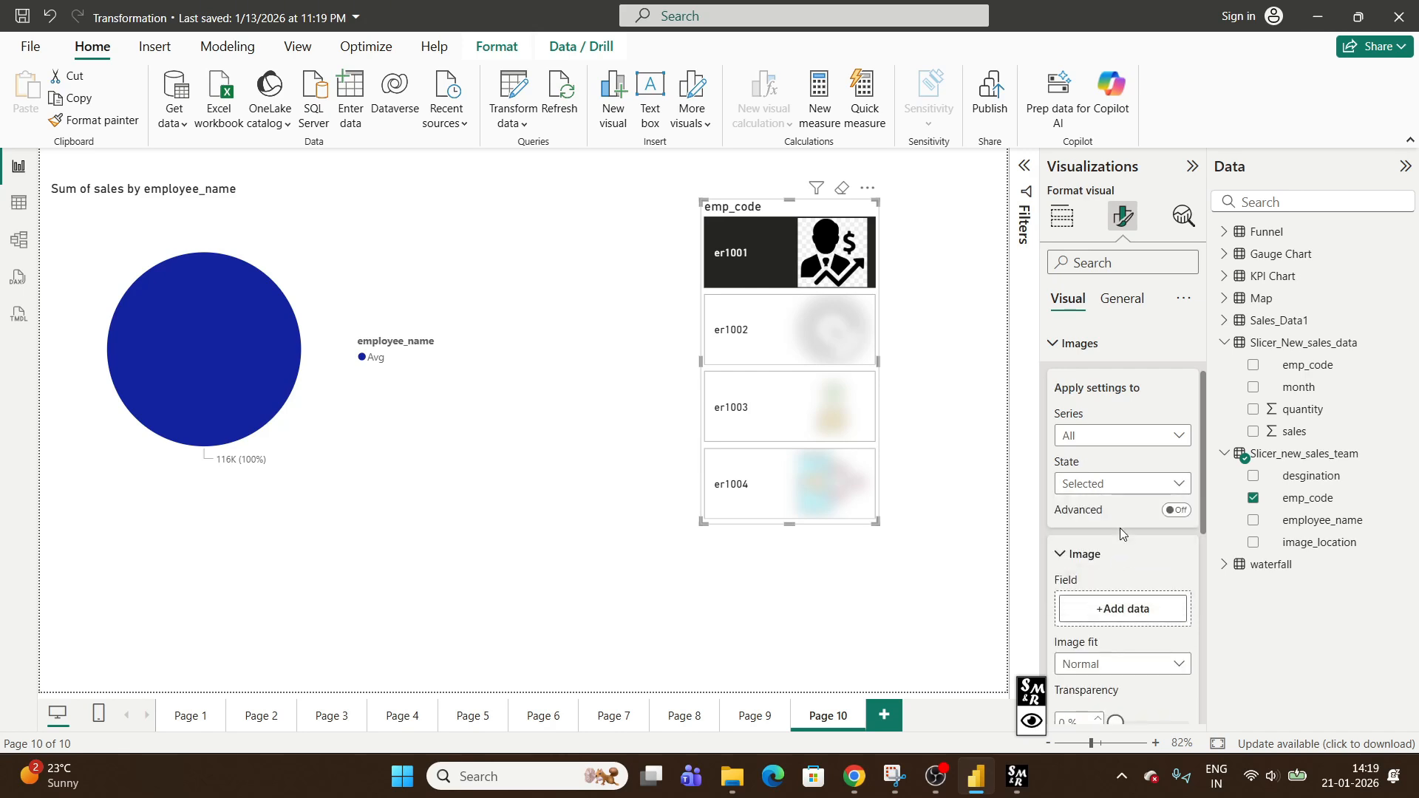
Set the image area size to 64 % for the Selected state and test it by selecting er1003 and er1004
scroll(1141, 473, "down", 4)
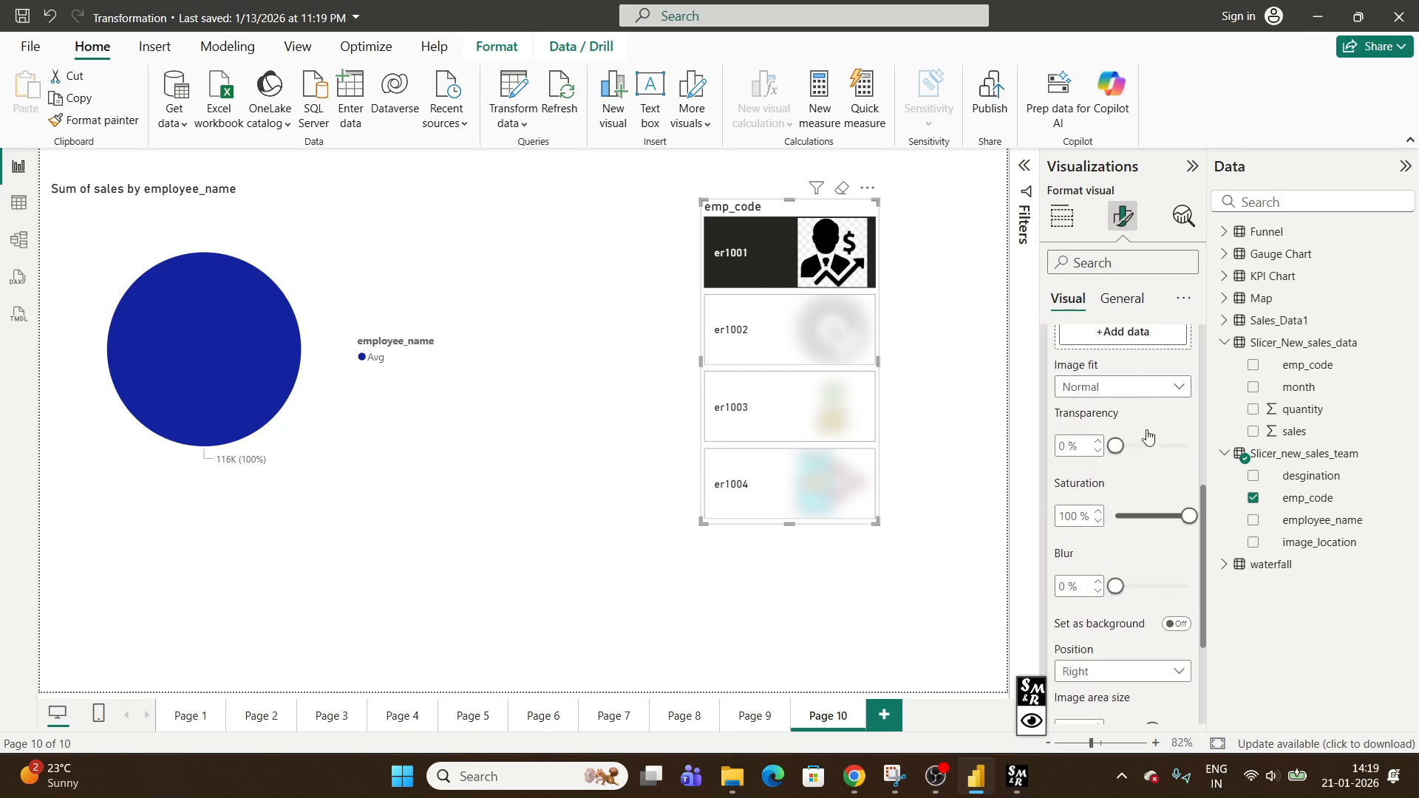
scroll(1145, 476, "down", 3)
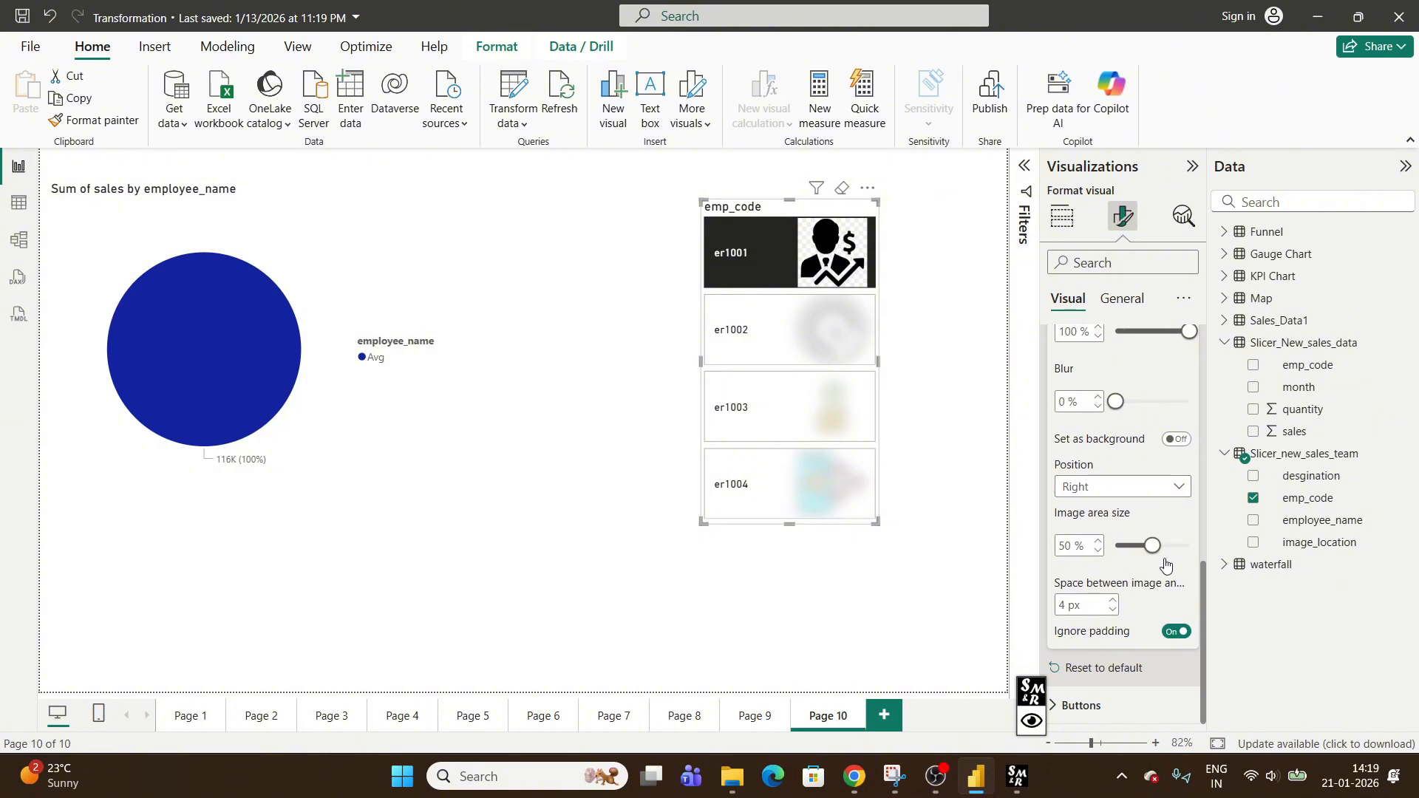
left_click_drag(1152, 547, 1167, 554)
left_click(766, 414)
left_click(764, 471)
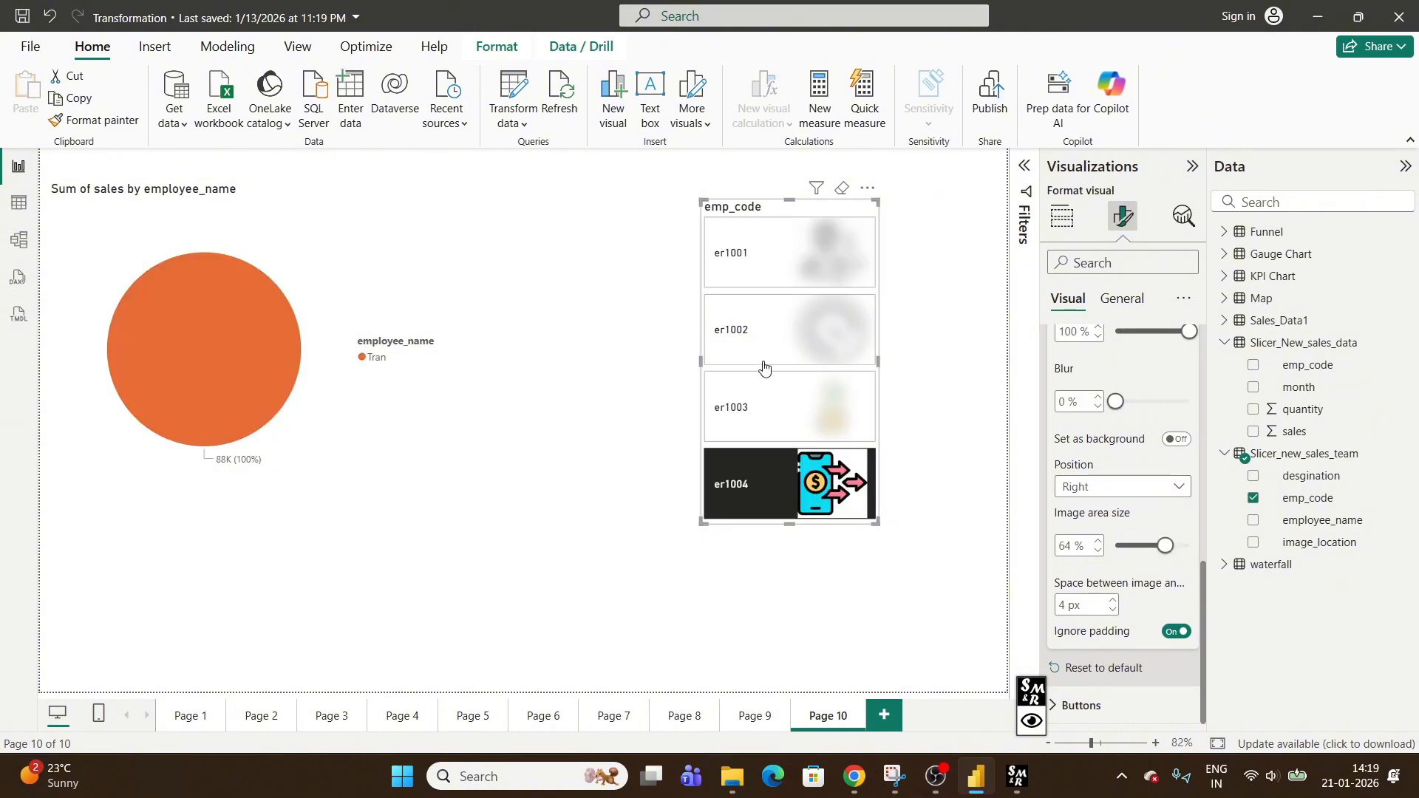
Test the slicer's image styling and pie chart filtering by selecting each employee code from er1001 to er1004 in turn, finishing on er1001
left_click(764, 275)
left_click(764, 343)
left_click(764, 428)
left_click(764, 477)
left_click(759, 412)
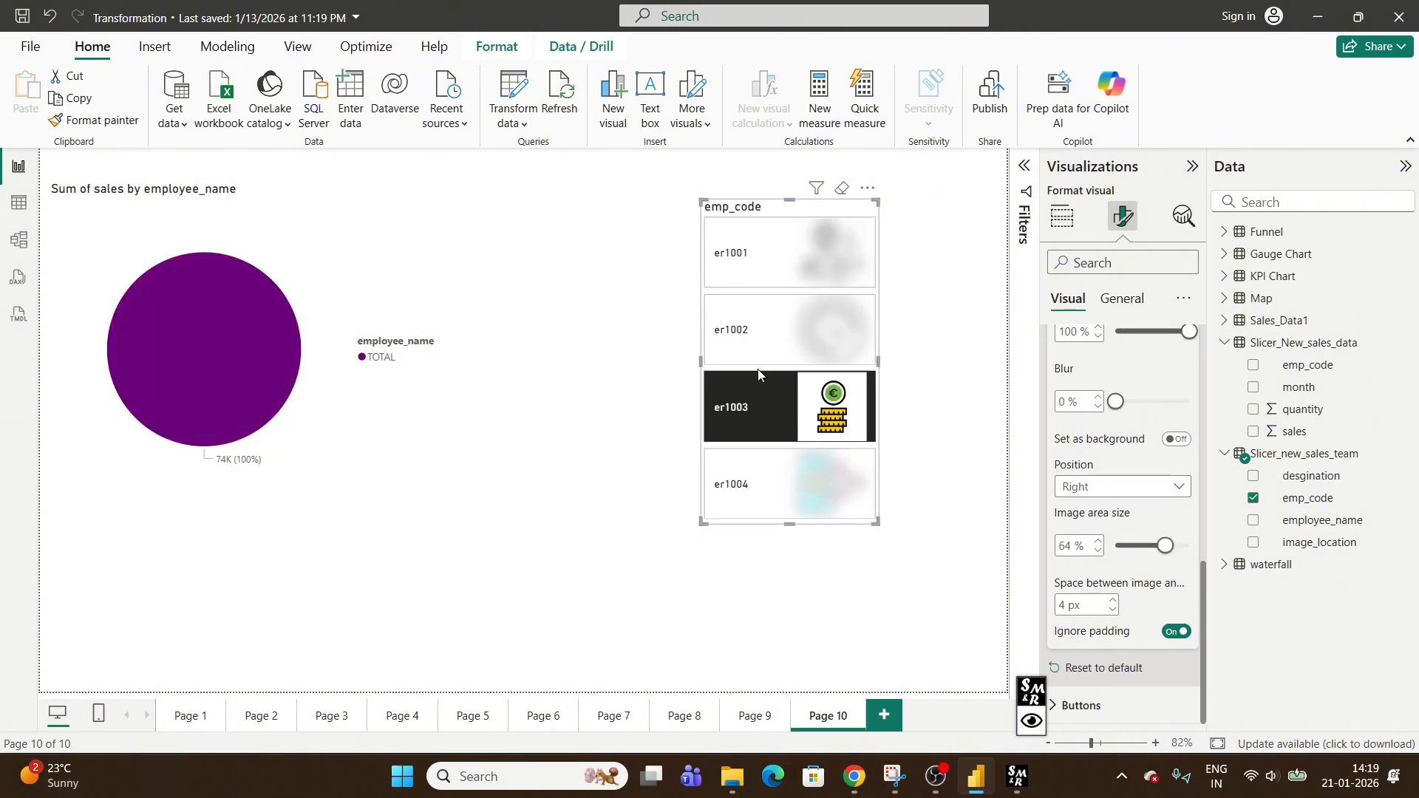
left_click(761, 325)
left_click(770, 396)
left_click(780, 462)
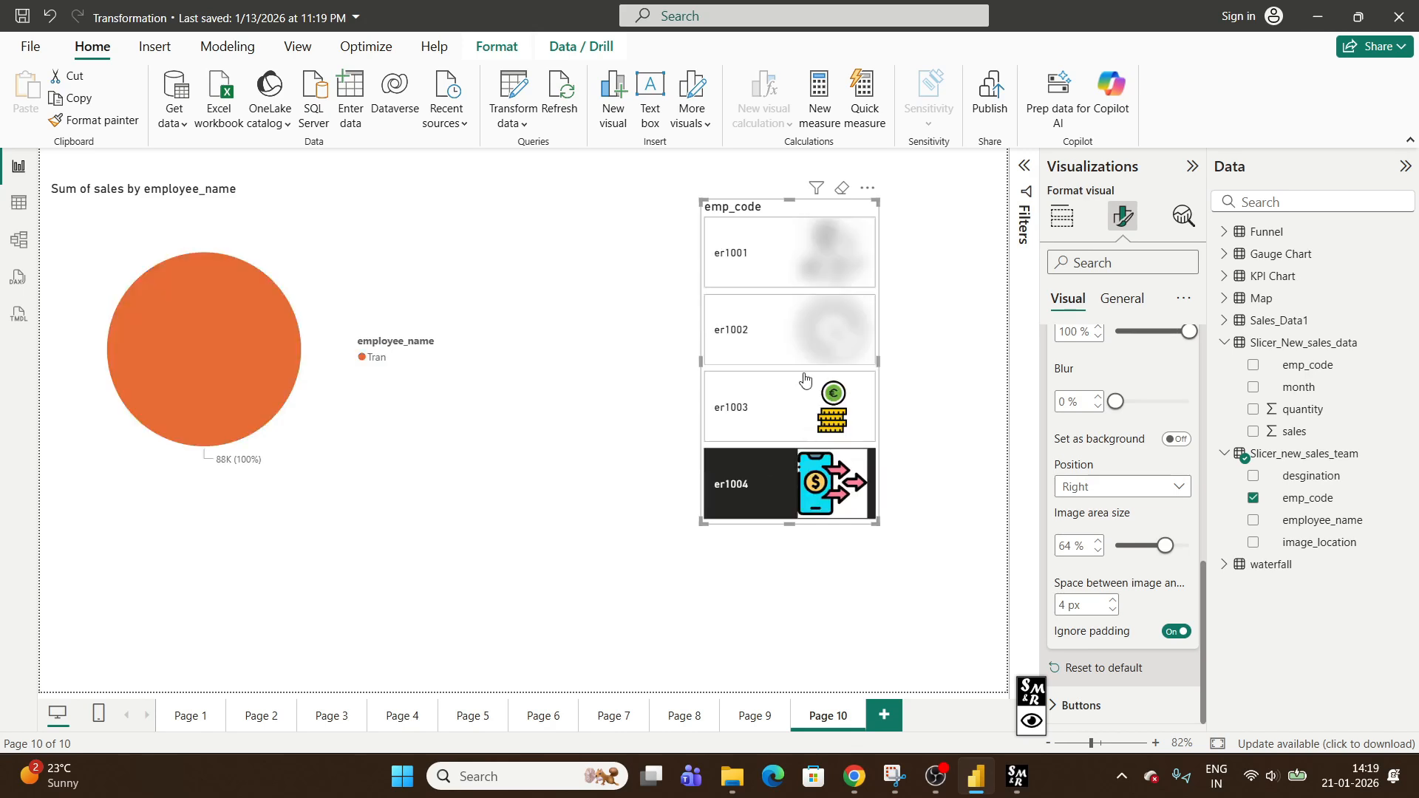
left_click(766, 402)
left_click(767, 346)
left_click(760, 272)
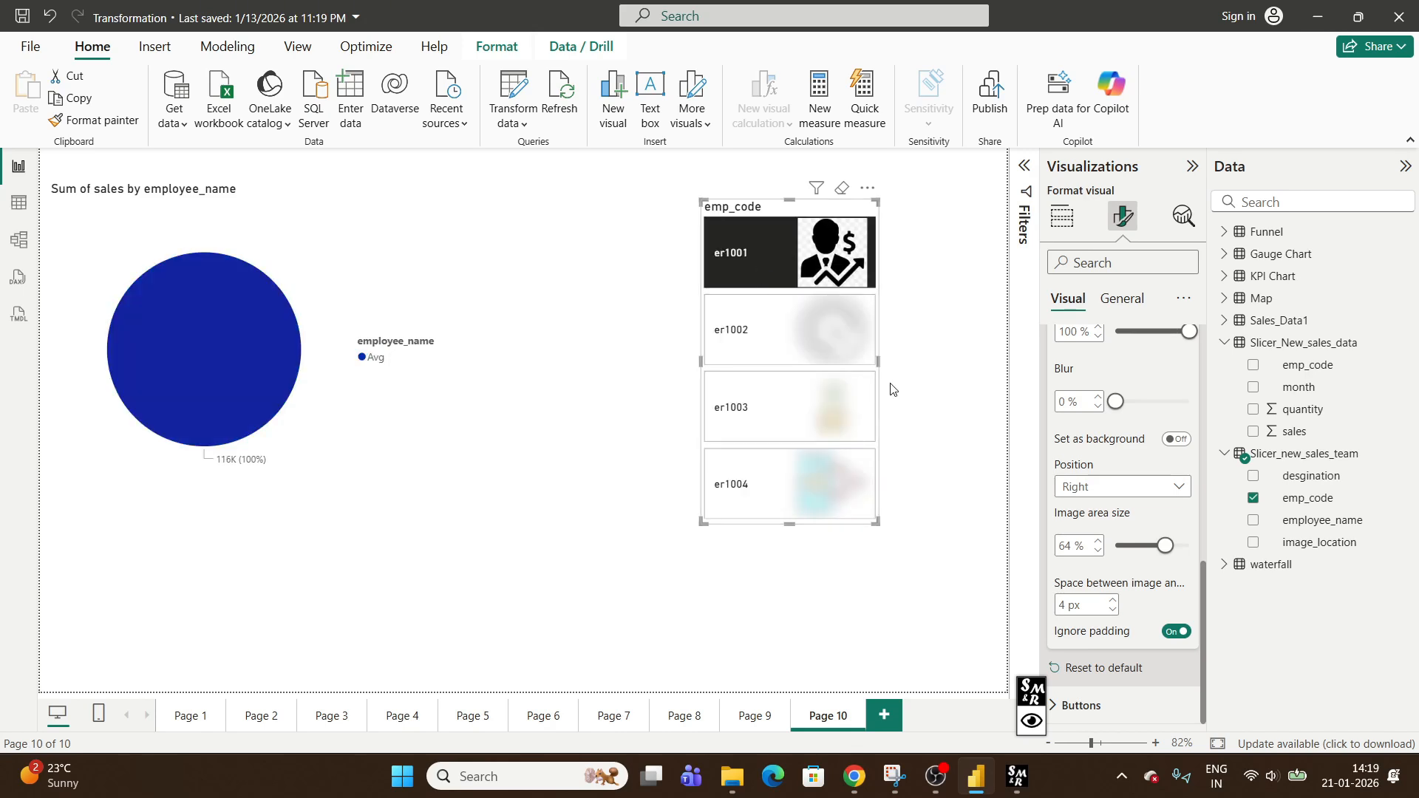
Set the slicer buttons' shape to Rounded Rectangle for all states
scroll(1076, 407, "up", 4)
left_click(1066, 376)
left_click(1065, 430)
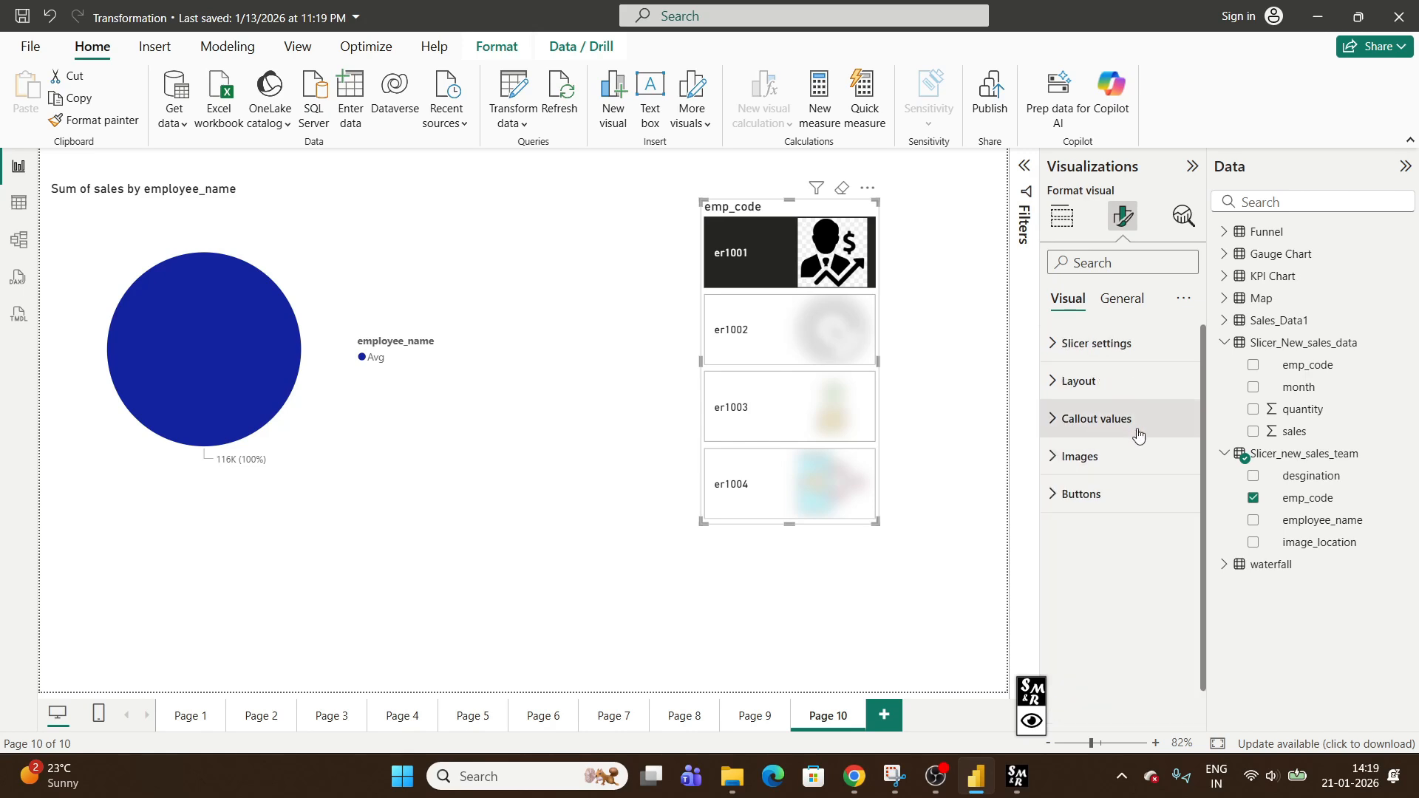
left_click(1088, 510)
scroll(1124, 550, "down", 4)
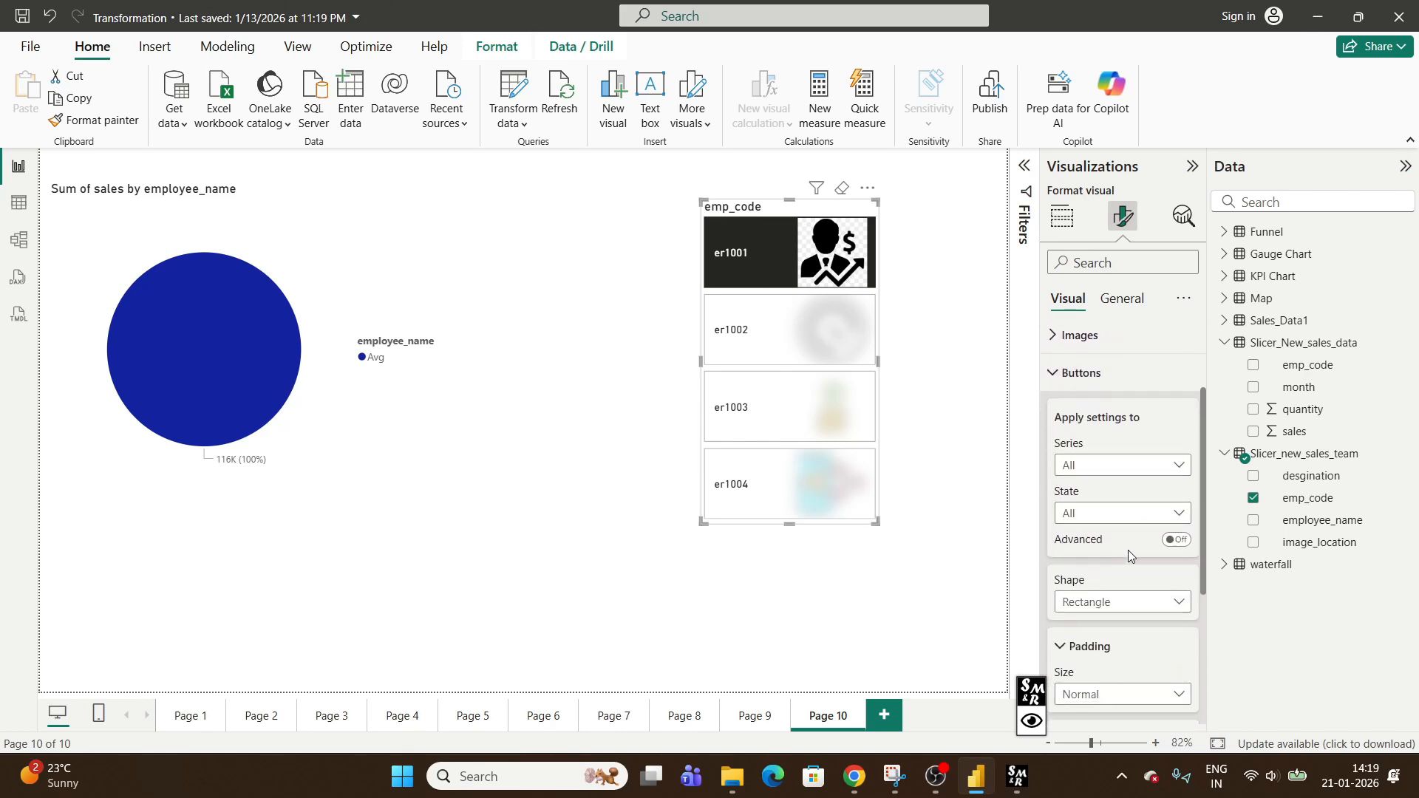
left_click(1121, 446)
left_click(1094, 490)
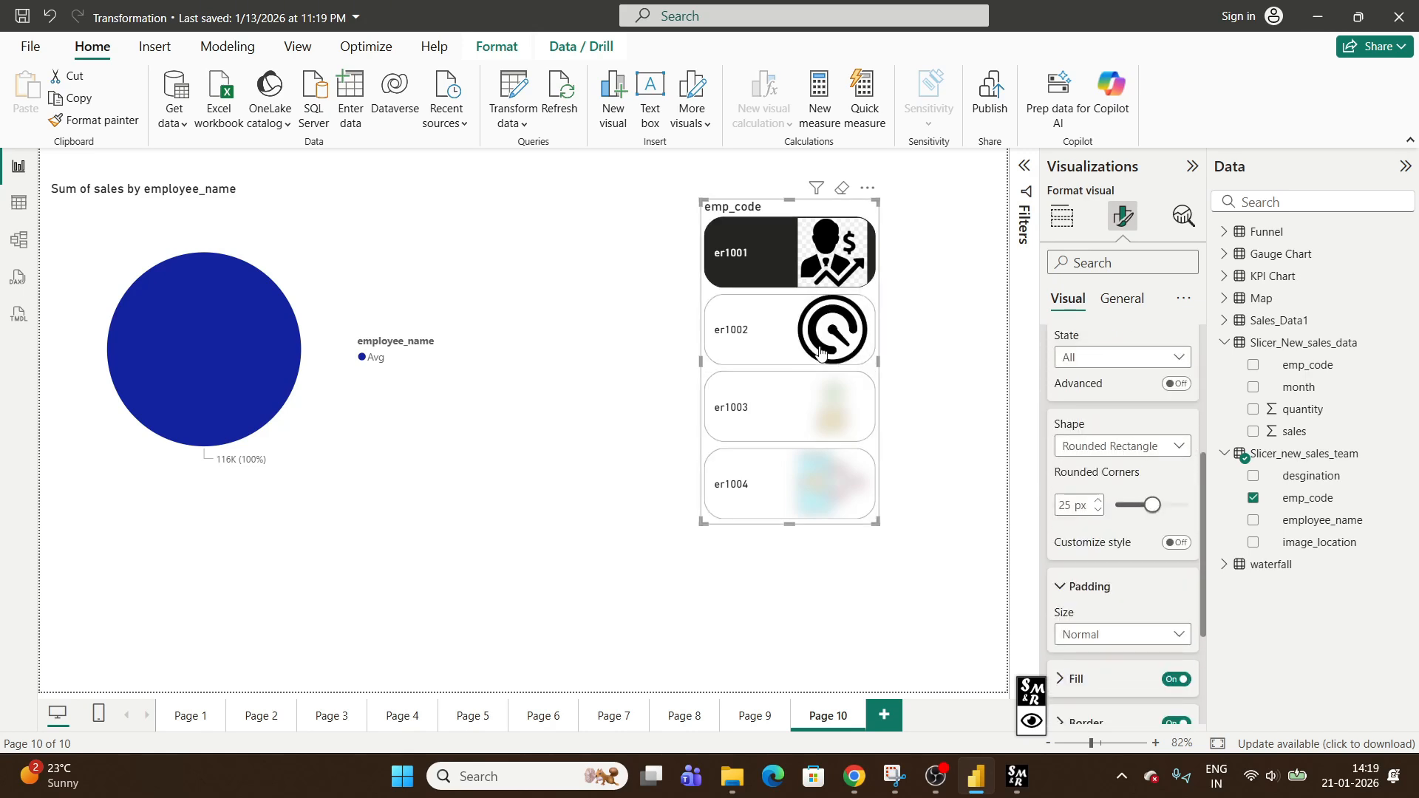
Check the rounded buttons by selecting er1002, er1004 and er1001, and set the rounded corners to 10 px
left_click(751, 336)
left_click(733, 482)
left_click(738, 341)
left_click(745, 263)
left_click_drag(1151, 505, 1136, 533)
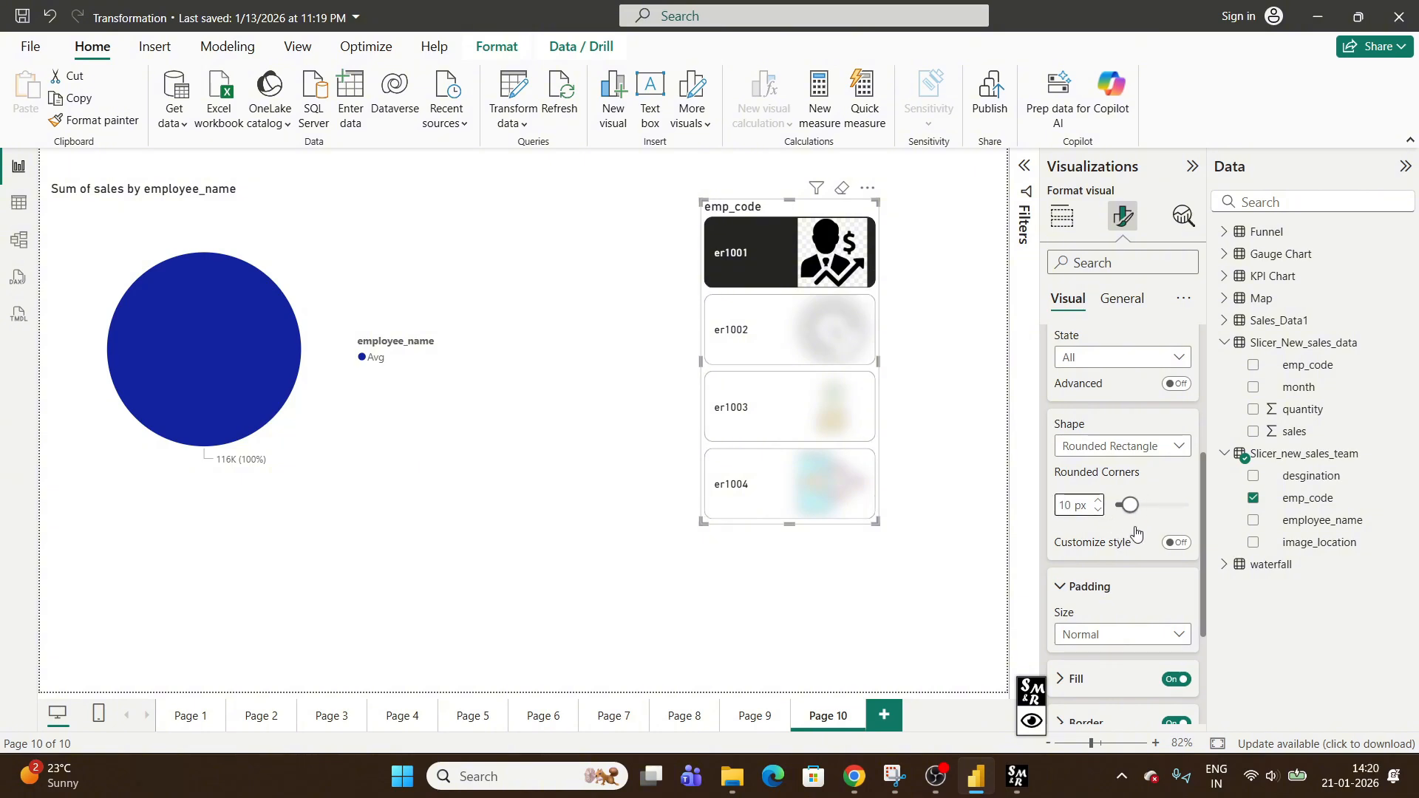
Test the slicer with its 10 px corners by selecting the four employee codes, finishing on er1001
left_click(743, 484)
left_click(742, 407)
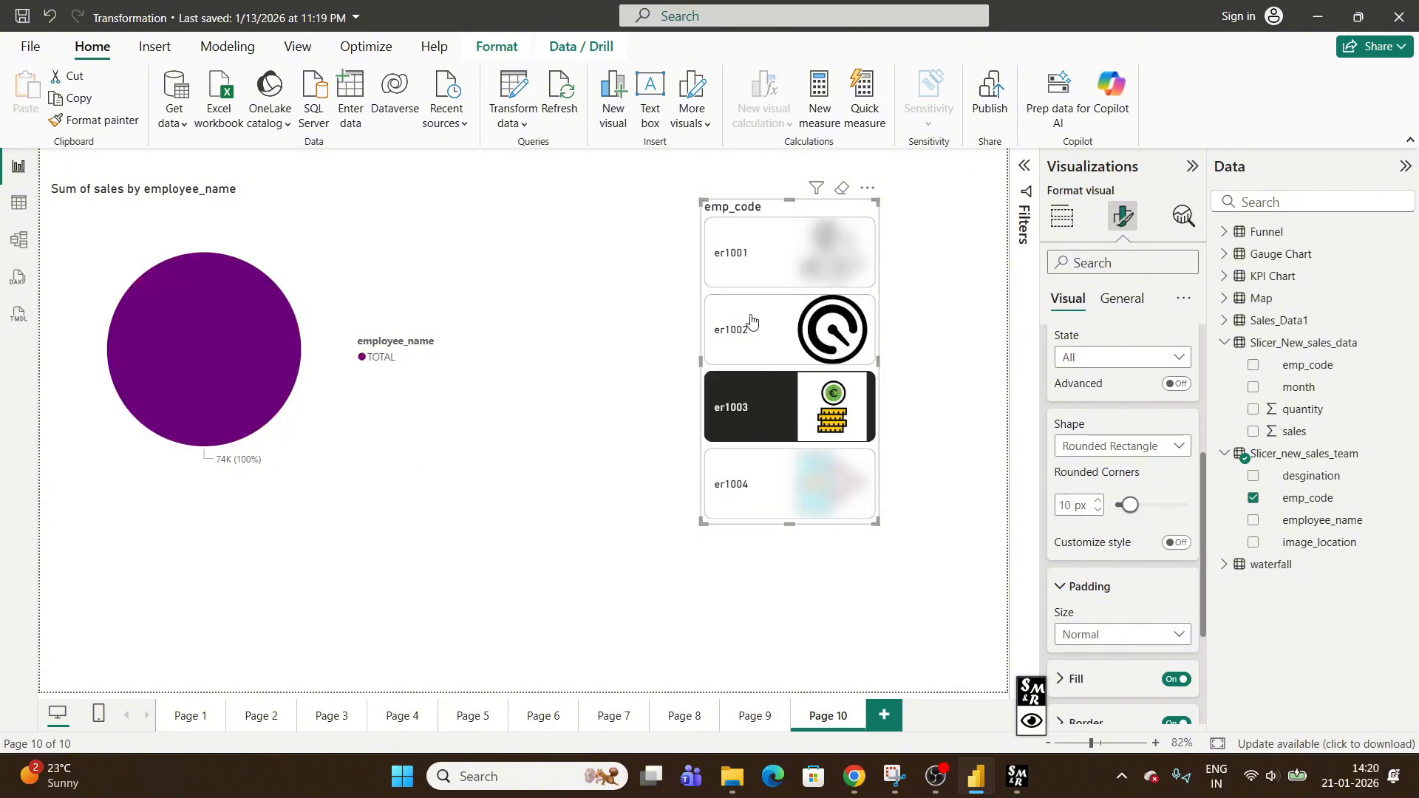
left_click(742, 273)
left_click(743, 330)
left_click(742, 407)
left_click(743, 484)
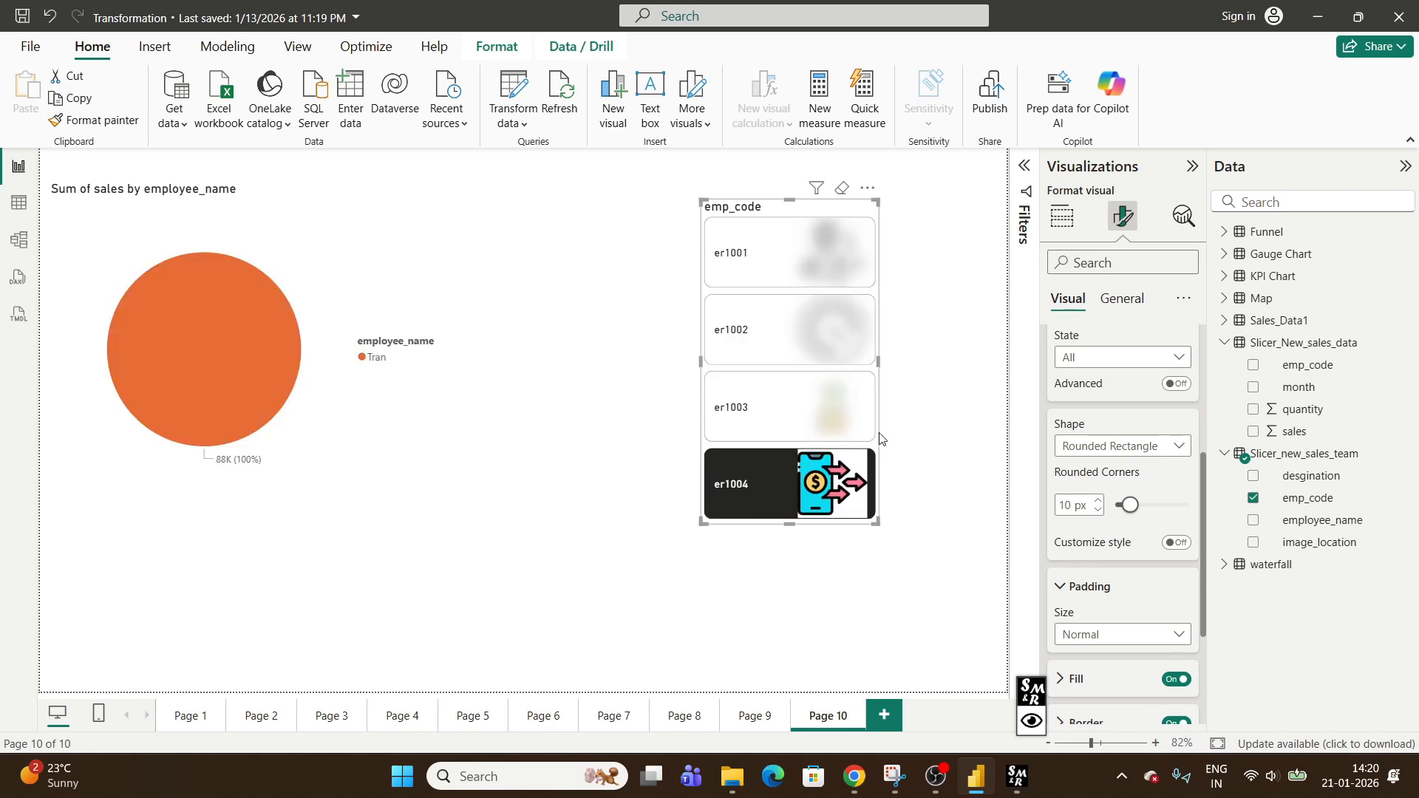
left_click(754, 270)
Set the slicer buttons' fill to light blue with 74 % transparency for all states
scroll(1082, 470, "up", 2)
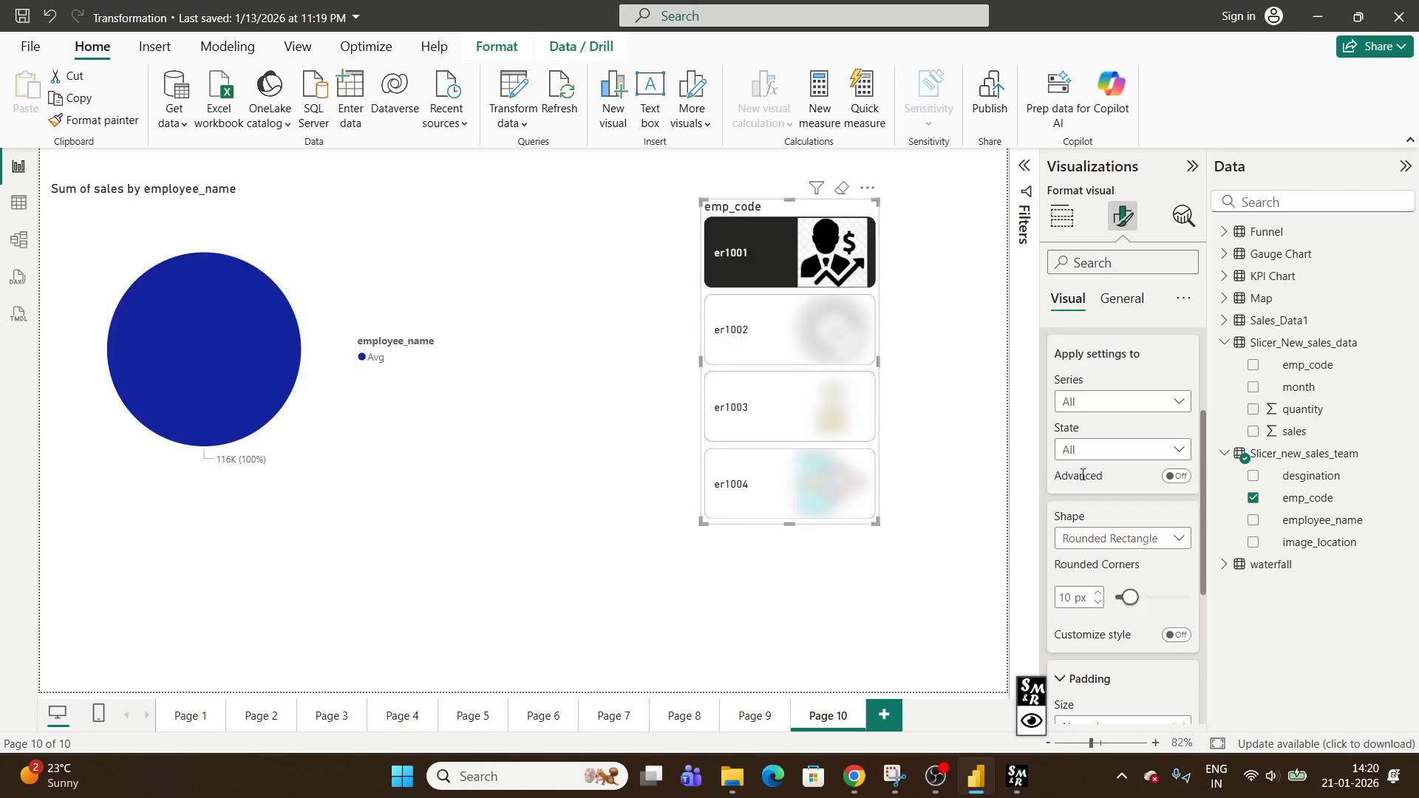
scroll(1083, 470, "down", 4)
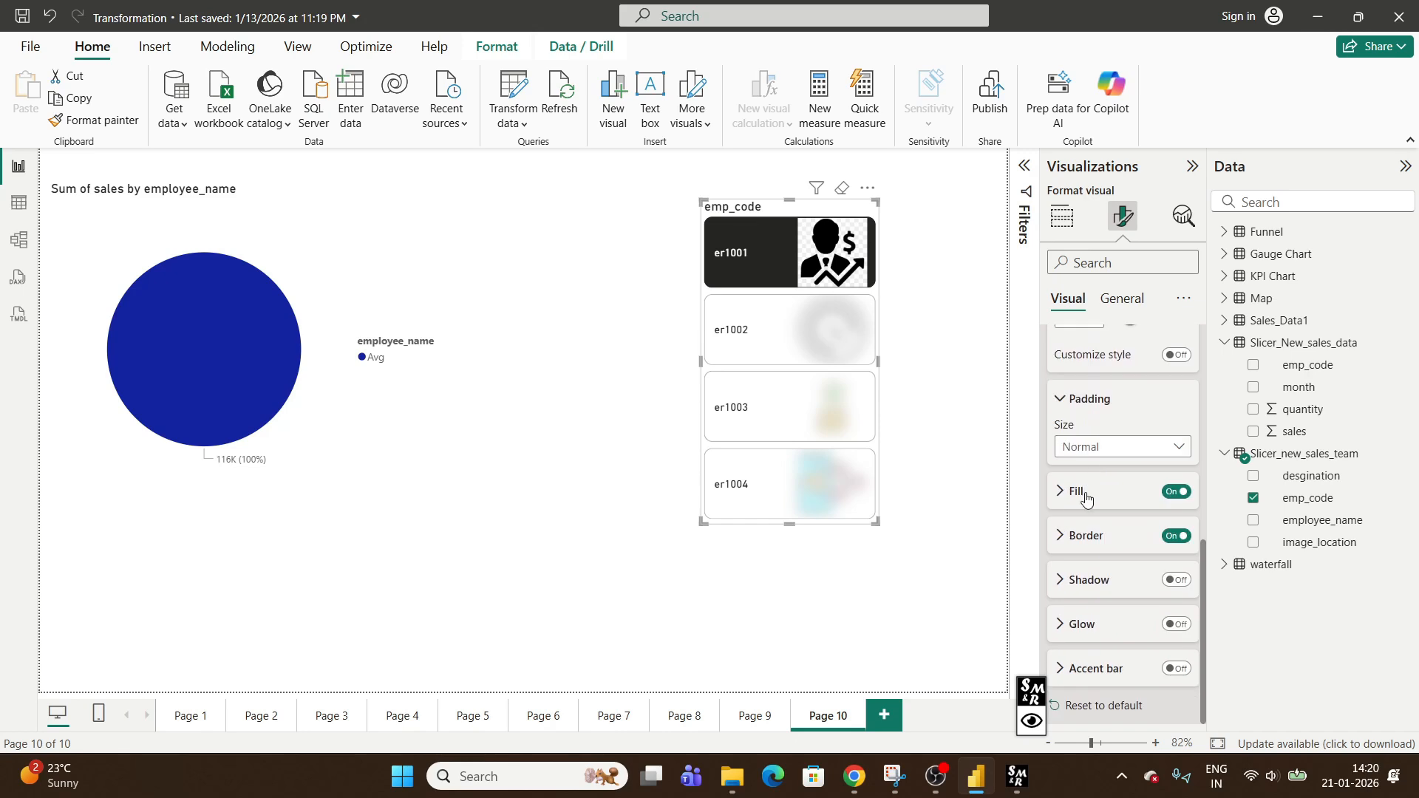
left_click(1151, 497)
left_click(1092, 446)
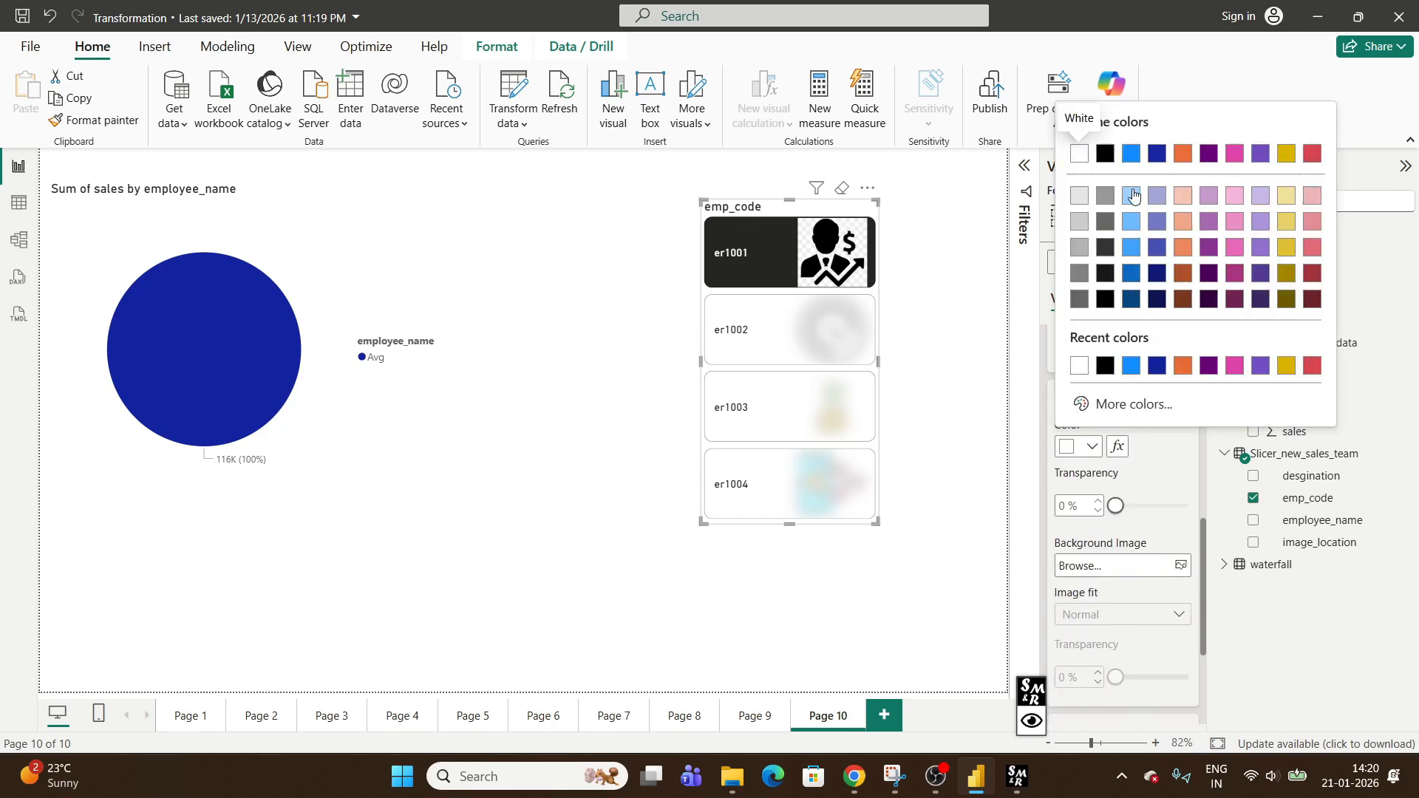
left_click(1134, 194)
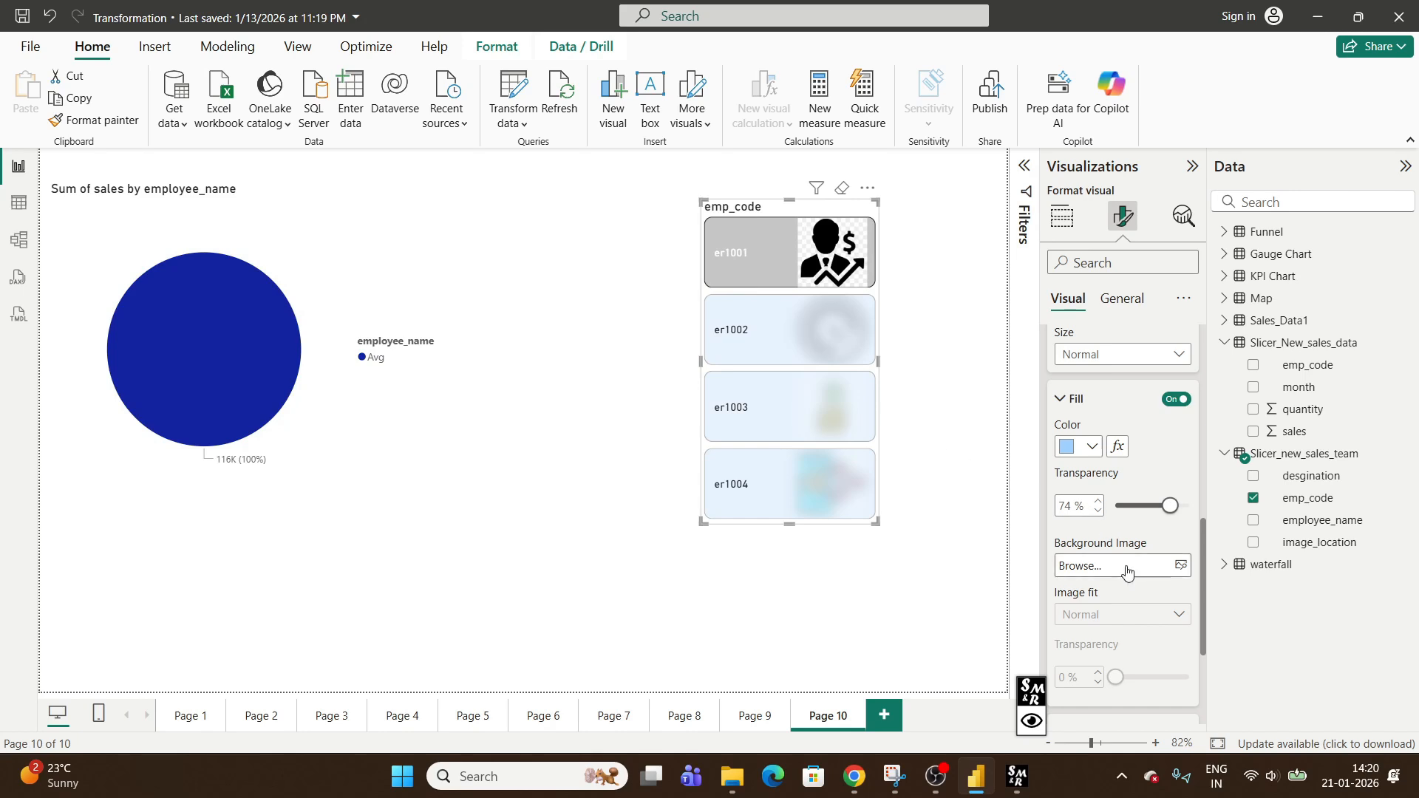
Try the shadow and glow effects on the slicer buttons and turn them back off
scroll(1059, 596, "down", 3)
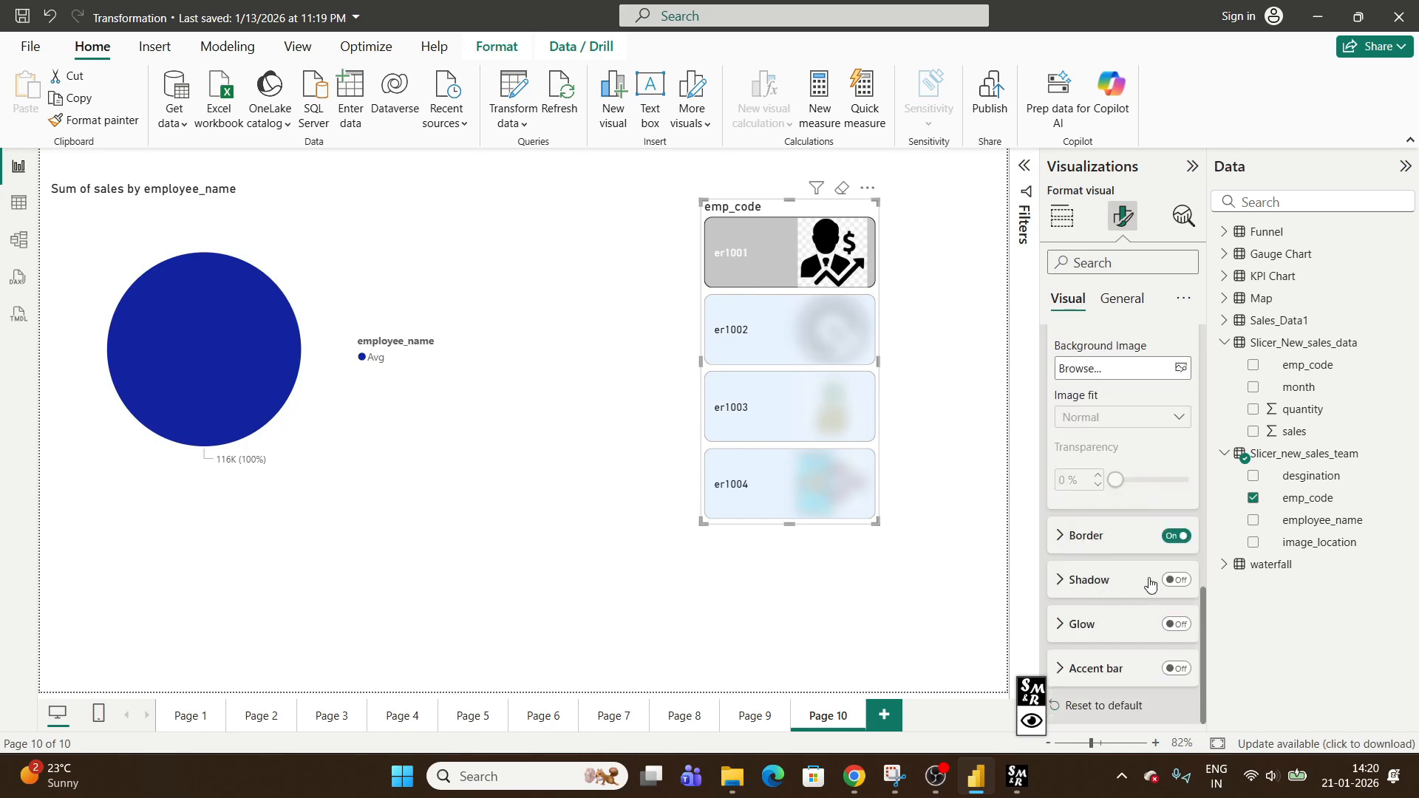
left_click(1177, 581)
left_click(1176, 581)
left_click(1176, 625)
left_click(1176, 624)
Add a dark yellow accent bar 8 px wide to the slicer buttons and clear the er1001 selection
left_click(1096, 668)
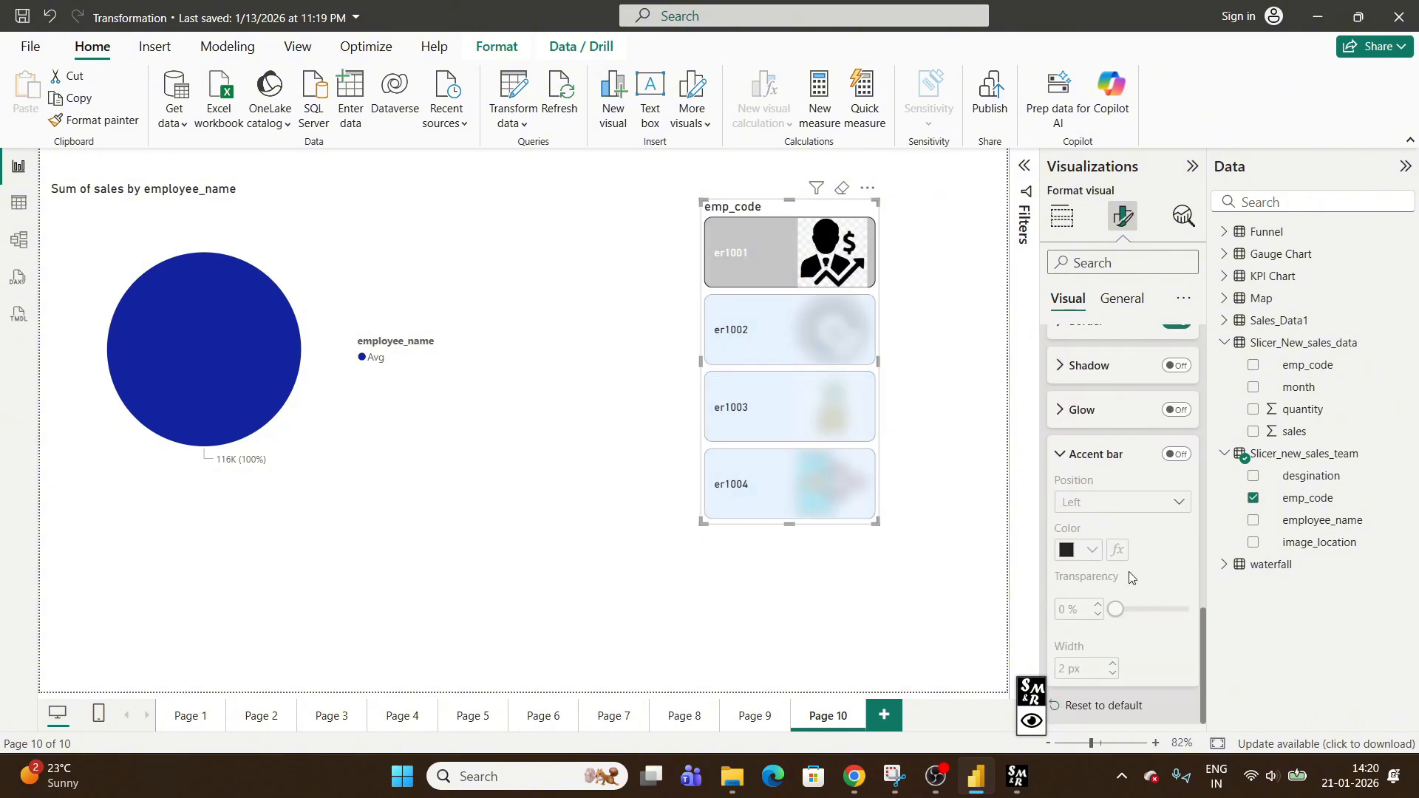
left_click(1178, 456)
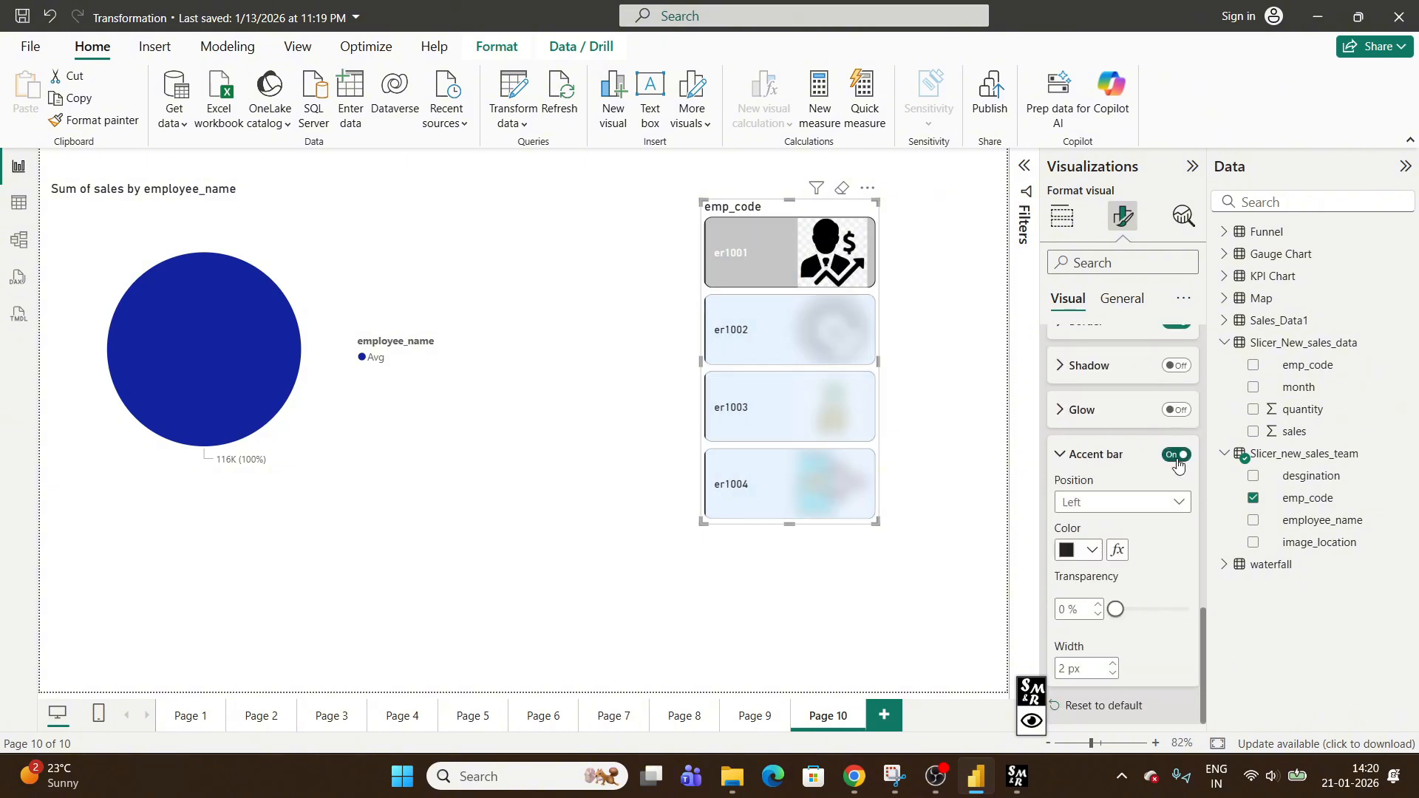
left_click(1091, 550)
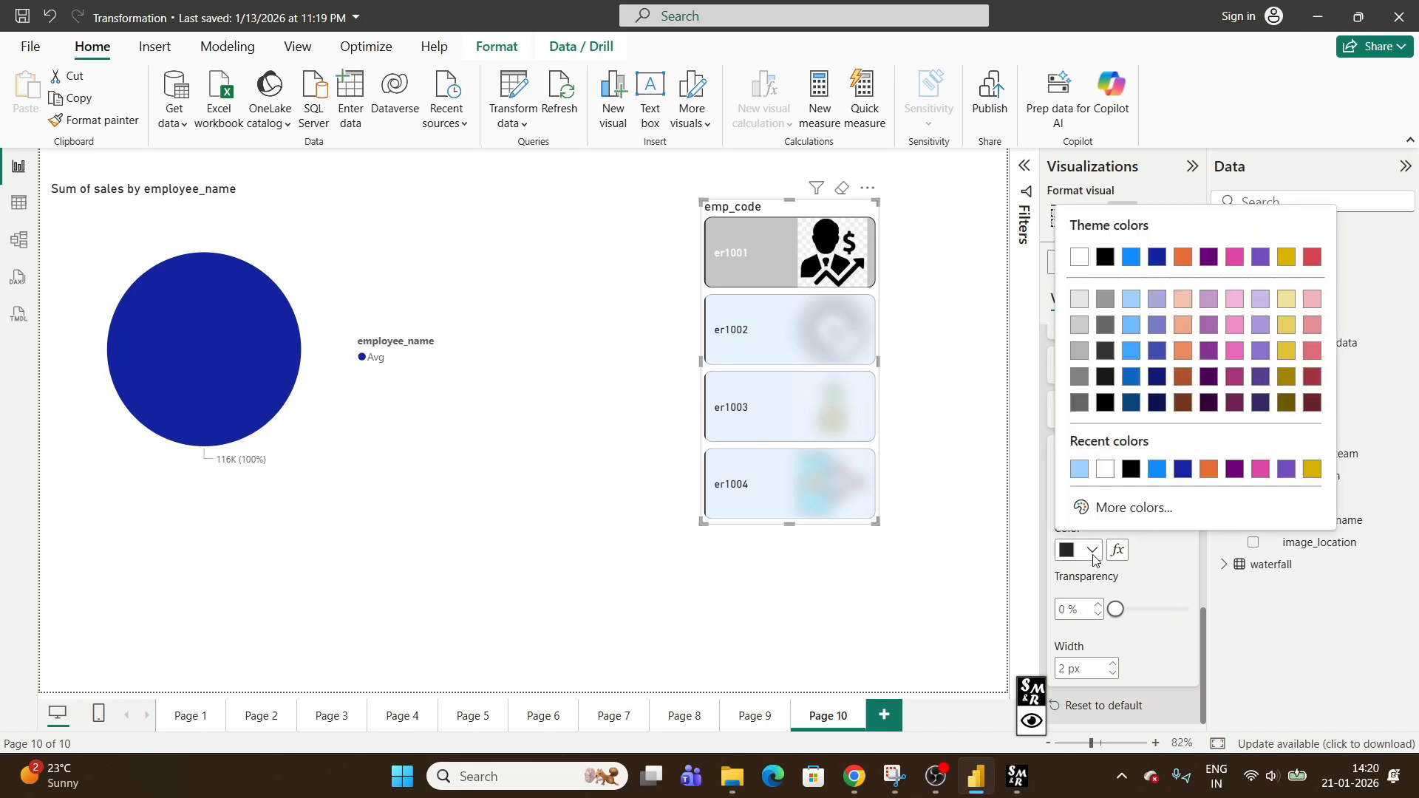
left_click(1315, 467)
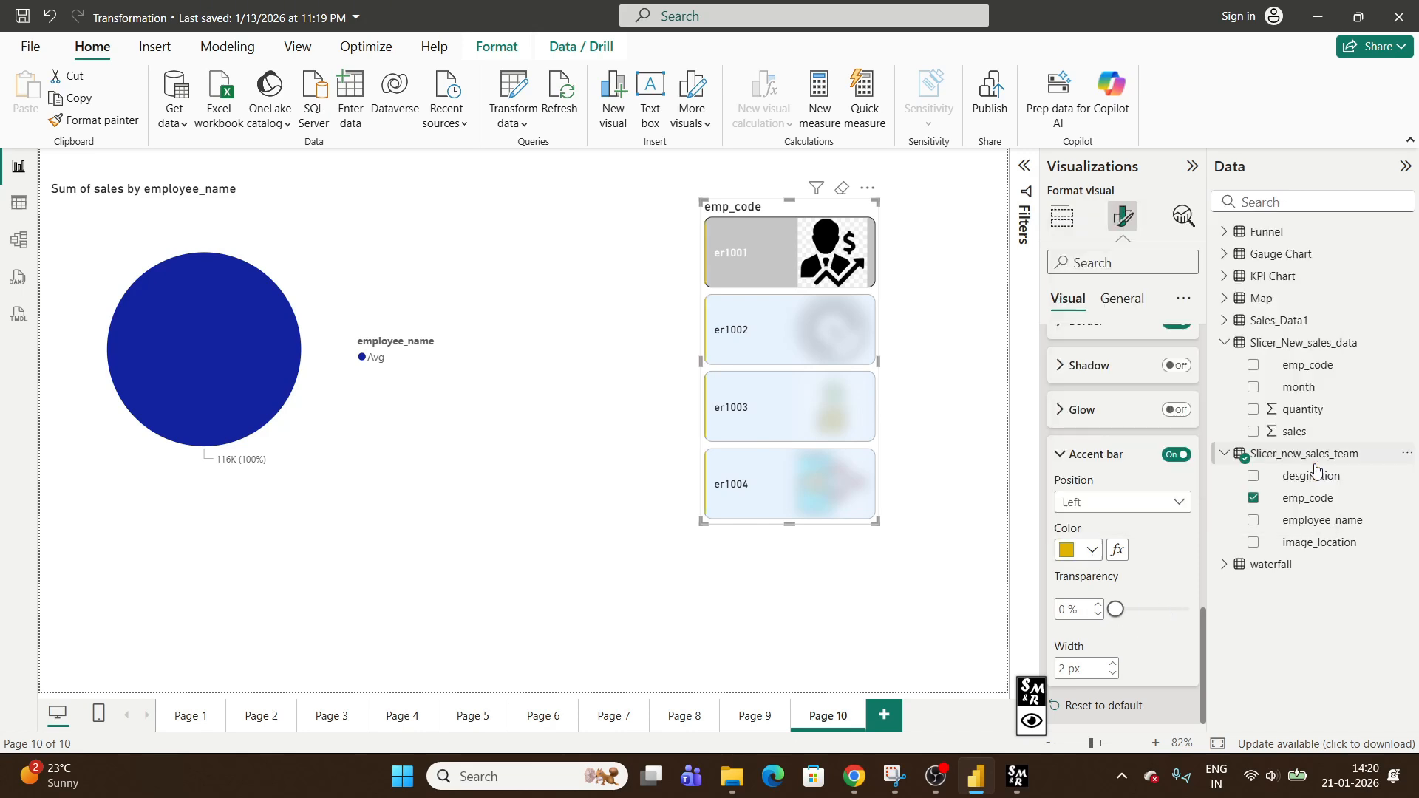
left_click(1112, 664)
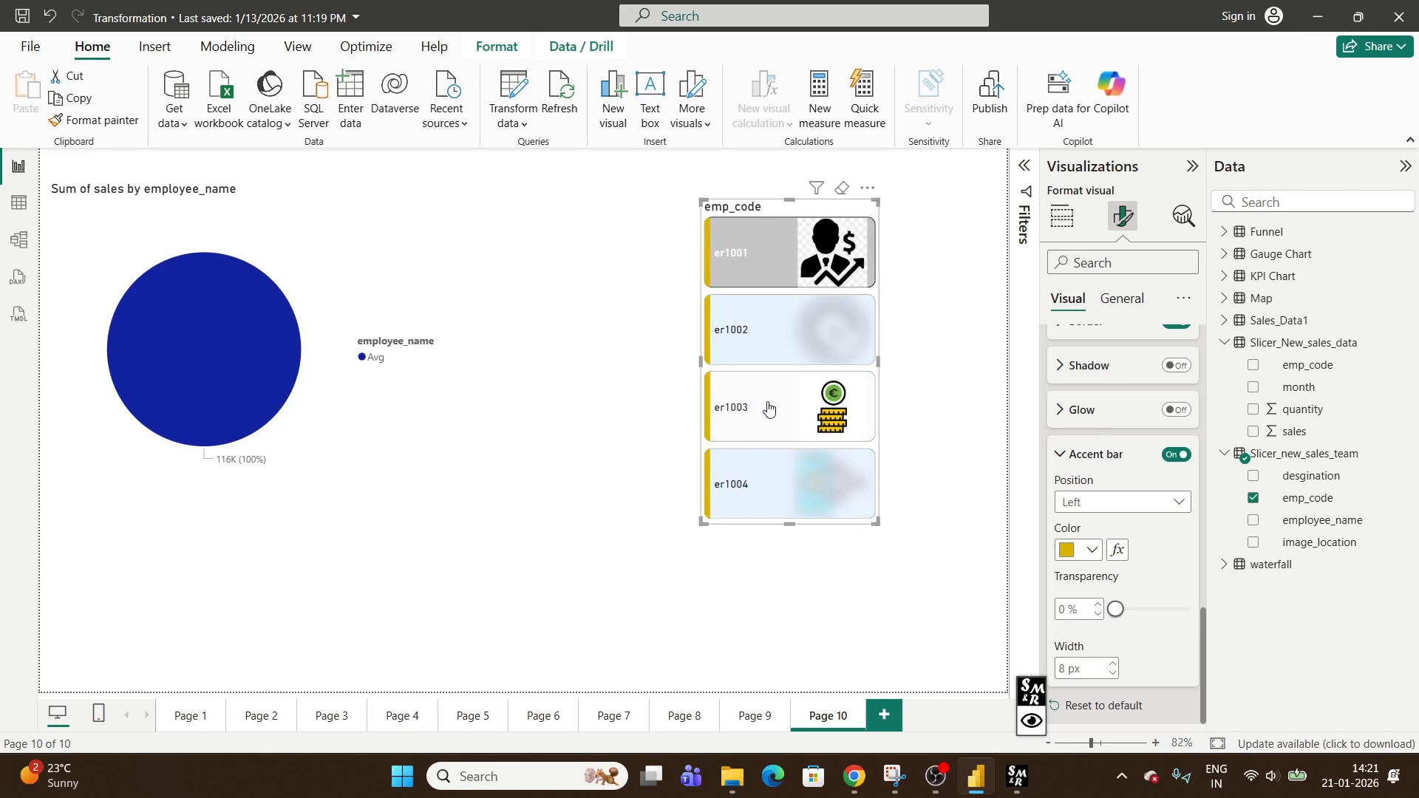
left_click(747, 269)
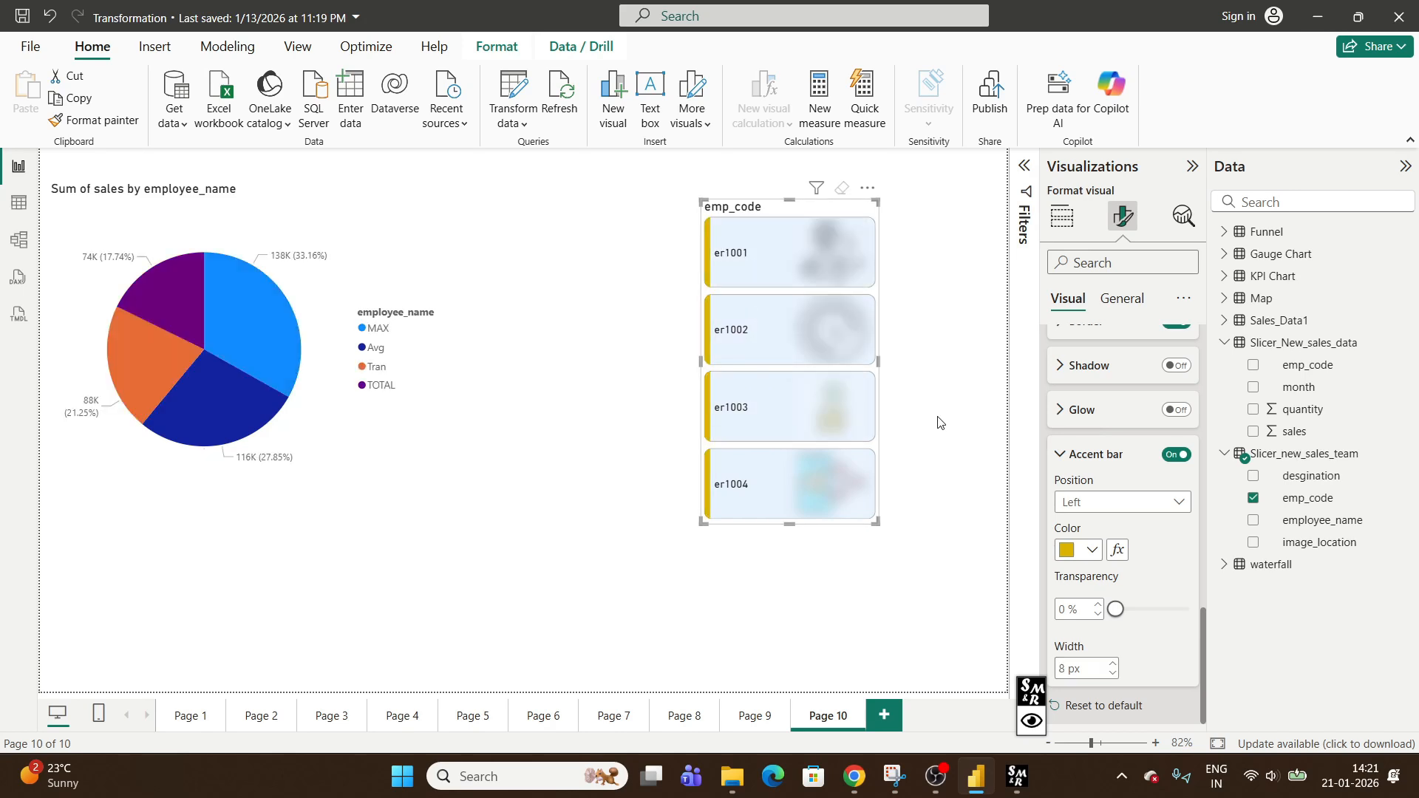
Turn off the emp_code title of the slicer
scroll(1104, 403, "up", 13)
left_click(1096, 496)
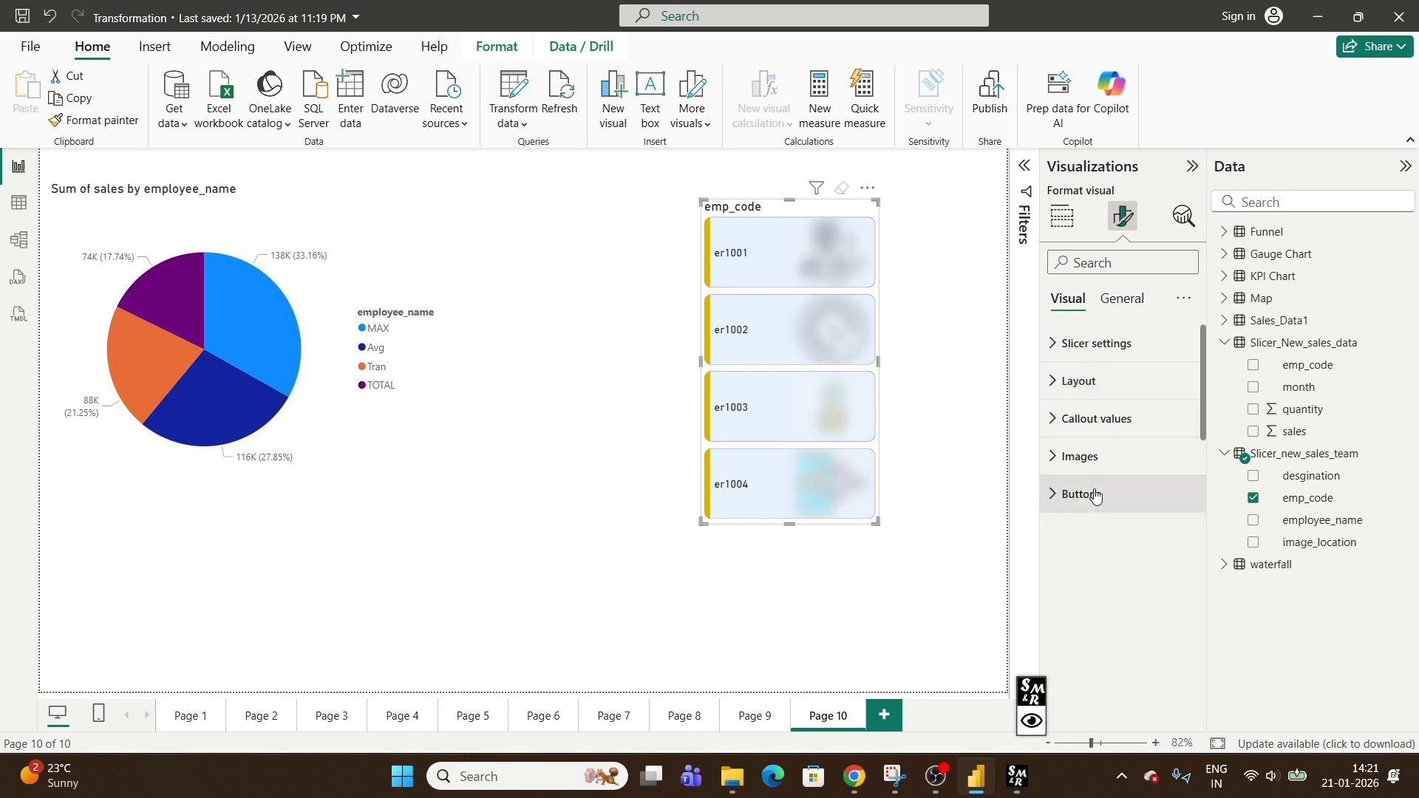
left_click(1123, 303)
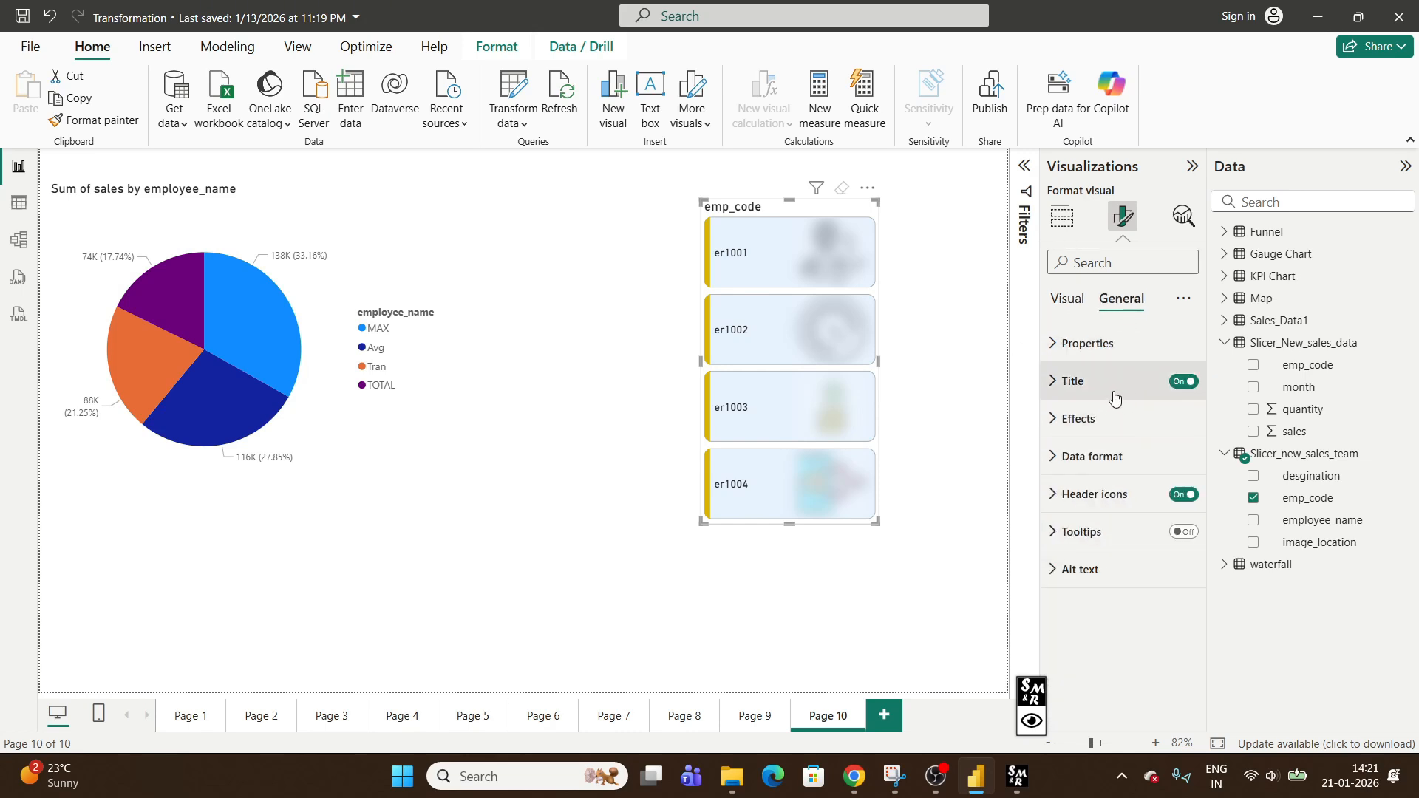
left_click(1116, 359)
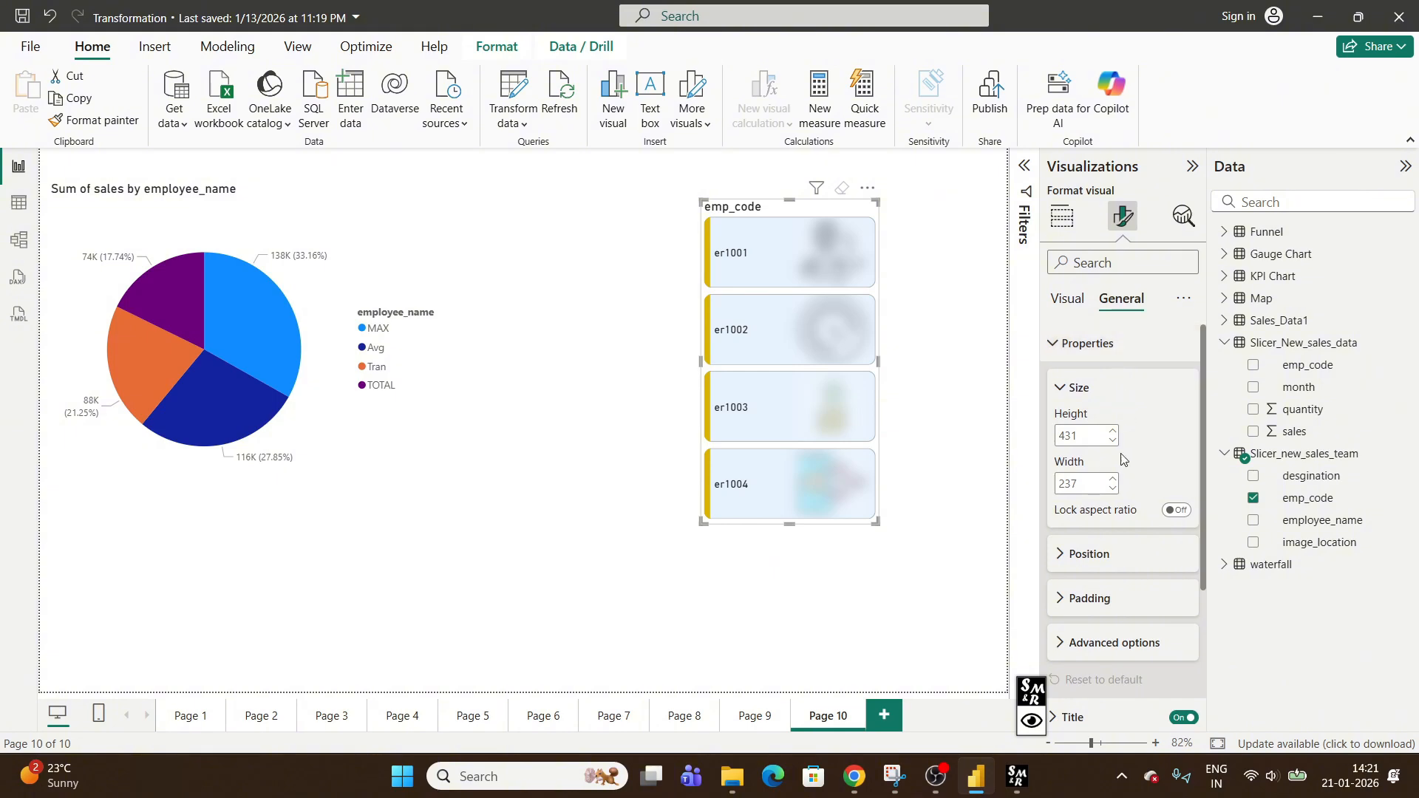
left_click(1115, 358)
left_click(1075, 381)
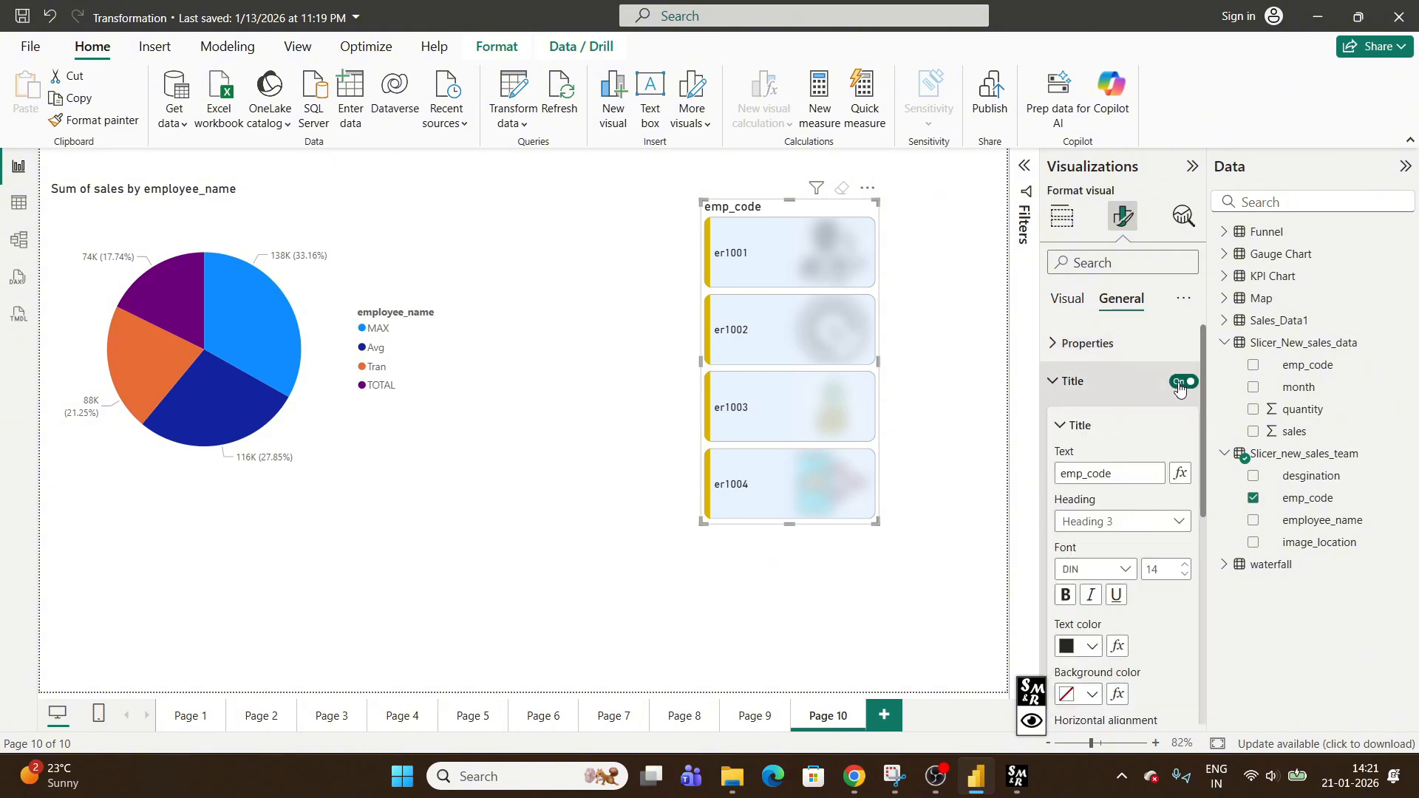
left_click(1183, 381)
left_click(1183, 381)
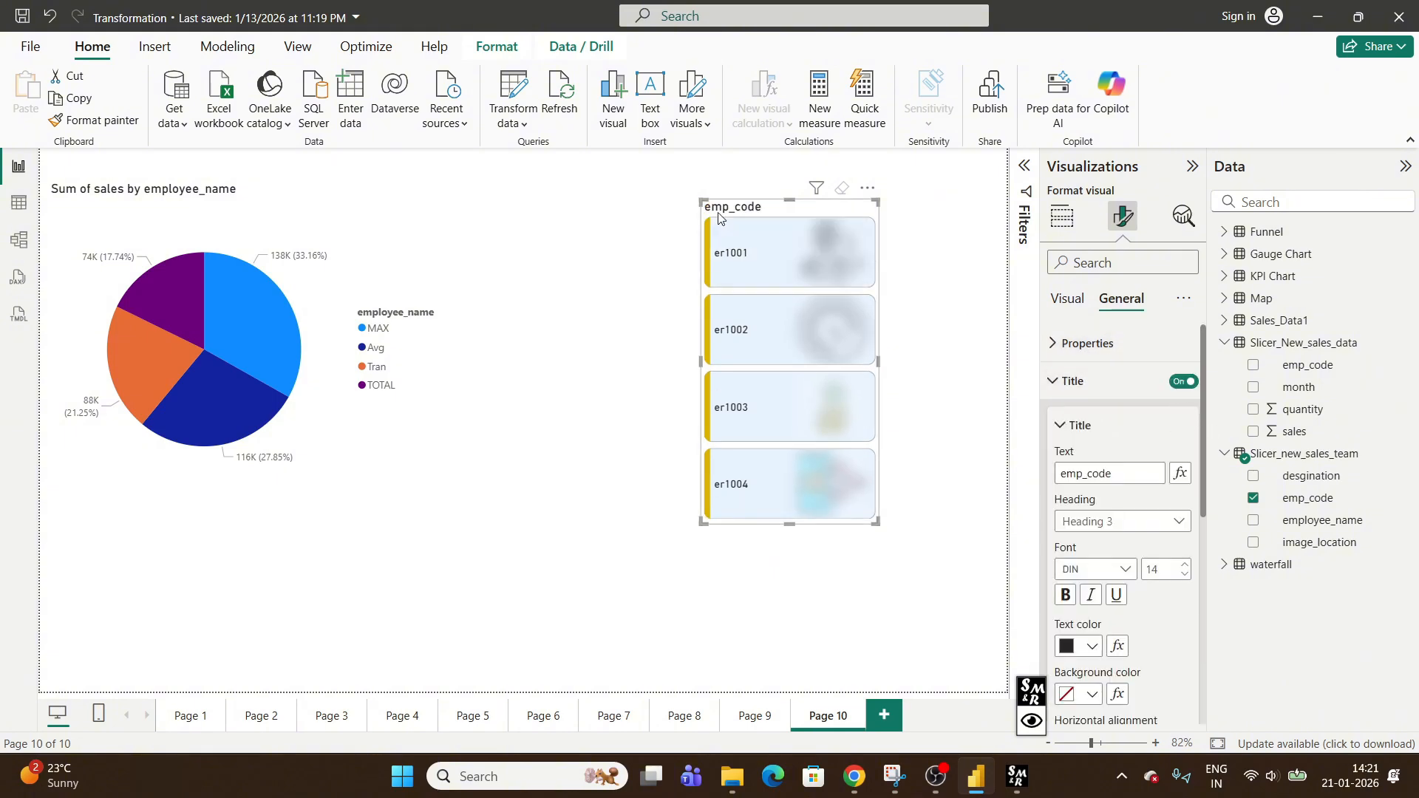
left_click(1182, 382)
left_click(1079, 391)
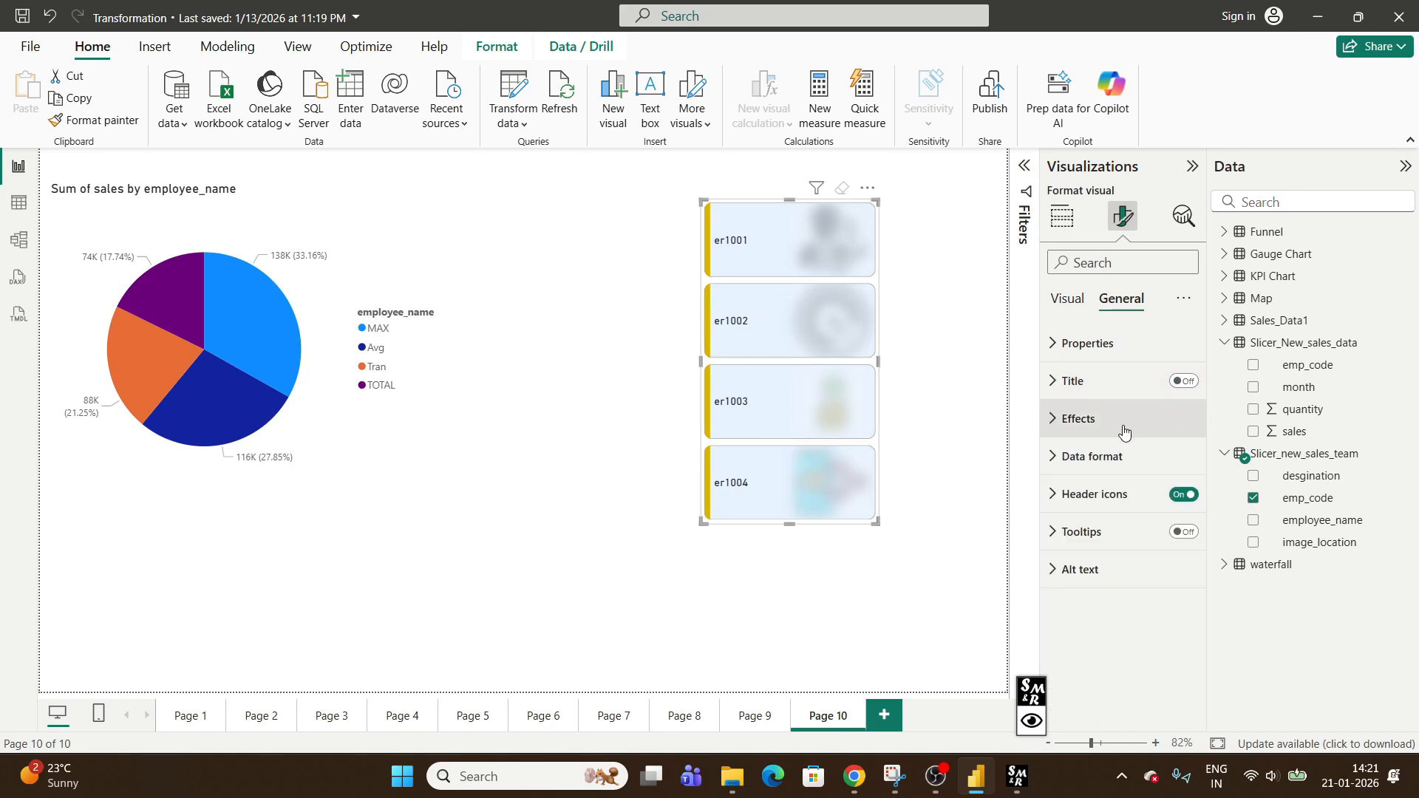
Turn off the slicer's background in its general effects settings
left_click(1124, 421)
scroll(1153, 414, "down", 1)
left_click(1174, 371)
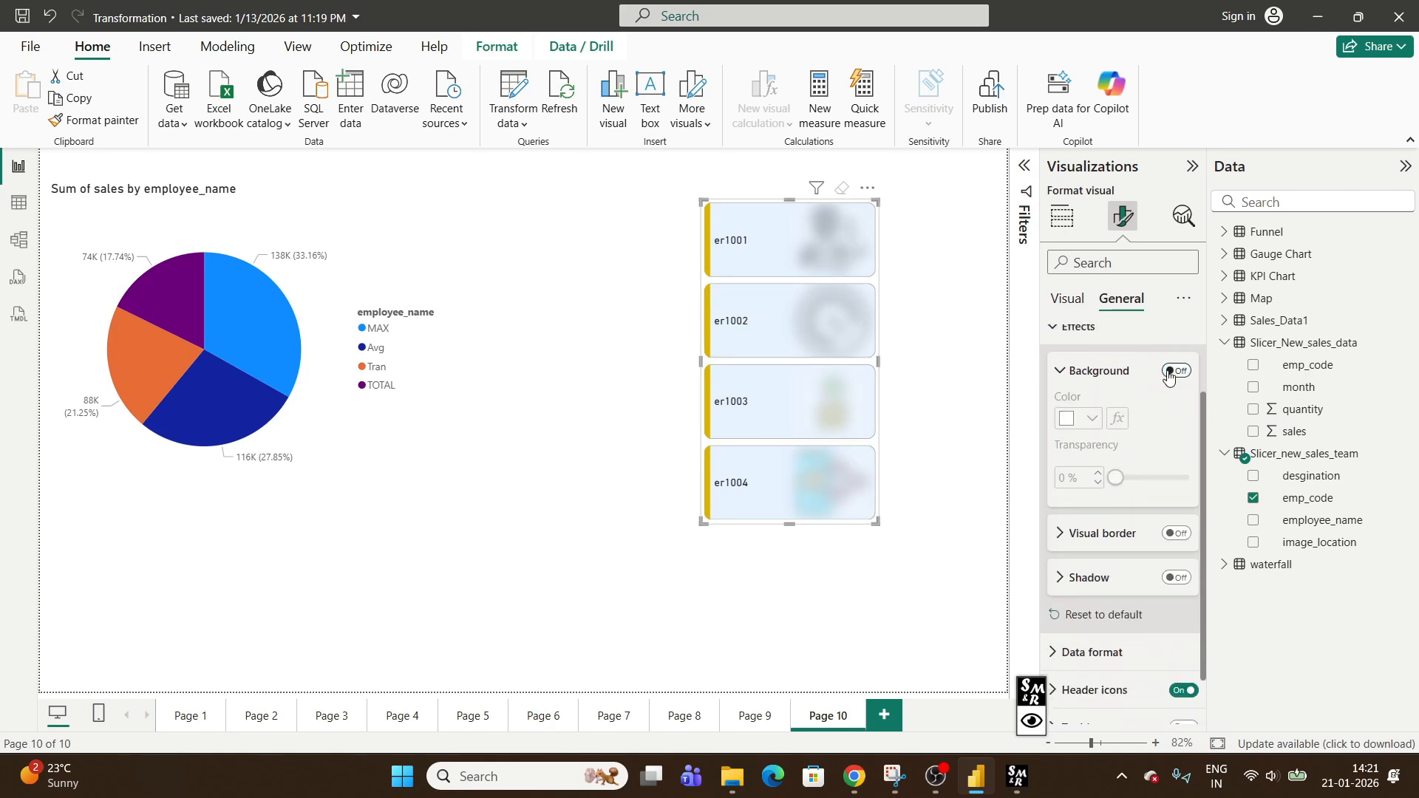
scroll(1167, 375, "up", 1)
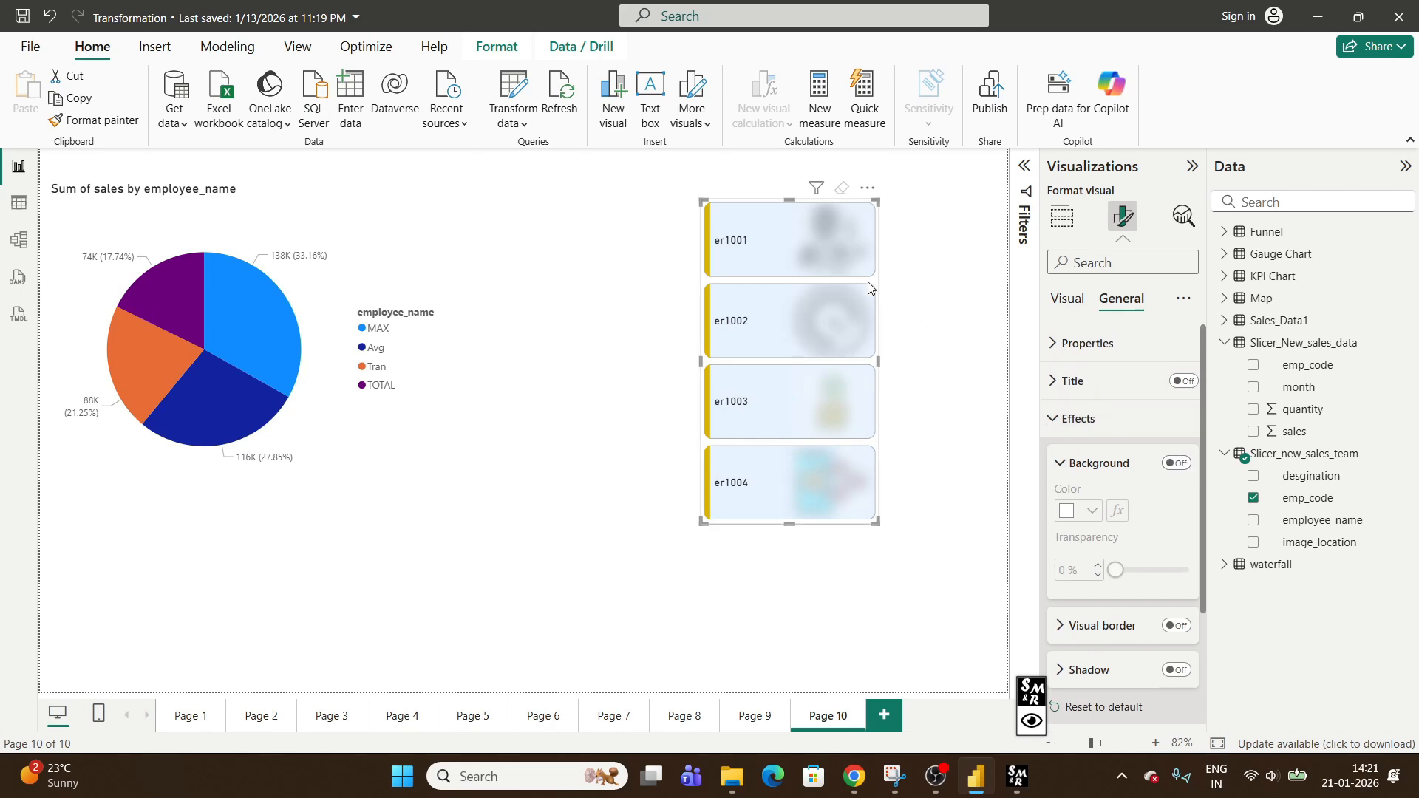
left_click(1064, 431)
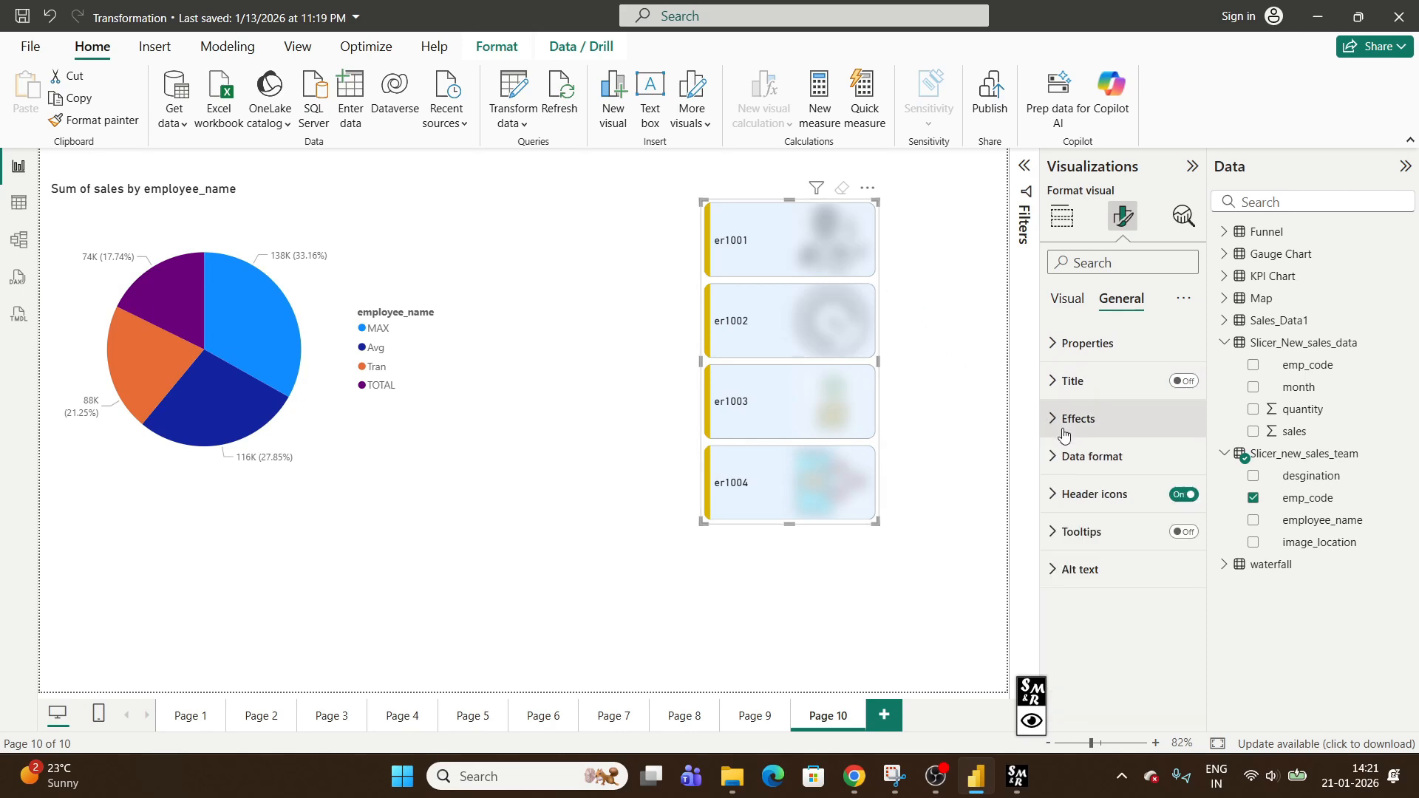
left_click(1112, 453)
left_click(1113, 462)
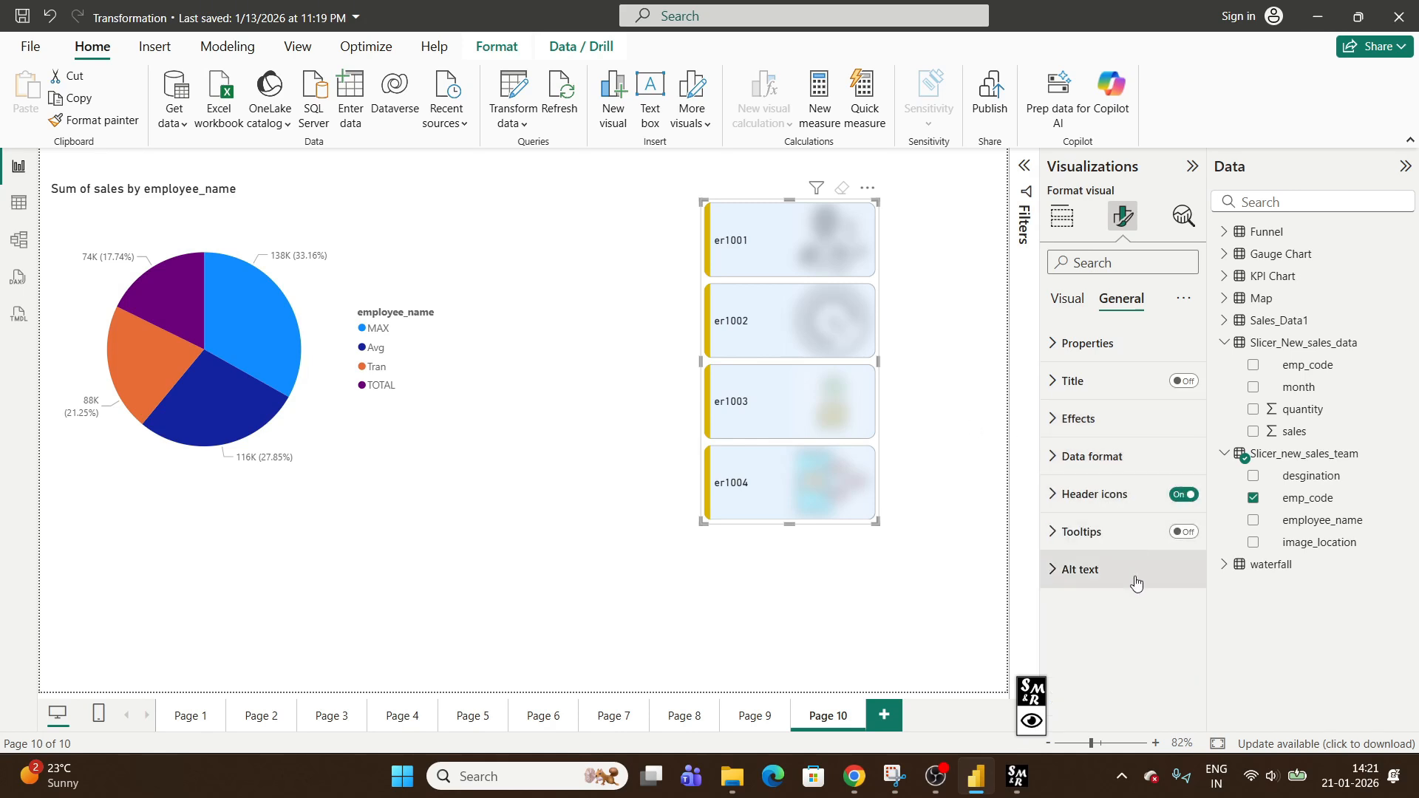
left_click(1131, 524)
scroll(1131, 525, "down", 1)
left_click(1086, 516)
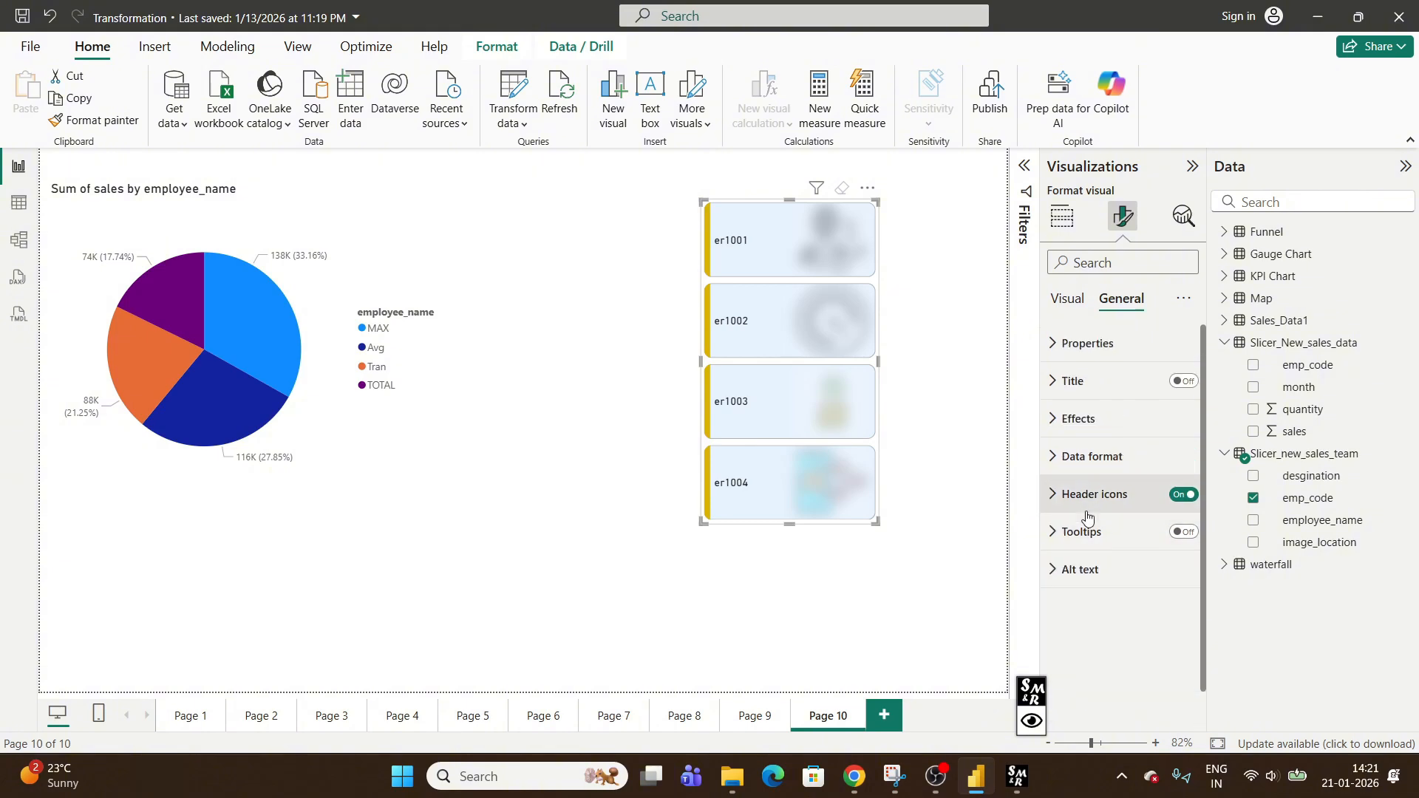
left_click(1064, 313)
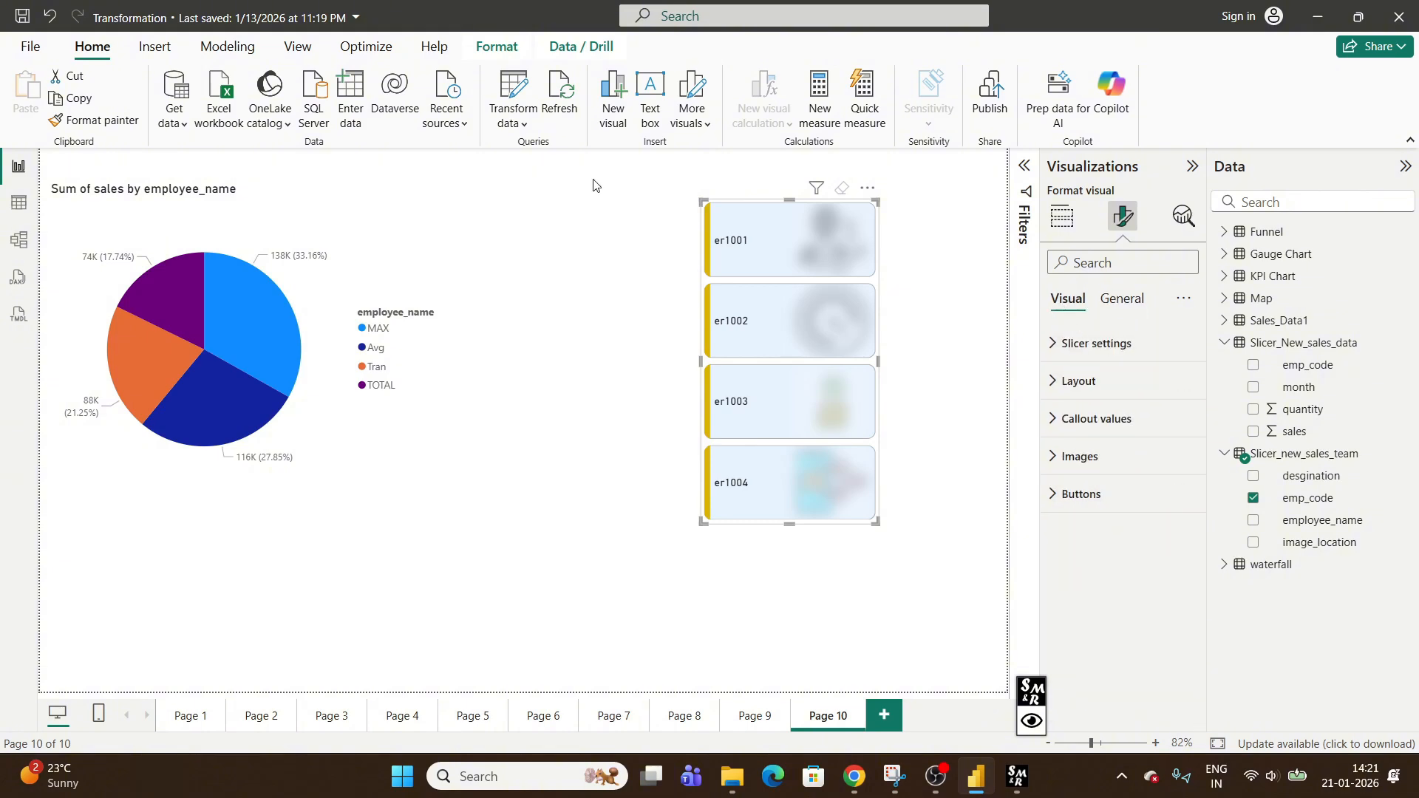